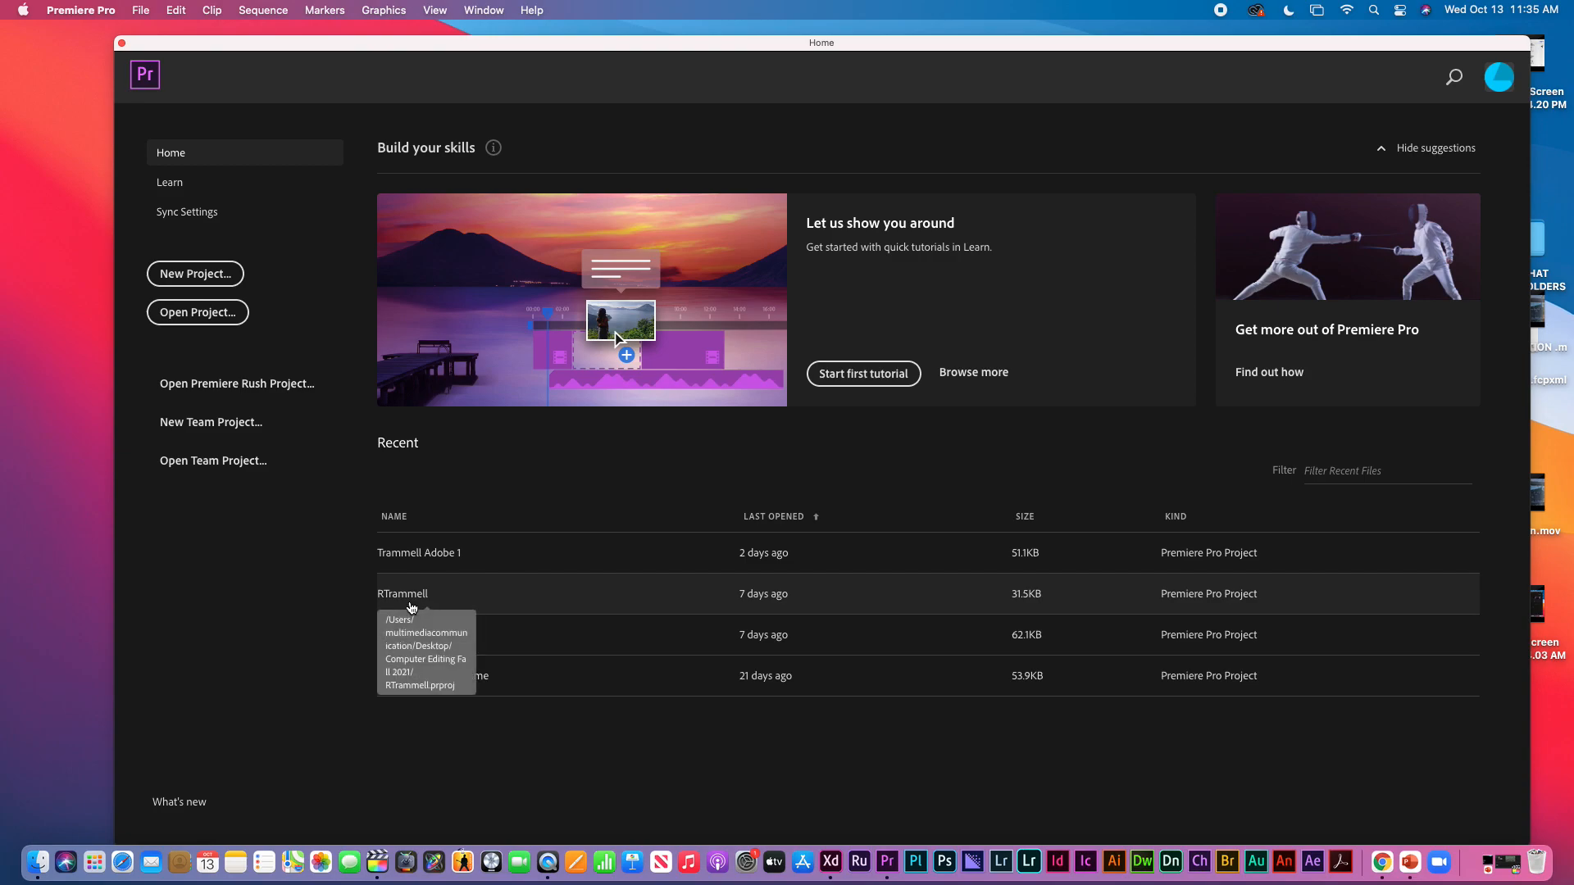
- Open the existing project listed second among the recent projects
left_click(193, 275)
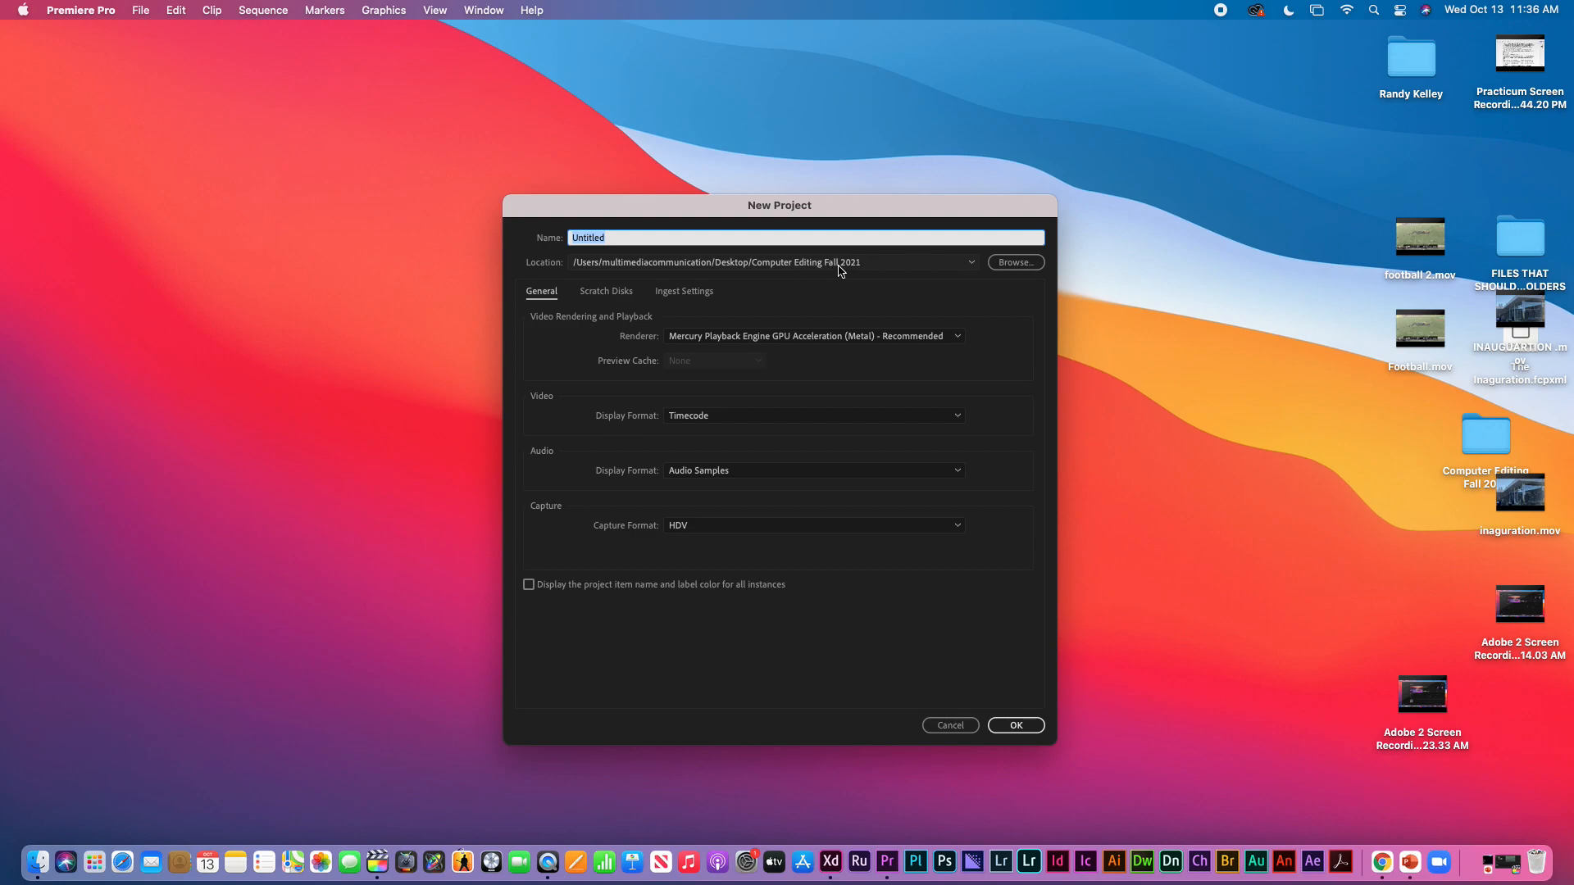
left_click(952, 726)
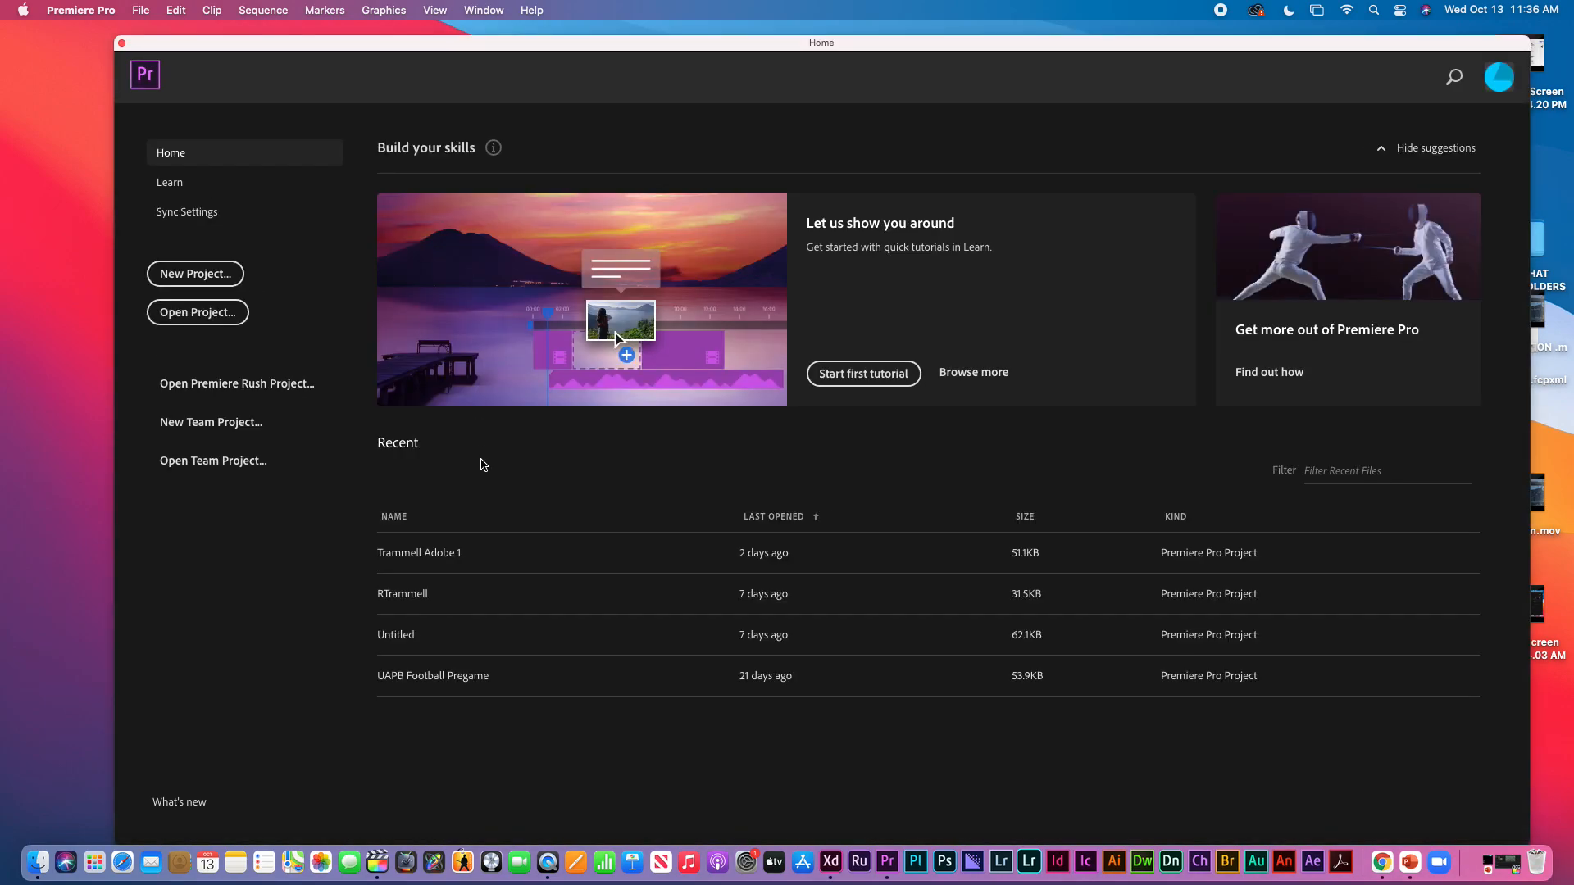
left_click(415, 601)
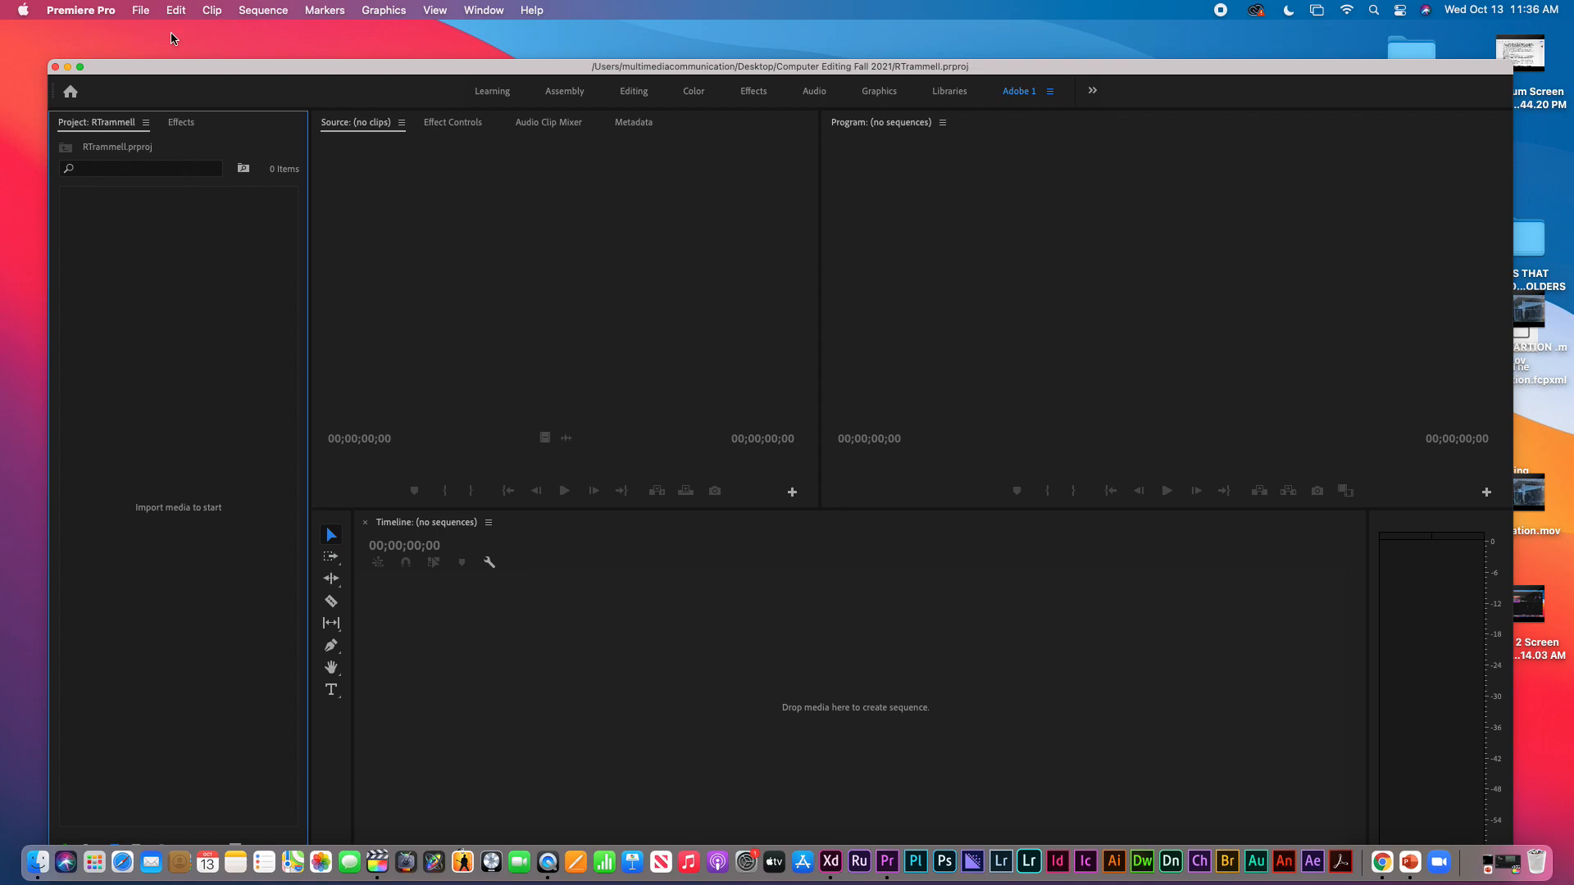
- Import the clips 00693.MTS, 02085.MTS and Intersection.mp4 from the computer editing sample clips folder into the project
left_click(141, 11)
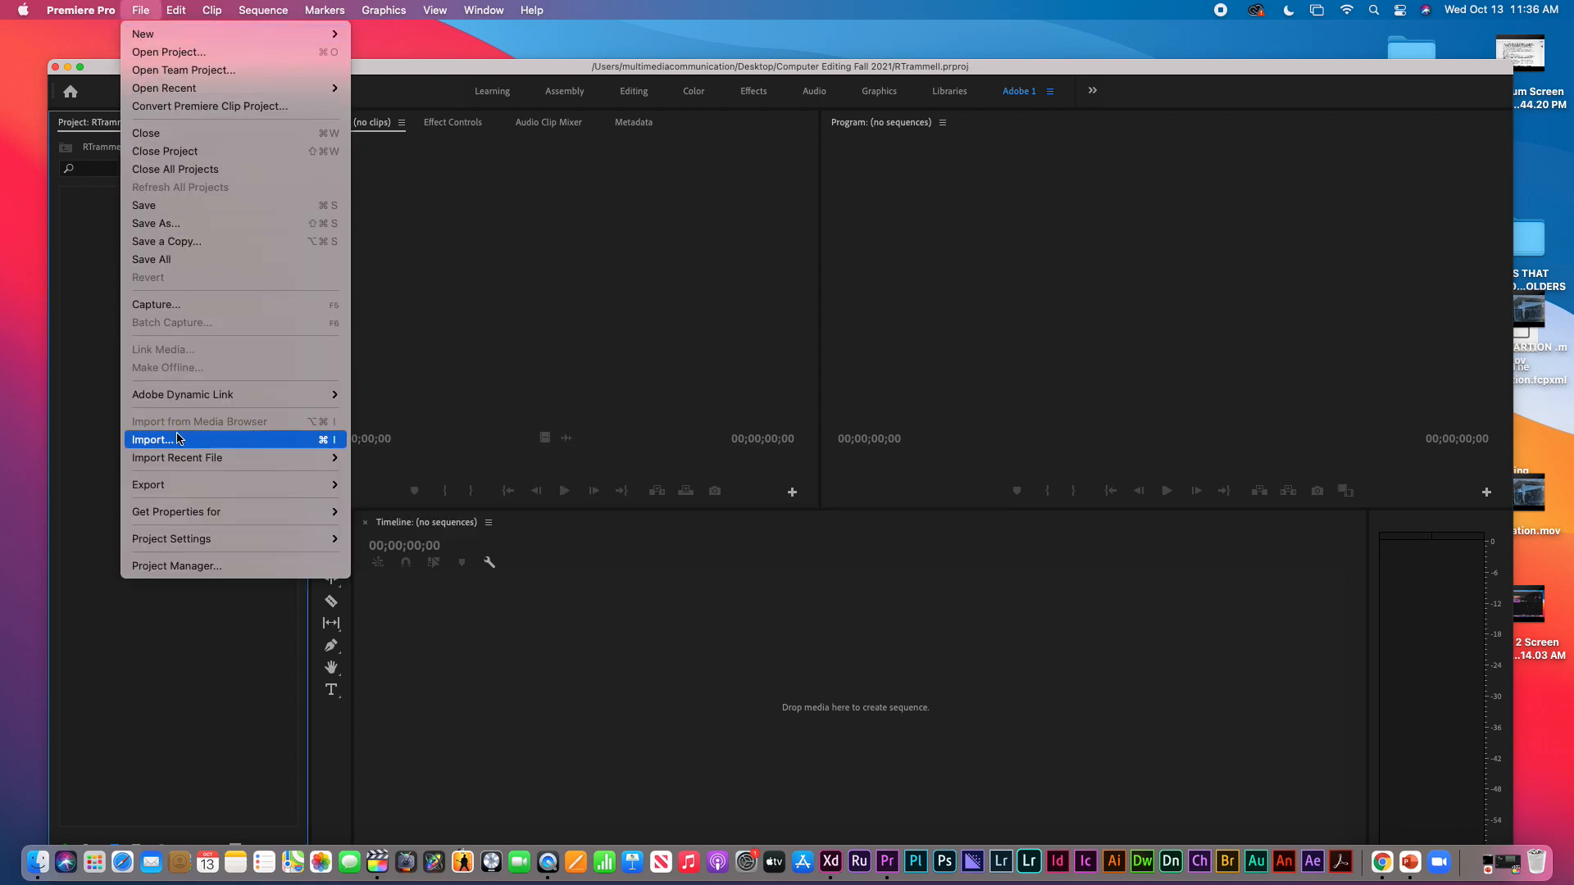
left_click(223, 445)
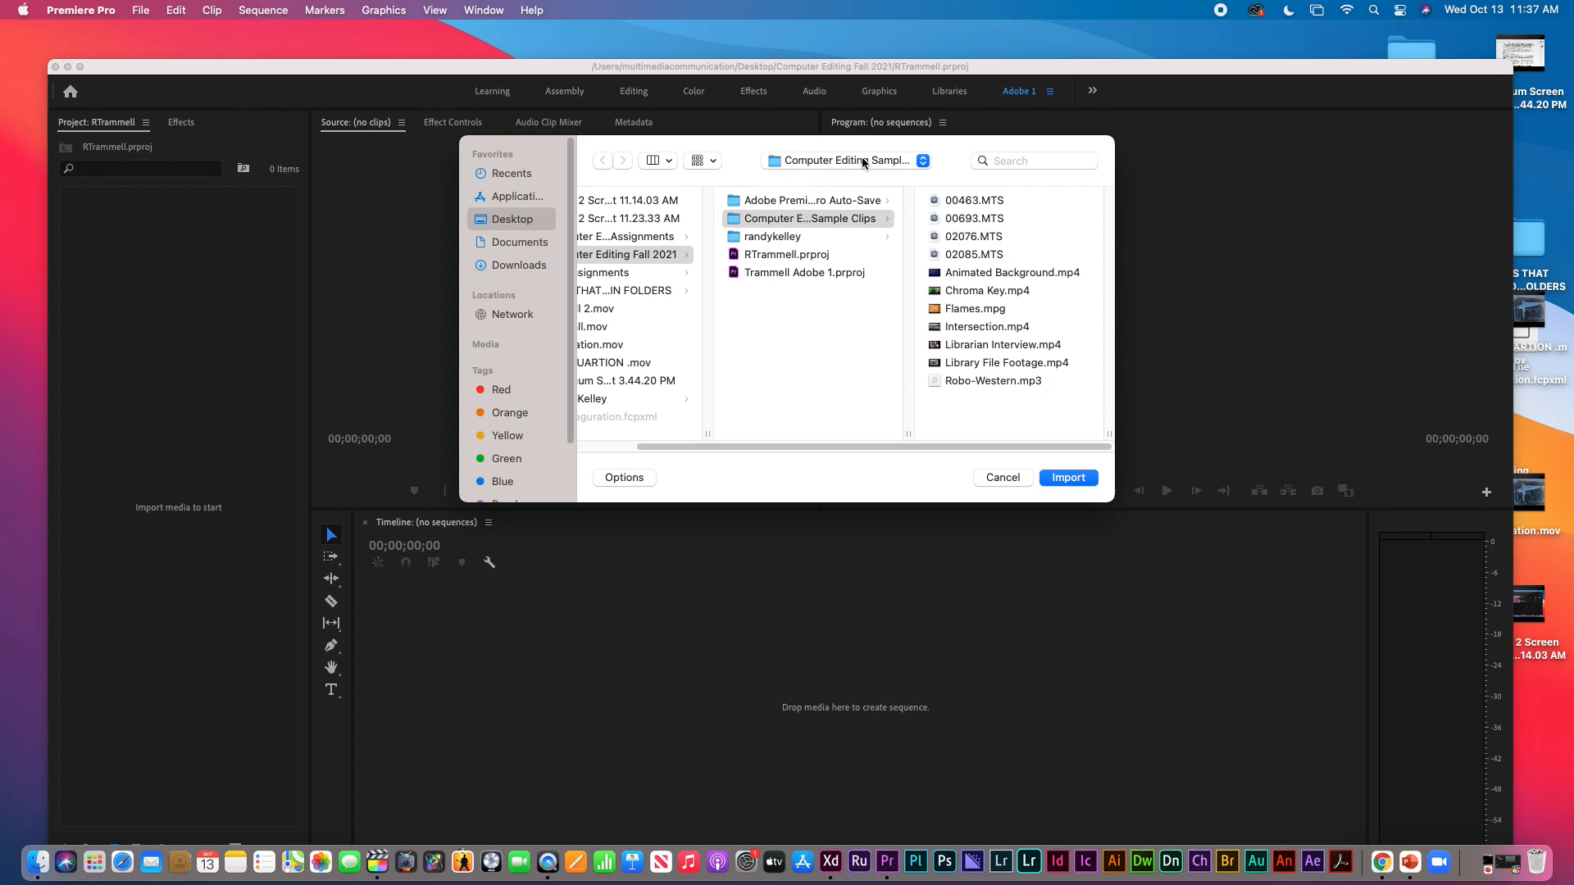
left_click(963, 220)
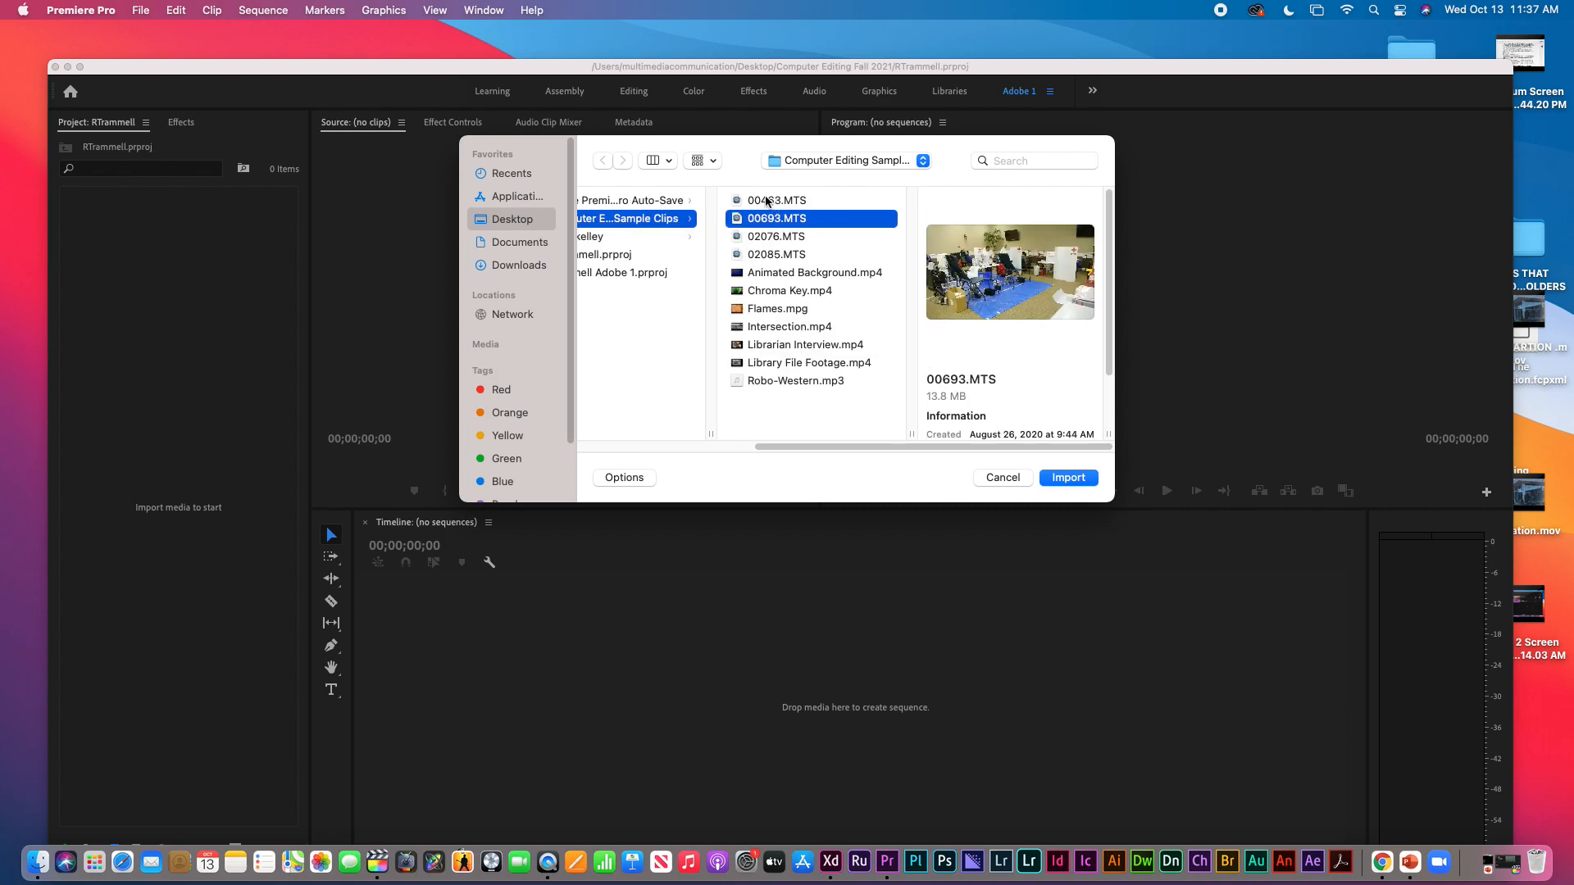
left_click(766, 259, "super")
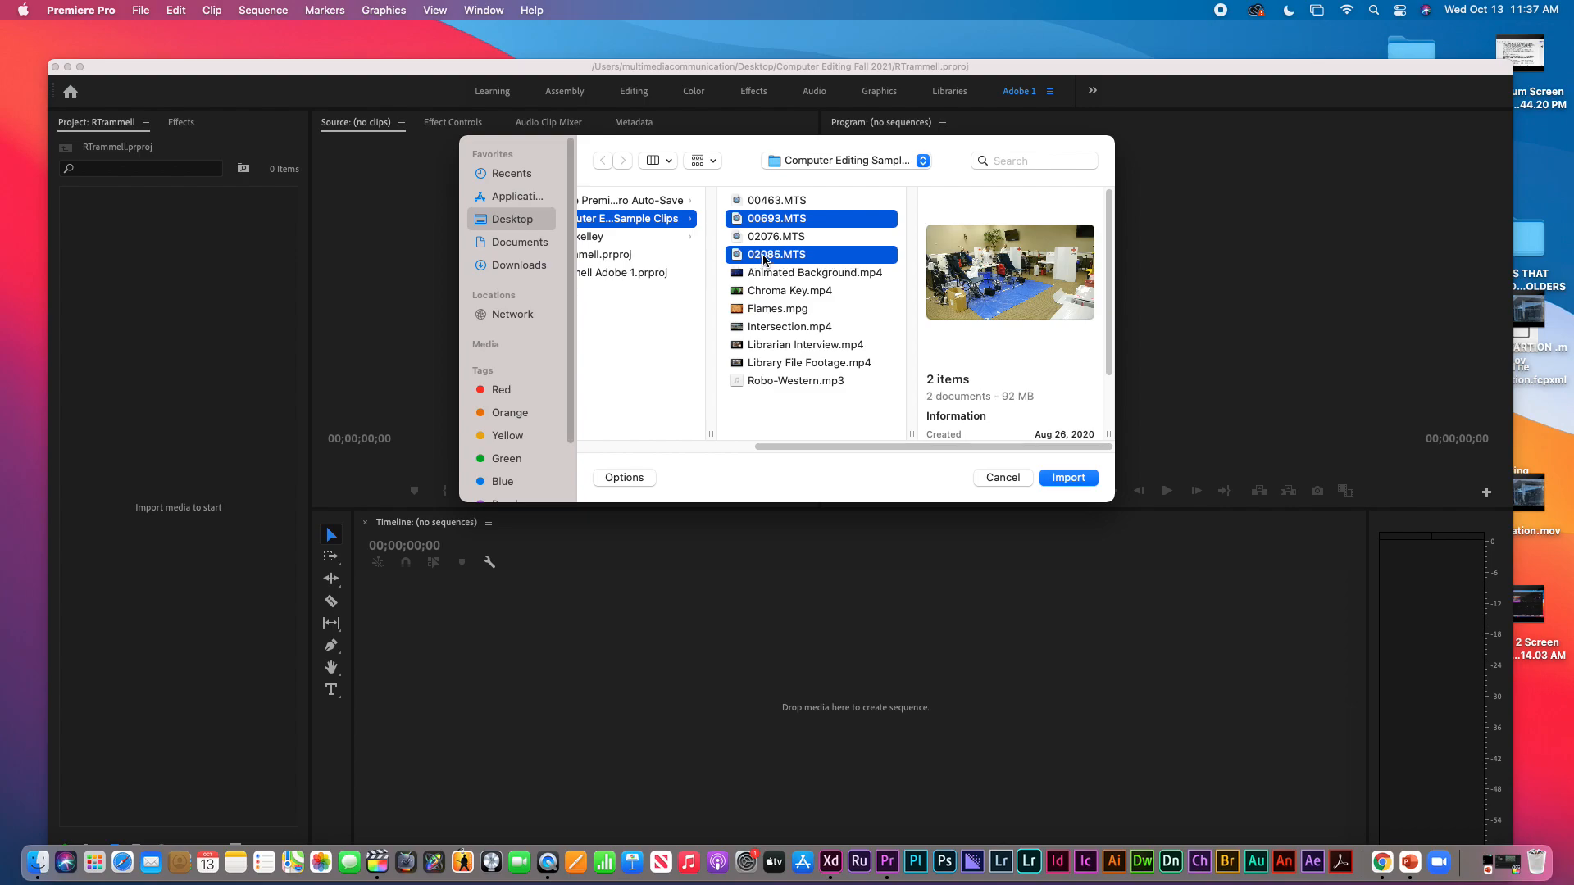
left_click(772, 328, "super")
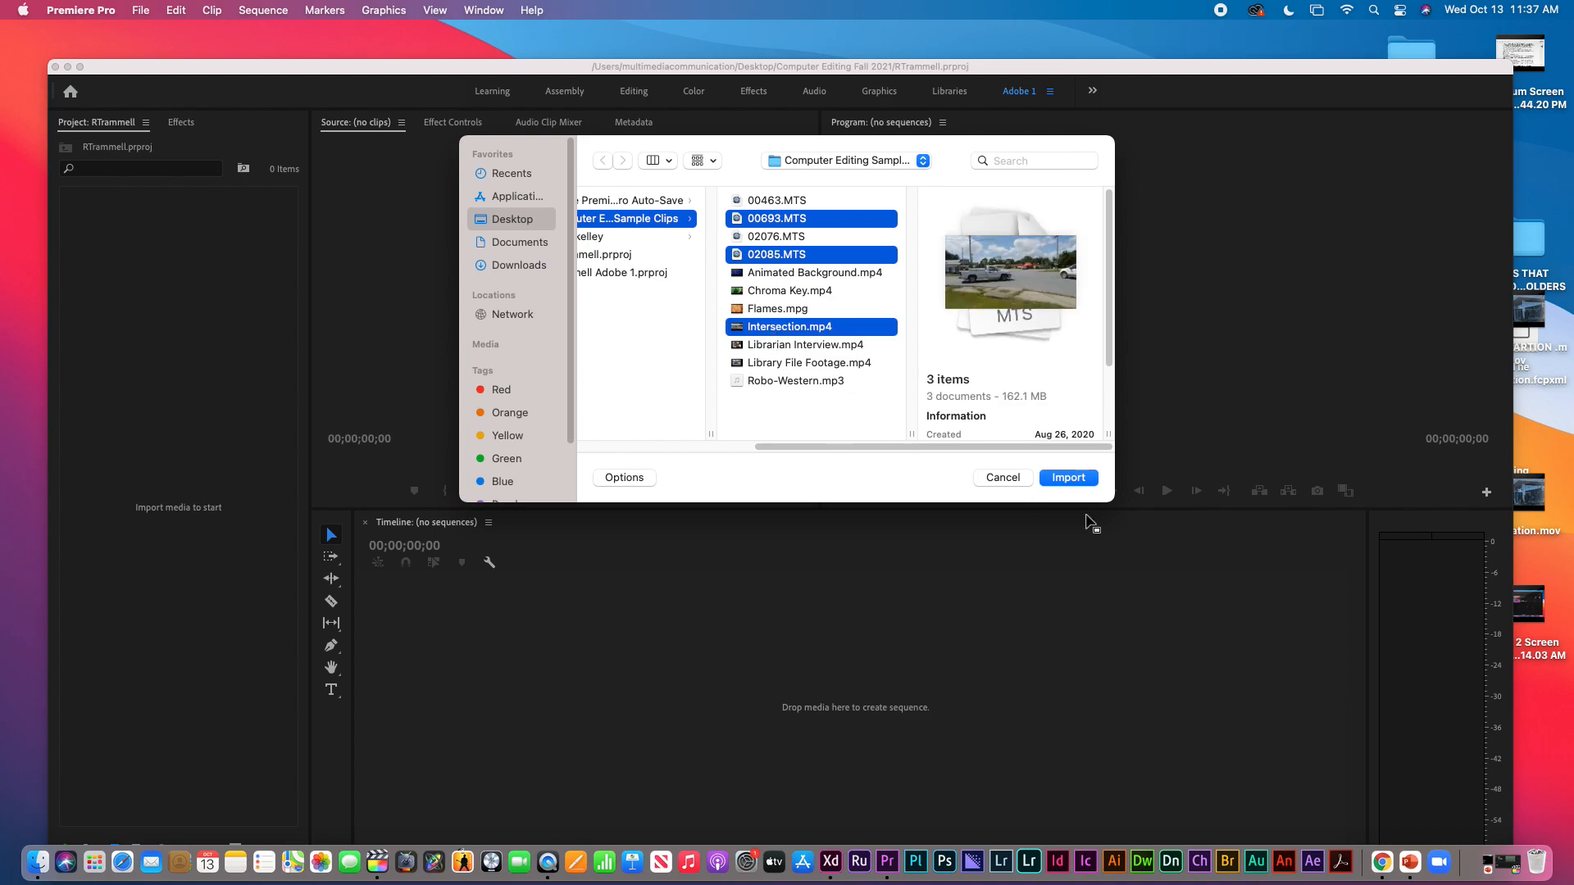
left_click(1069, 480)
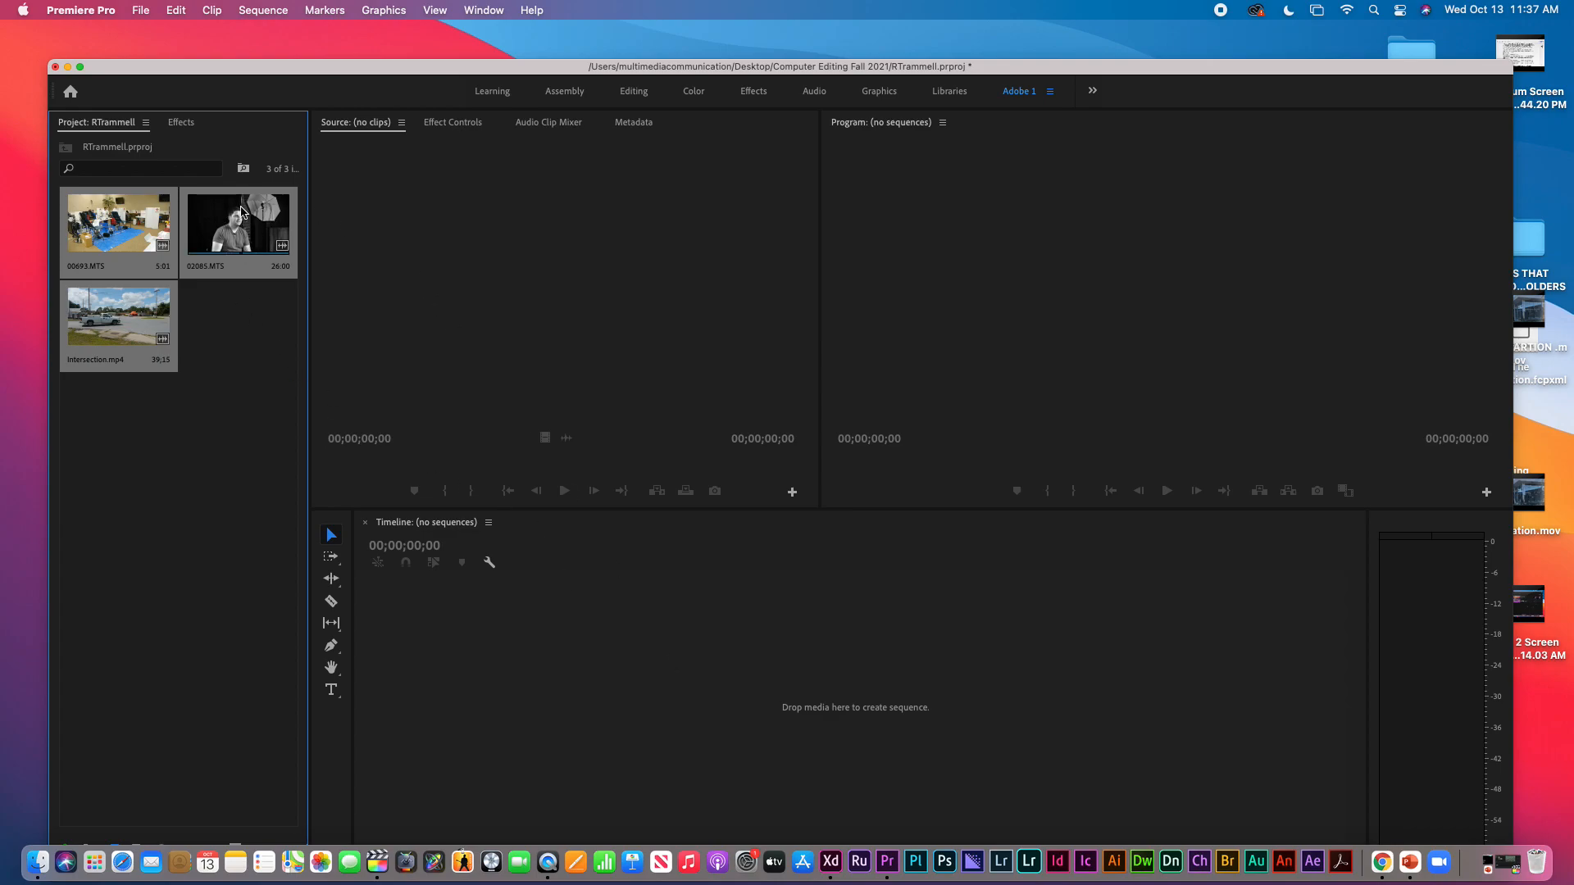
mouse_move(238, 220)
left_mouse_down()
mouse_move(467, 703)
mouse_move(562, 719)
mouse_move(246, 462)
mouse_move(230, 268)
mouse_move(253, 225)
left_mouse_up()
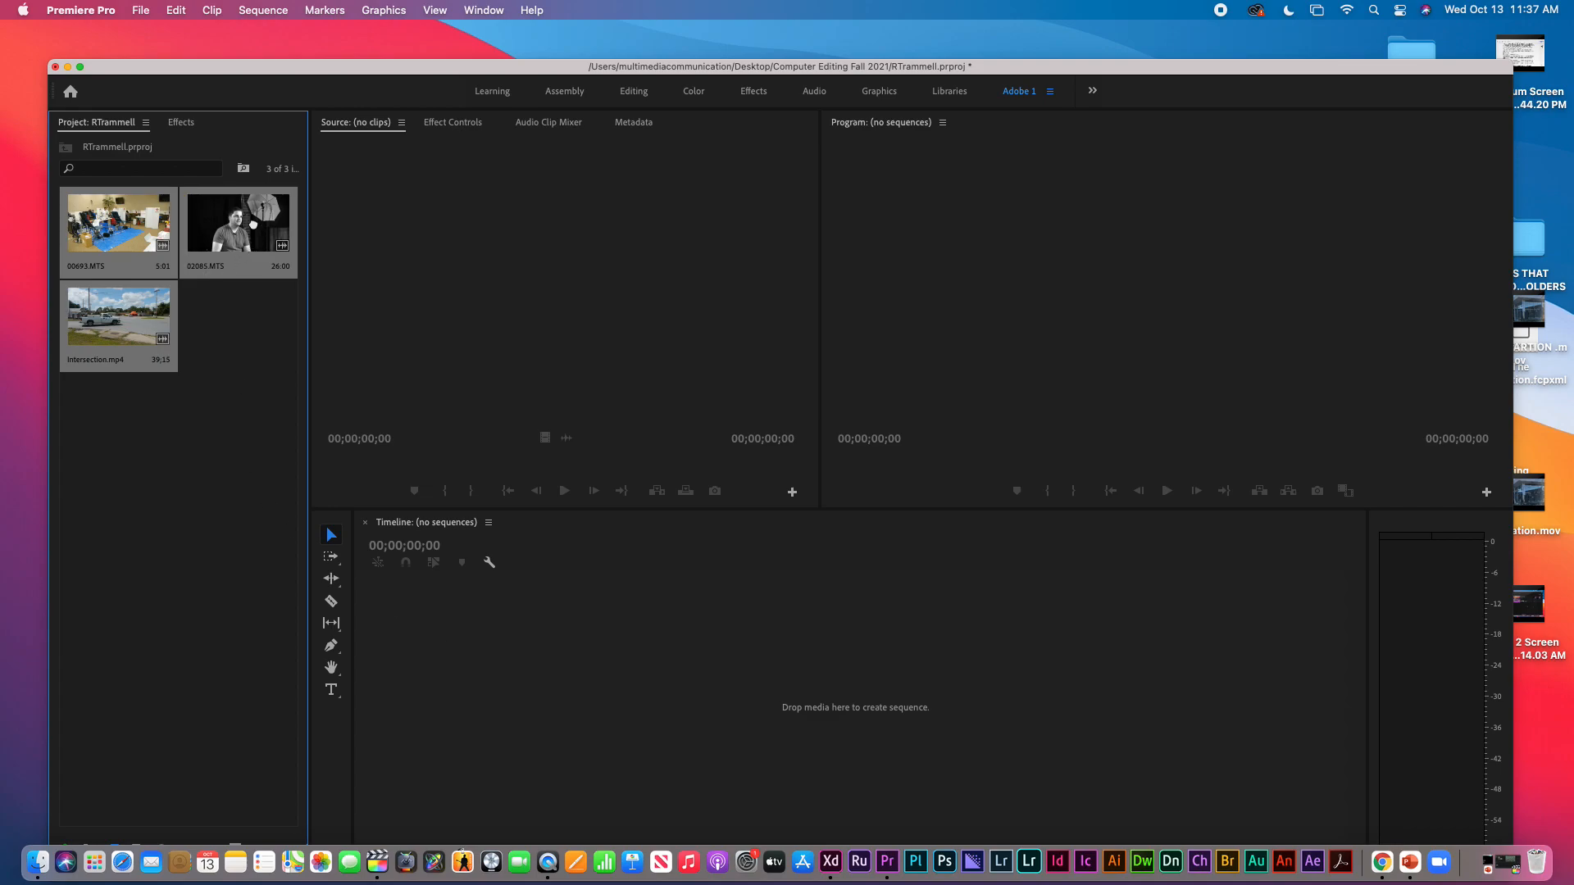
left_click(143, 11)
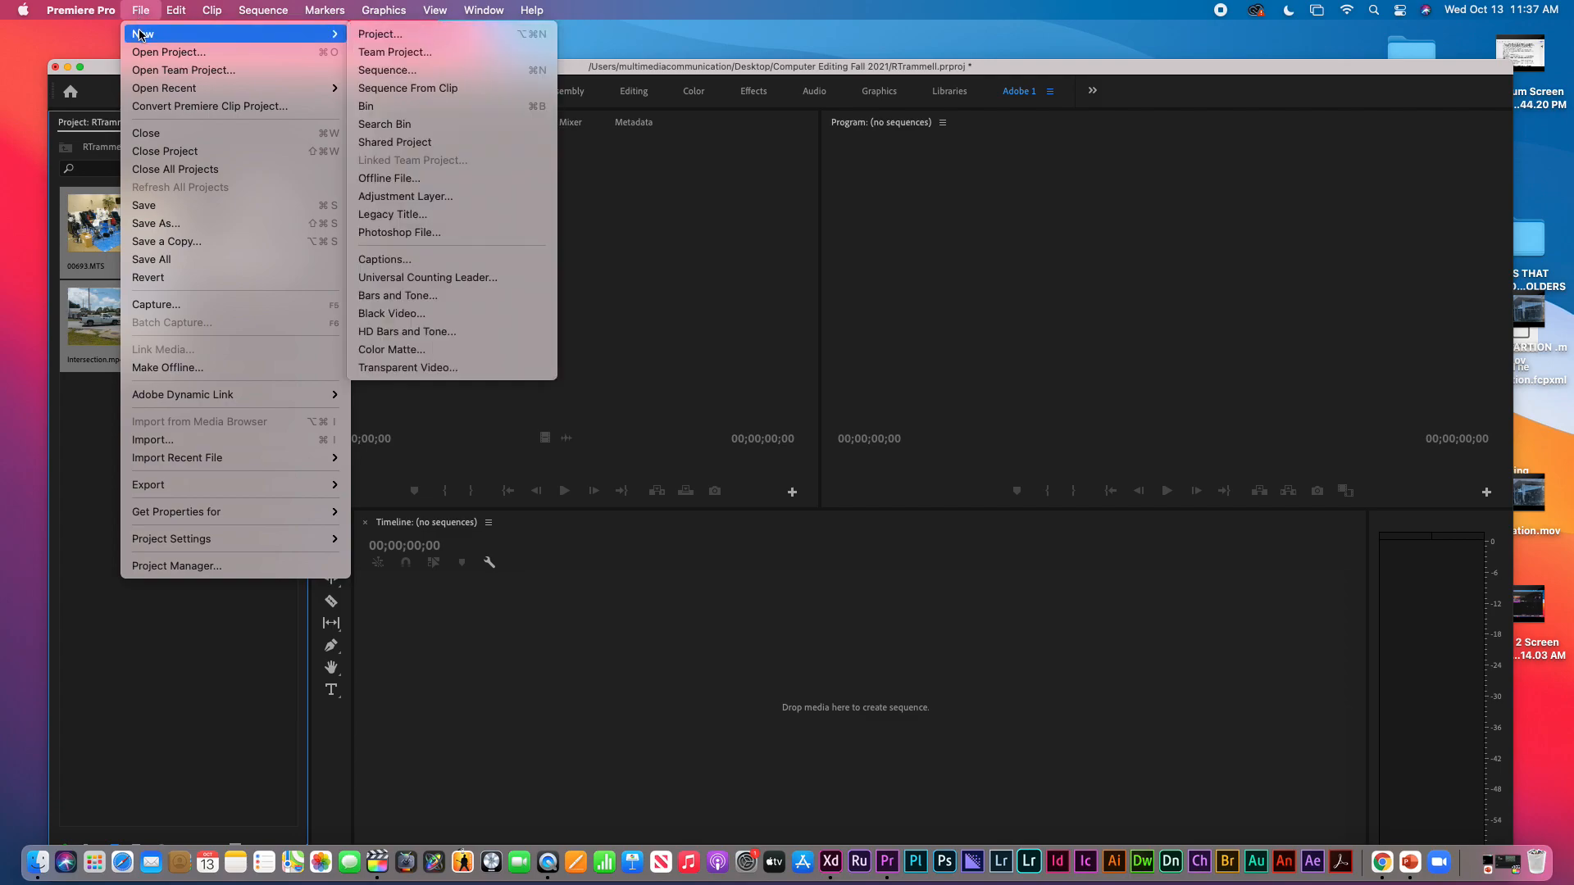
mouse_move(292, 39)
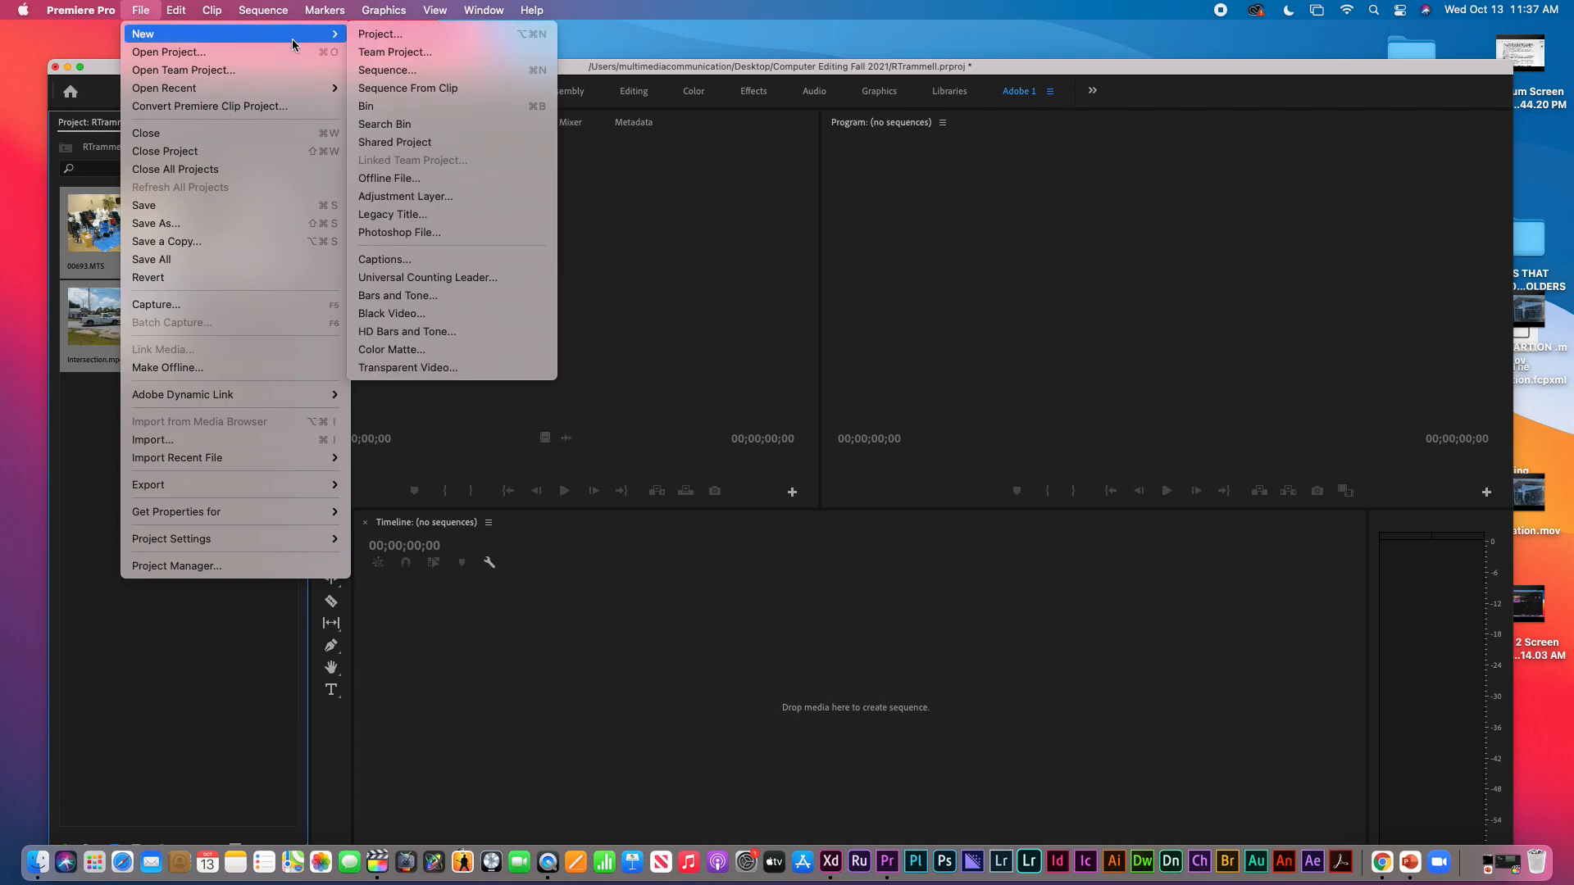
left_click(387, 71)
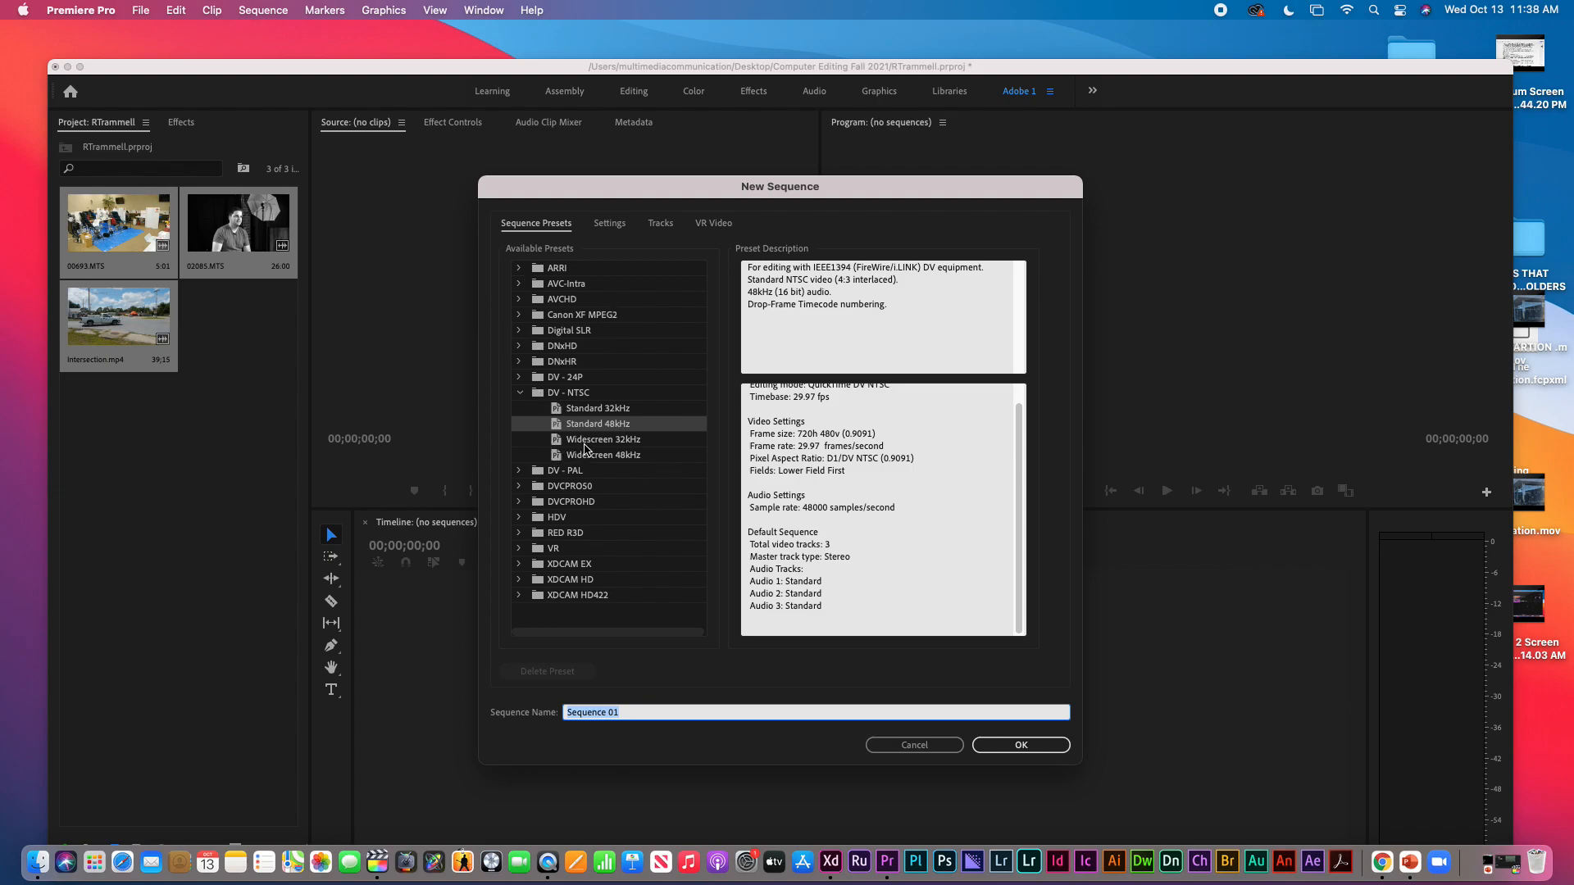
left_click(584, 441)
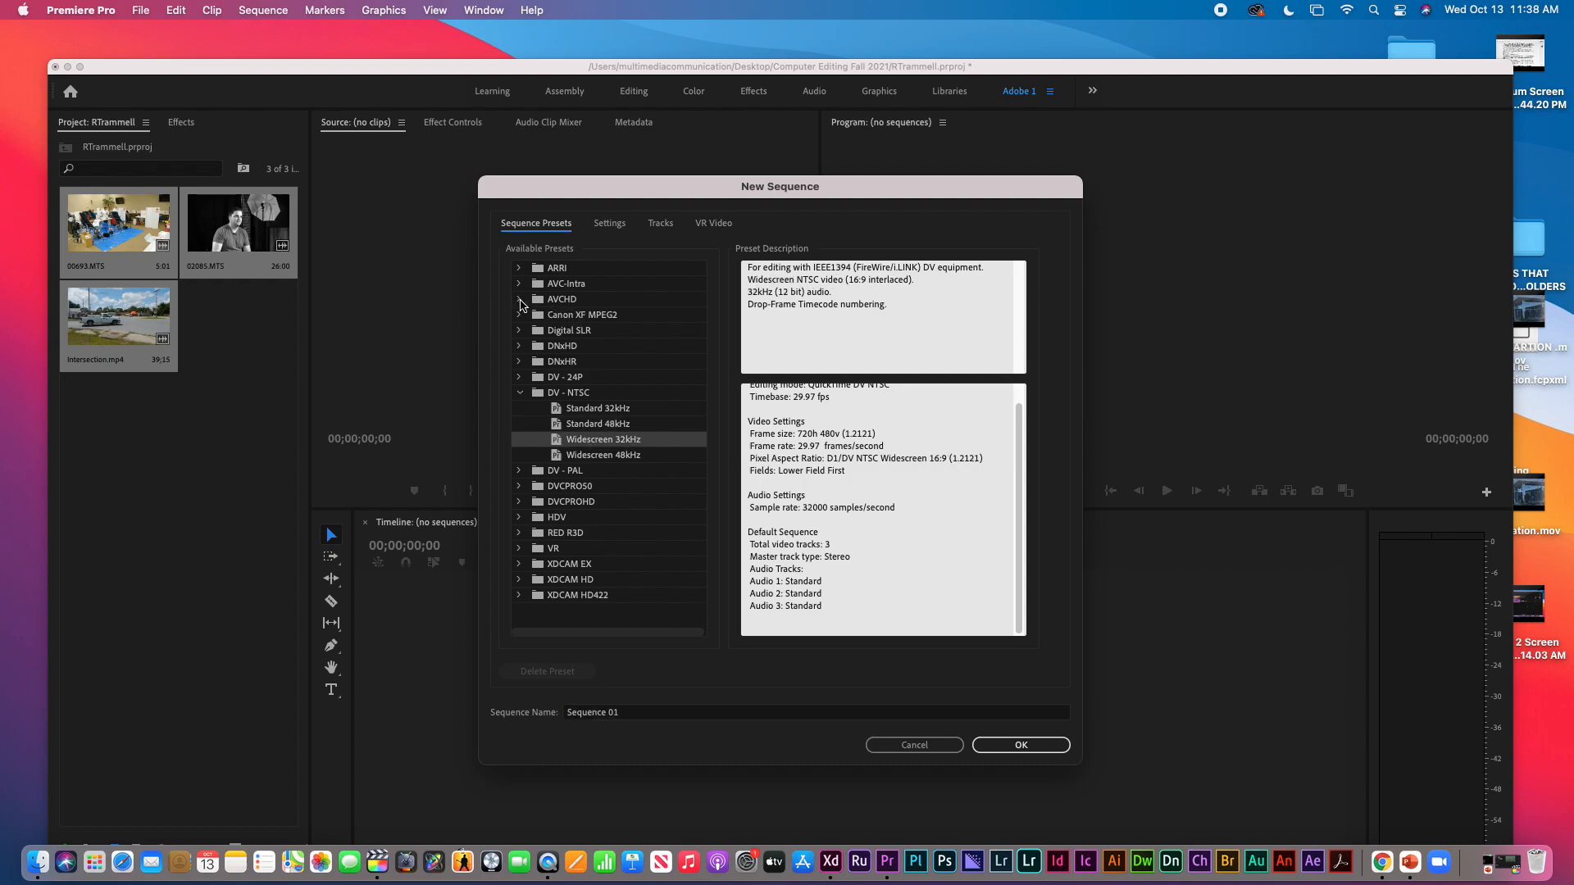
left_click(520, 301)
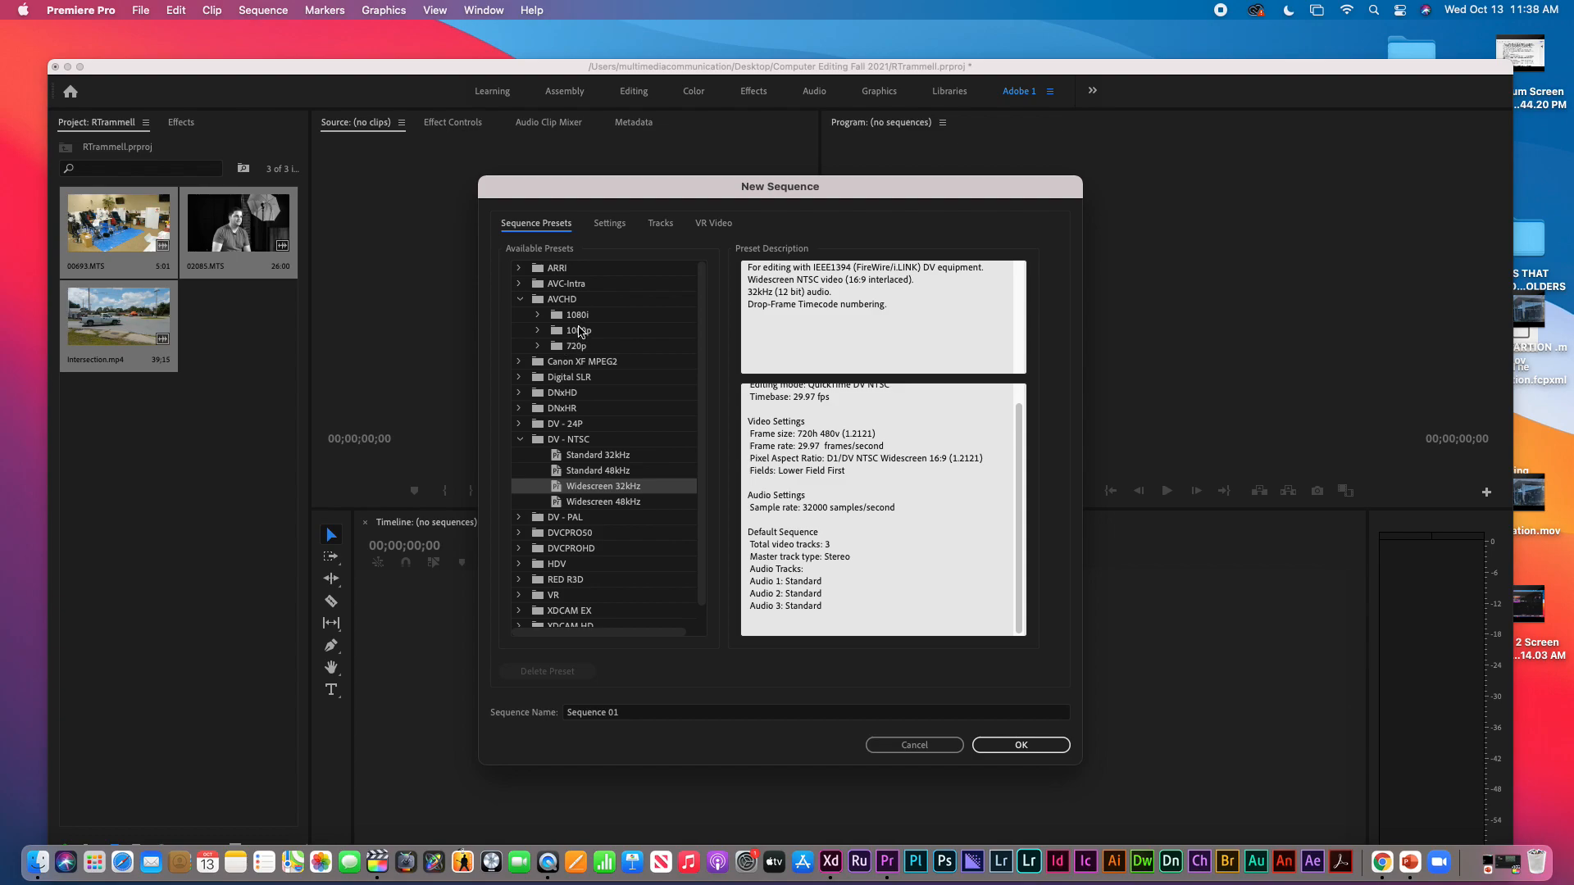
left_click(579, 317)
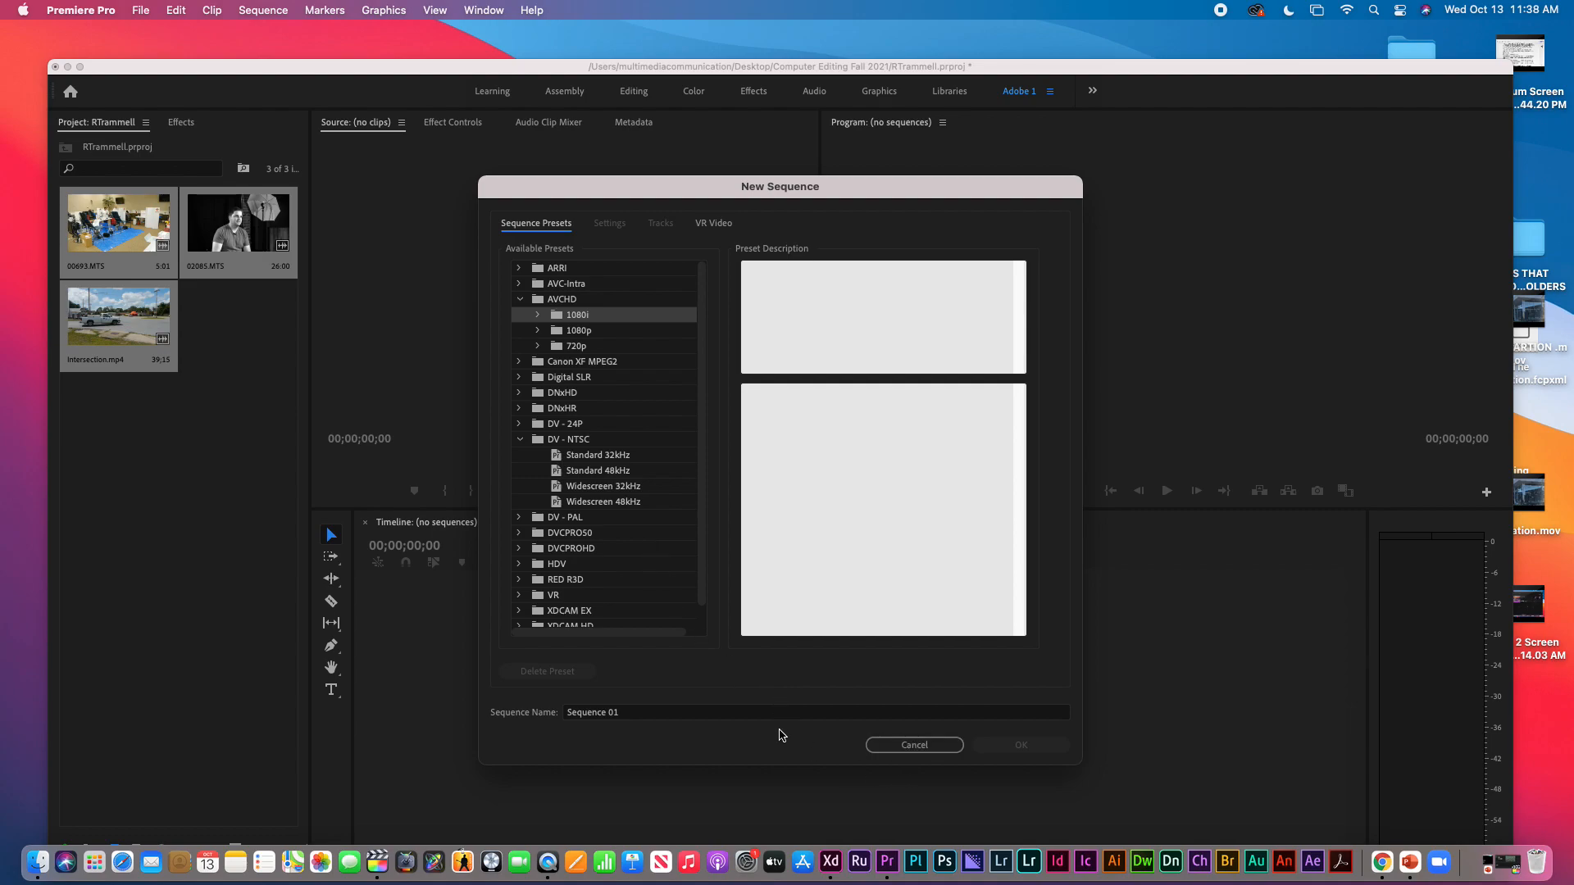
left_click(625, 718)
left_click_drag(625, 719, 545, 715)
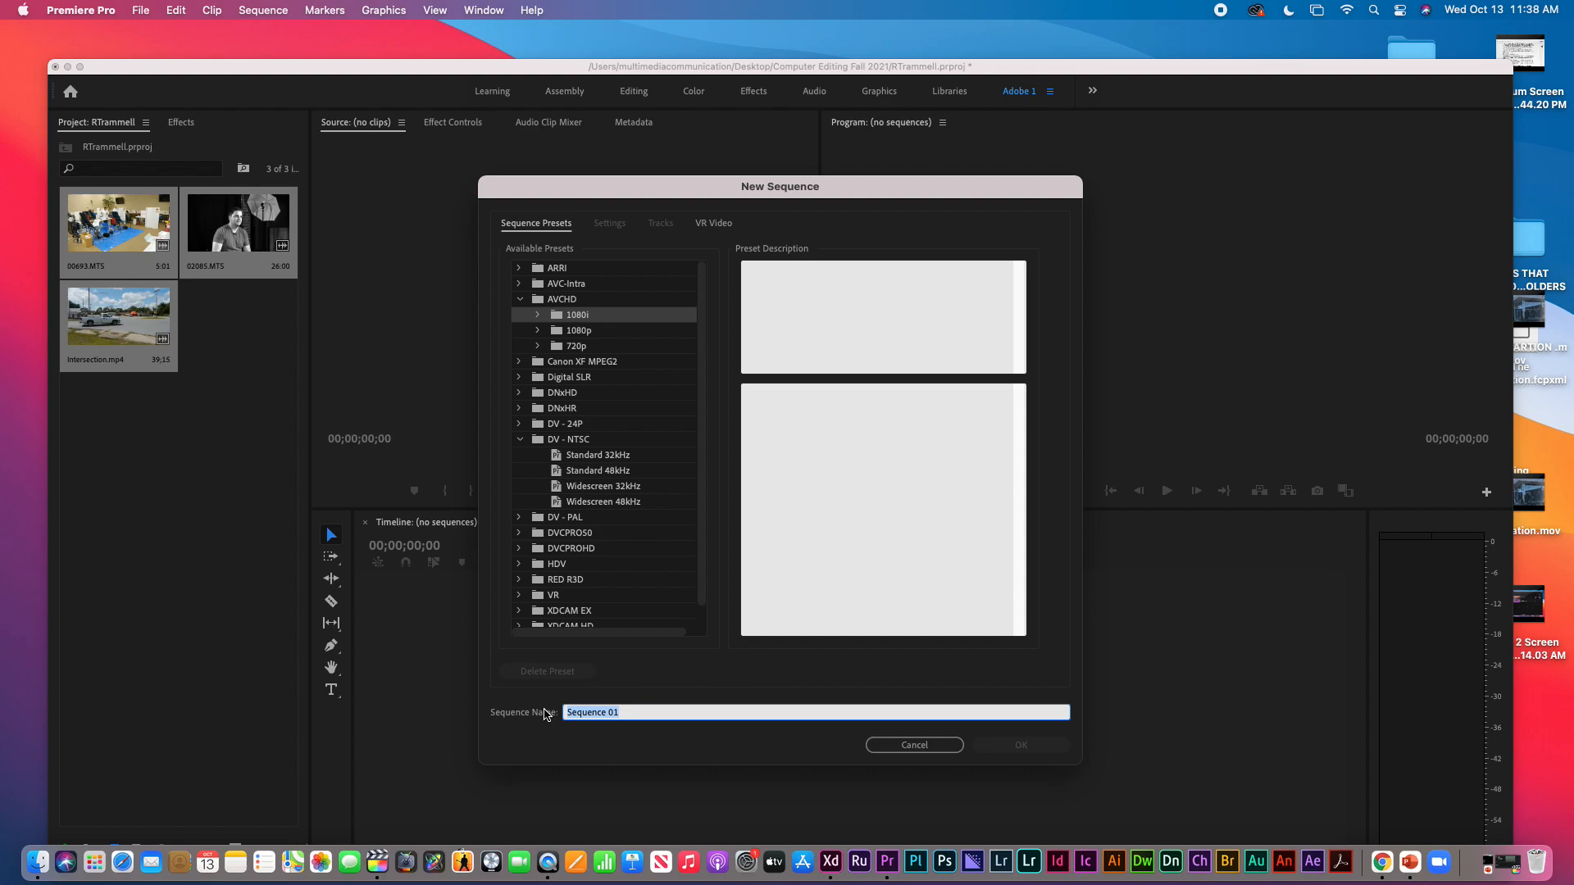
type("Adobe Adjust")
left_click(895, 745)
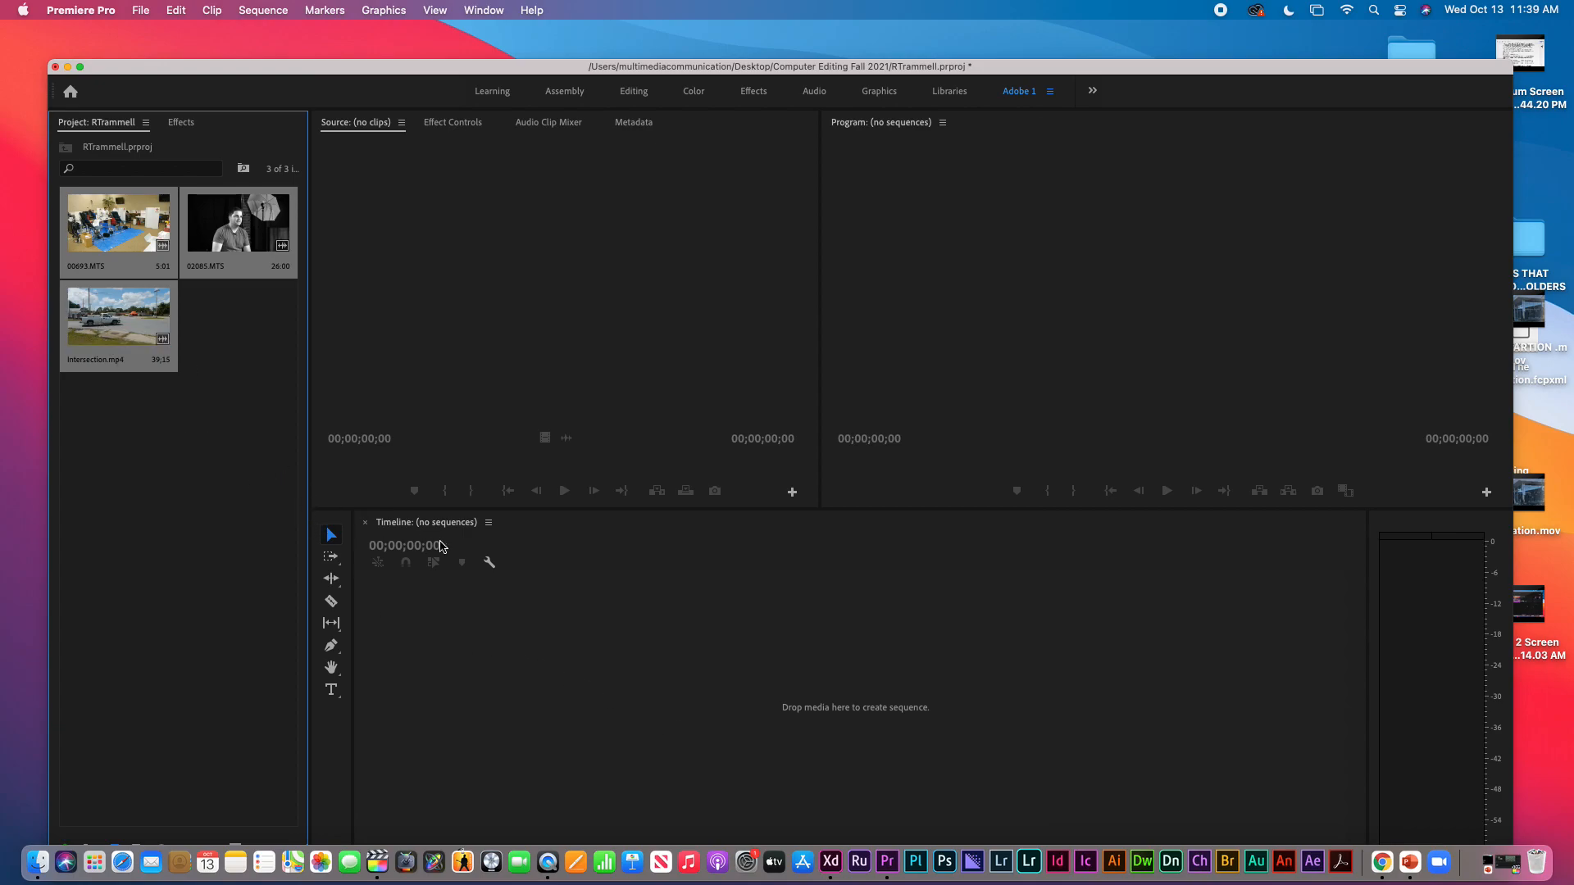
left_click(584, 663)
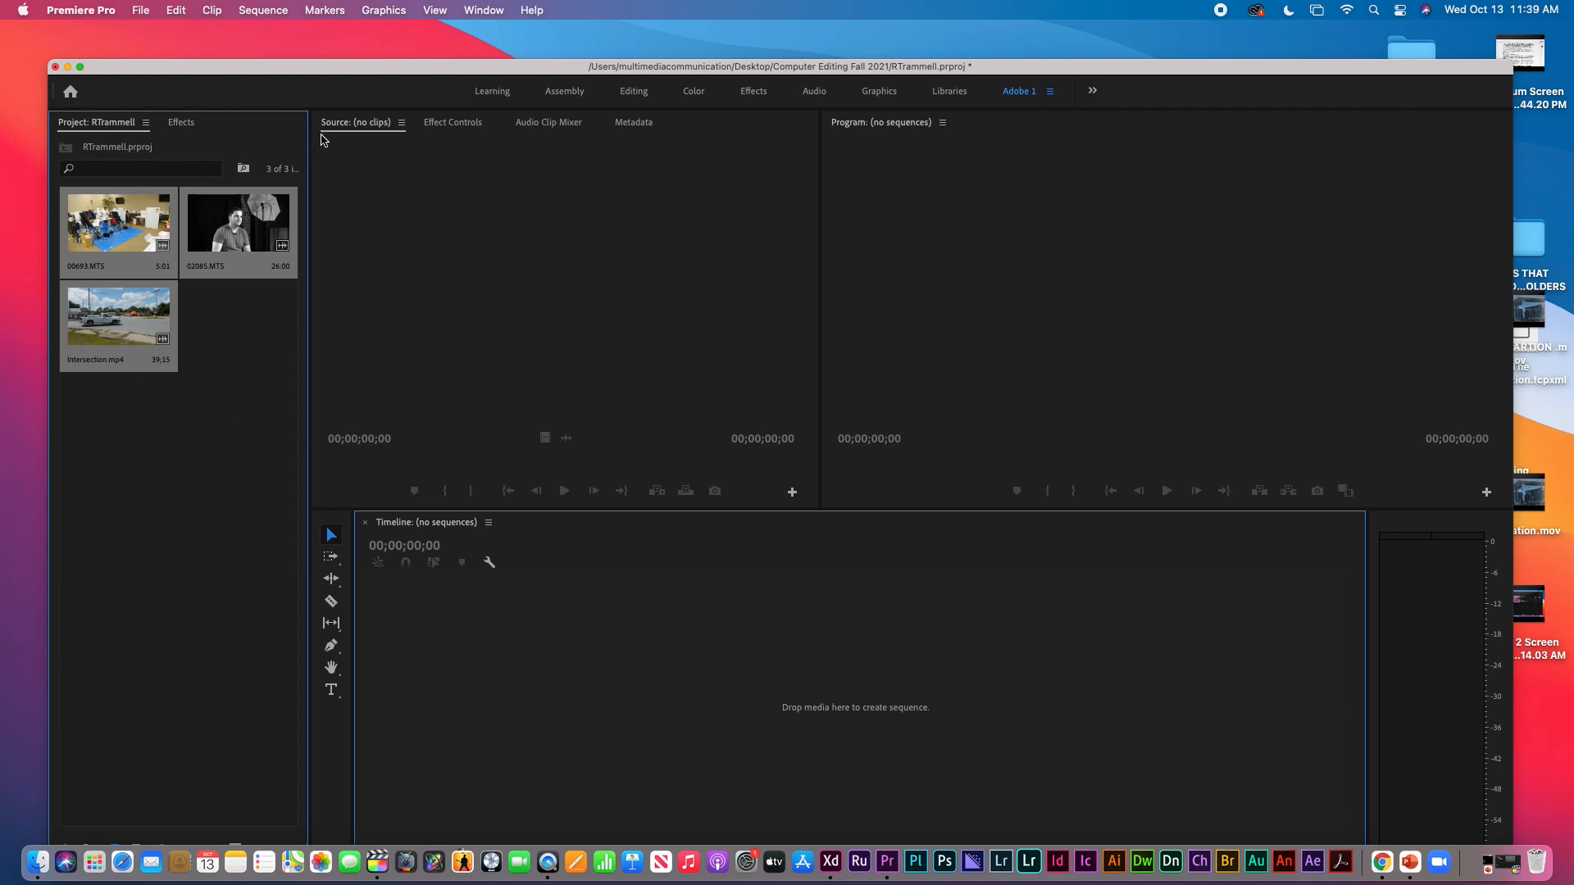
- Start a new sequence and name it Adobe Adjust 2
left_click(140, 9)
mouse_move(156, 37)
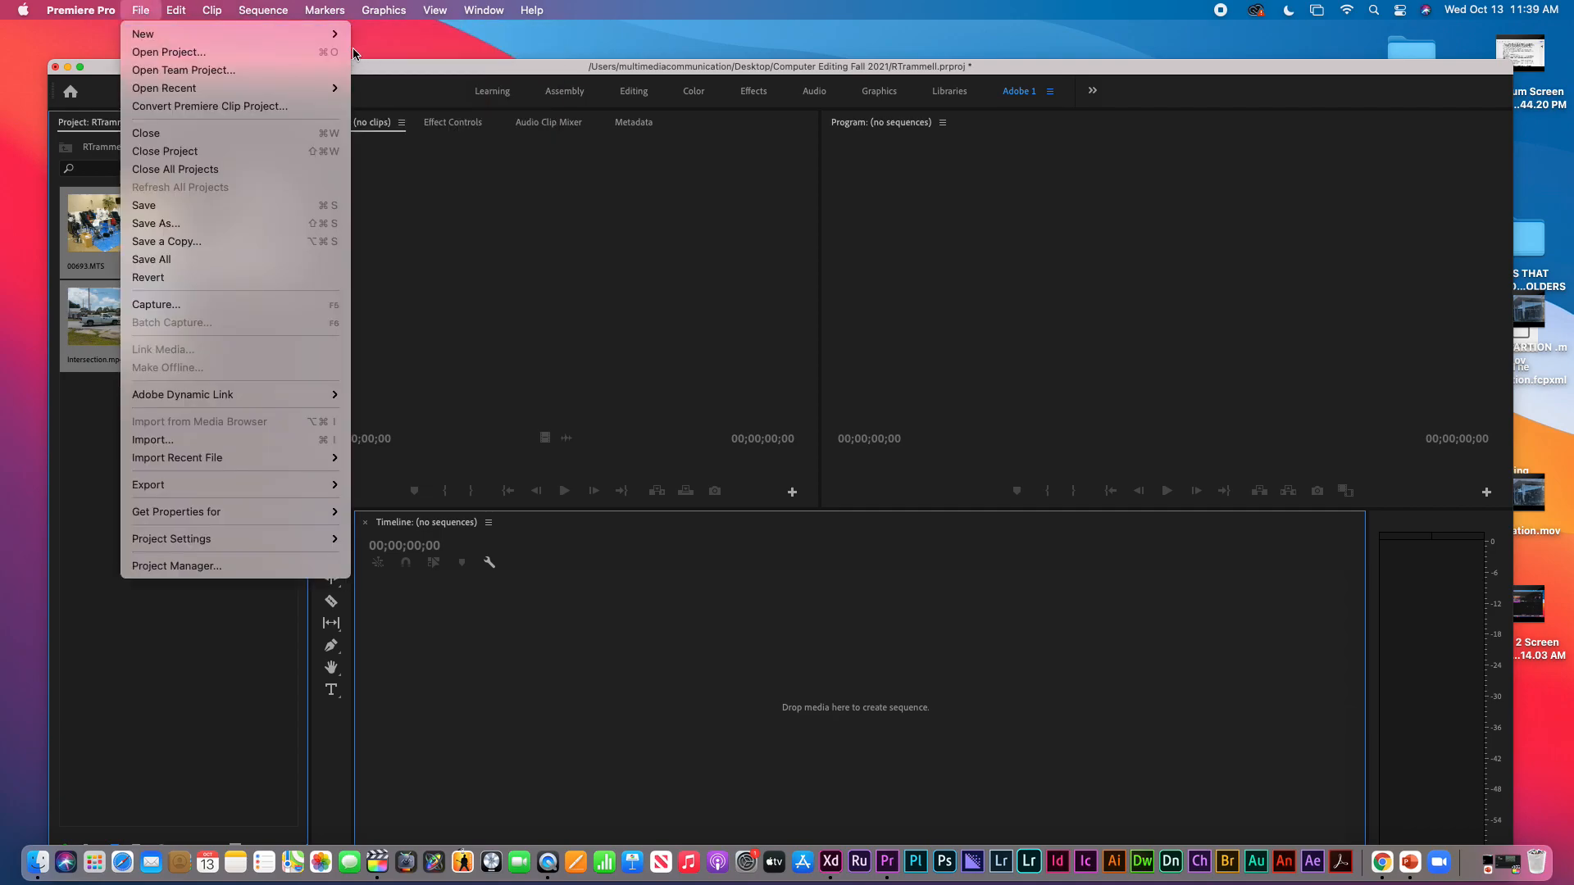
left_click(378, 71)
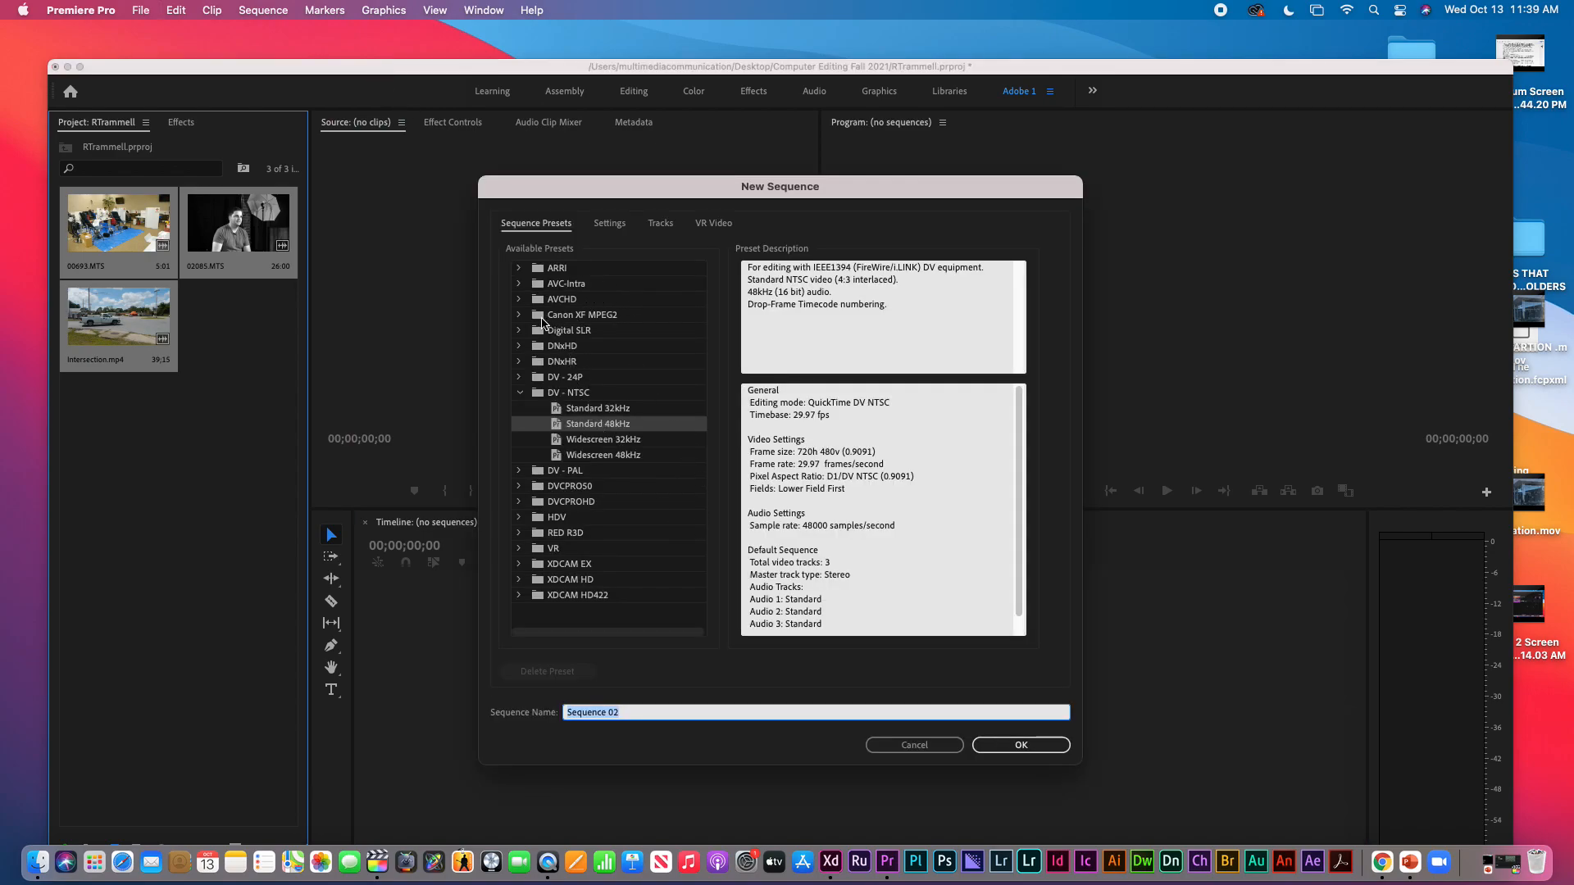
left_click(519, 300)
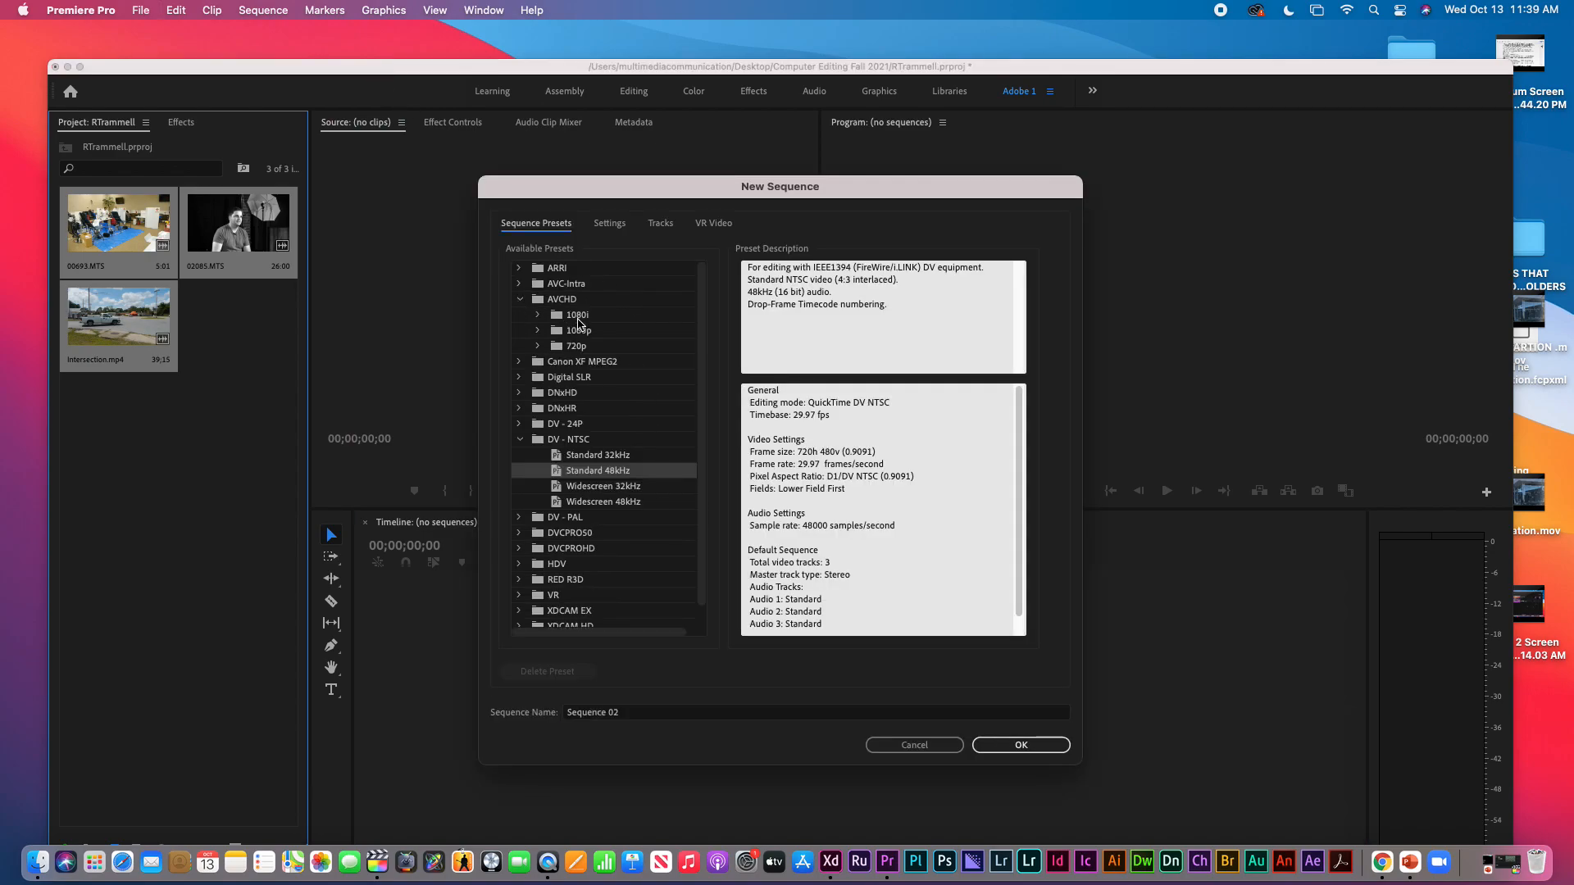
left_click(573, 319)
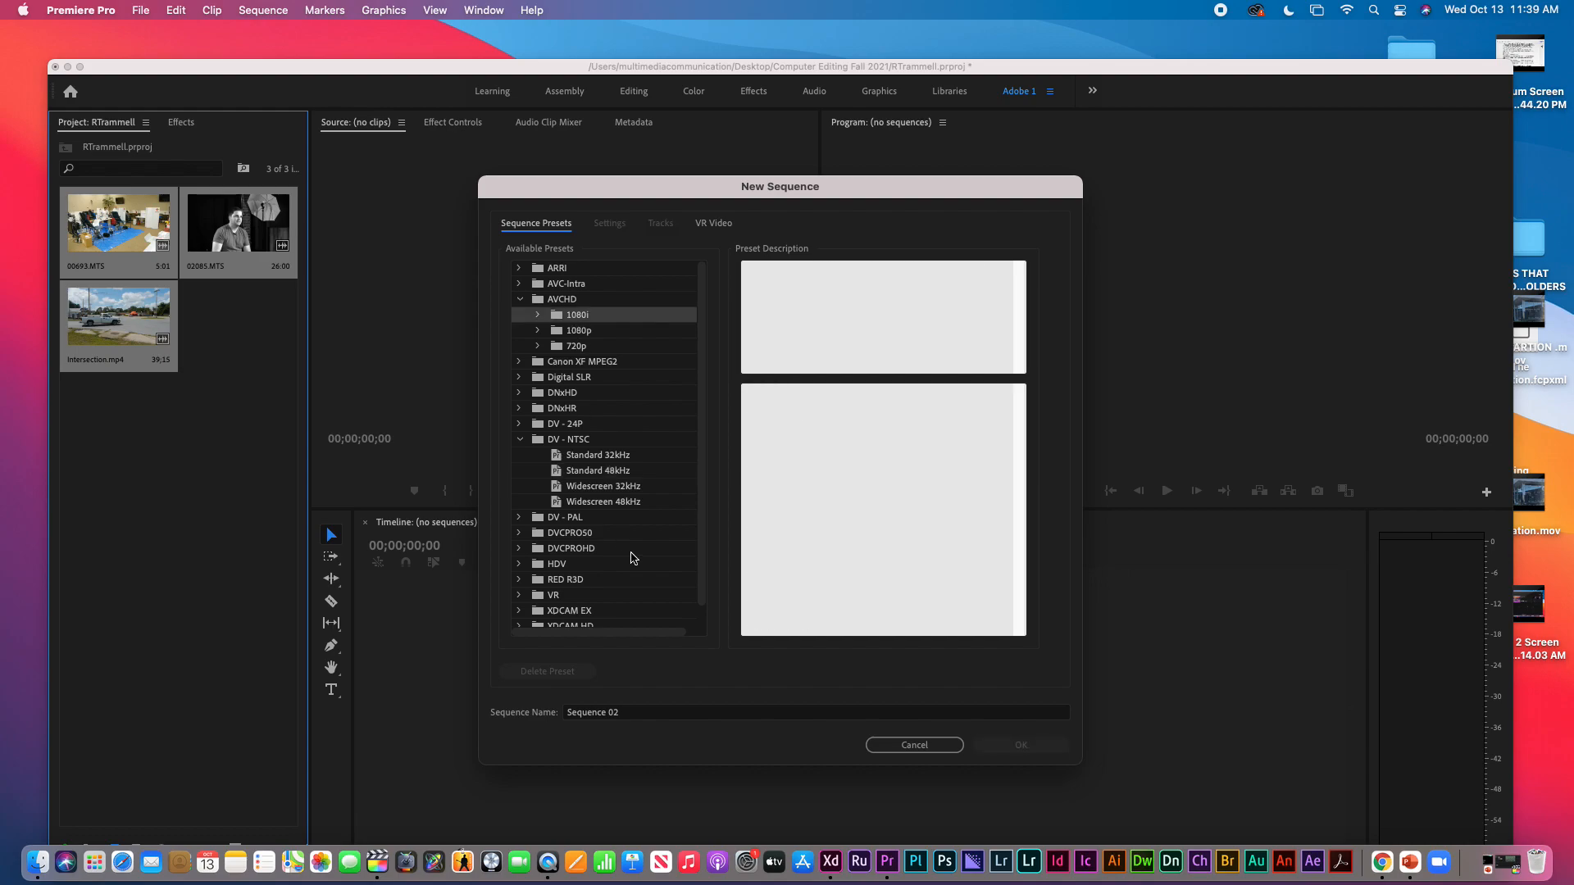
left_click(630, 712)
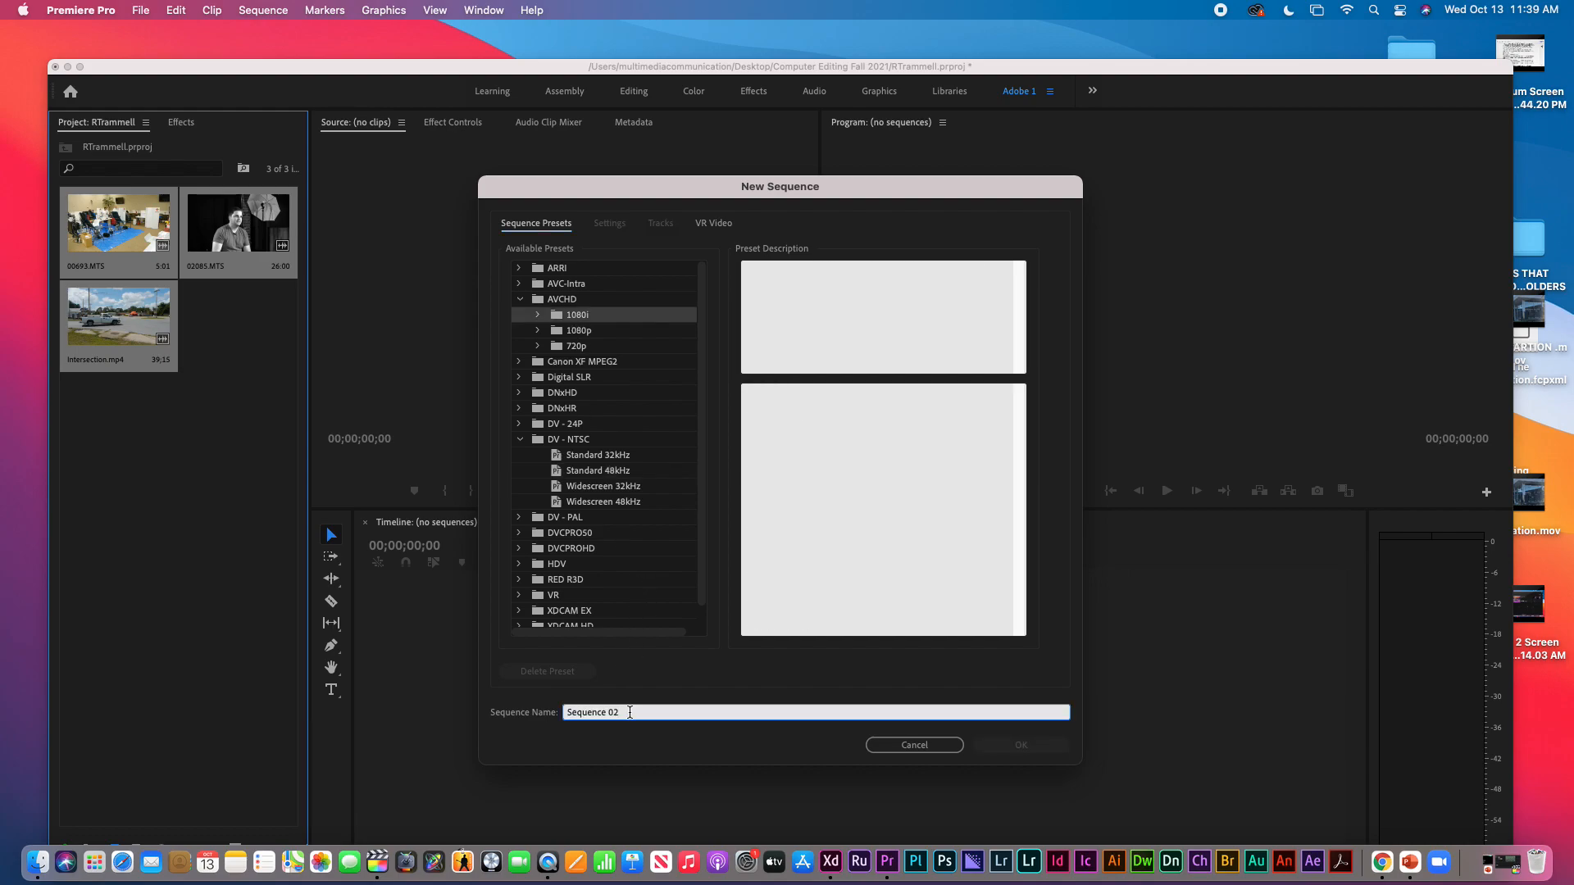
left_click_drag(629, 712, 560, 712)
type("Adobe Adjust")
left_click(579, 332)
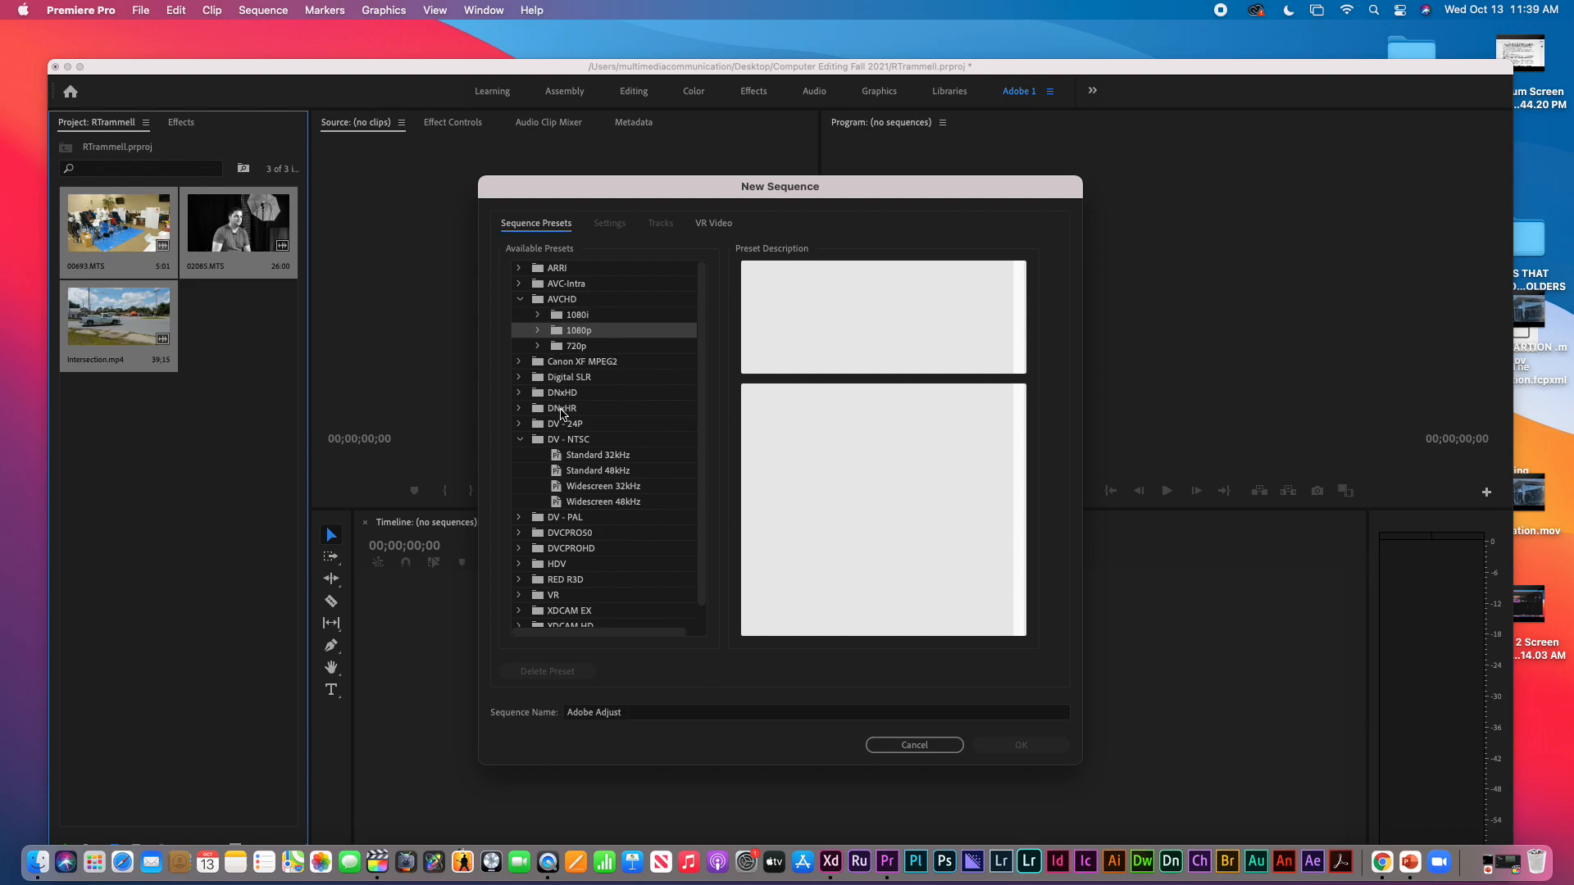
left_click(581, 319)
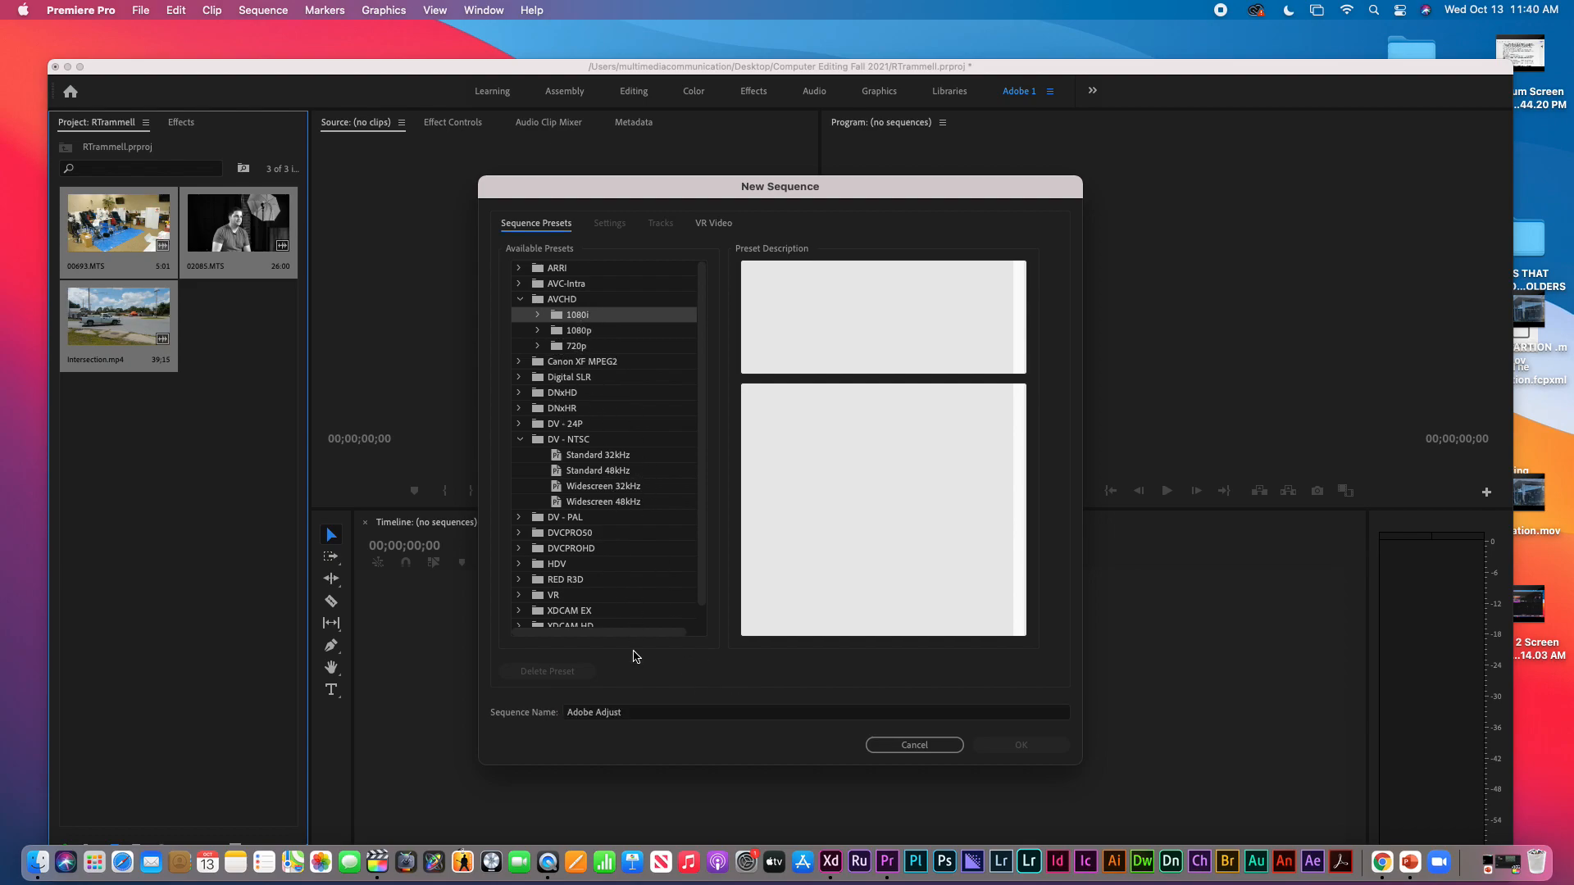
left_click(638, 713)
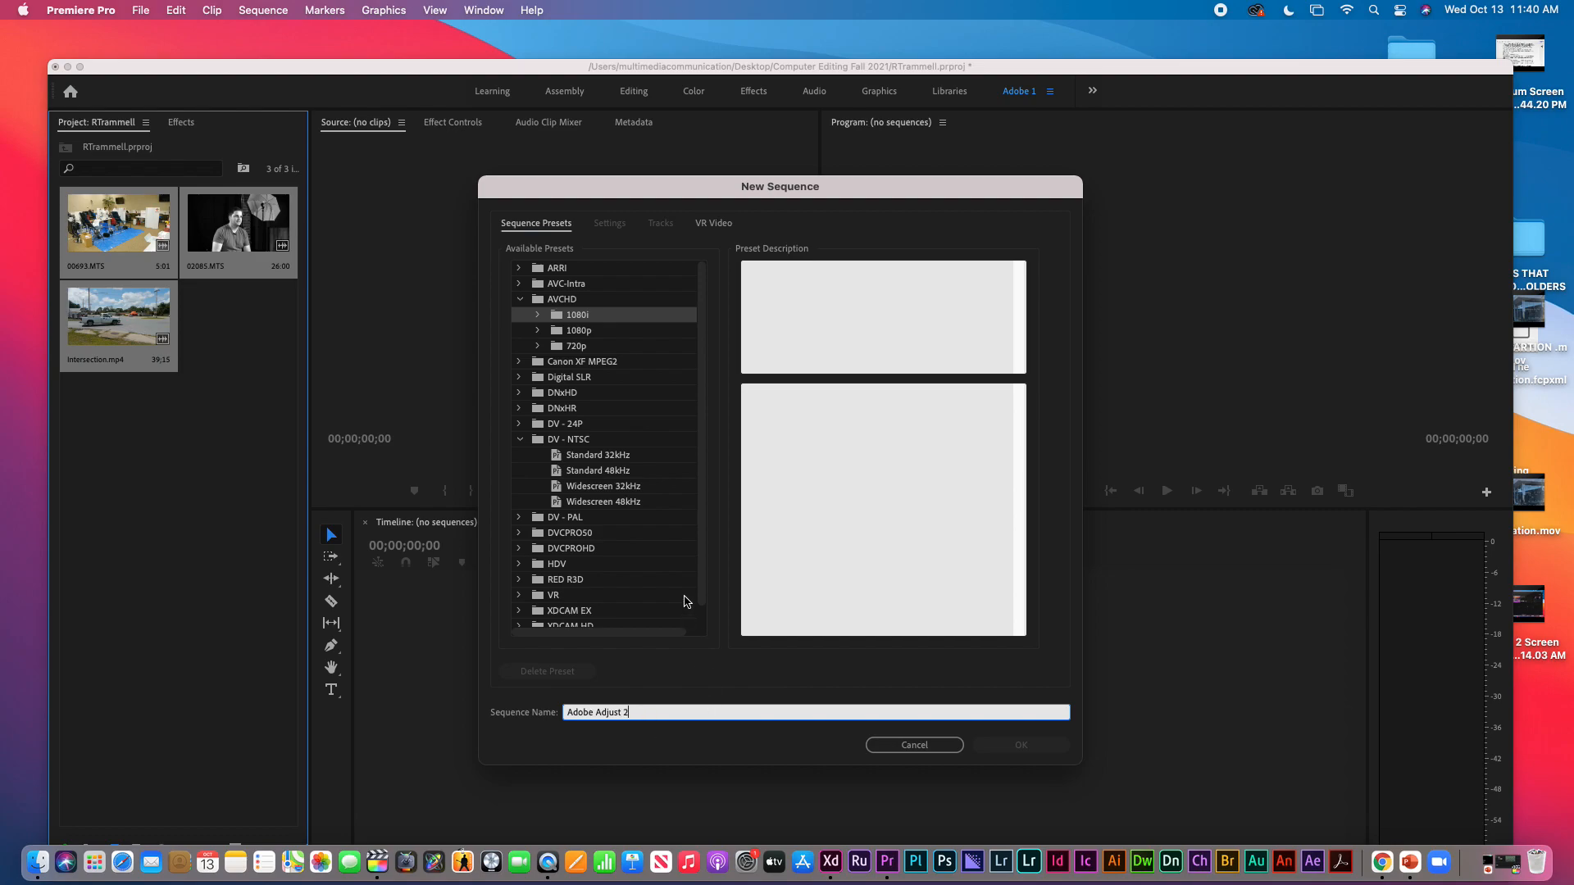
- Choose the DV - NTSC Widescreen 32kHz preset and create the sequence
left_click(577, 464)
left_click(579, 482)
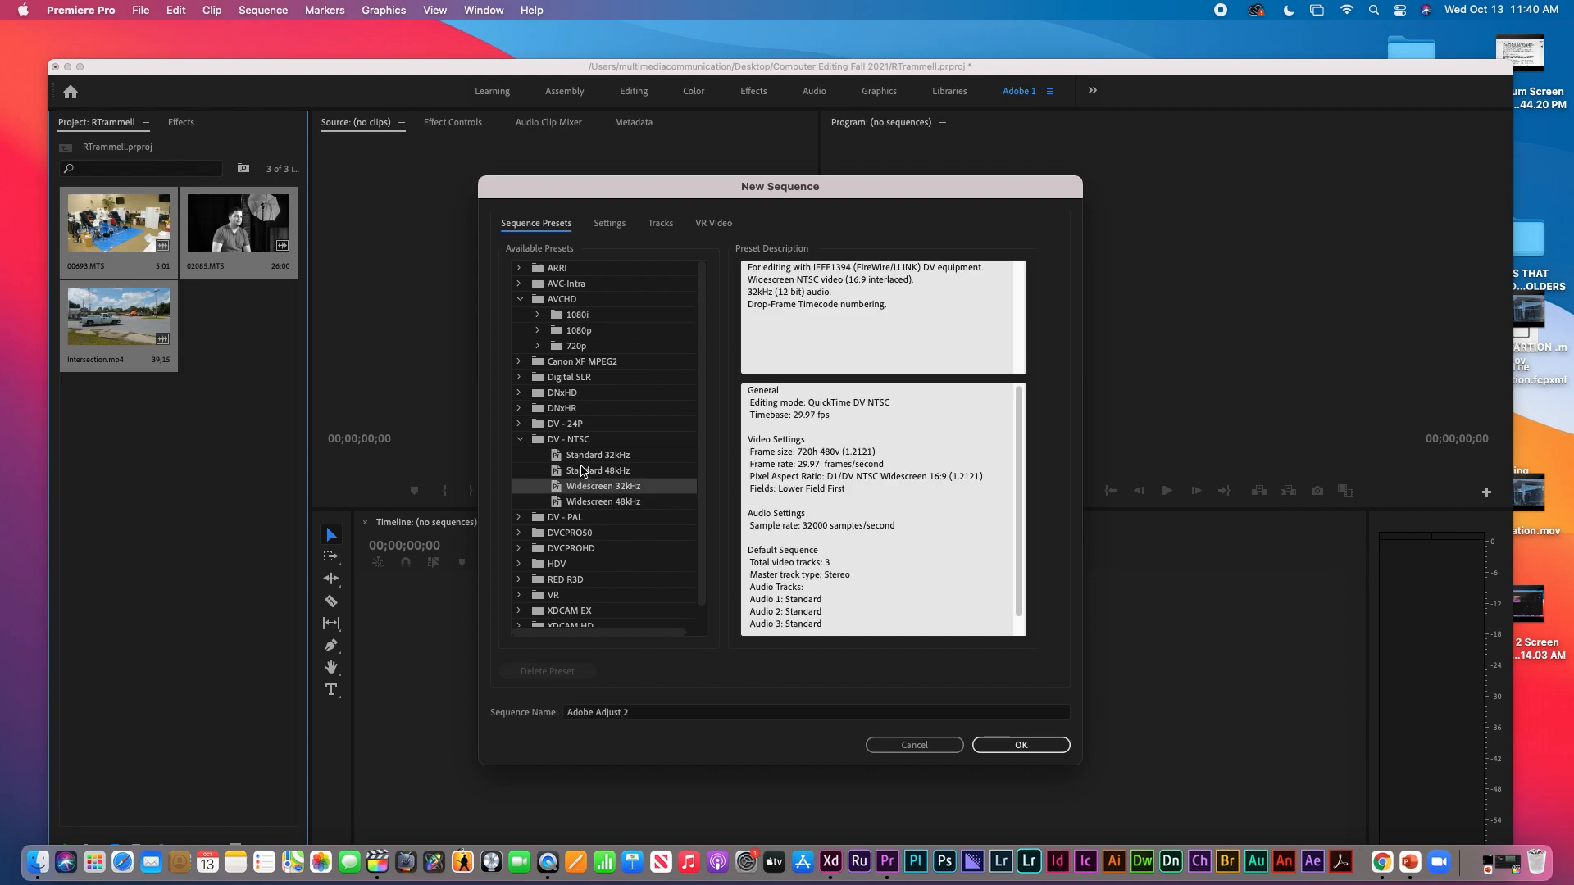
left_click(583, 471)
left_click(577, 445)
left_click(578, 456)
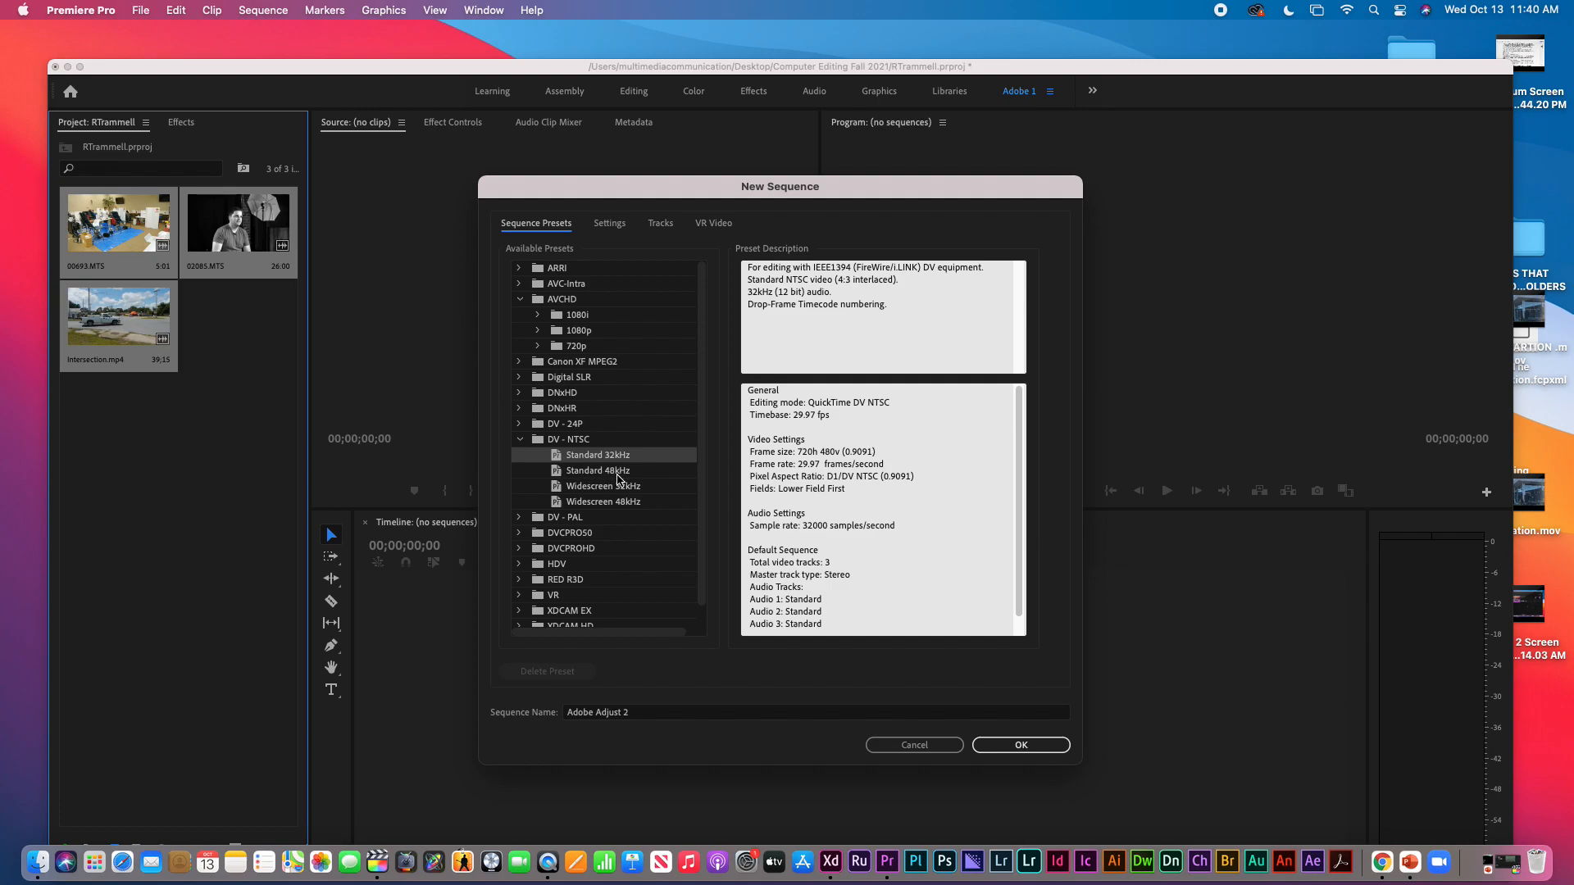
left_click(594, 490)
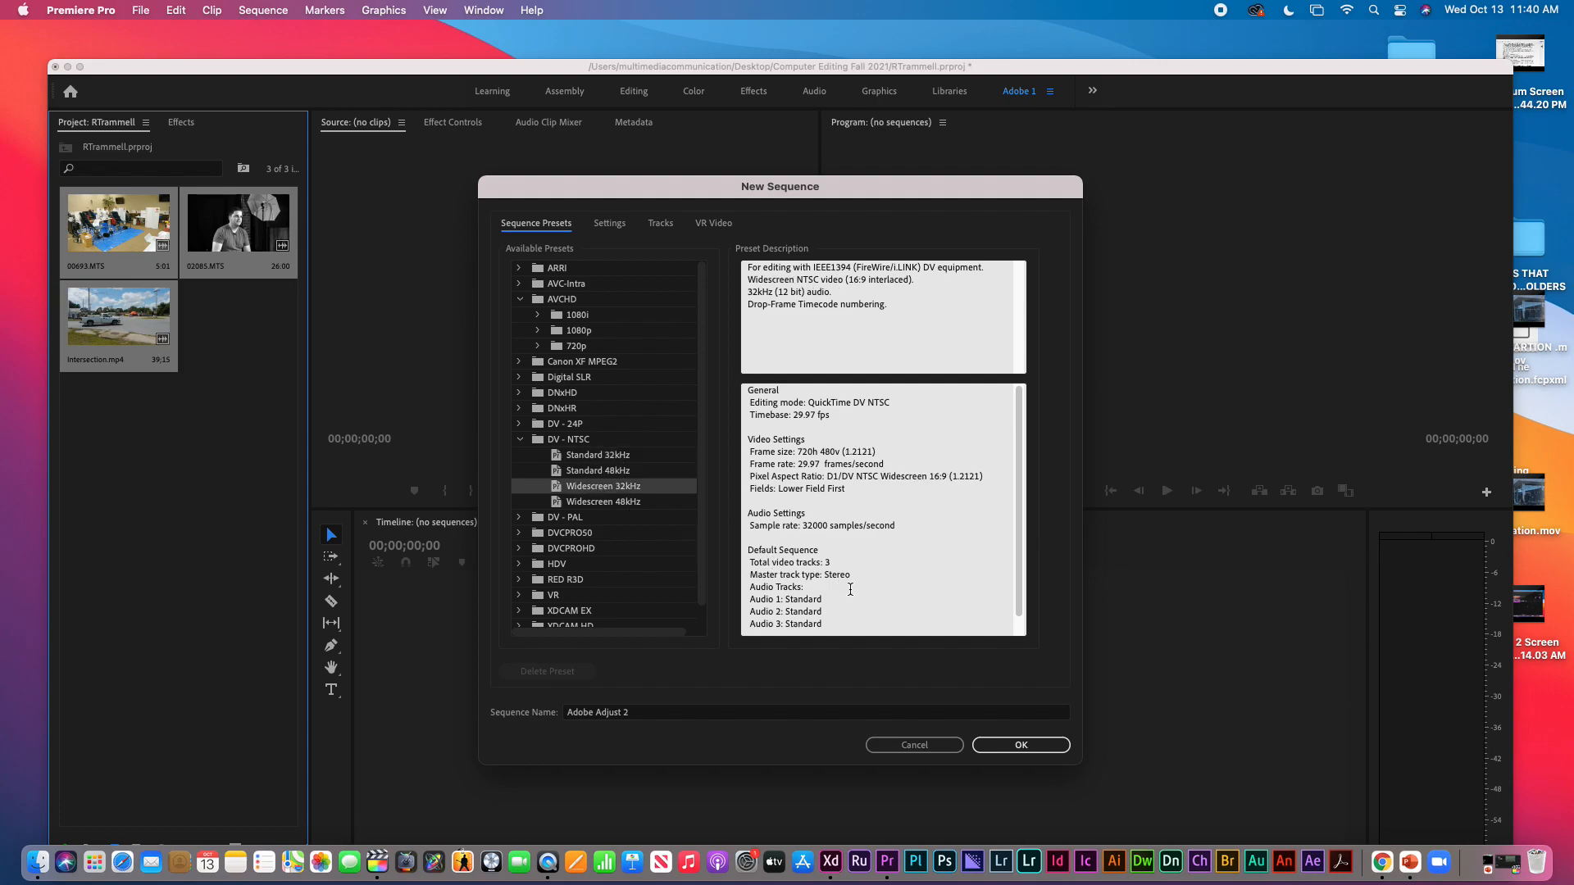
left_click(1034, 751)
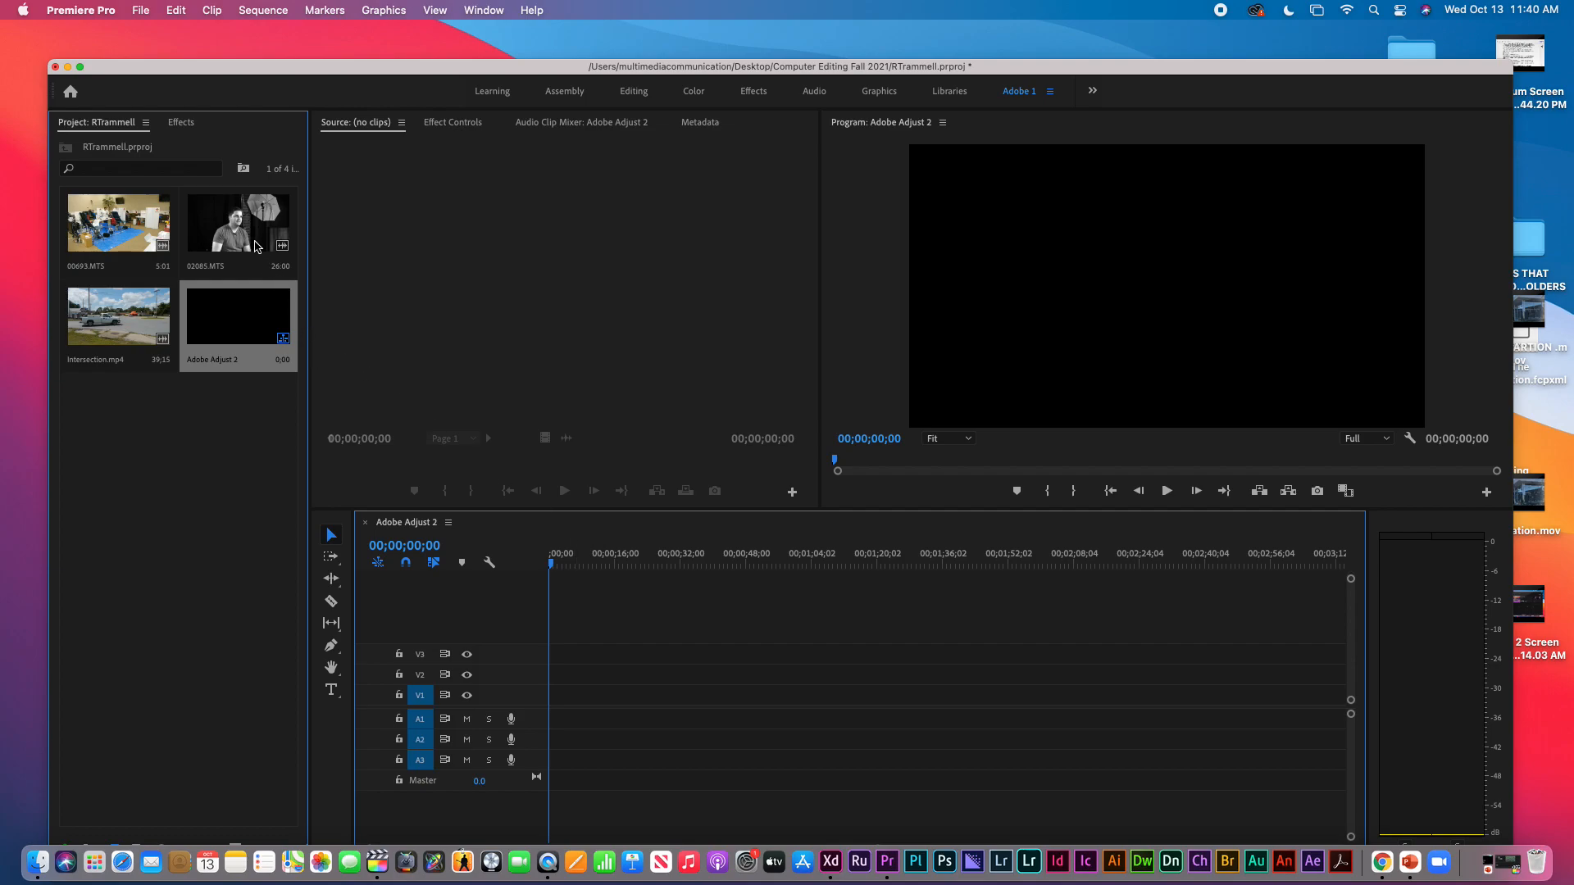
- Place the 00693.MTS clip at the start of tracks V1 and A1, changing the sequence settings to match the clip
left_click(120, 232)
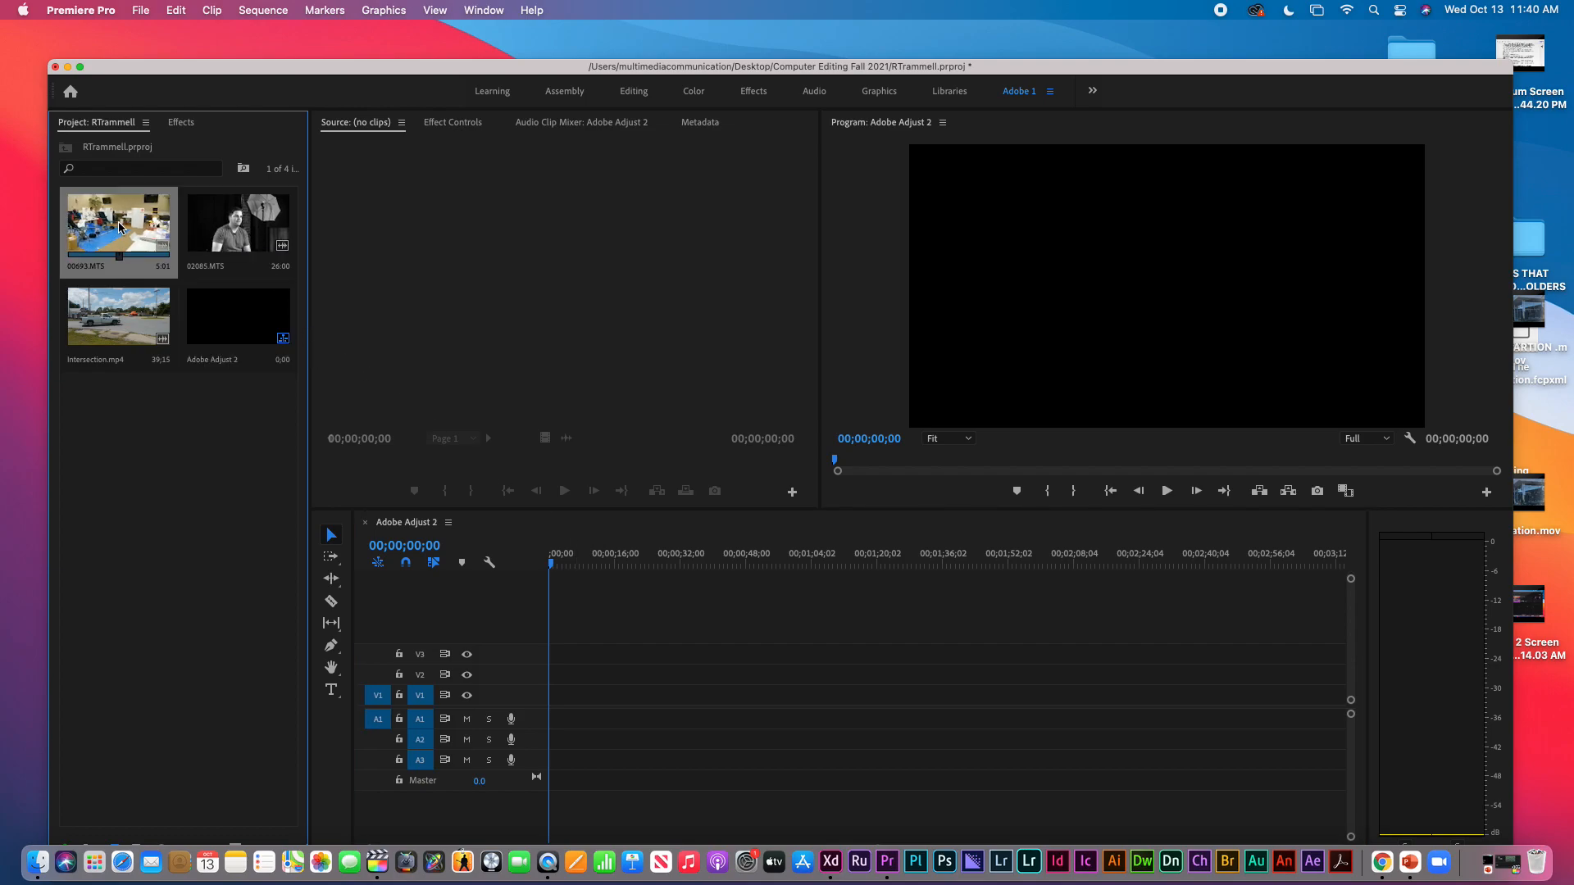
left_click_drag(152, 271, 558, 713)
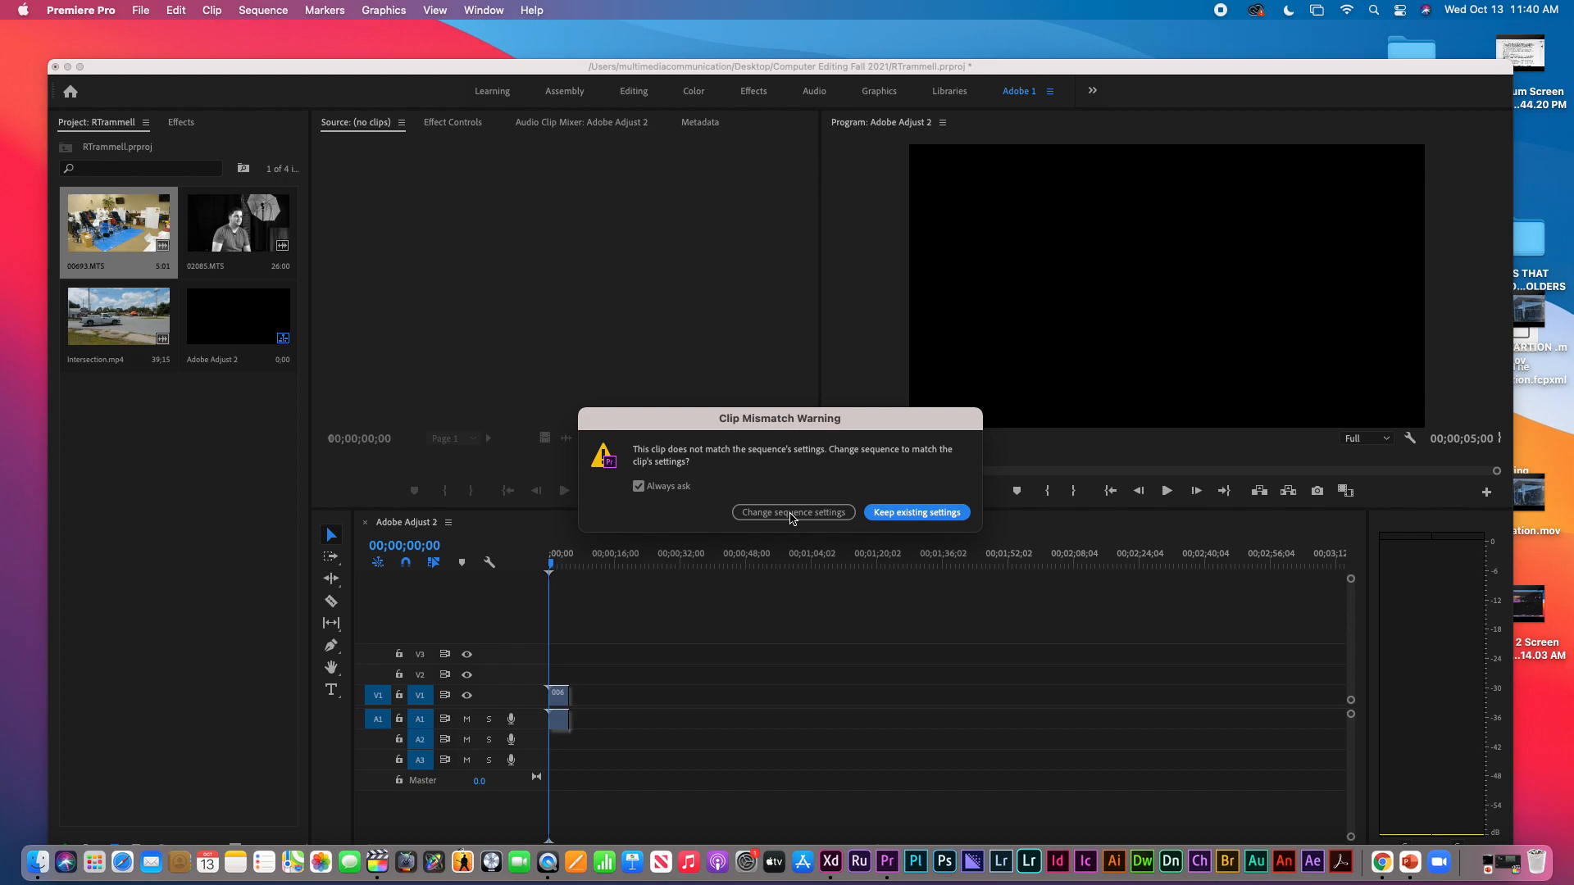
left_click(792, 515)
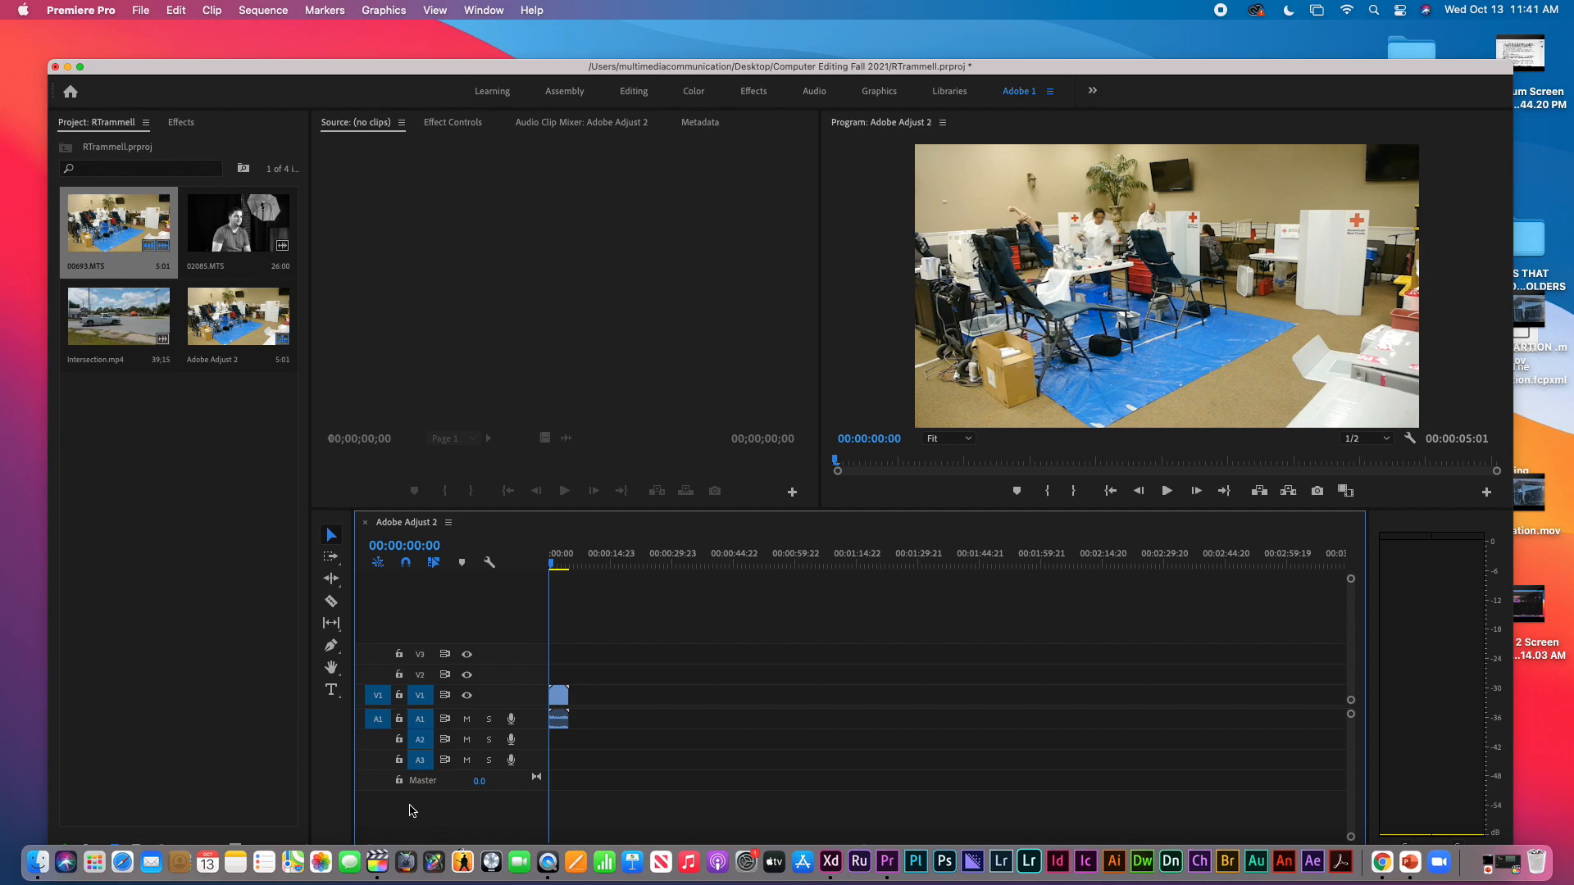
key("backslash")
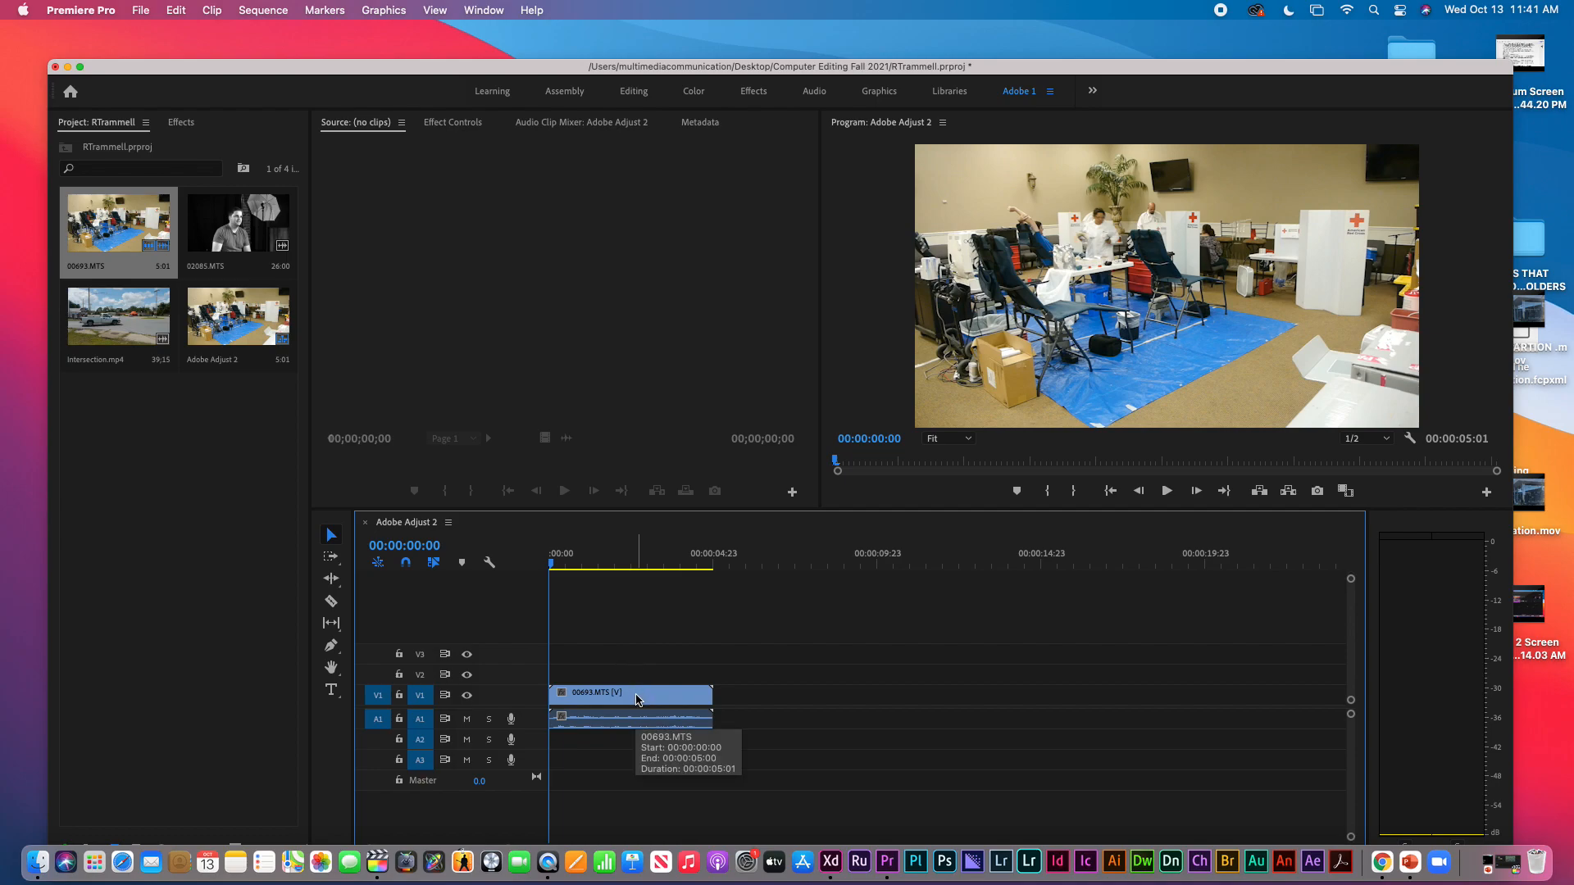
- Move the playhead to 00:00:02:06 and open the Effect Controls of the 00693.MTS clip in the timeline
left_click_drag(637, 561, 623, 561)
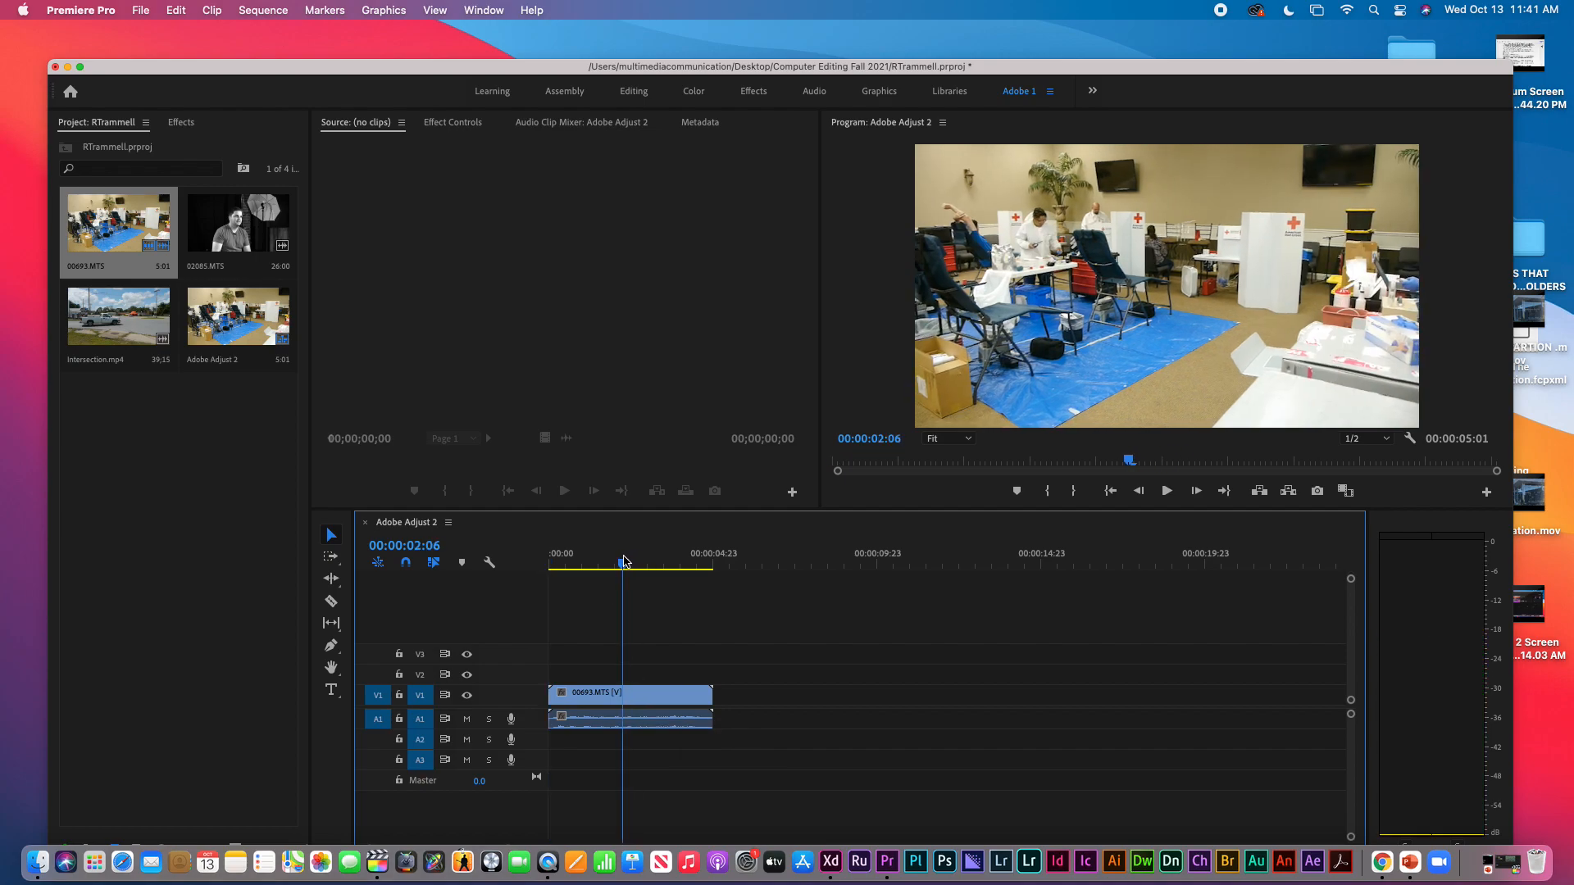
double_click(623, 695)
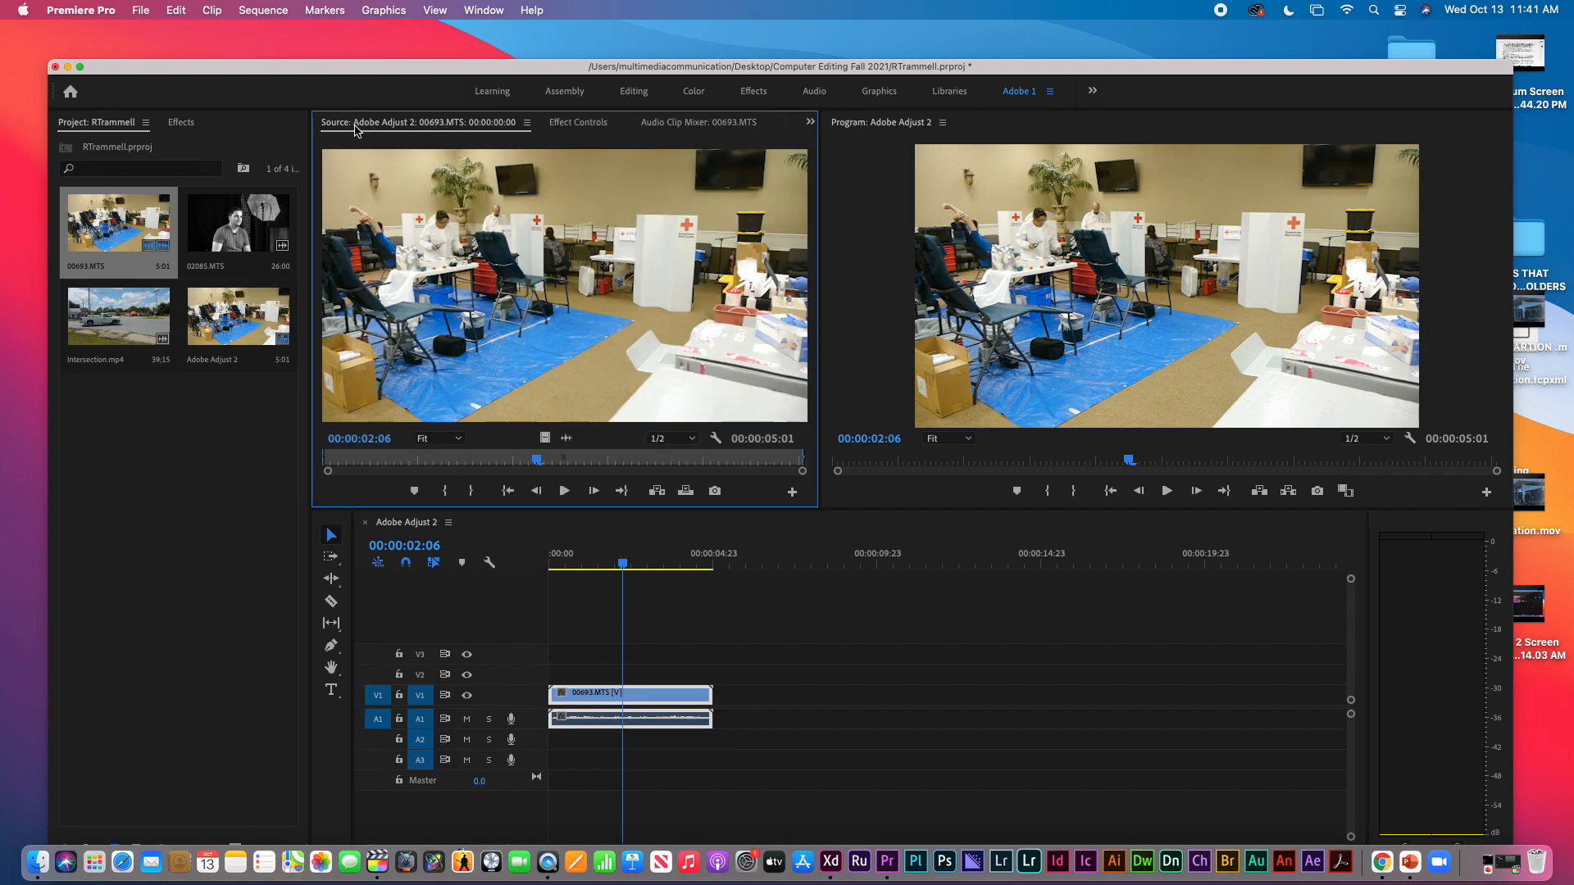
left_click(586, 125)
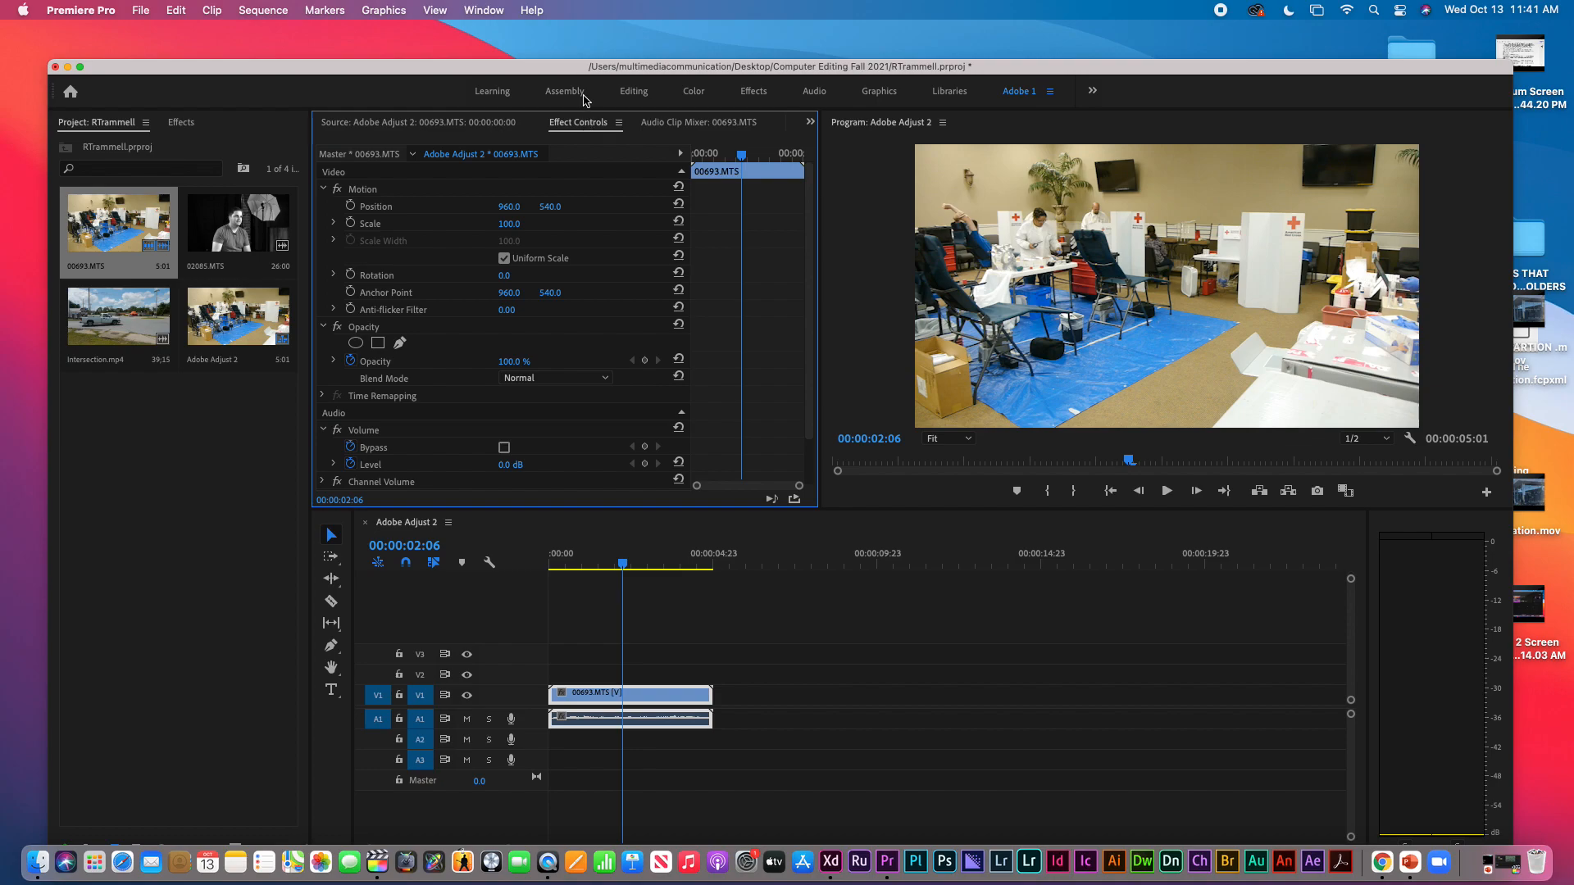
left_click(476, 11)
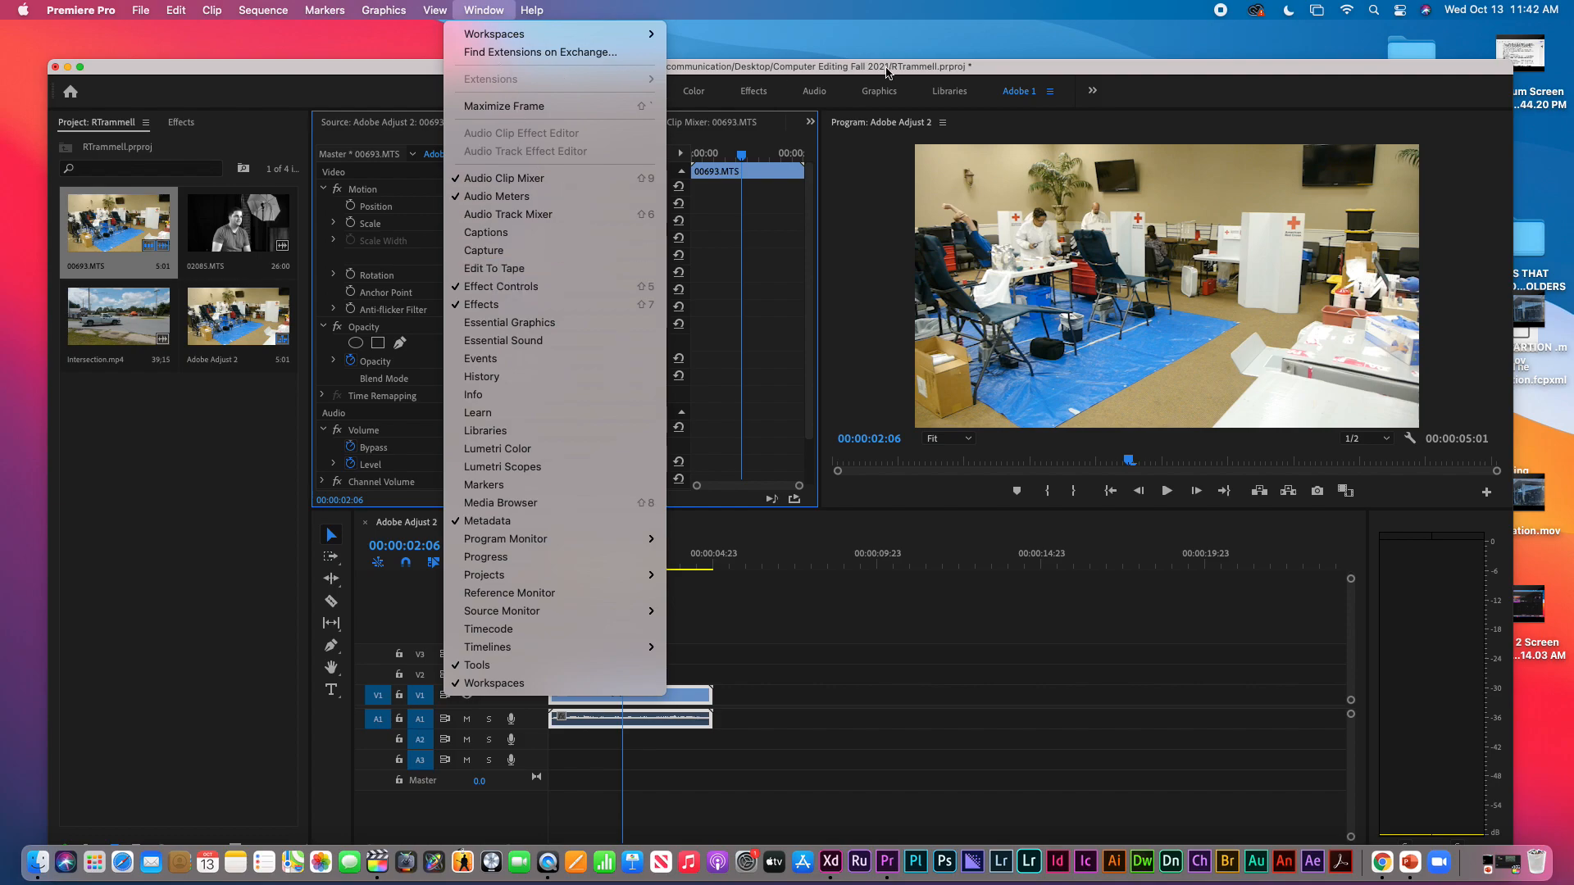
left_click(1174, 89)
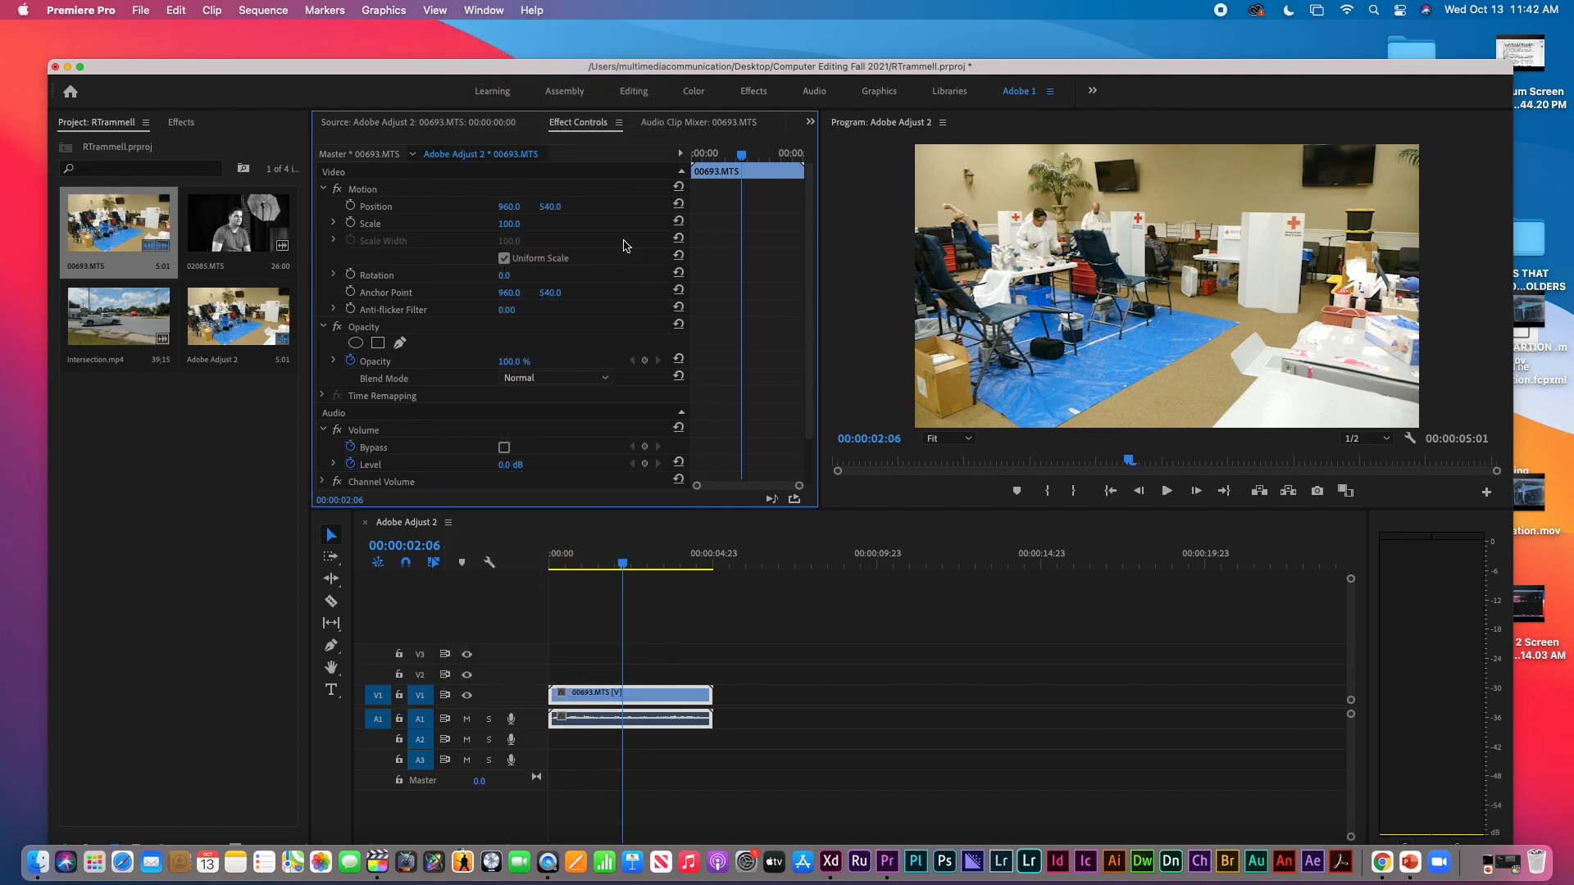
- Collapse the Opacity and Volume settings of the 00693.MTS clip, and select its Motion effect with its settings expanded
mouse_move(592, 124)
left_mouse_down()
mouse_move(675, 259)
mouse_move(616, 221)
mouse_move(590, 124)
left_mouse_up()
left_click(323, 190)
left_click(323, 208)
left_click(323, 258)
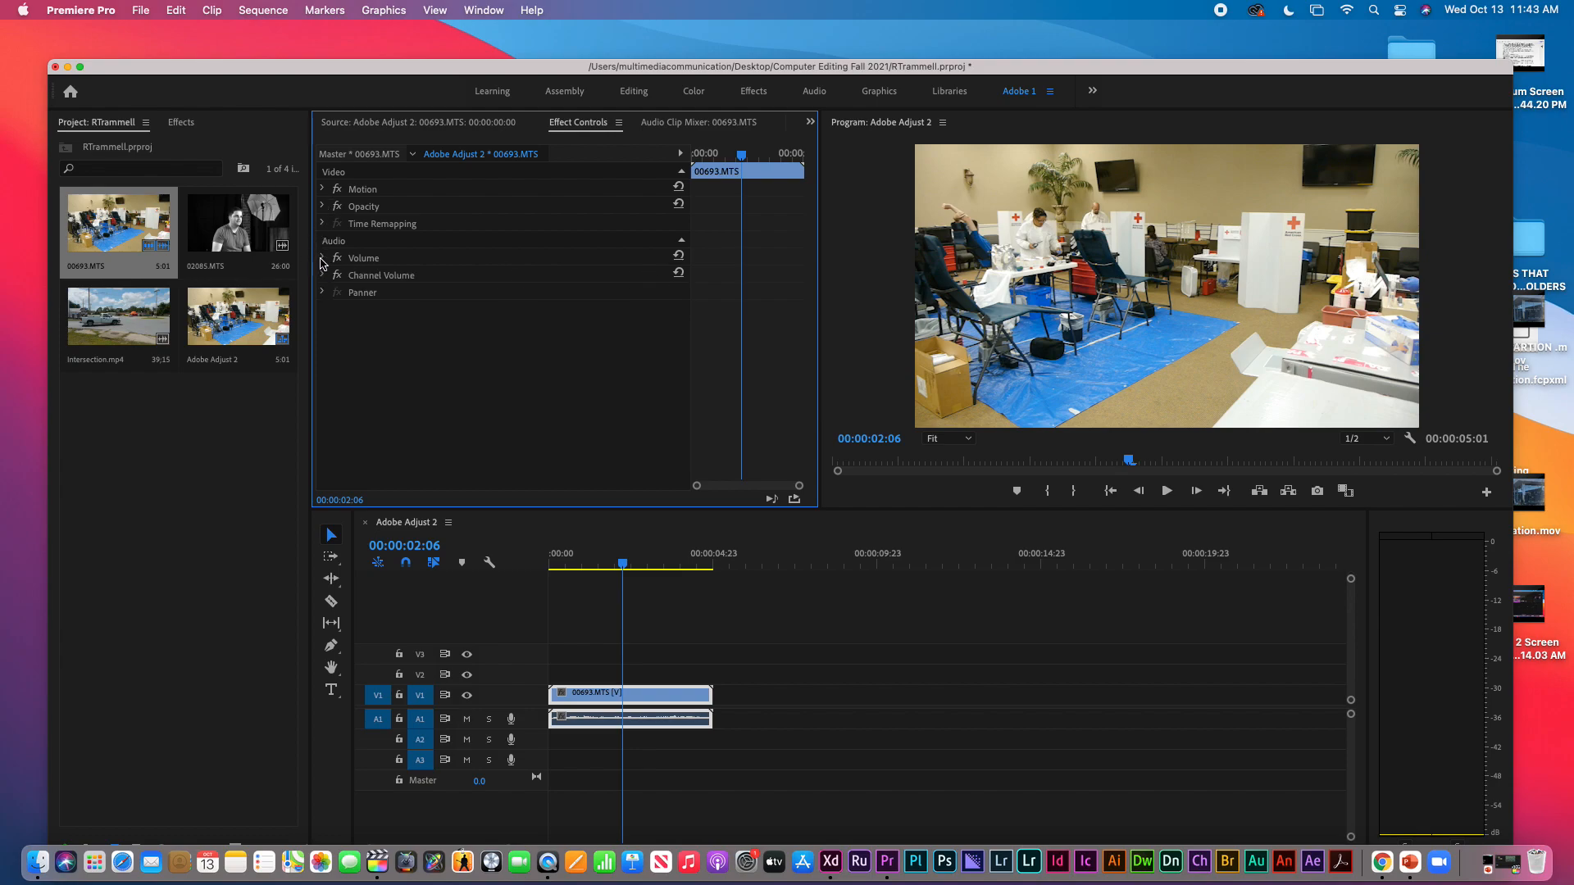
left_click(325, 190)
left_click(323, 189)
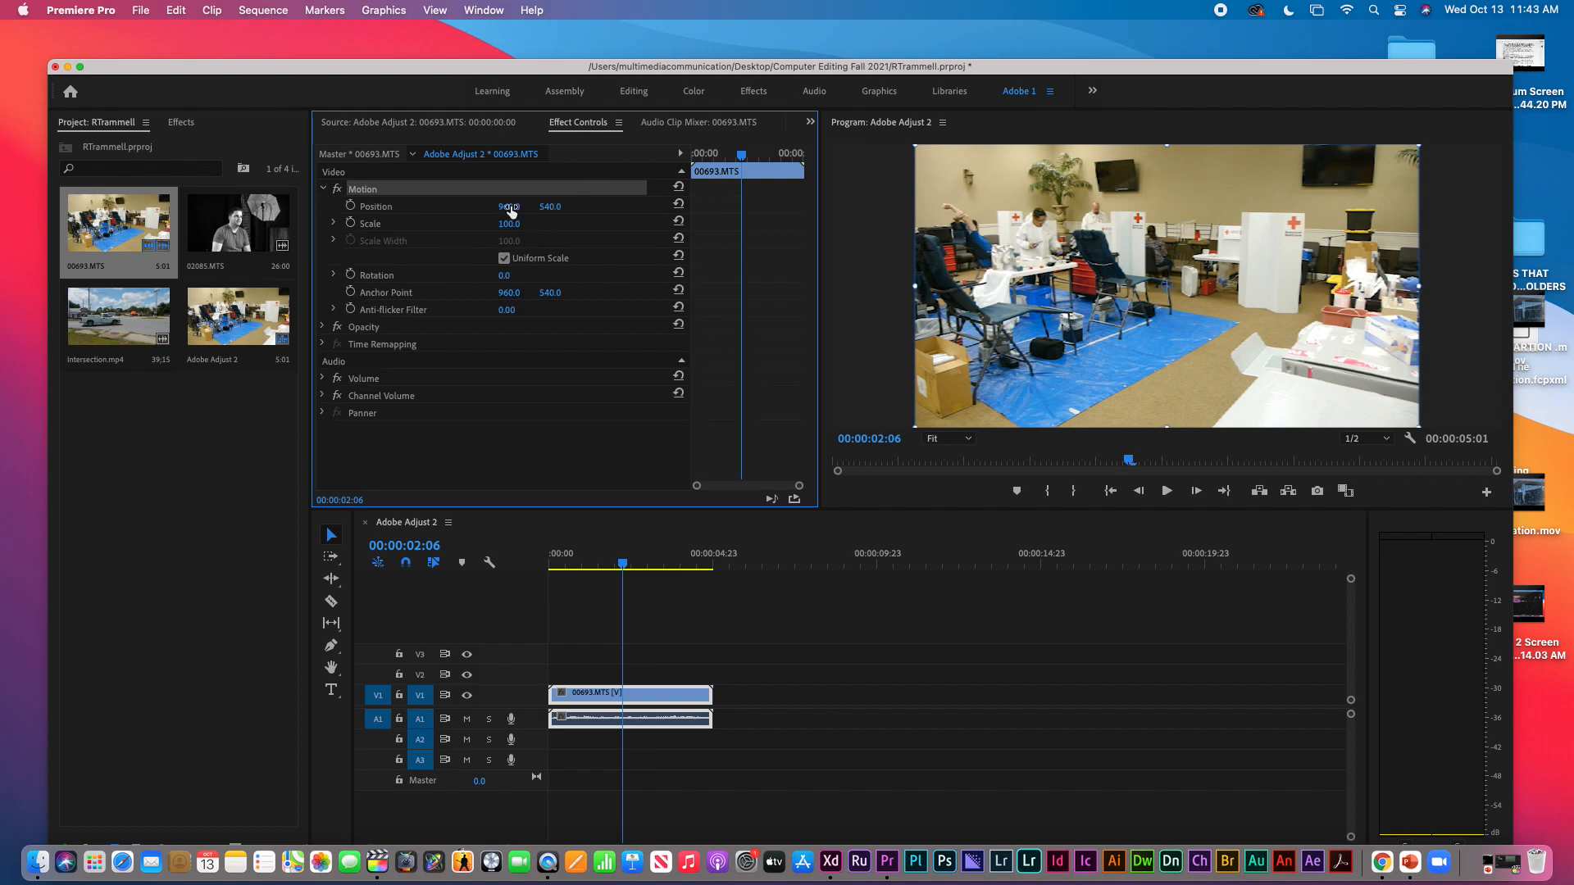
- Try a position of 1093, 587 and a scale of 185 on the 00693.MTS clip, and reset both parameters
mouse_move(509, 207)
left_mouse_down()
mouse_move(483, 207)
mouse_move(560, 206)
mouse_move(477, 224)
mouse_move(528, 227)
left_mouse_up()
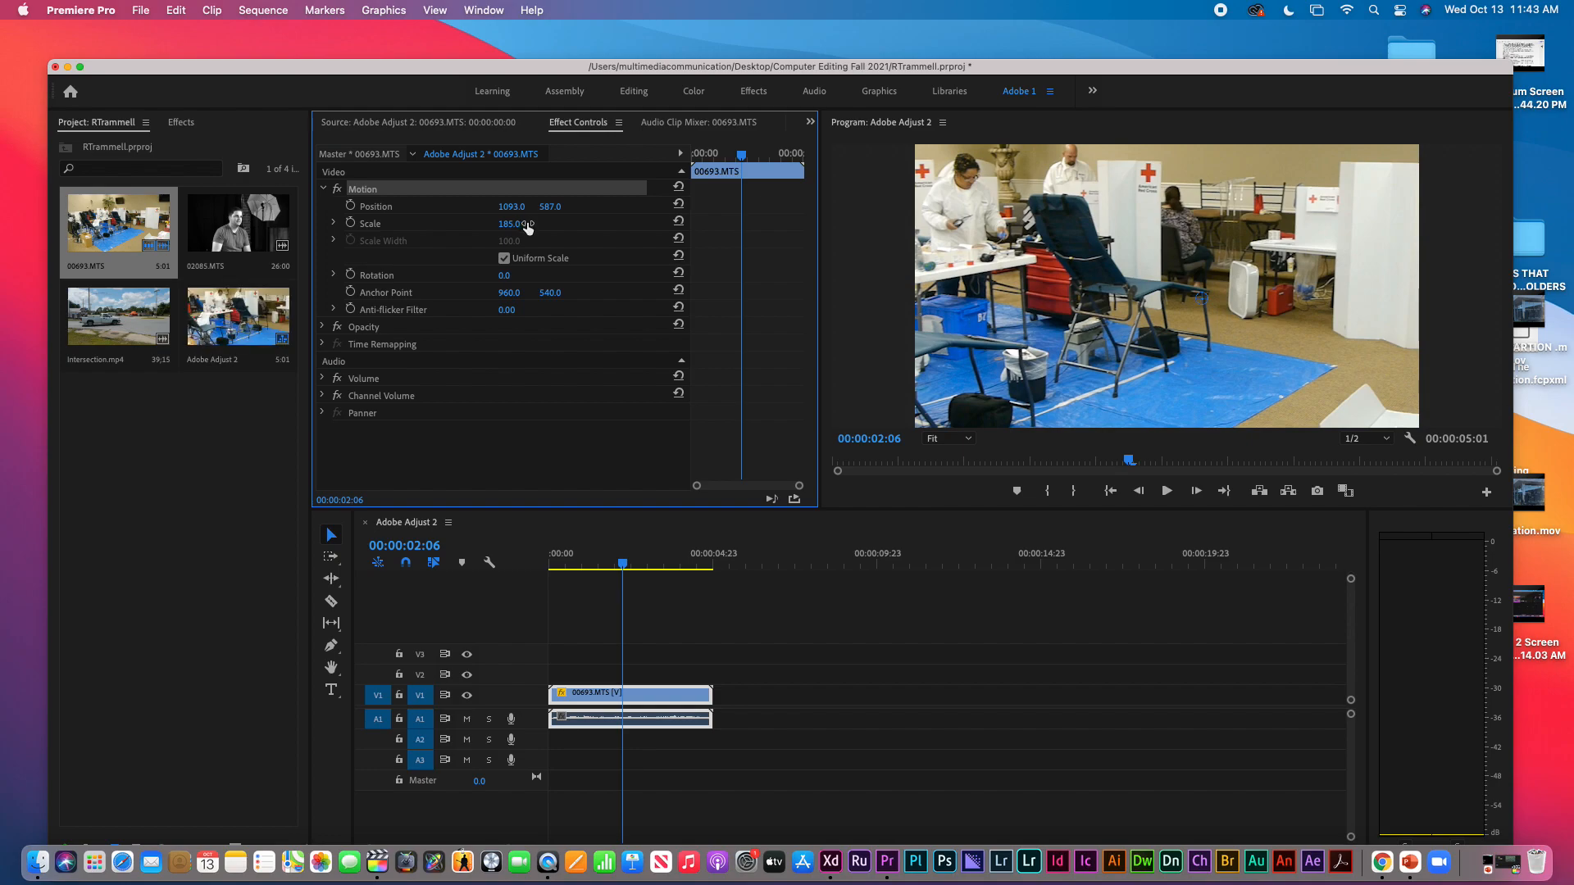
left_click(677, 221)
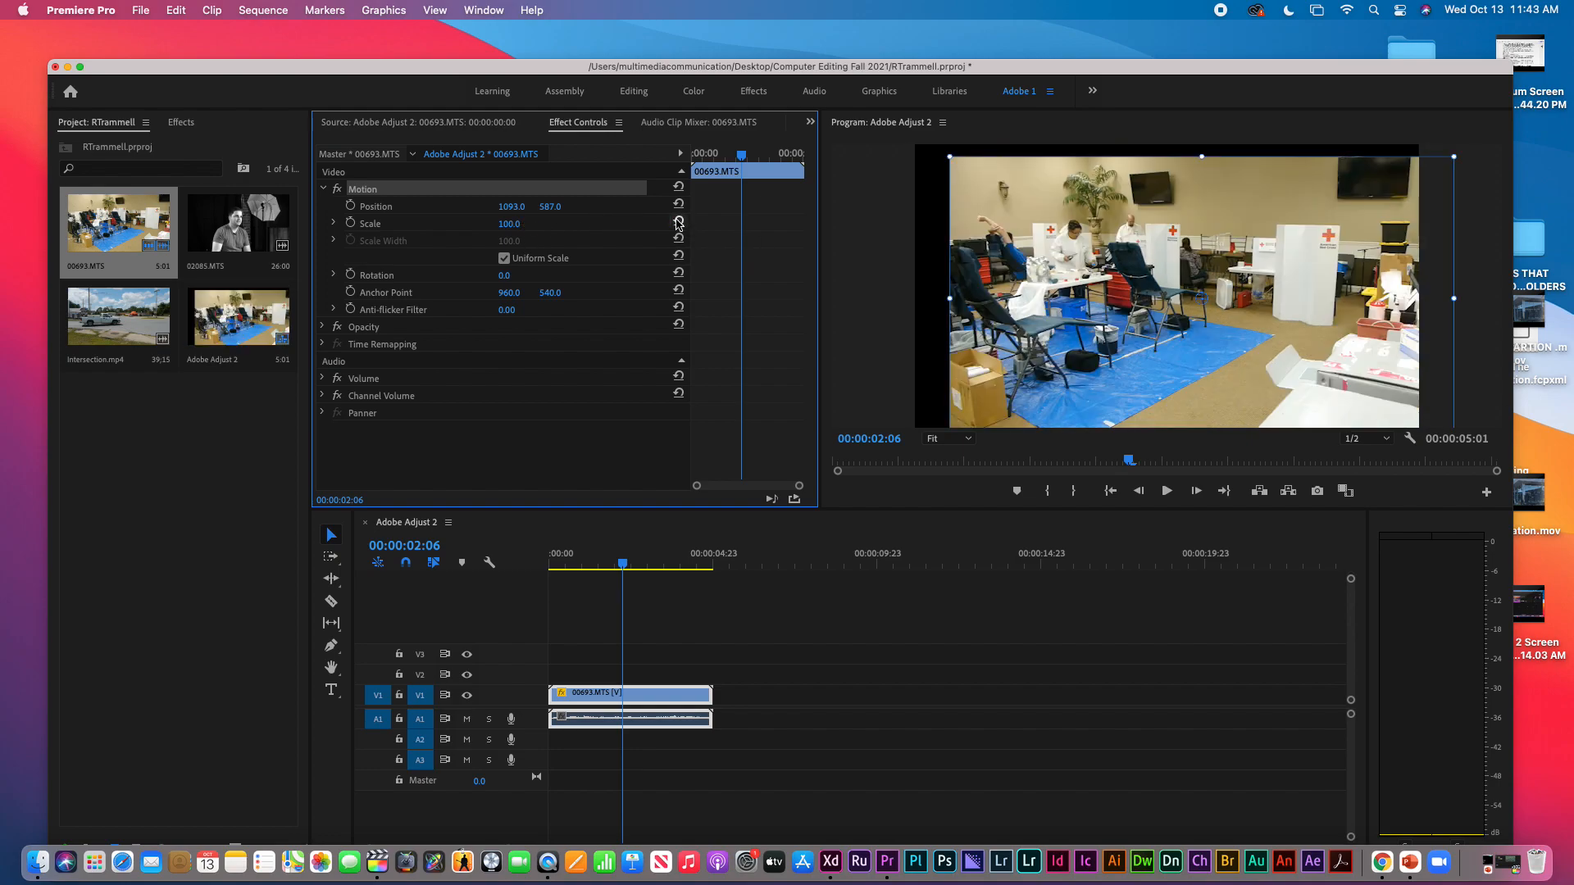
left_click(678, 202)
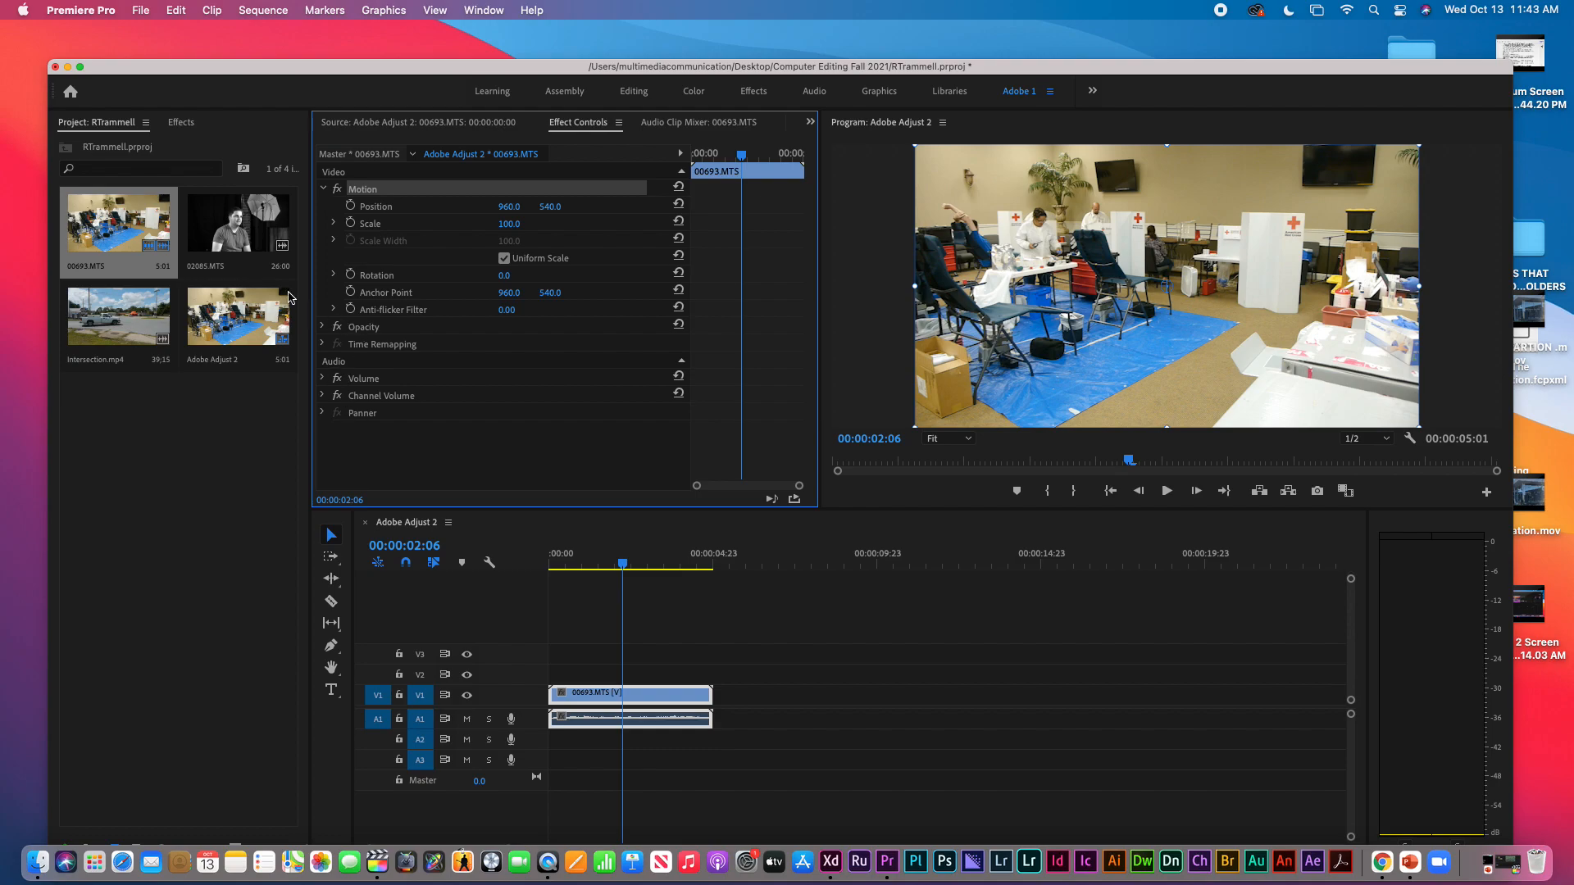
- Place the Intersection.mp4 clip at the start of tracks V2 and A2 and move the playhead to 00:00:03:04
left_click(118, 319)
left_click_drag(118, 318, 485, 684)
left_click(653, 556)
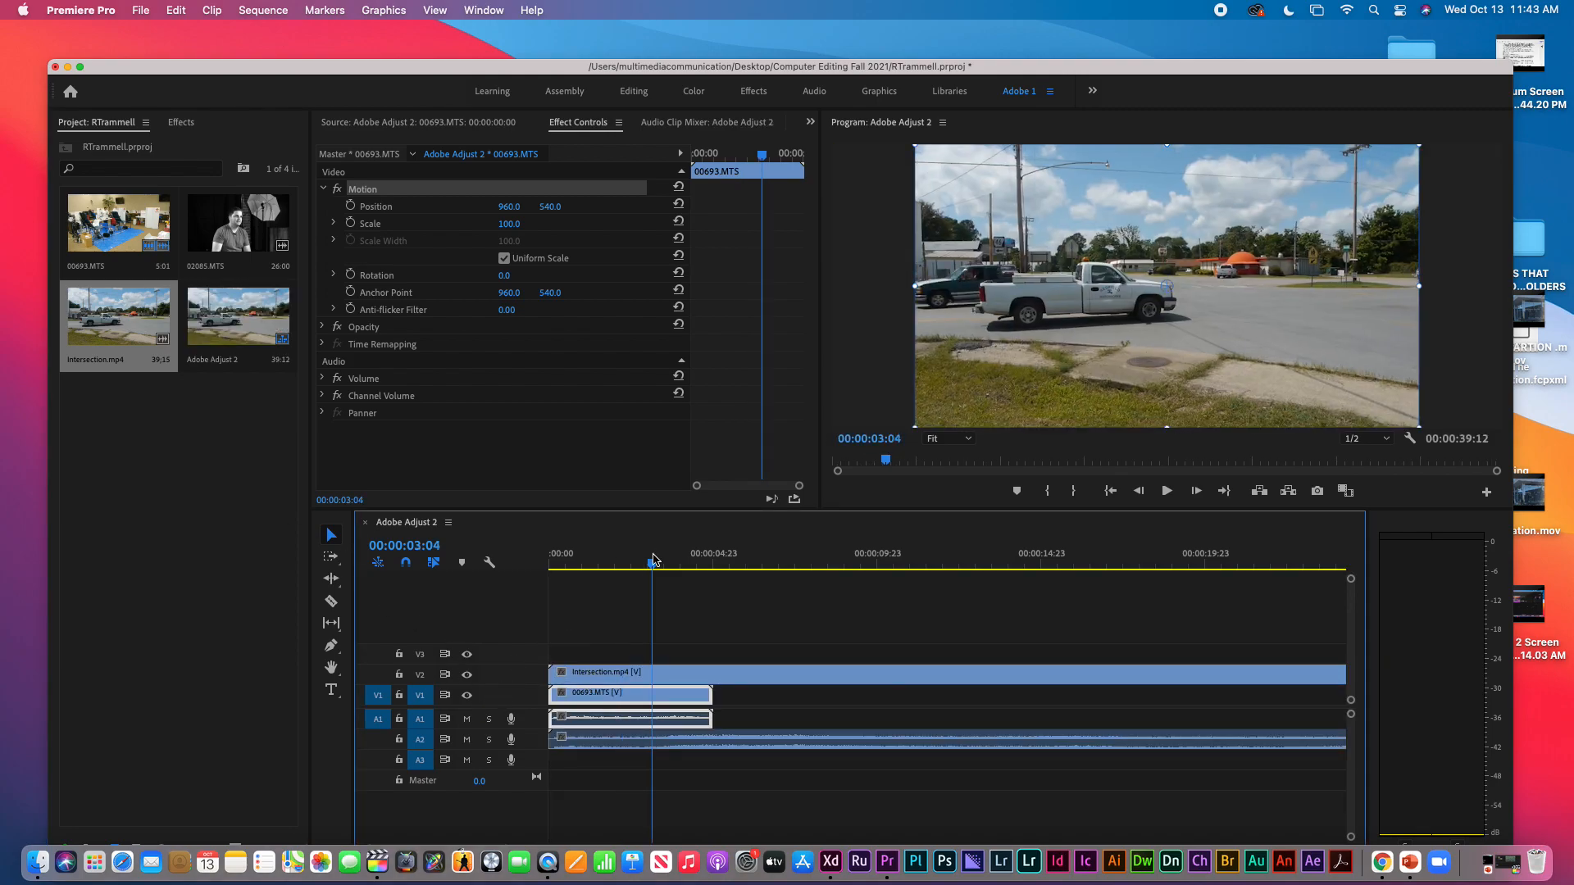
- Open the Effect Controls of the Intersection.mp4 clip on V2 and expand its Opacity settings
double_click(662, 675)
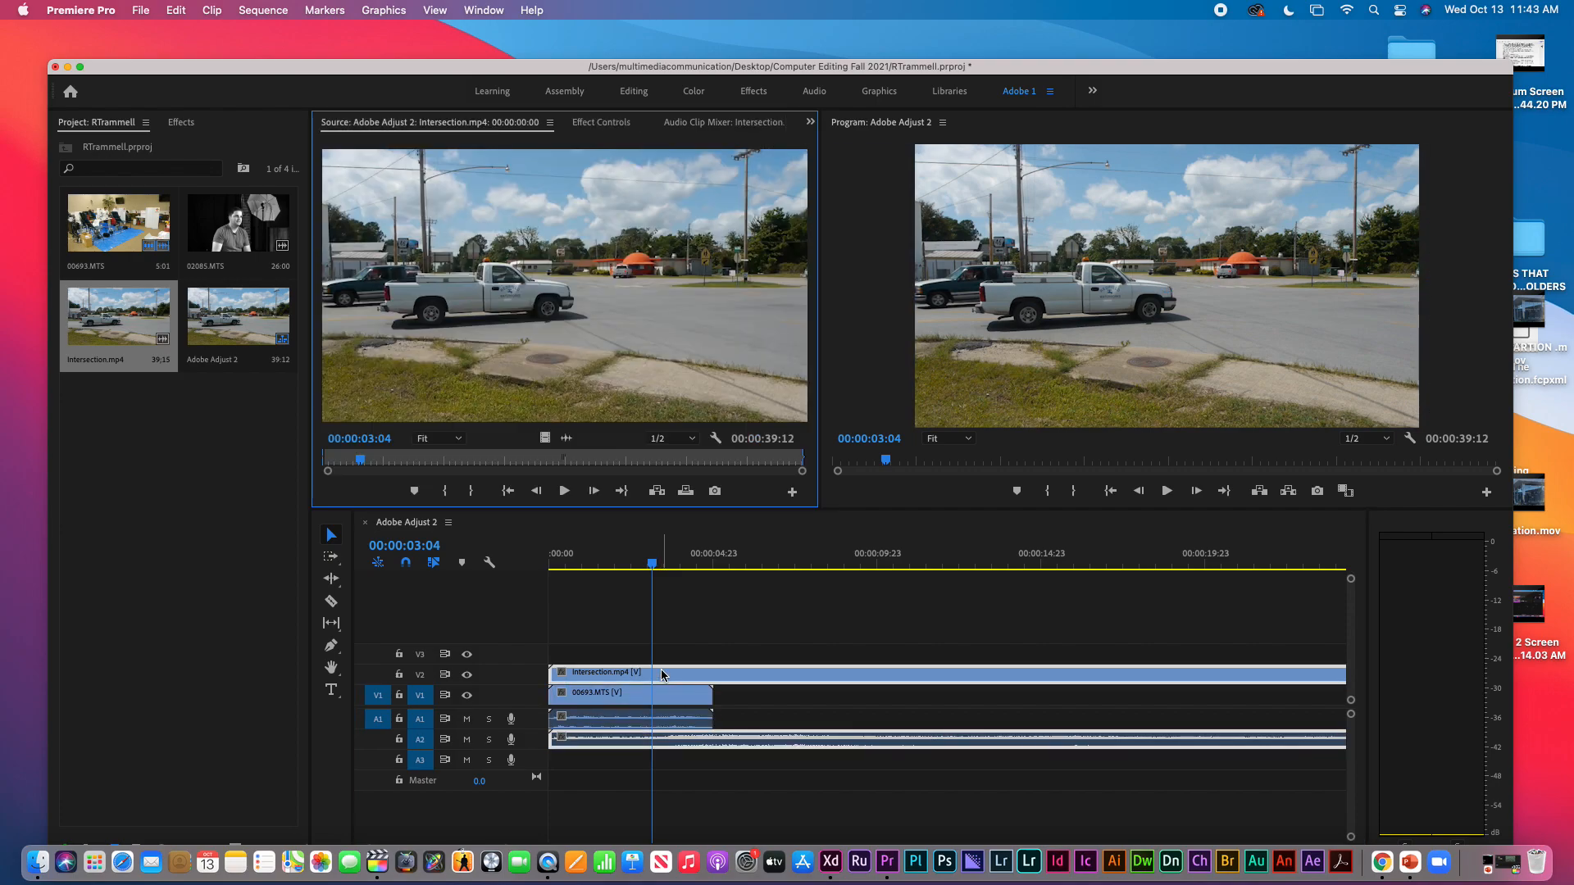
left_click(607, 123)
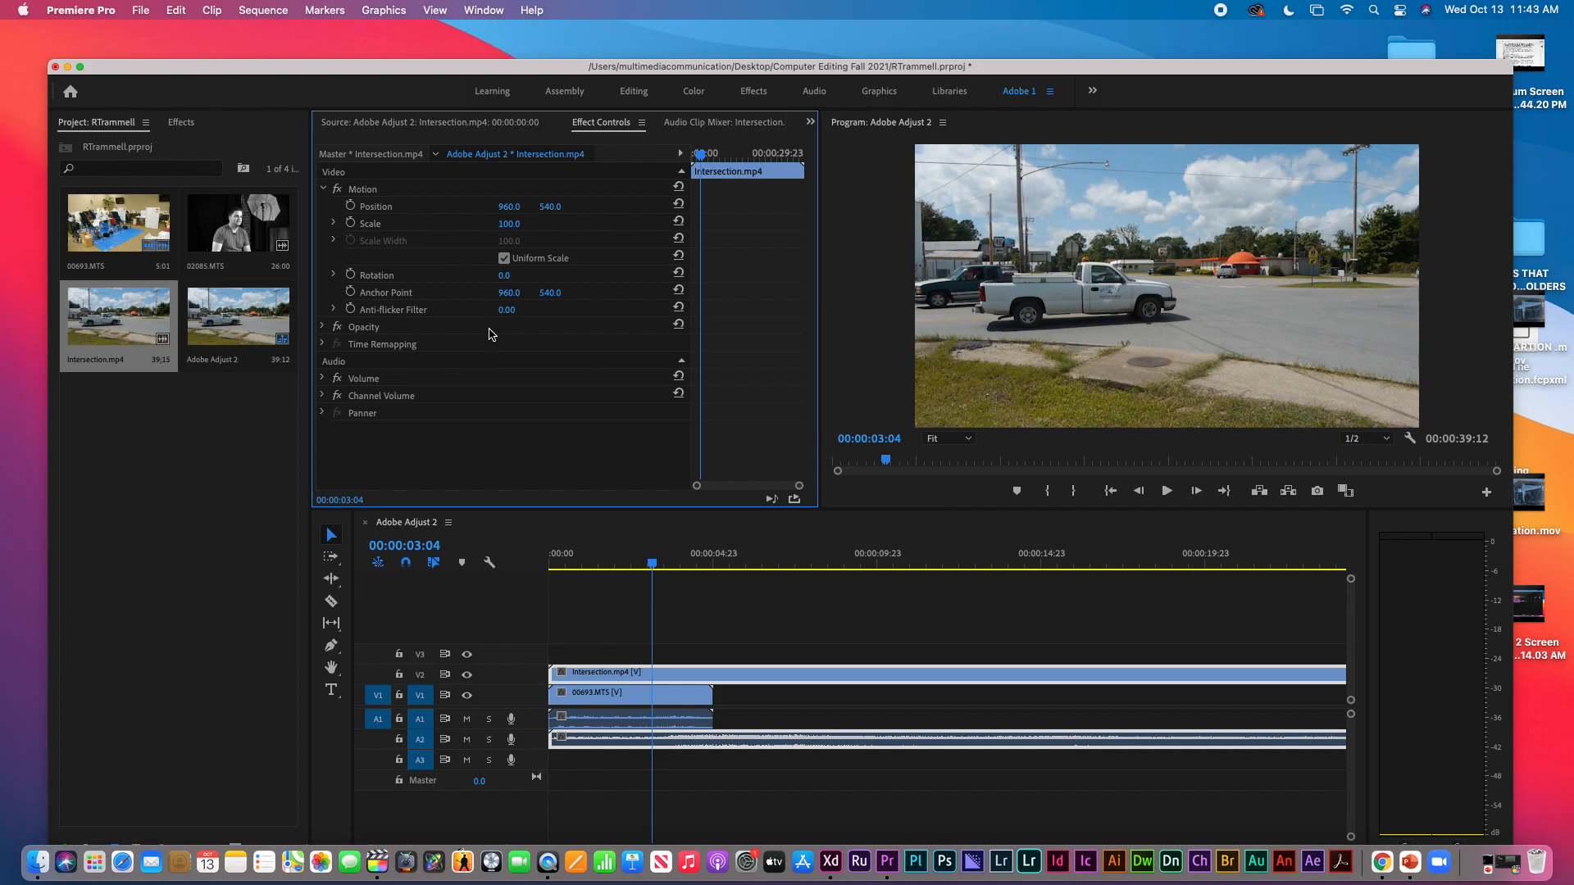
left_click(323, 327)
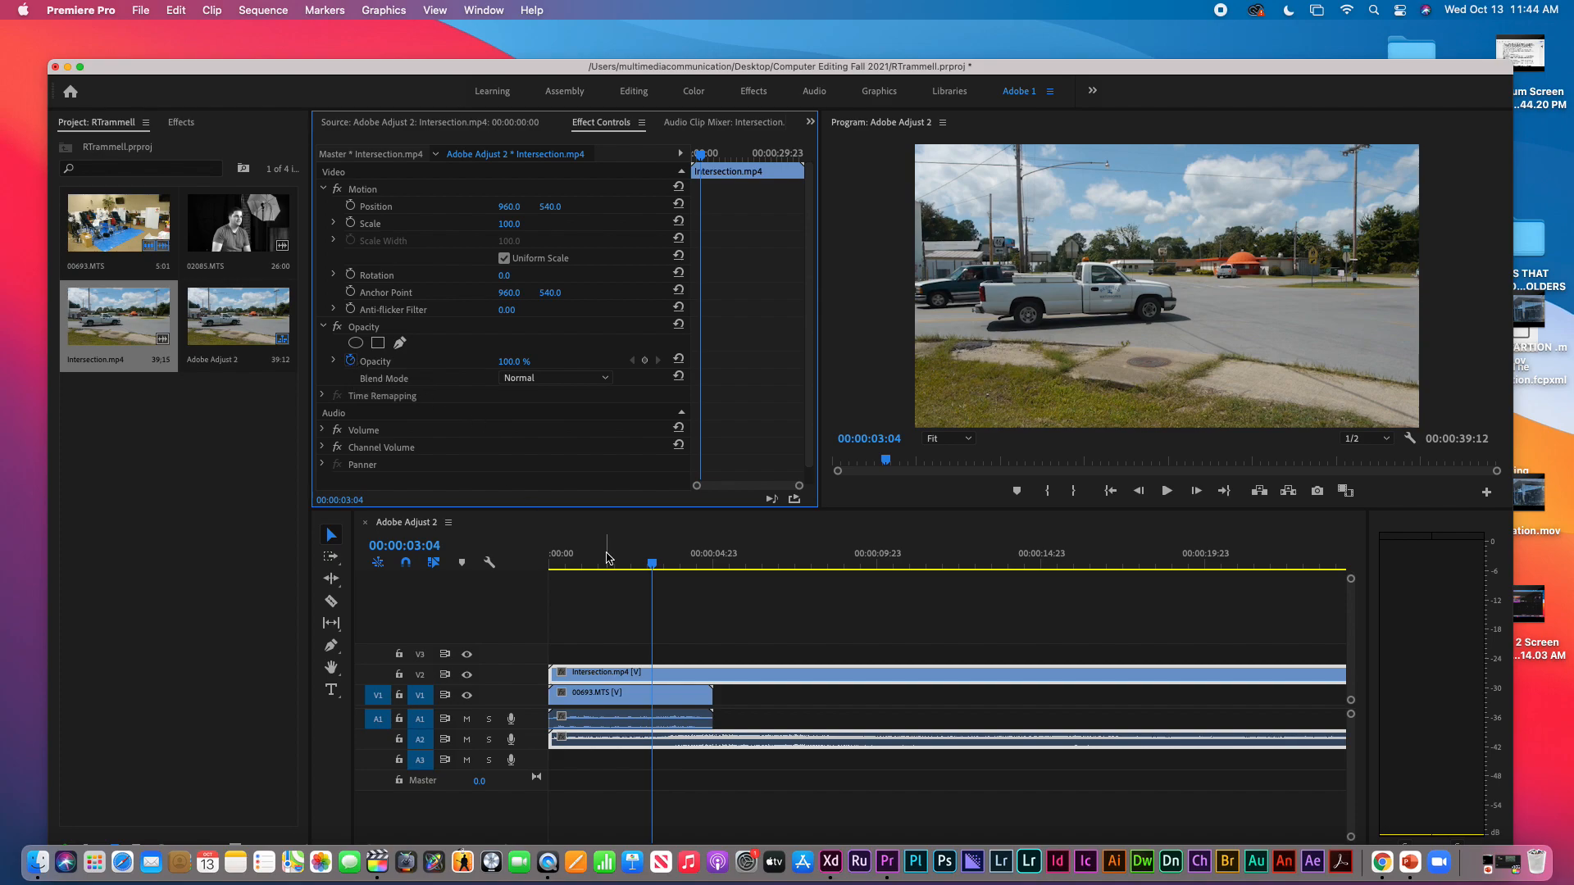
- Lower the Intersection.mp4 opacity to 38% at 00:00:06:06 and turn off opacity animation, deleting its keyframes
left_click(754, 556)
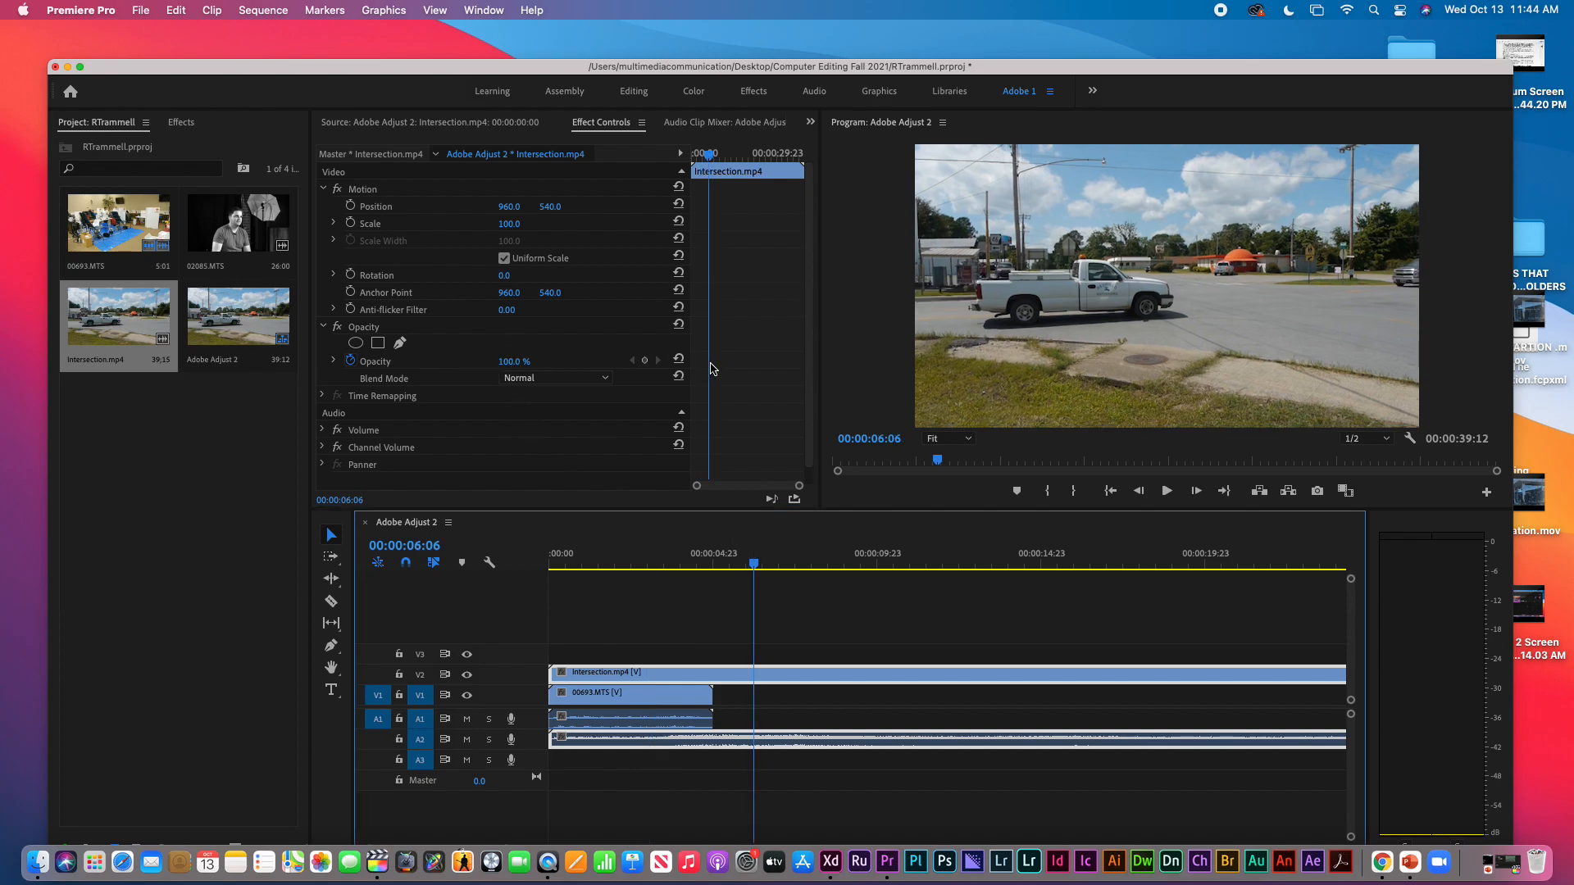
left_click(511, 361)
left_click_drag(512, 362, 584, 370)
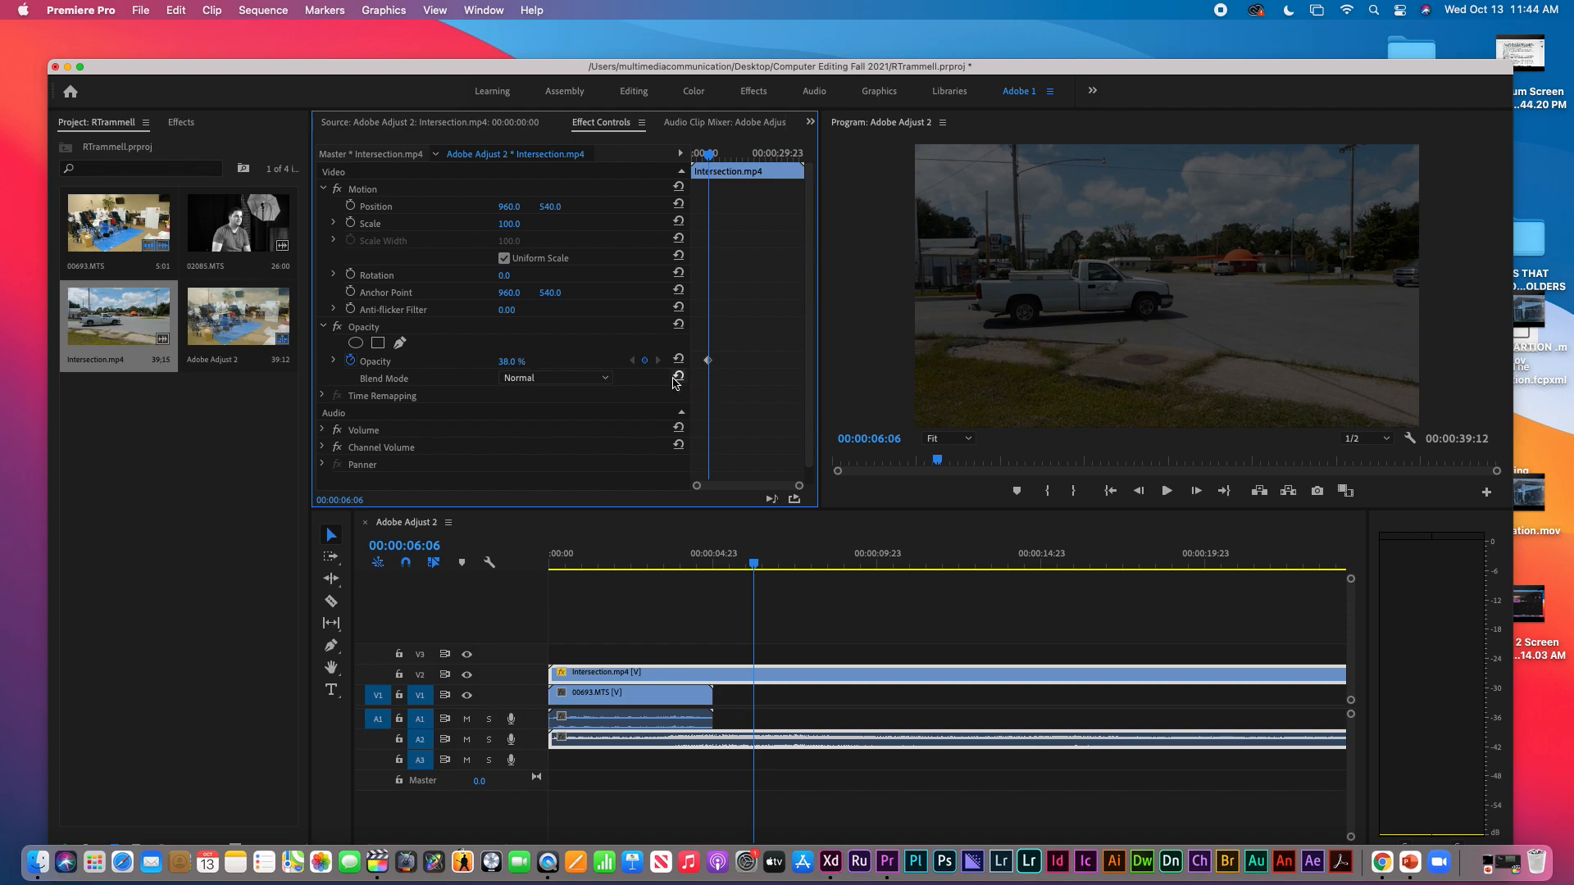
left_click(351, 361)
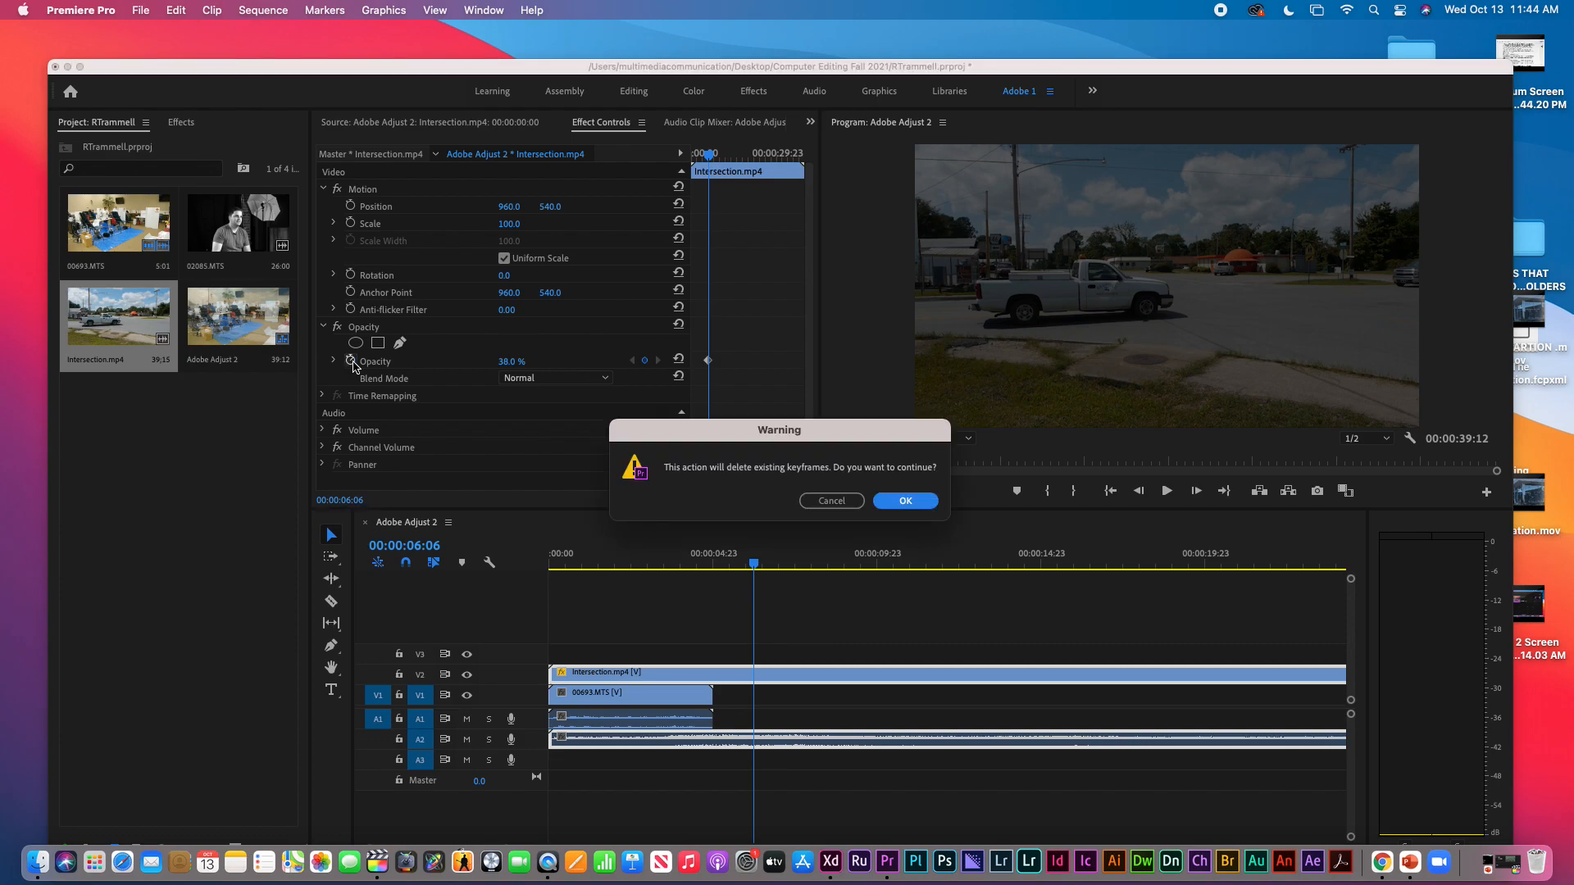
left_click(915, 505)
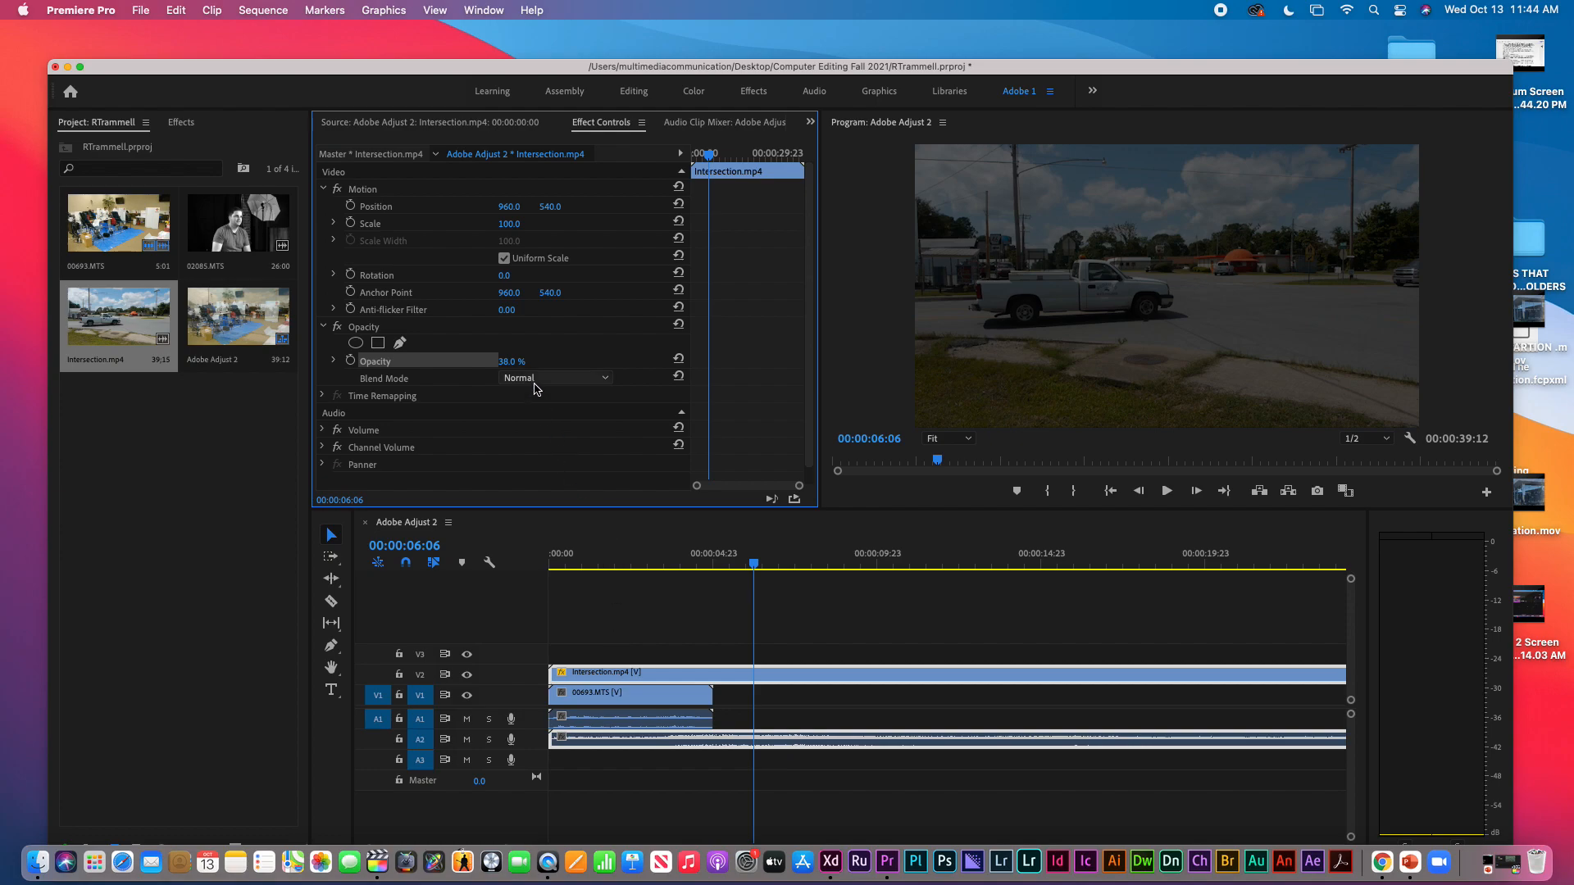
- Try the Intersection.mp4 clip at 73% opacity with the playhead at 00:00:03:05, and reset the opacity to 100%
left_click(655, 561)
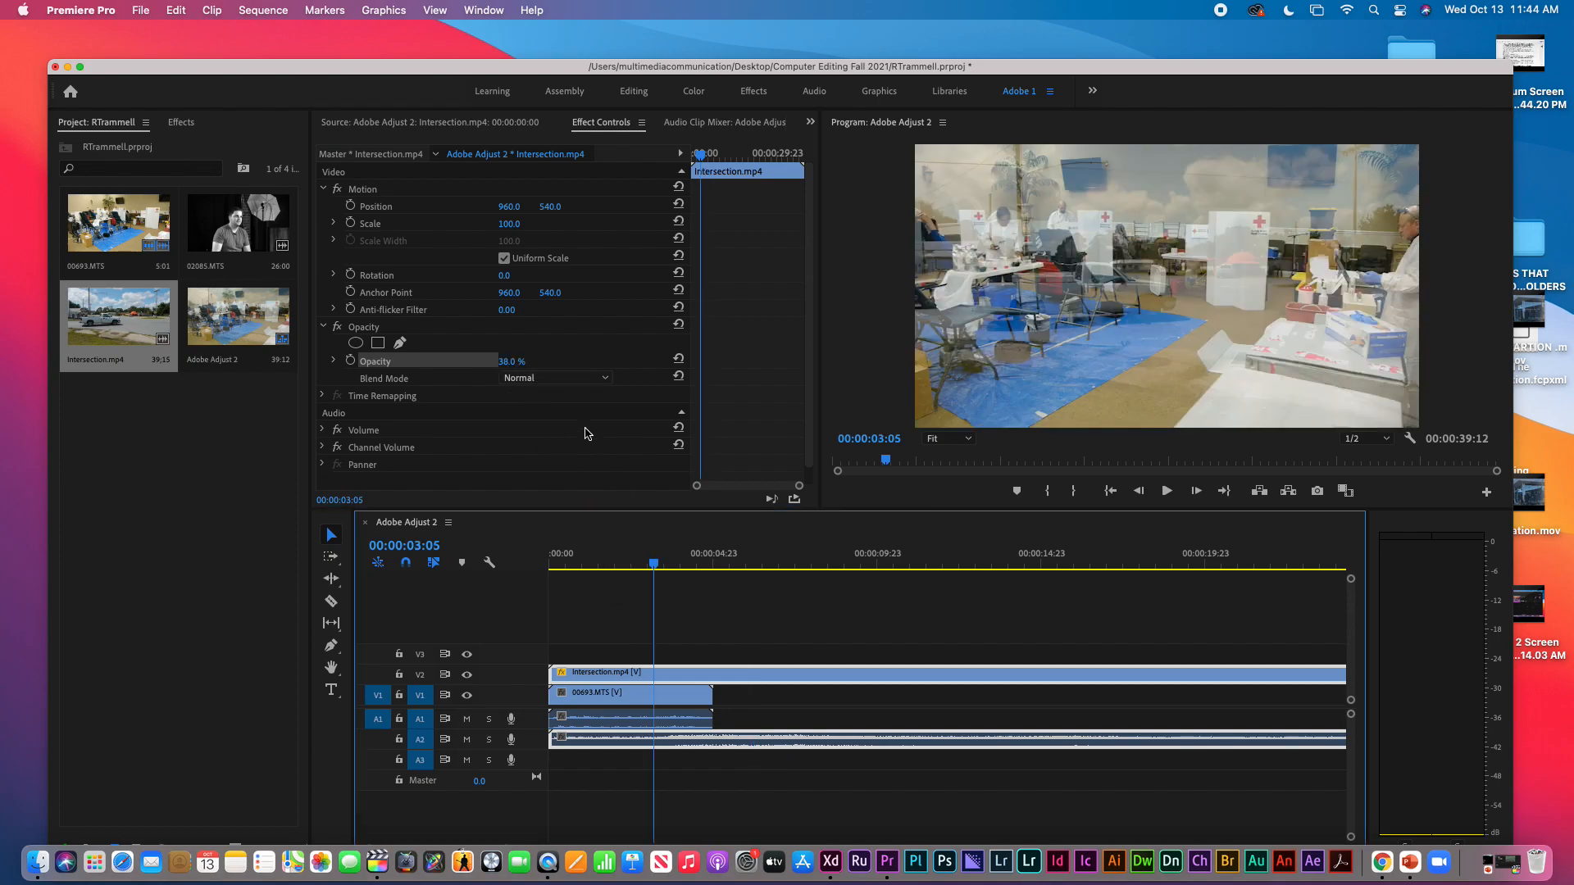
mouse_move(503, 362)
left_mouse_down()
mouse_move(562, 363)
mouse_move(523, 361)
left_mouse_up()
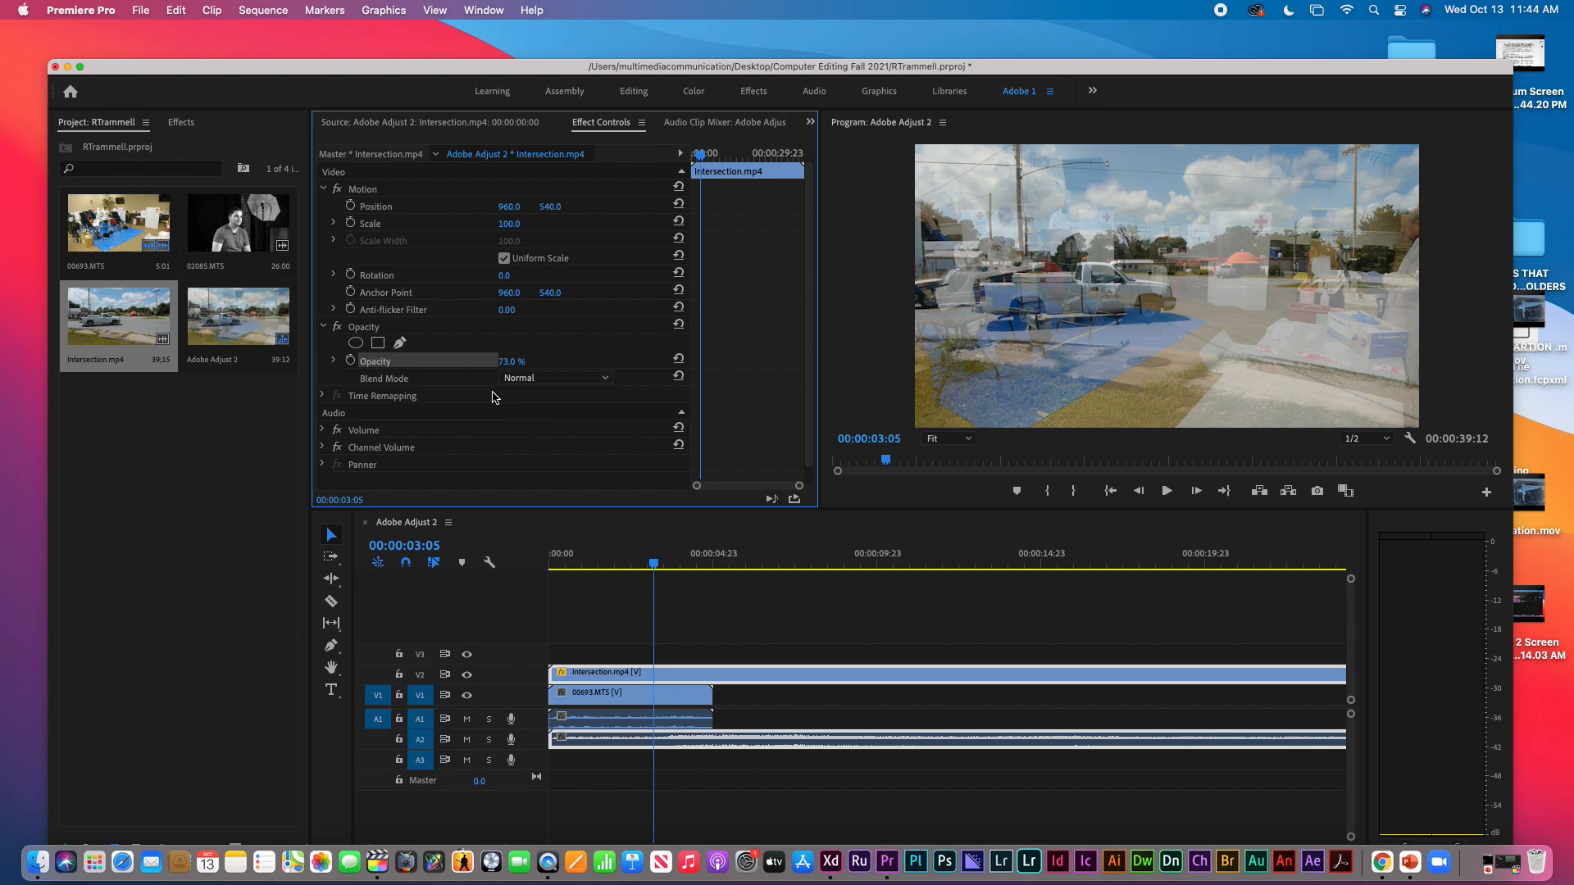
left_click(679, 325)
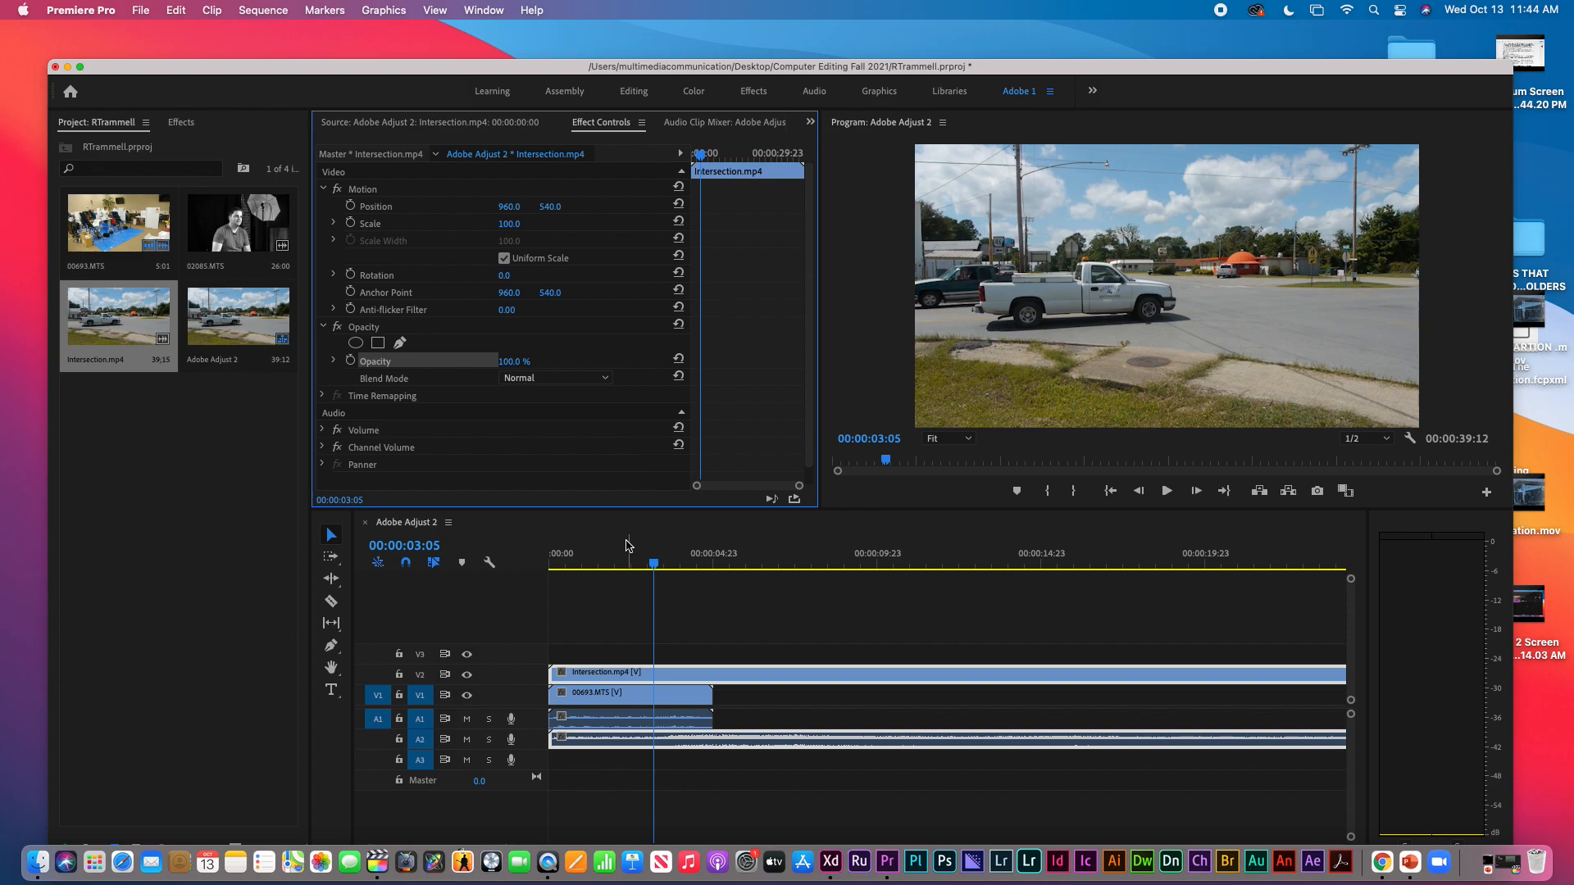
- With the 00693.MTS clip selected, switch track V2's visibility off and back on, and play the sequence from 00:00:07:21
left_click(652, 697)
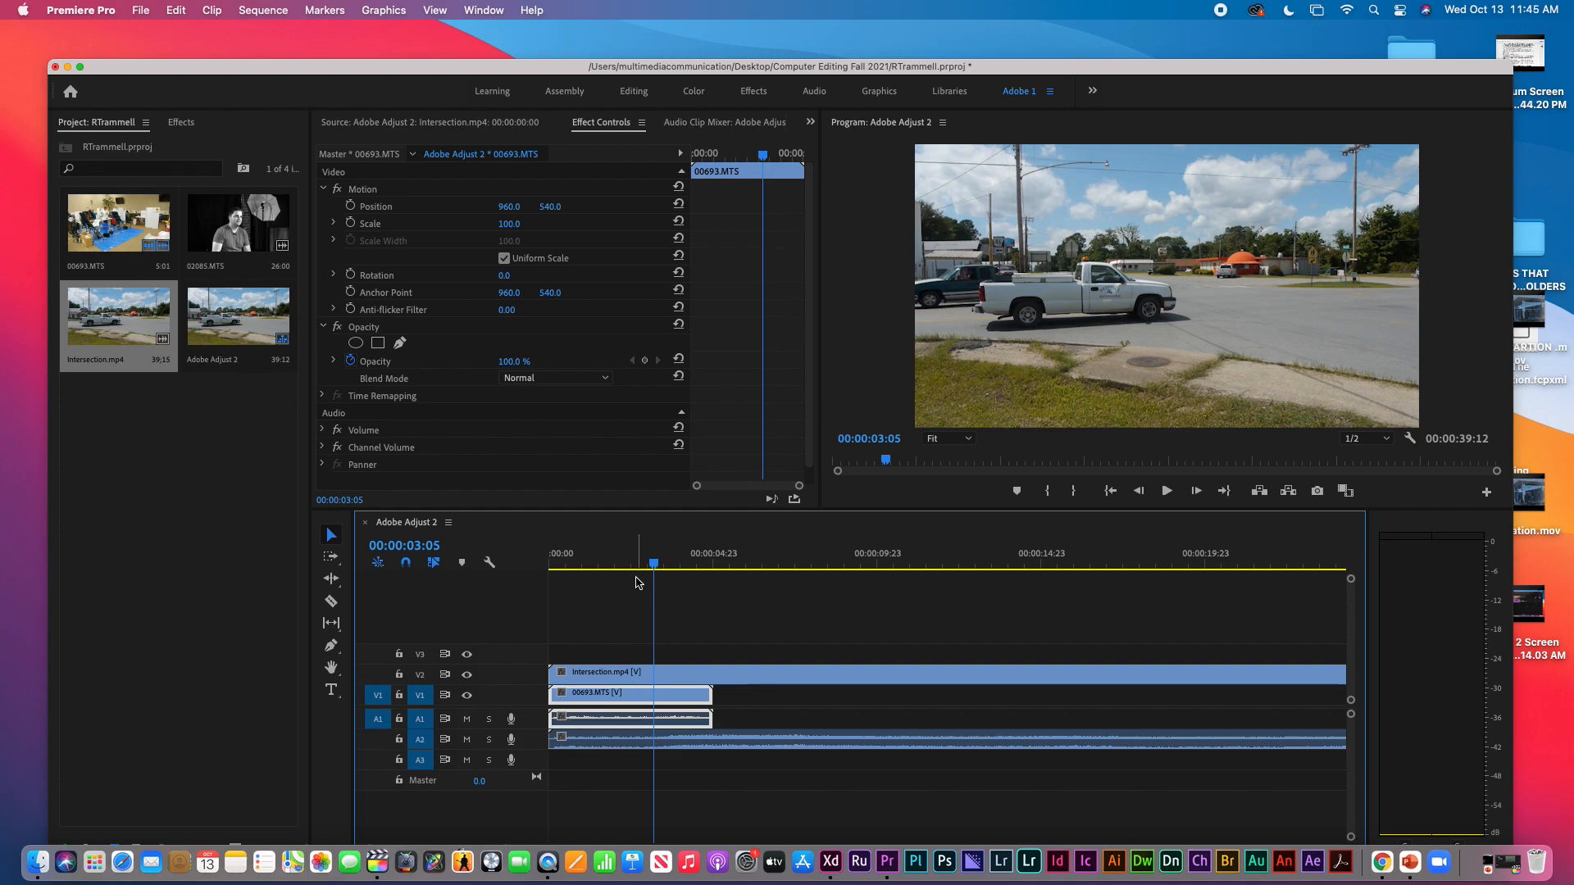
left_click(468, 675)
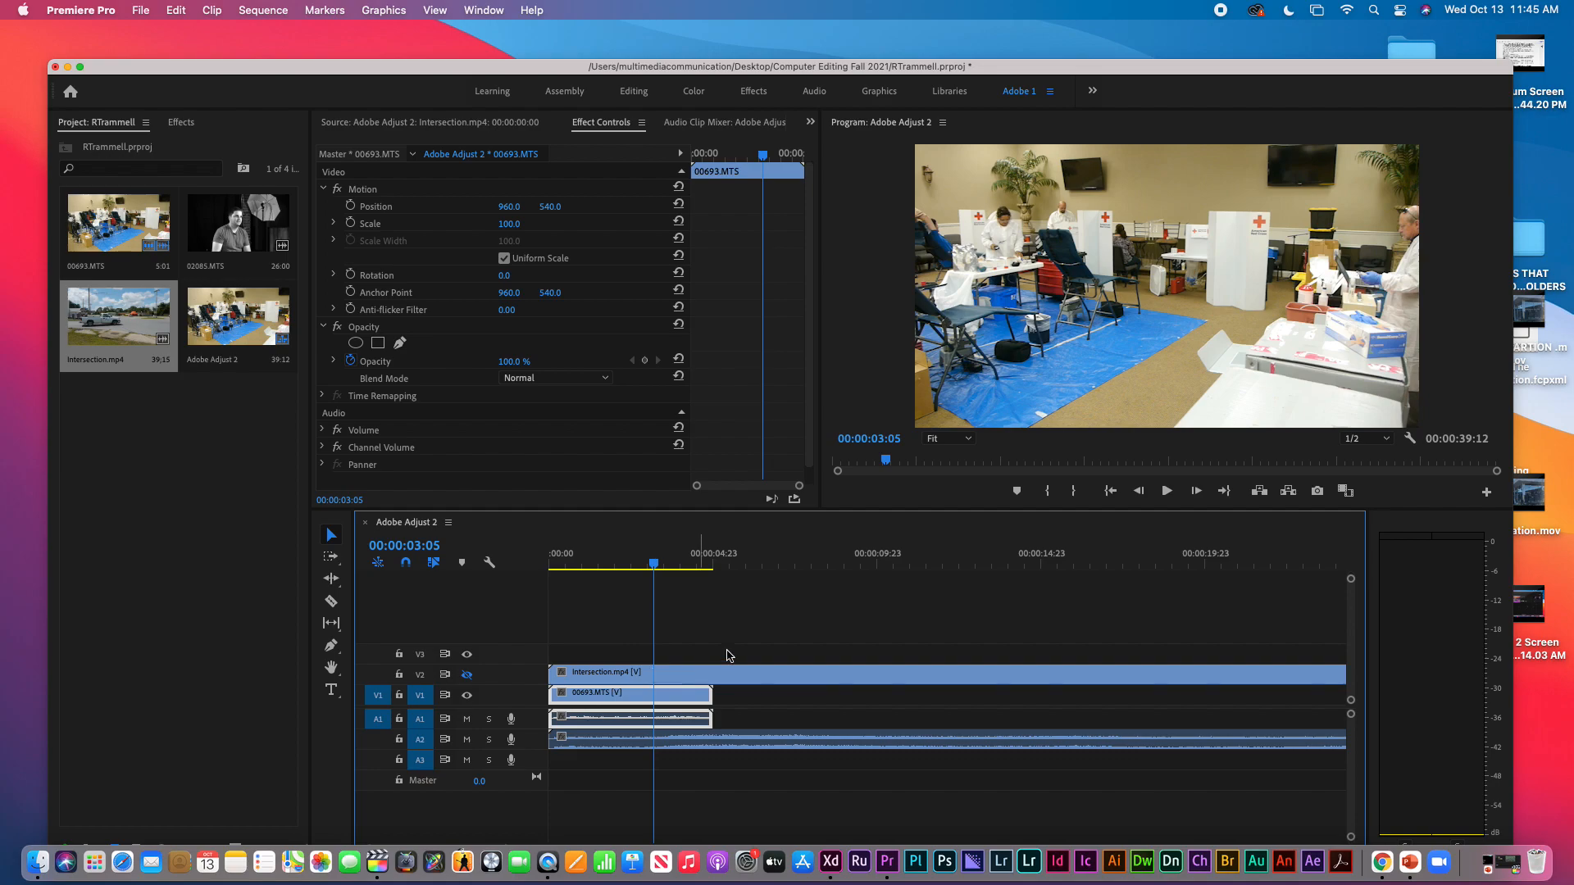
left_click(808, 550)
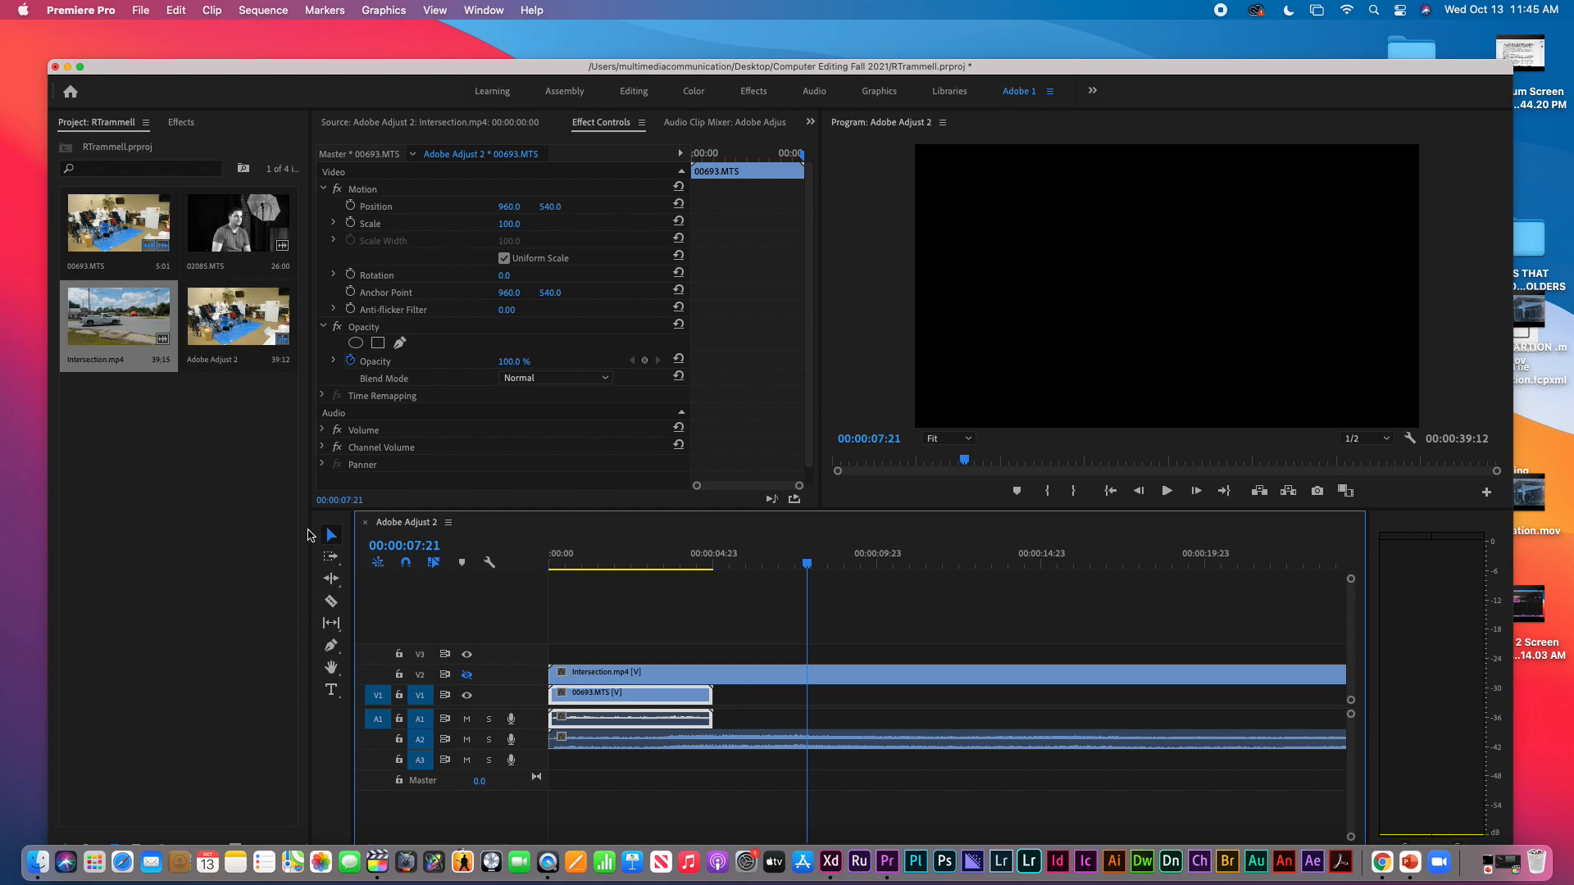
left_click(467, 675)
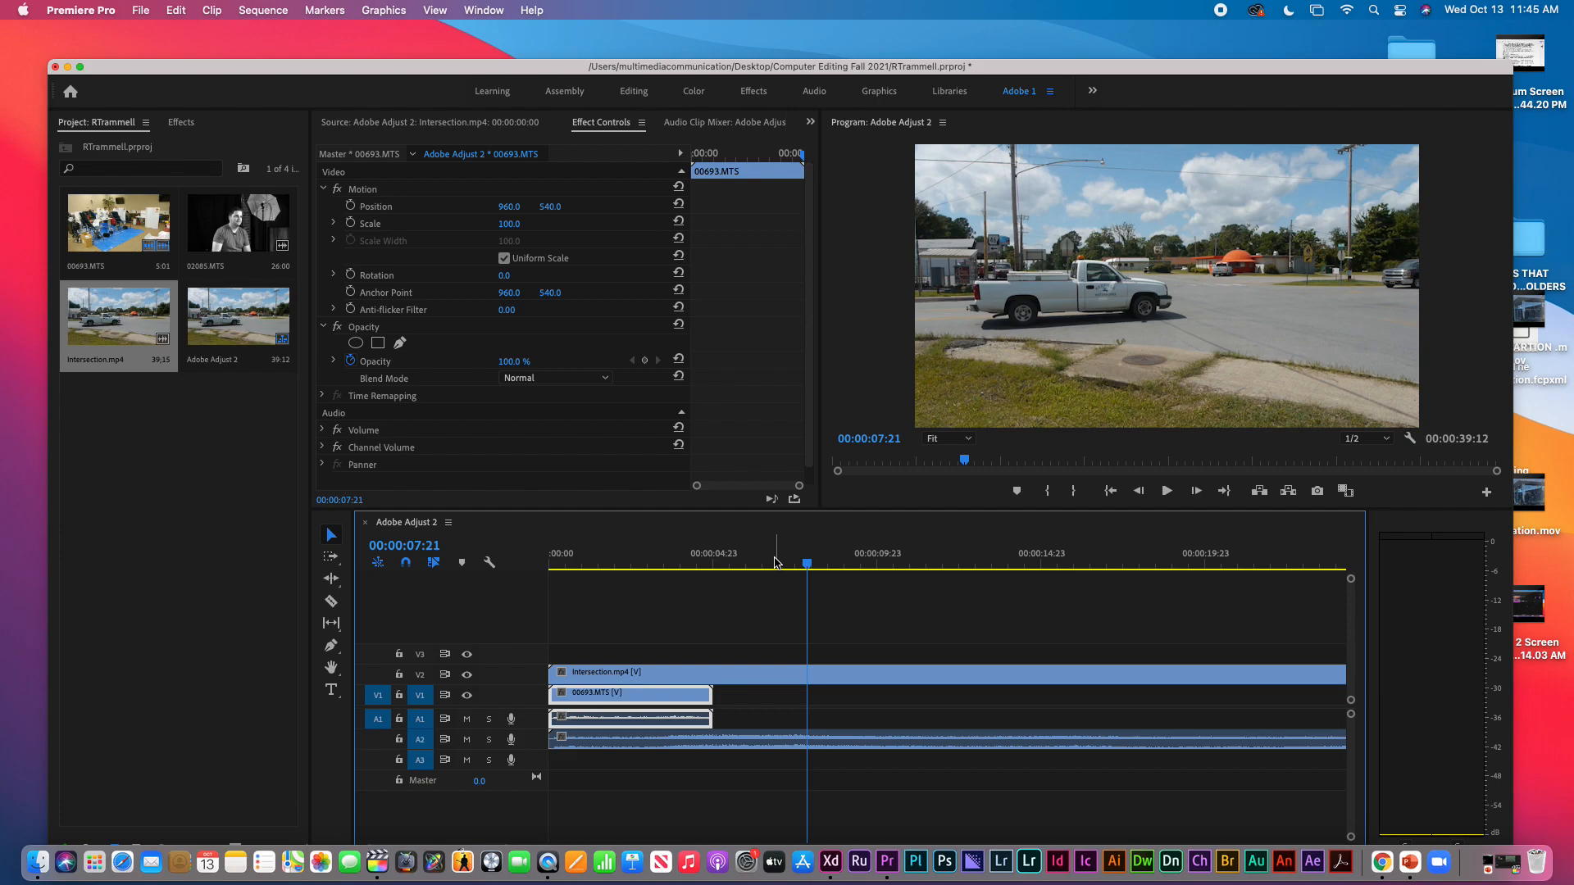
key("space")
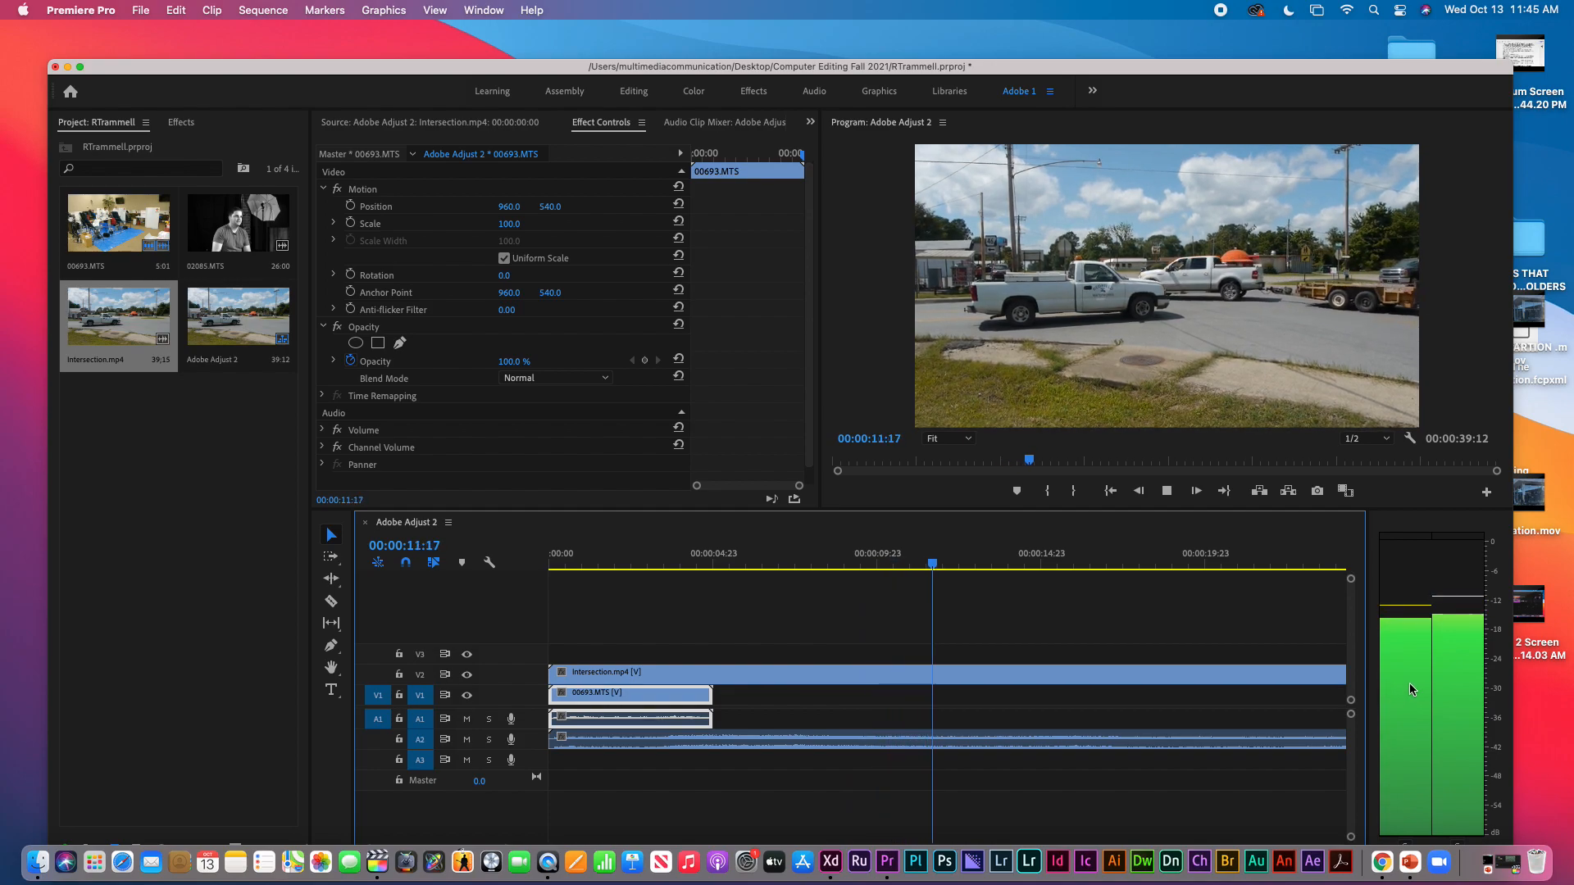
key("space")
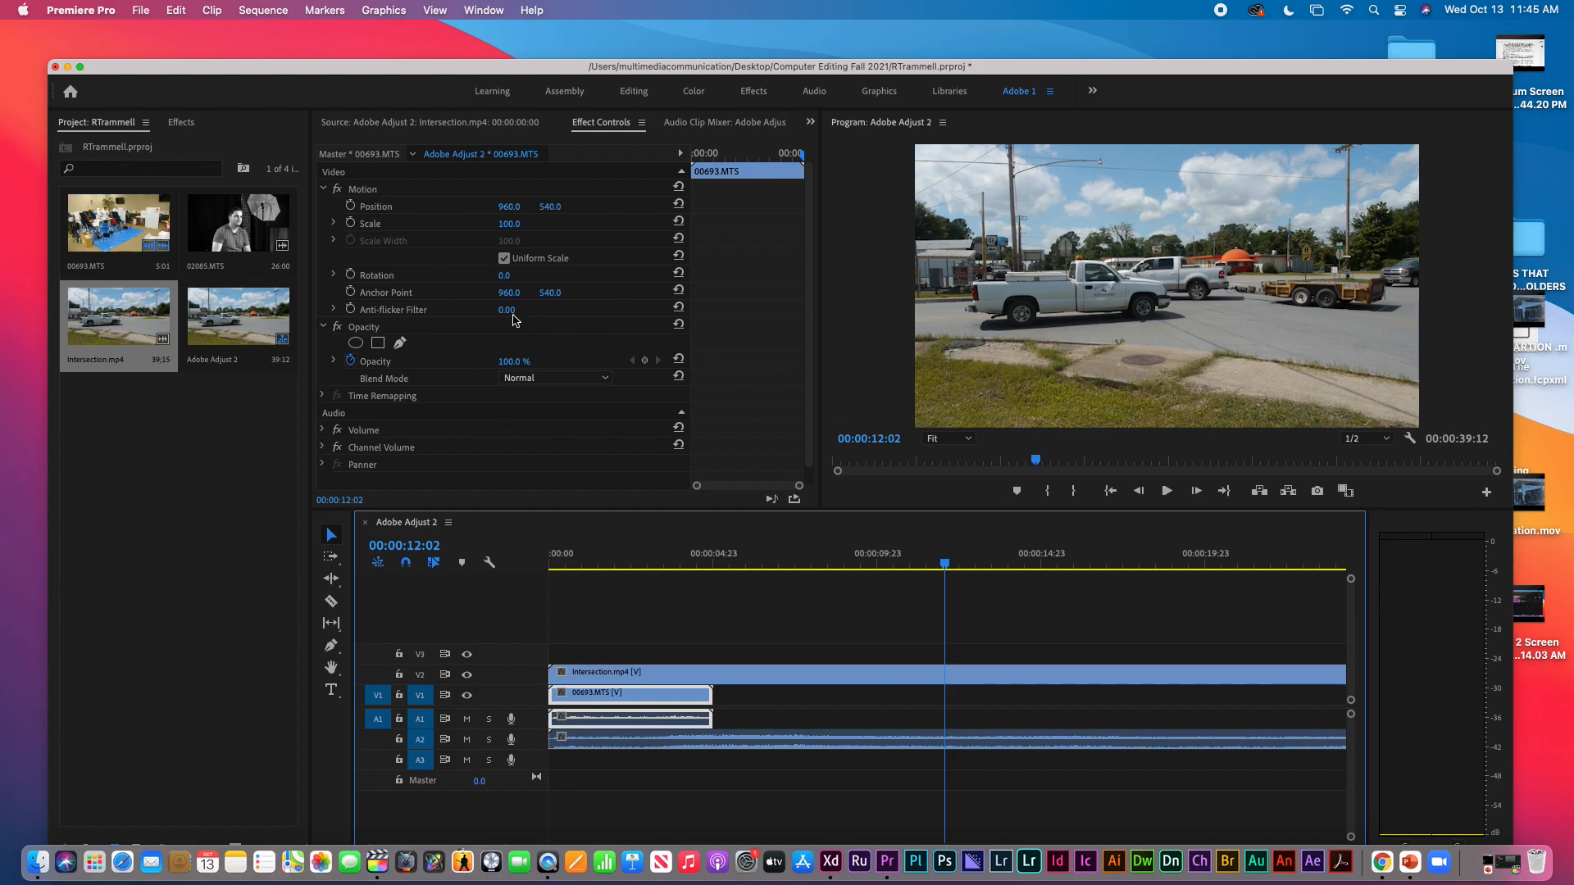
- Expand the Volume settings of the 00693.MTS clip, inspect Channel Volume, and turn off keyframing for the volume Level
left_click(323, 432)
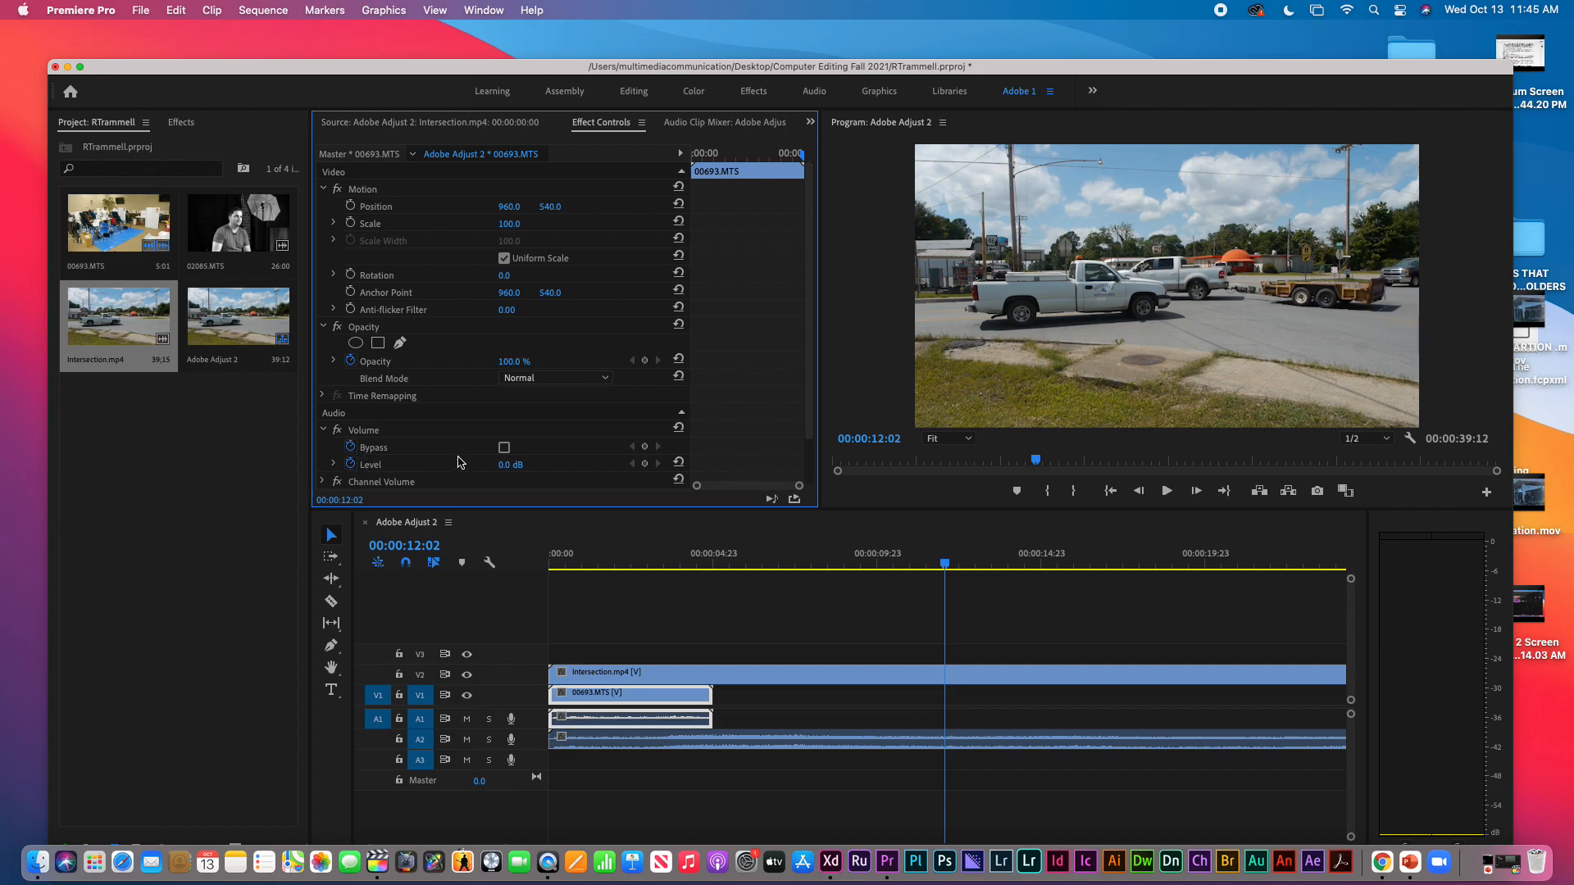
scroll(656, 449, "down", 2)
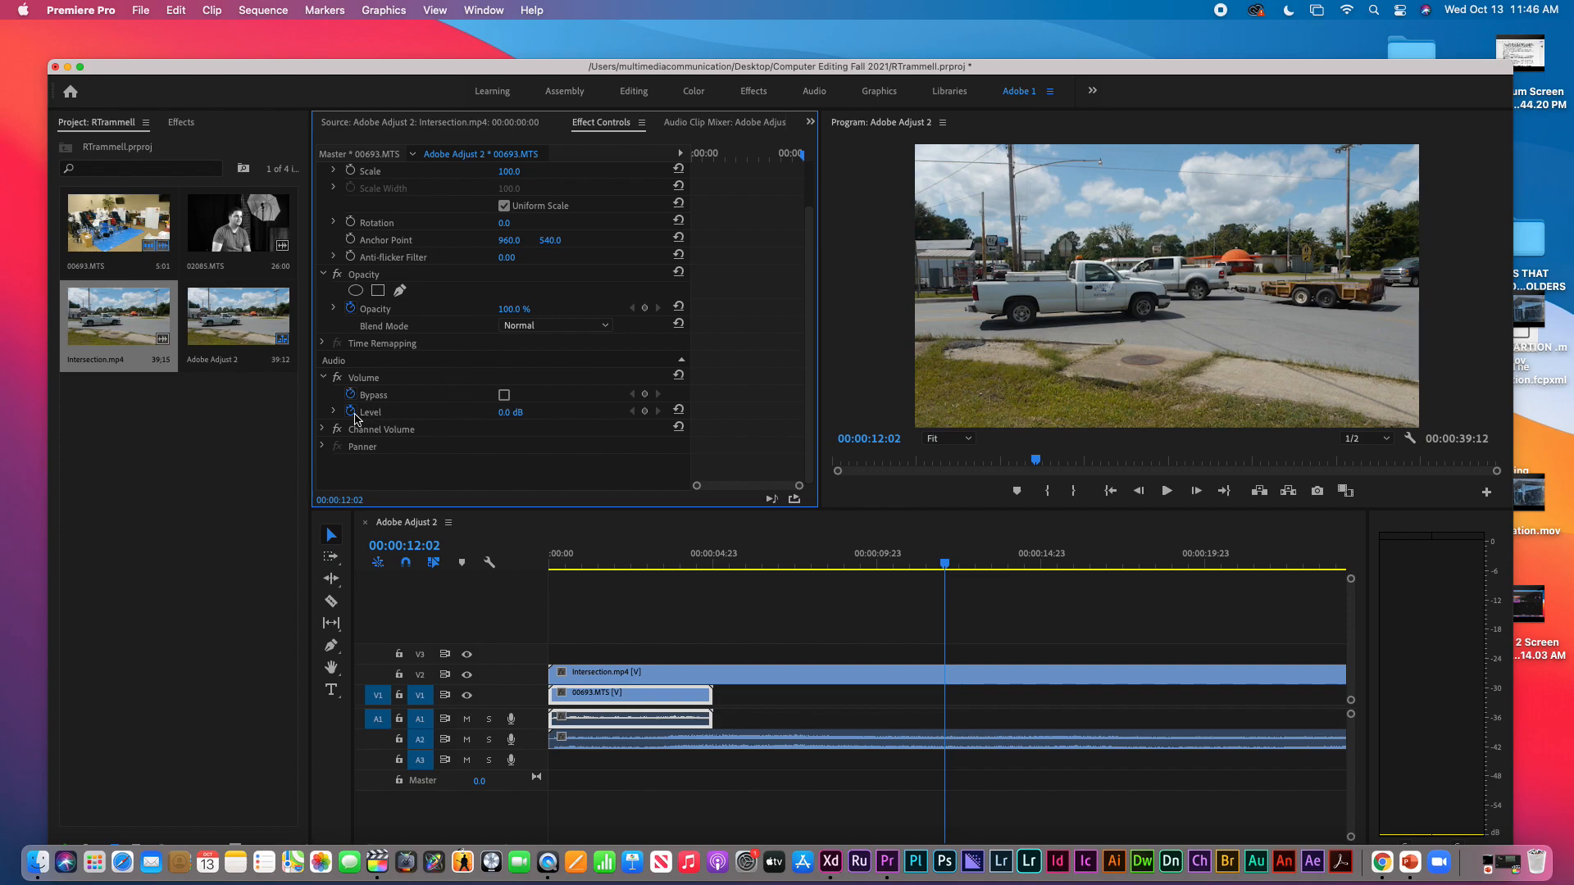
left_click(323, 430)
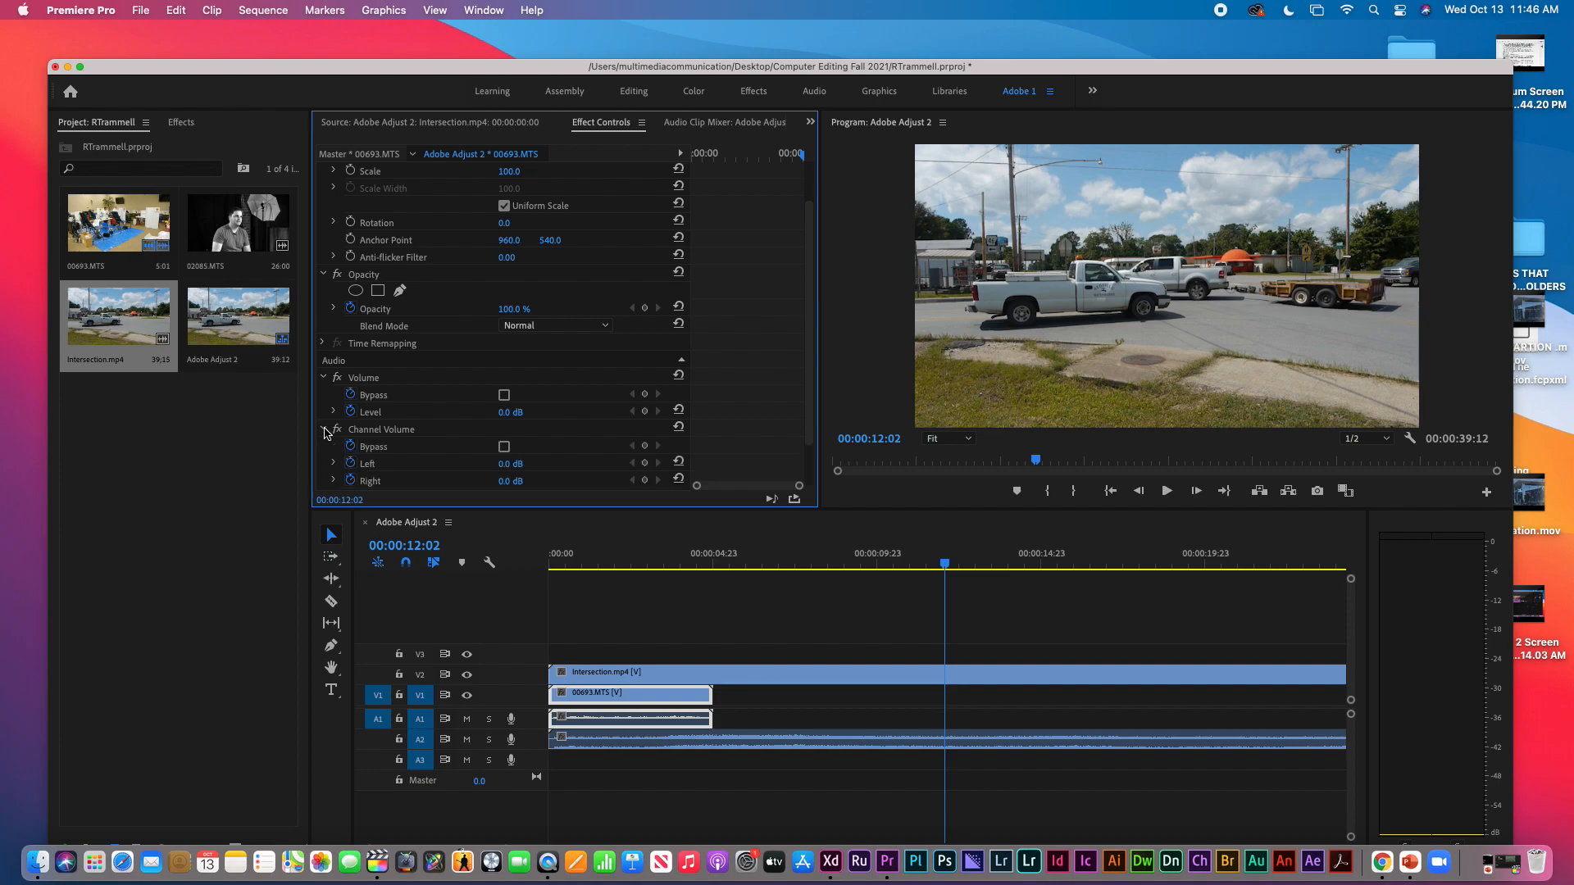
left_click(323, 430)
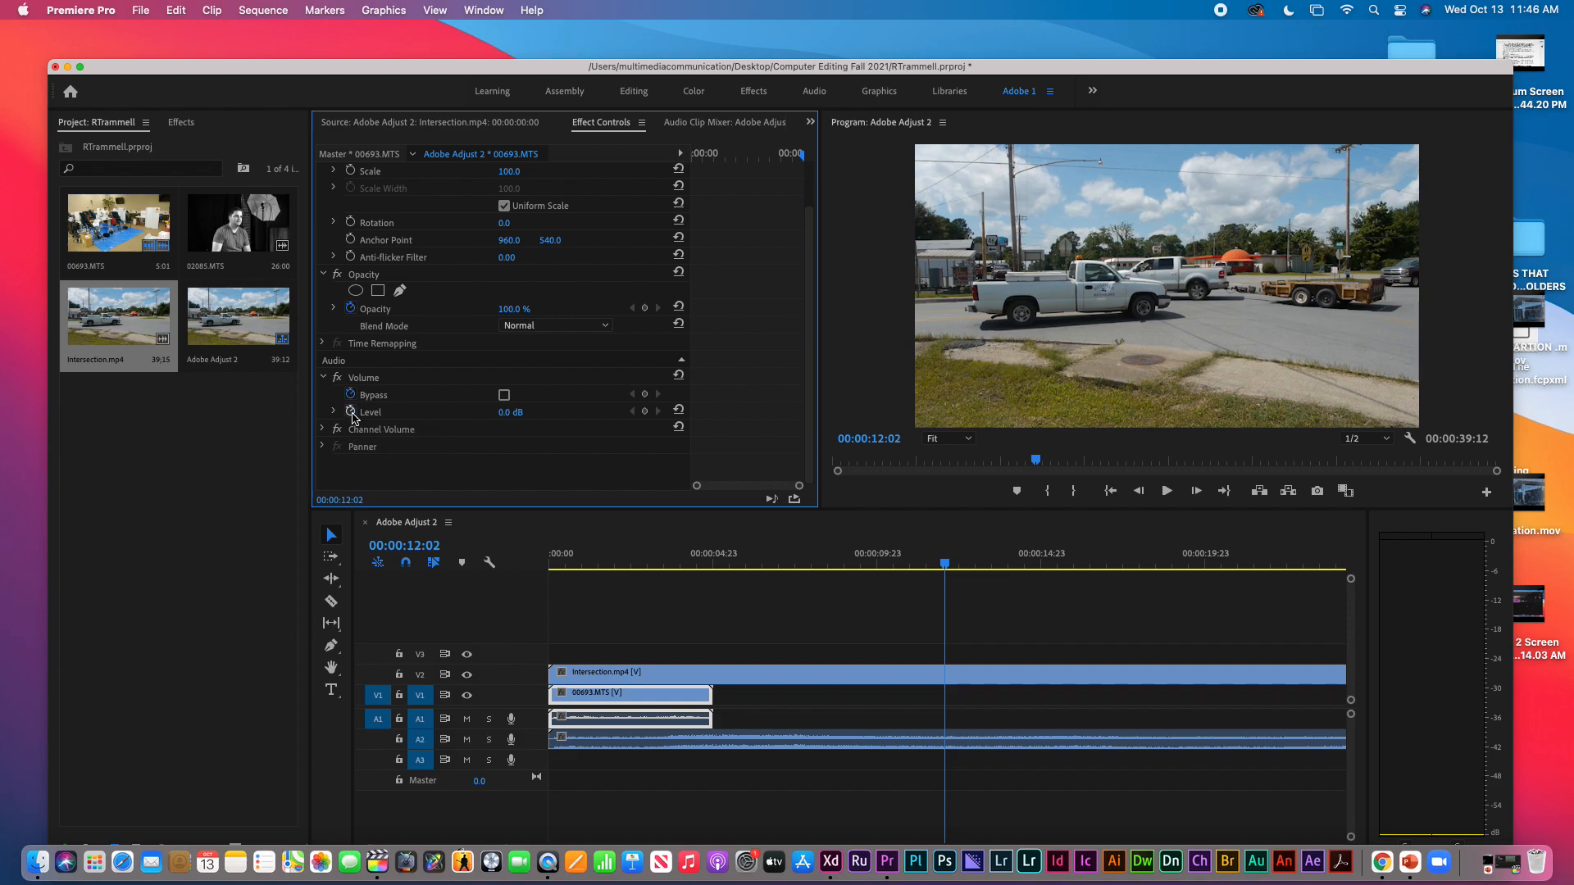
left_click(359, 413)
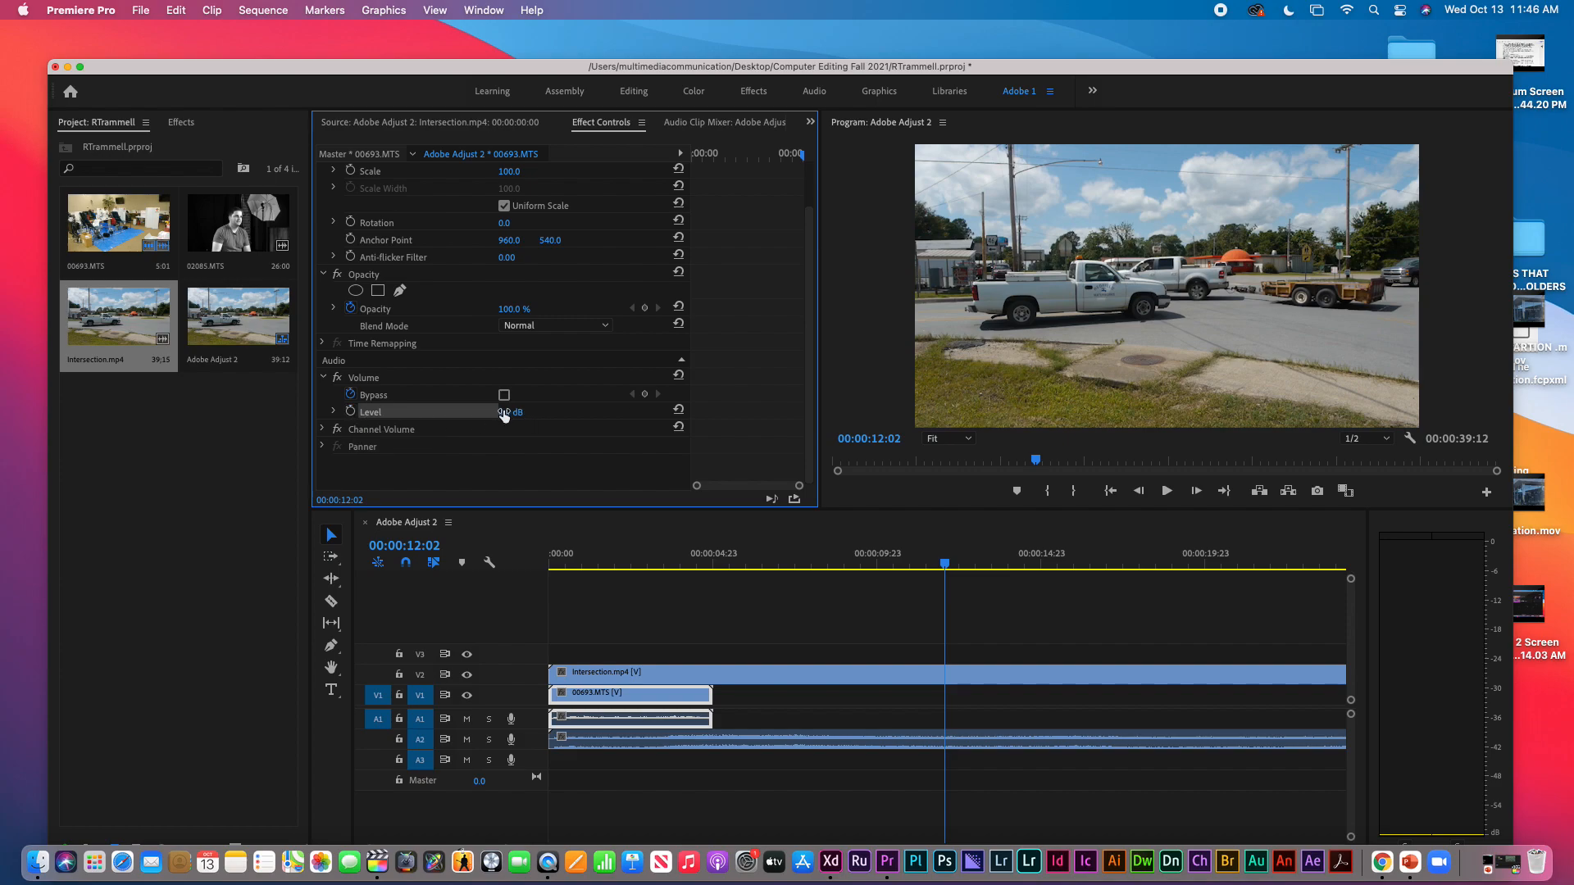
- Lower the volume Level of the 00693.MTS clip to -281.1 dB, playing the sequence to check the audio
mouse_move(502, 412)
left_mouse_down()
mouse_move(484, 412)
mouse_move(523, 413)
left_mouse_up()
key("space")
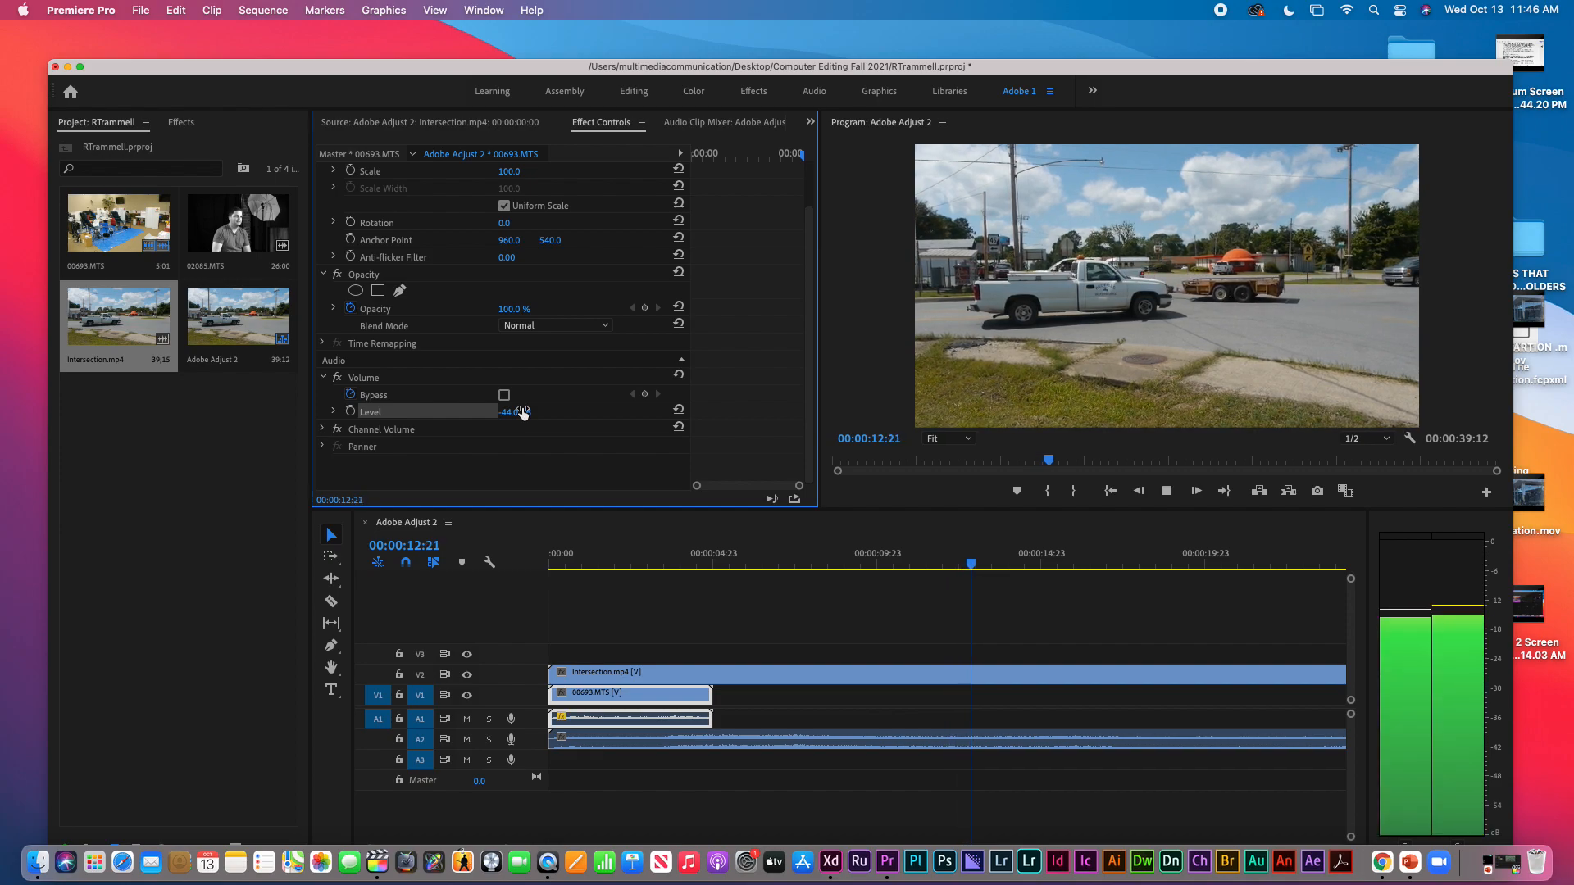
left_click_drag(519, 414, 459, 414)
key("space")
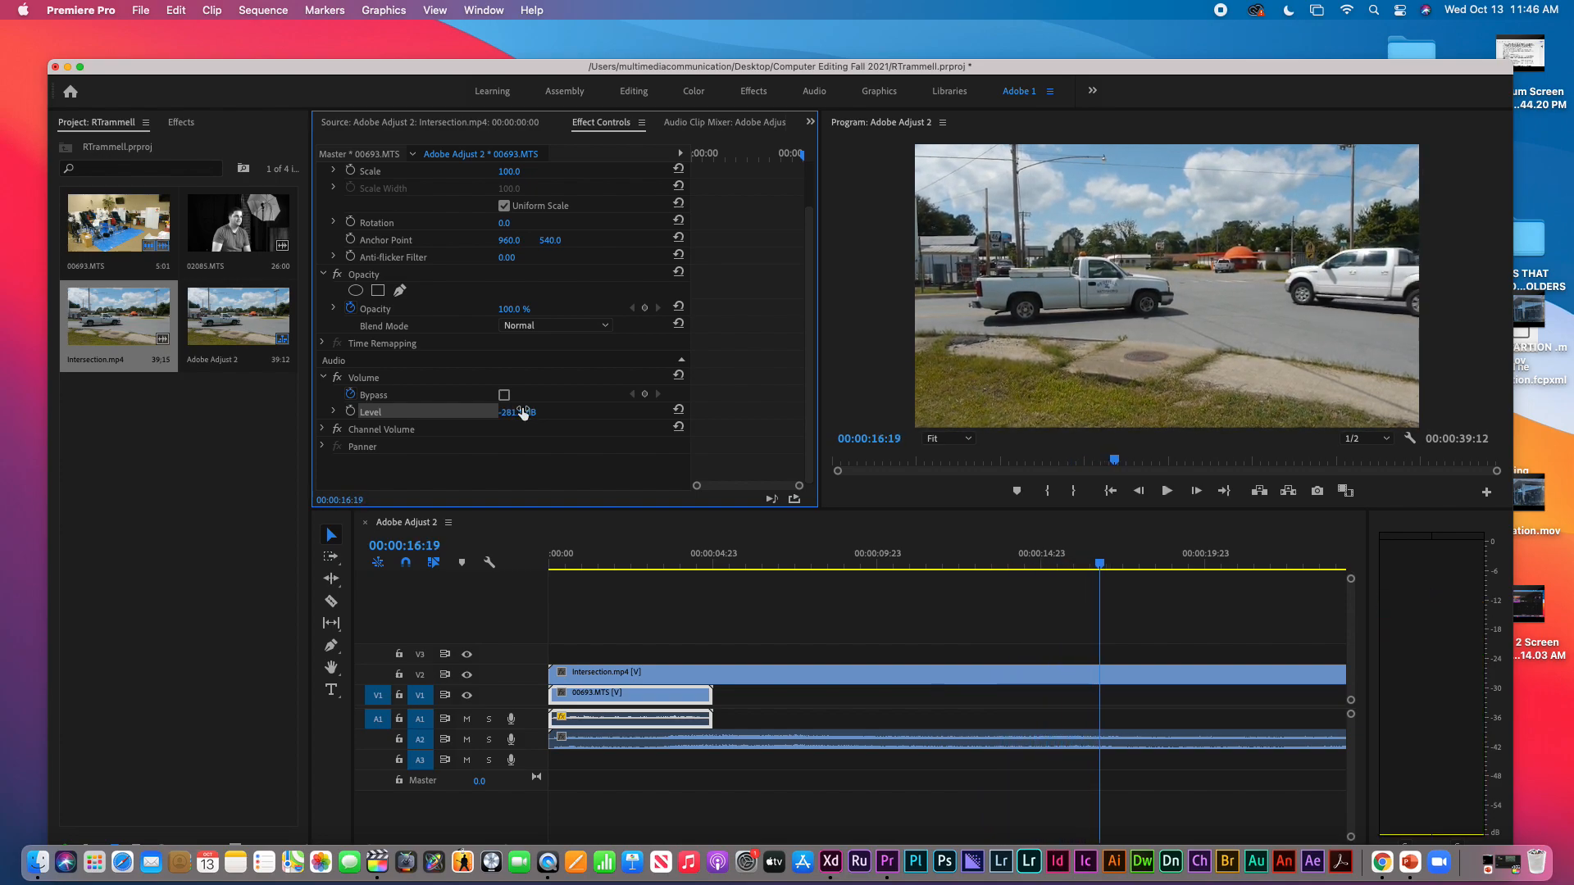
key("space")
key("space")
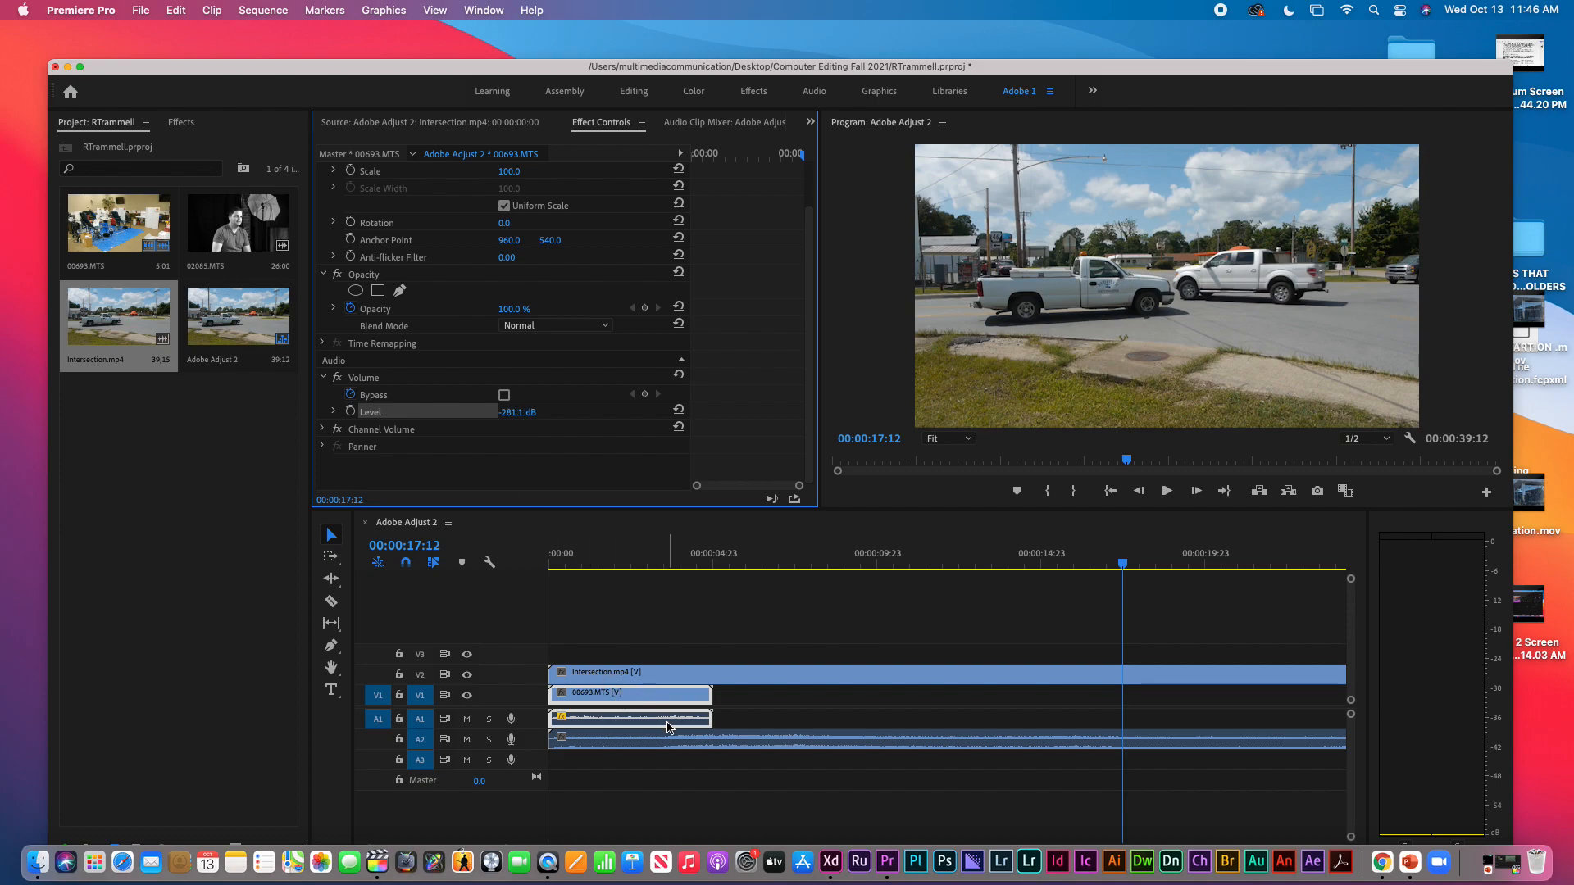
- Turn off volume Level keyframing for the Intersection.mp4 clip, lower its Level to -281.1 dB, and play the sequence
left_click(796, 748)
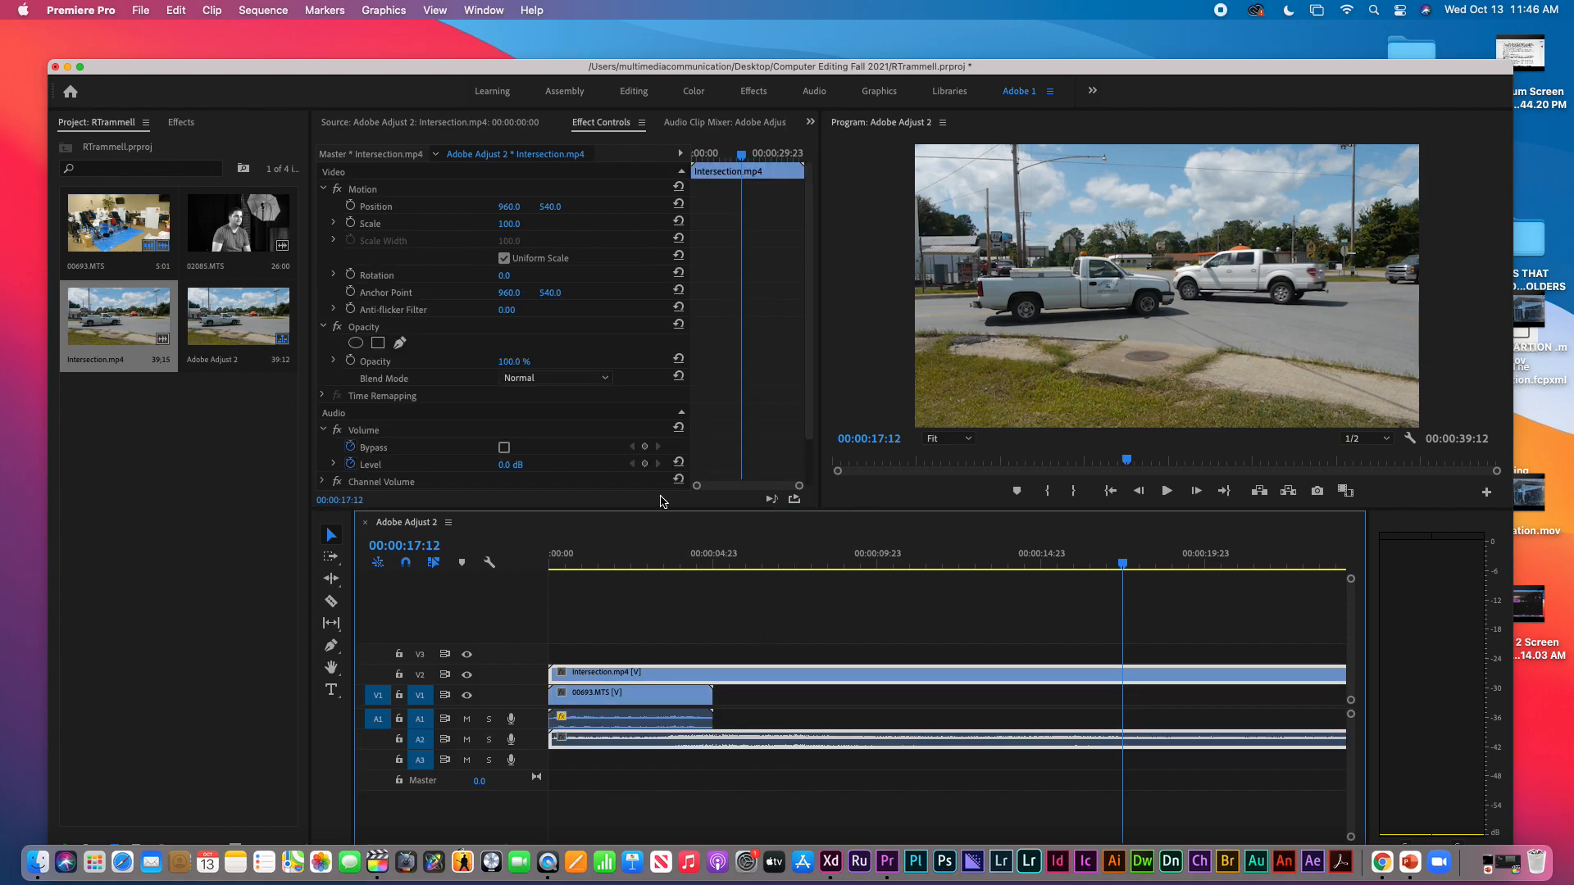
scroll(426, 369, "down", 2)
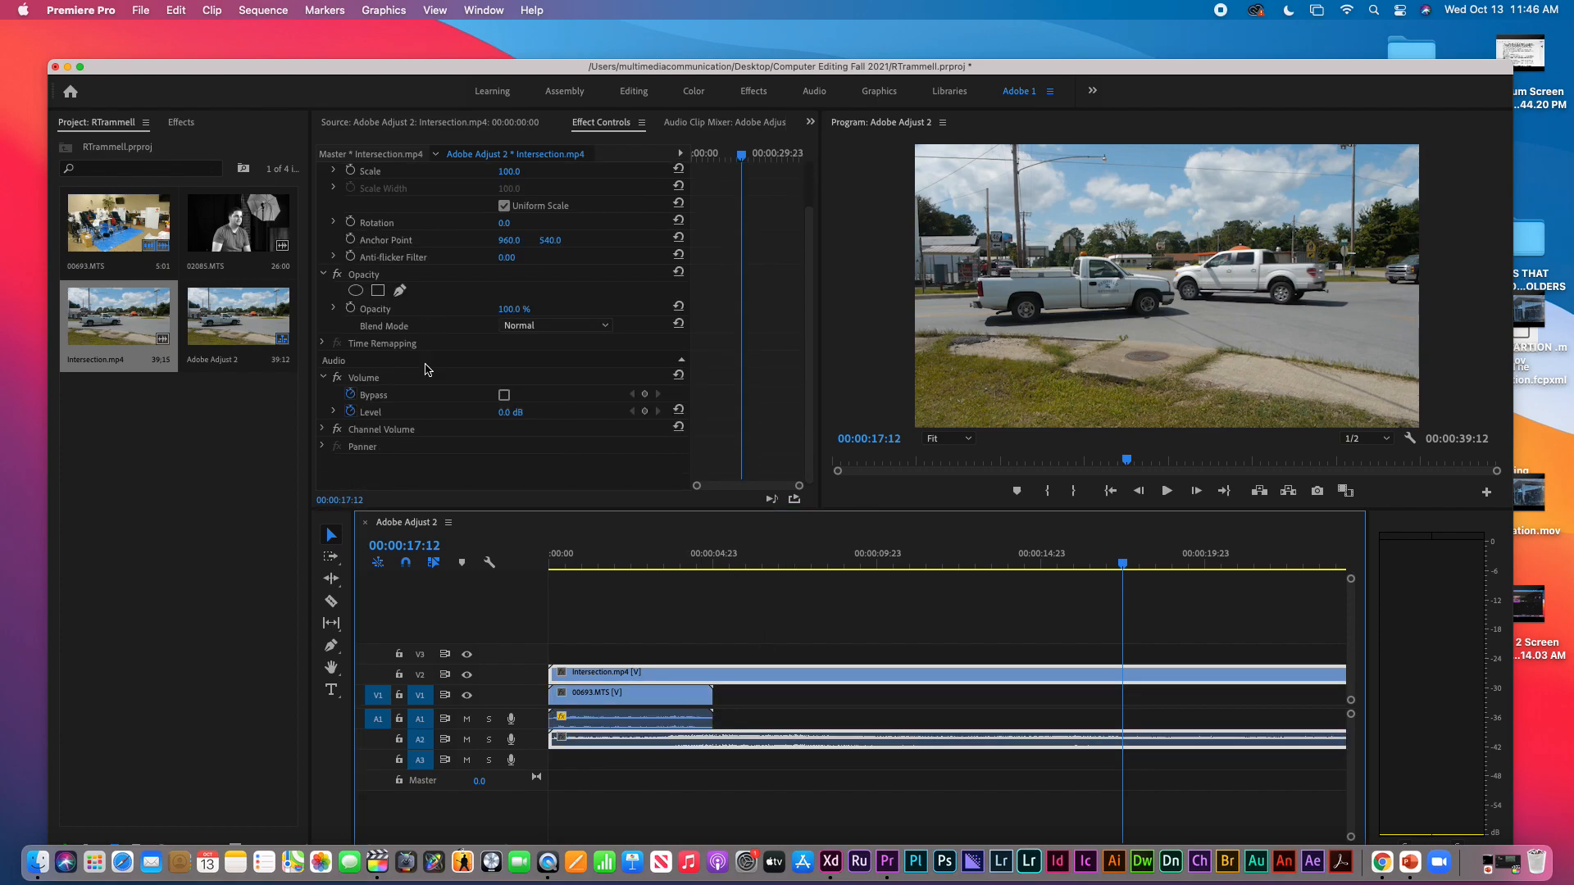
left_click(352, 412)
left_click_drag(509, 414, 328, 414)
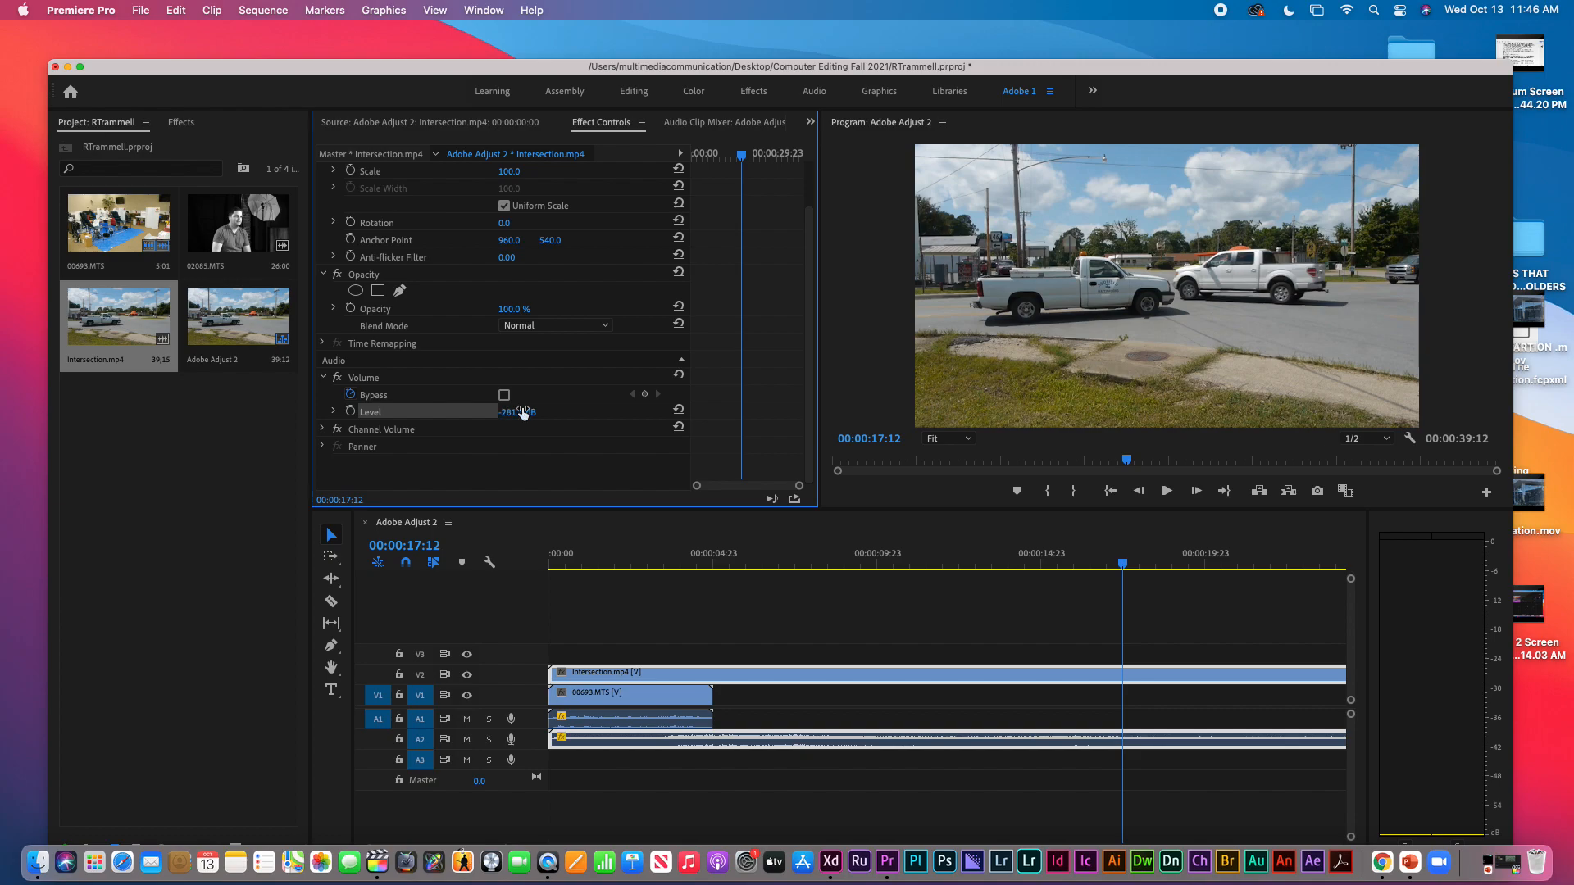
key("space")
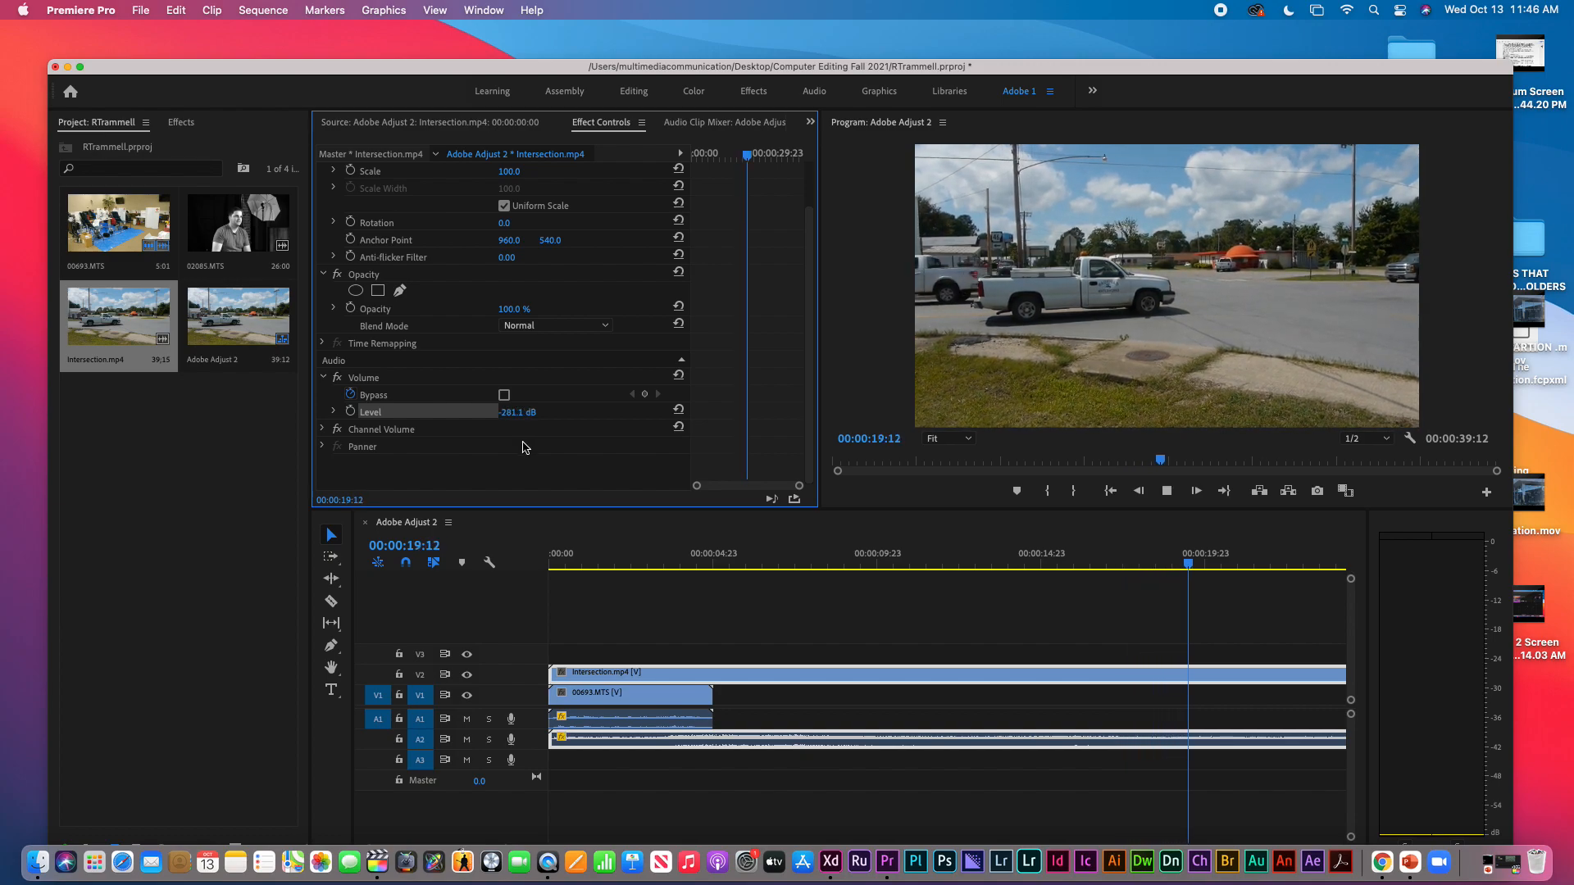
- Try louder volume Levels for the Intersection.mp4 clip during playback, ending at -41.7 dB, and stop playback
left_click_drag(517, 416, 730, 416)
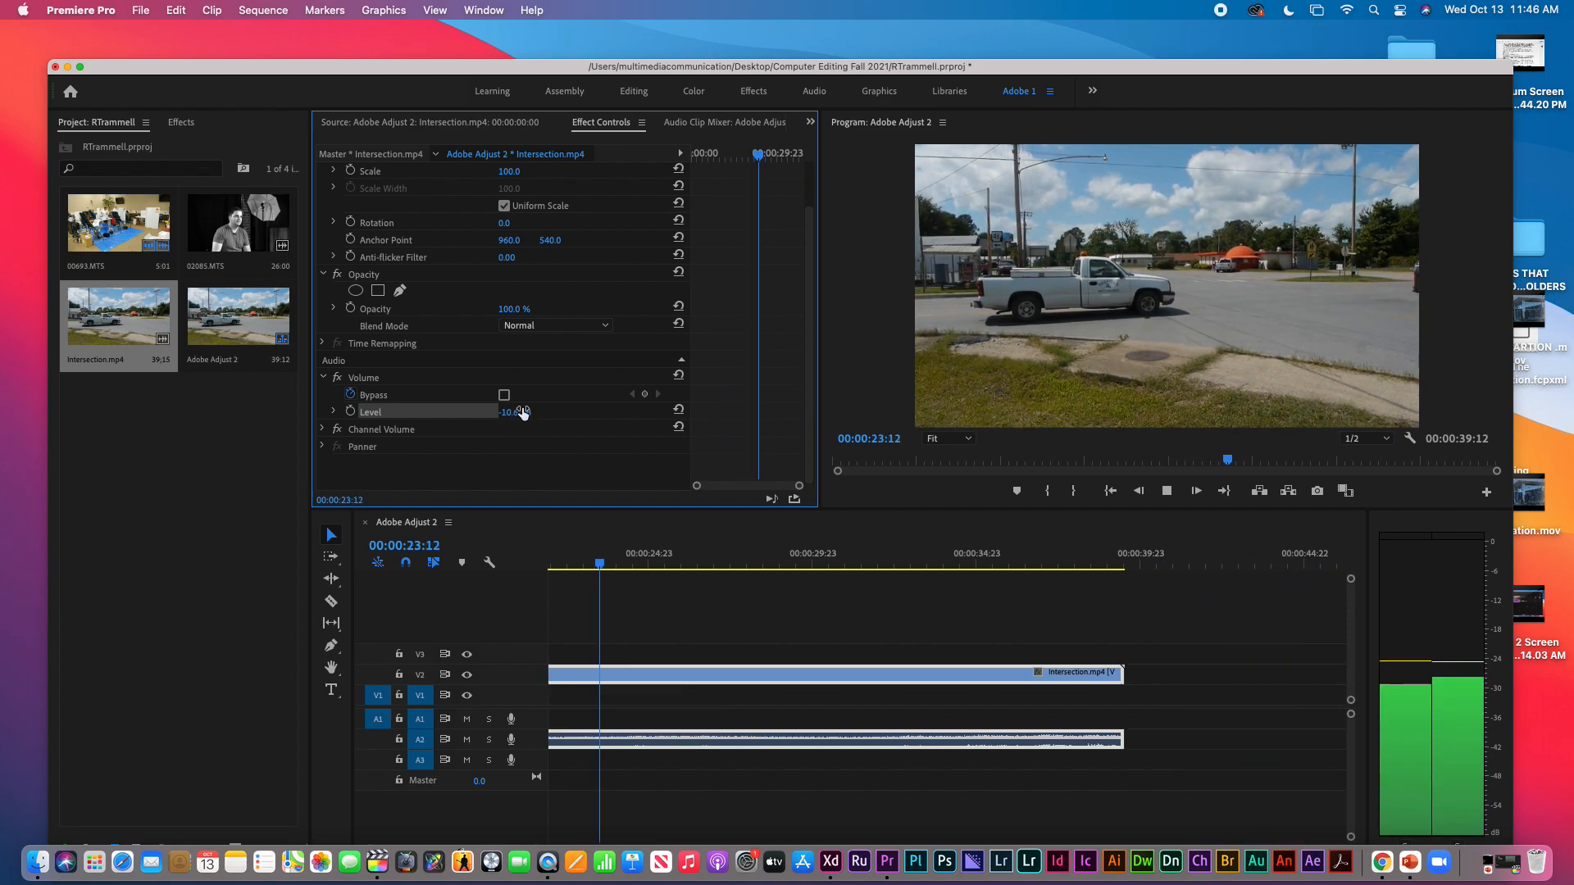
mouse_move(519, 415)
left_mouse_down()
mouse_move(578, 415)
mouse_move(443, 412)
mouse_move(534, 412)
left_mouse_up()
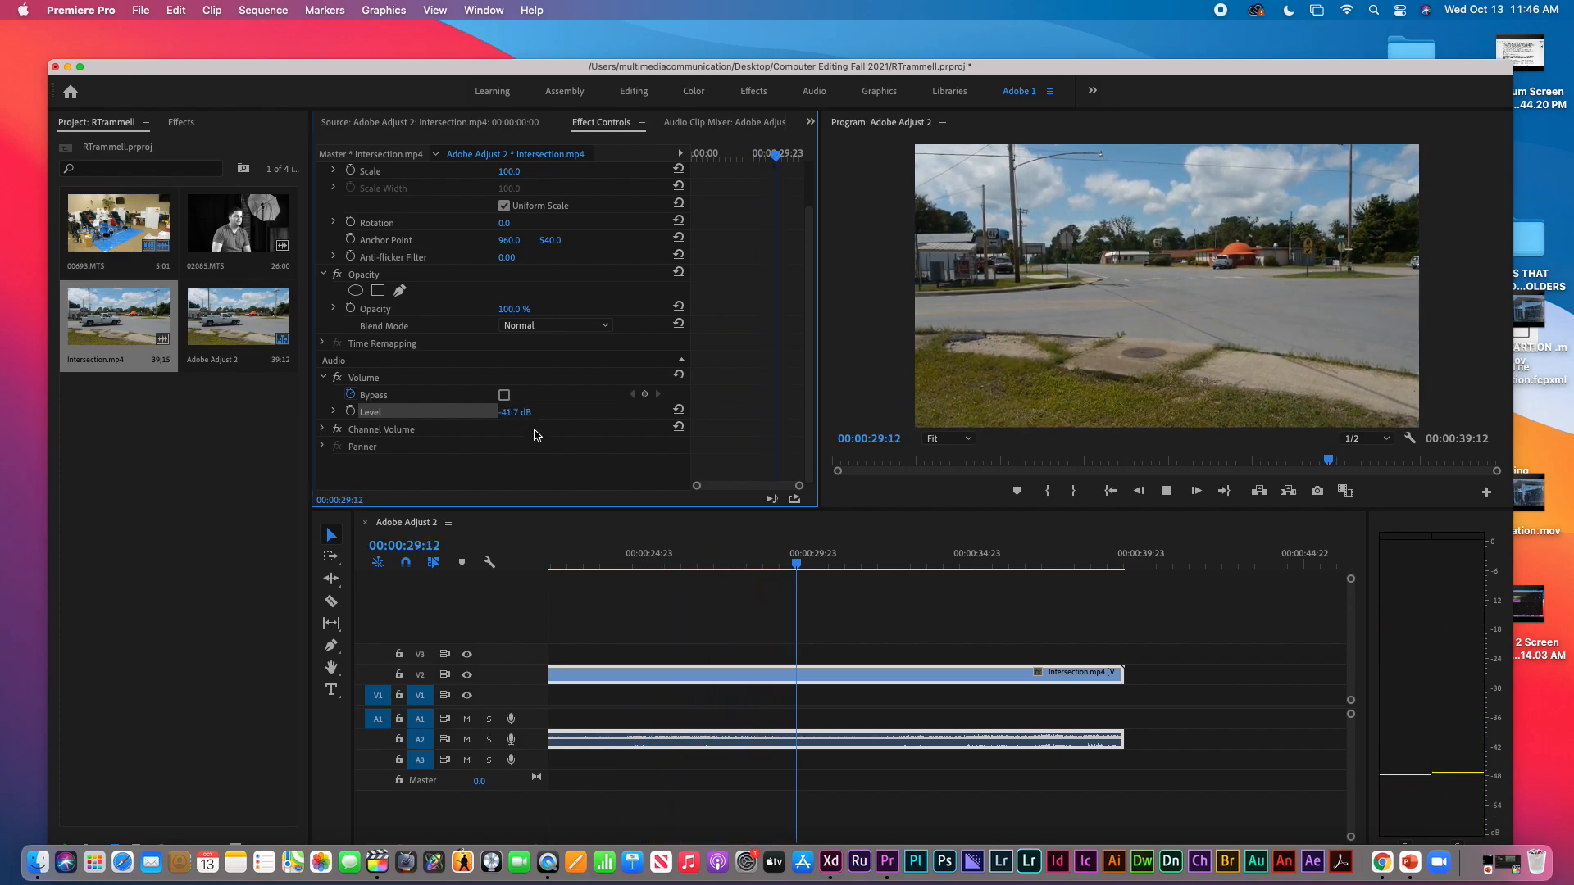
key("space")
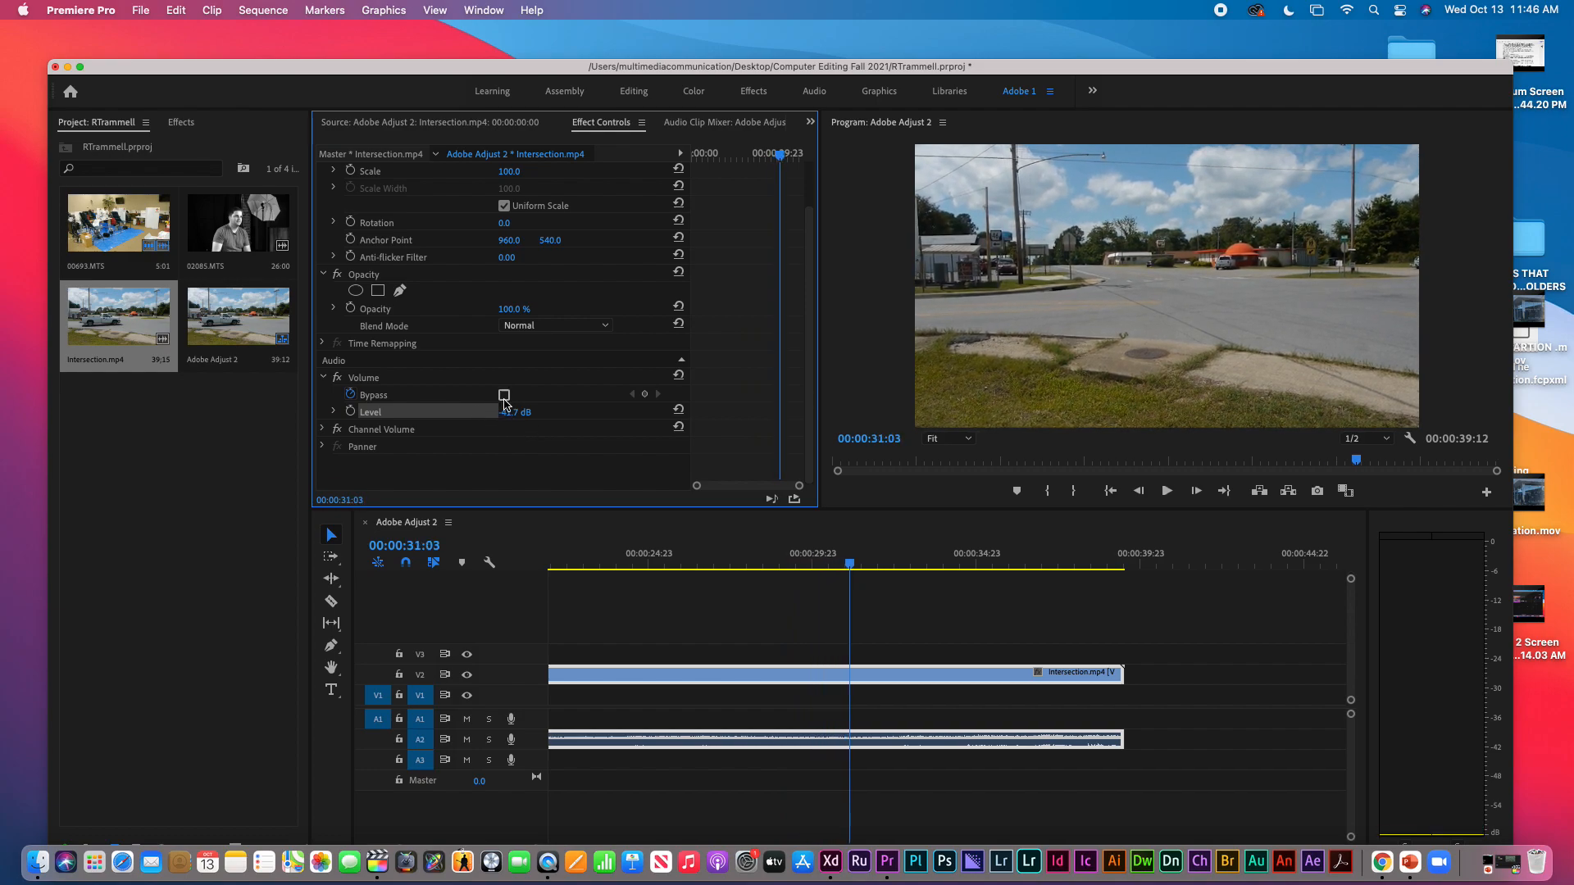
- Raise the Intersection.mp4 clip's volume Level to 5.3 dB and play it from 00:00:23:07
left_click(593, 565)
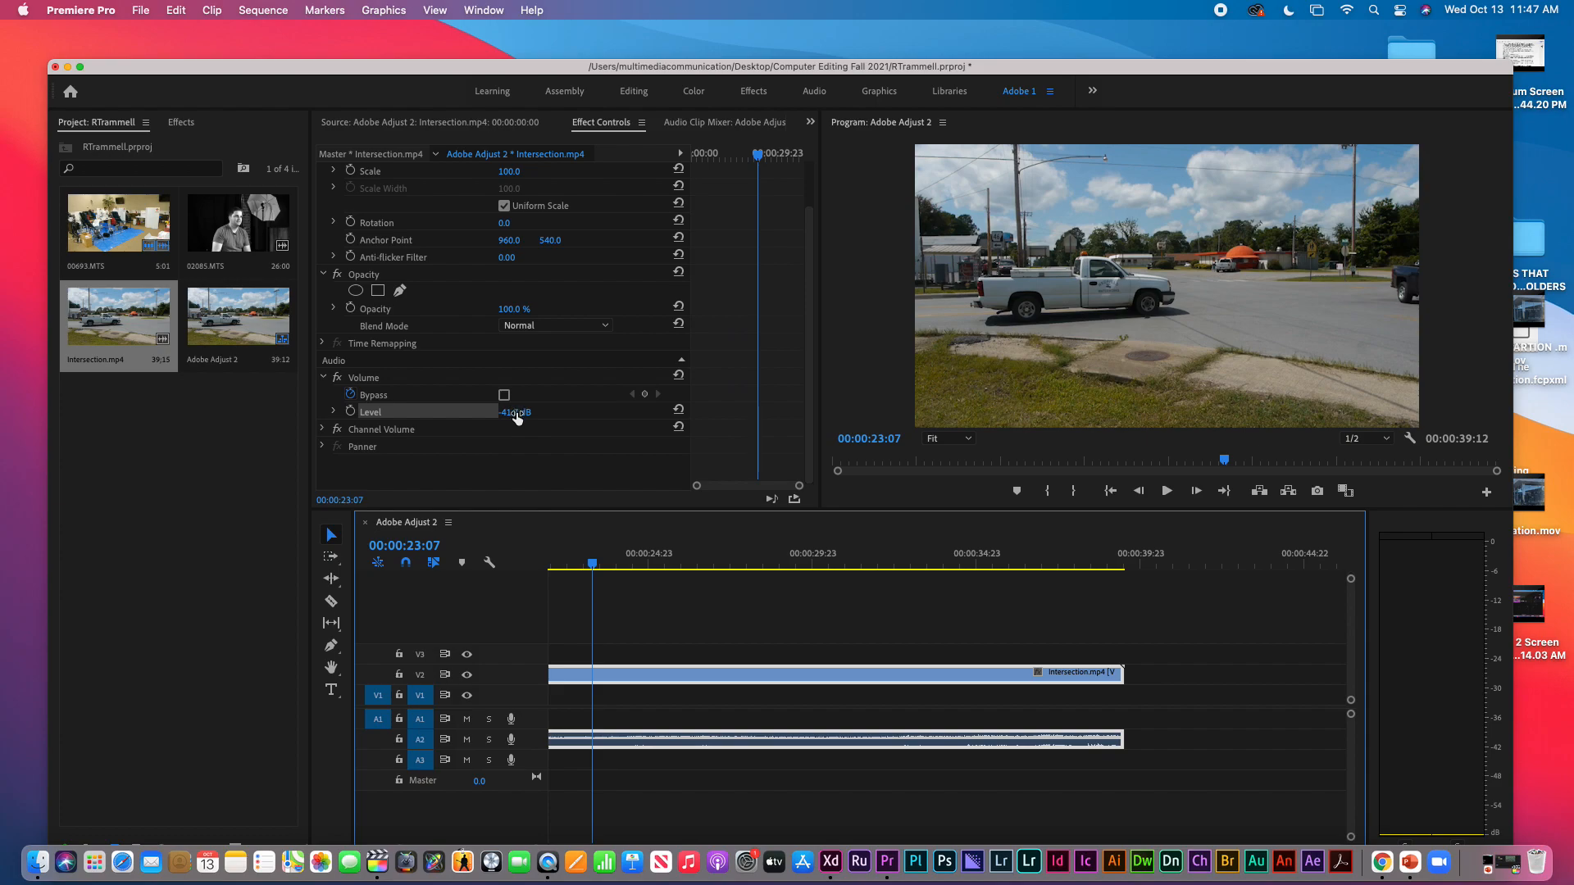
left_click_drag(515, 414, 516, 414)
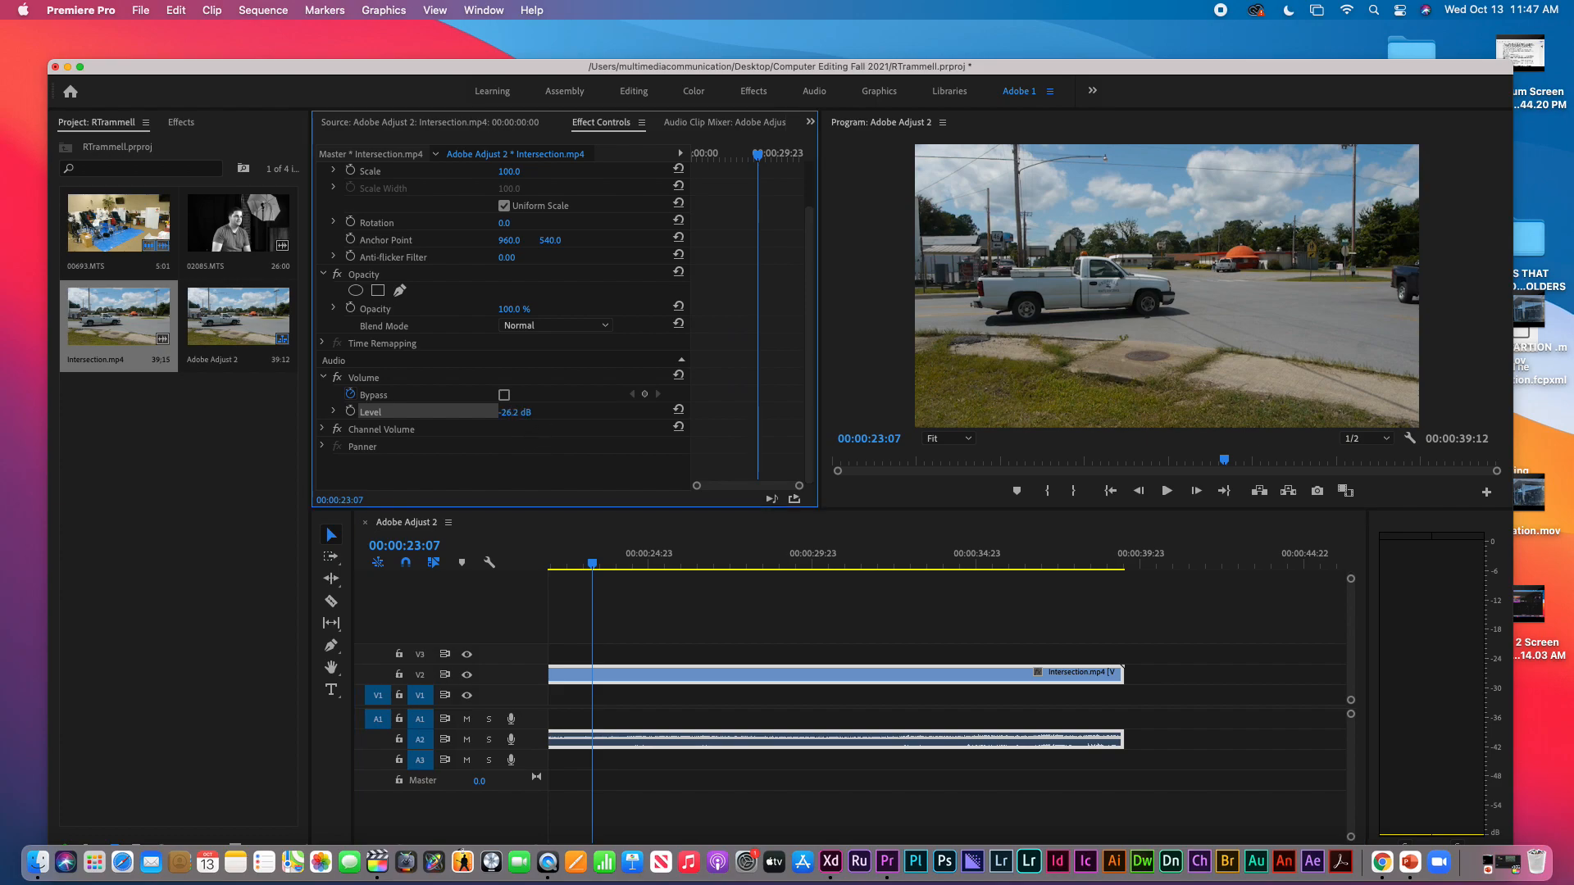
left_click_drag(516, 413, 522, 413)
key("space")
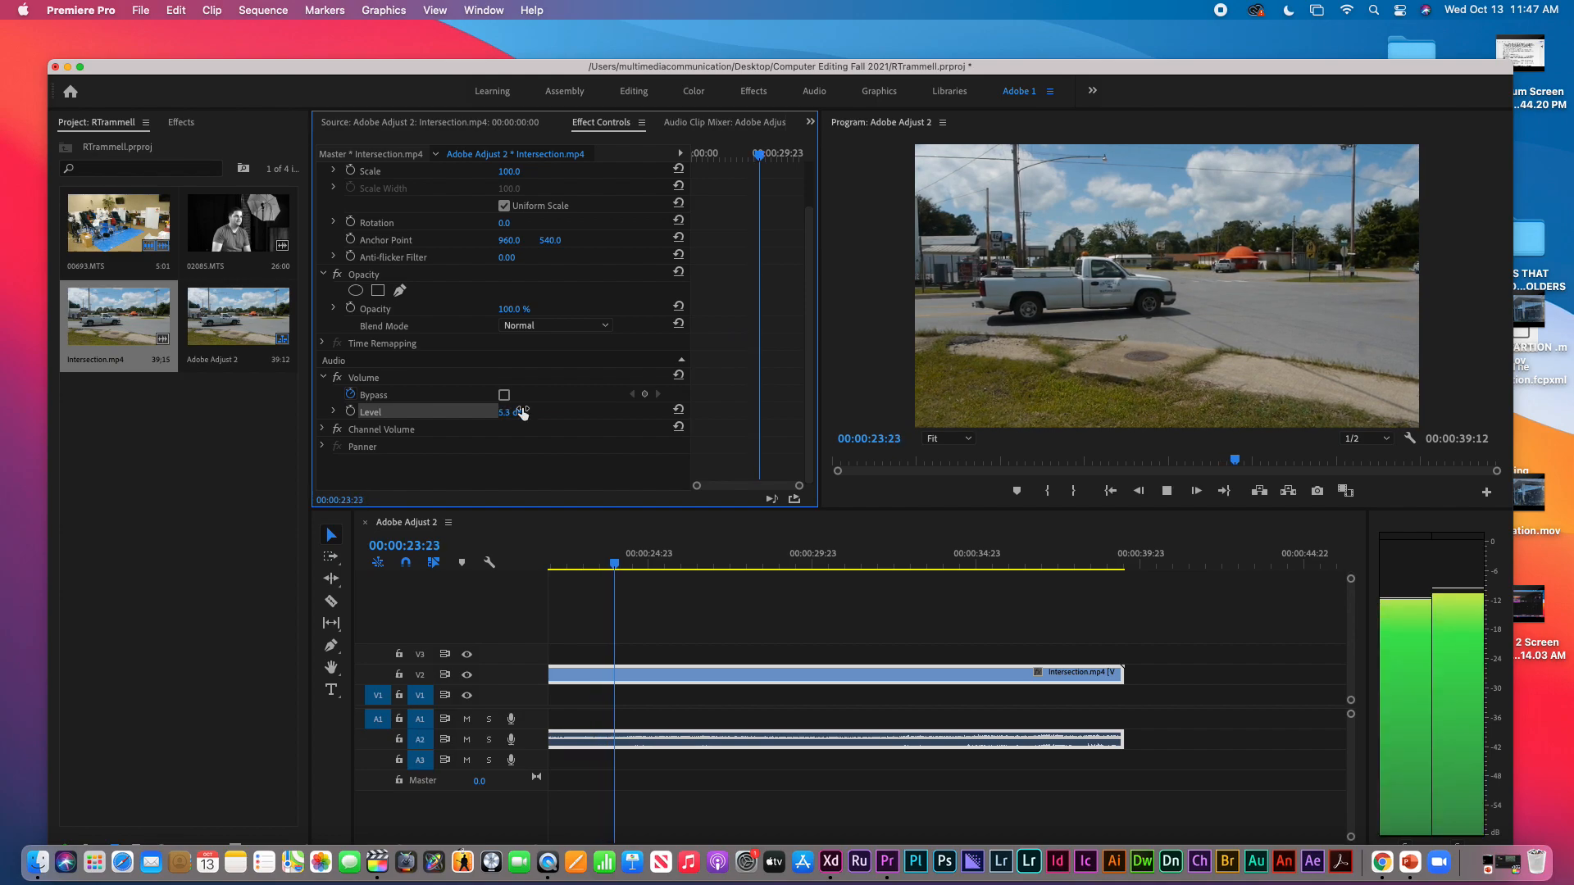
key("space")
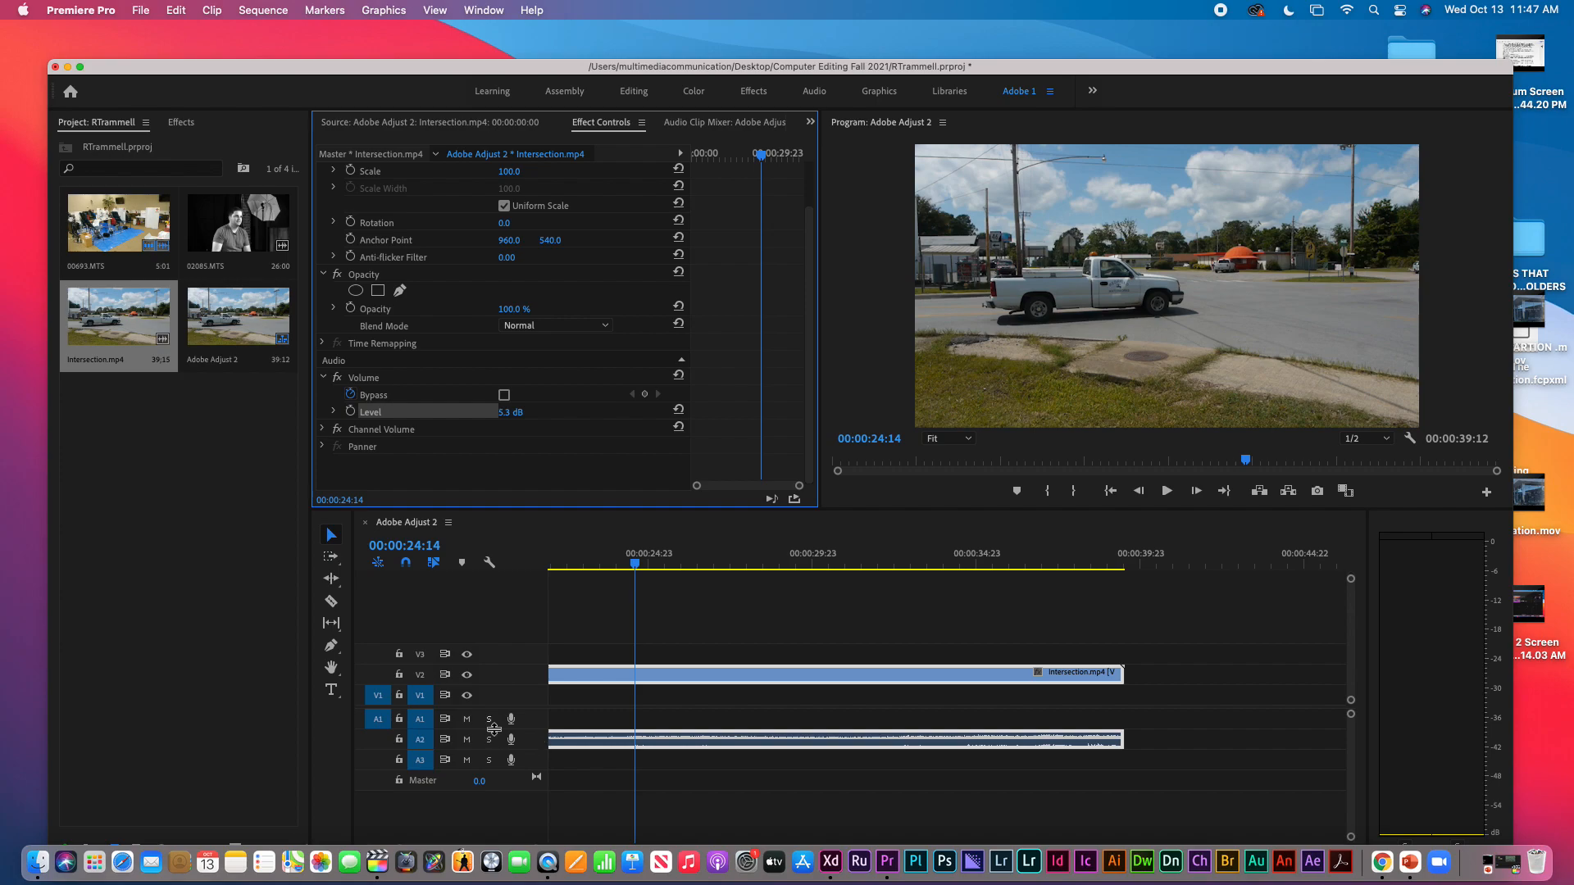
- Expand audio track A2, apply a Set Gain adjustment to the Intersection.mp4 clip's audio, and play the result
double_click(540, 747)
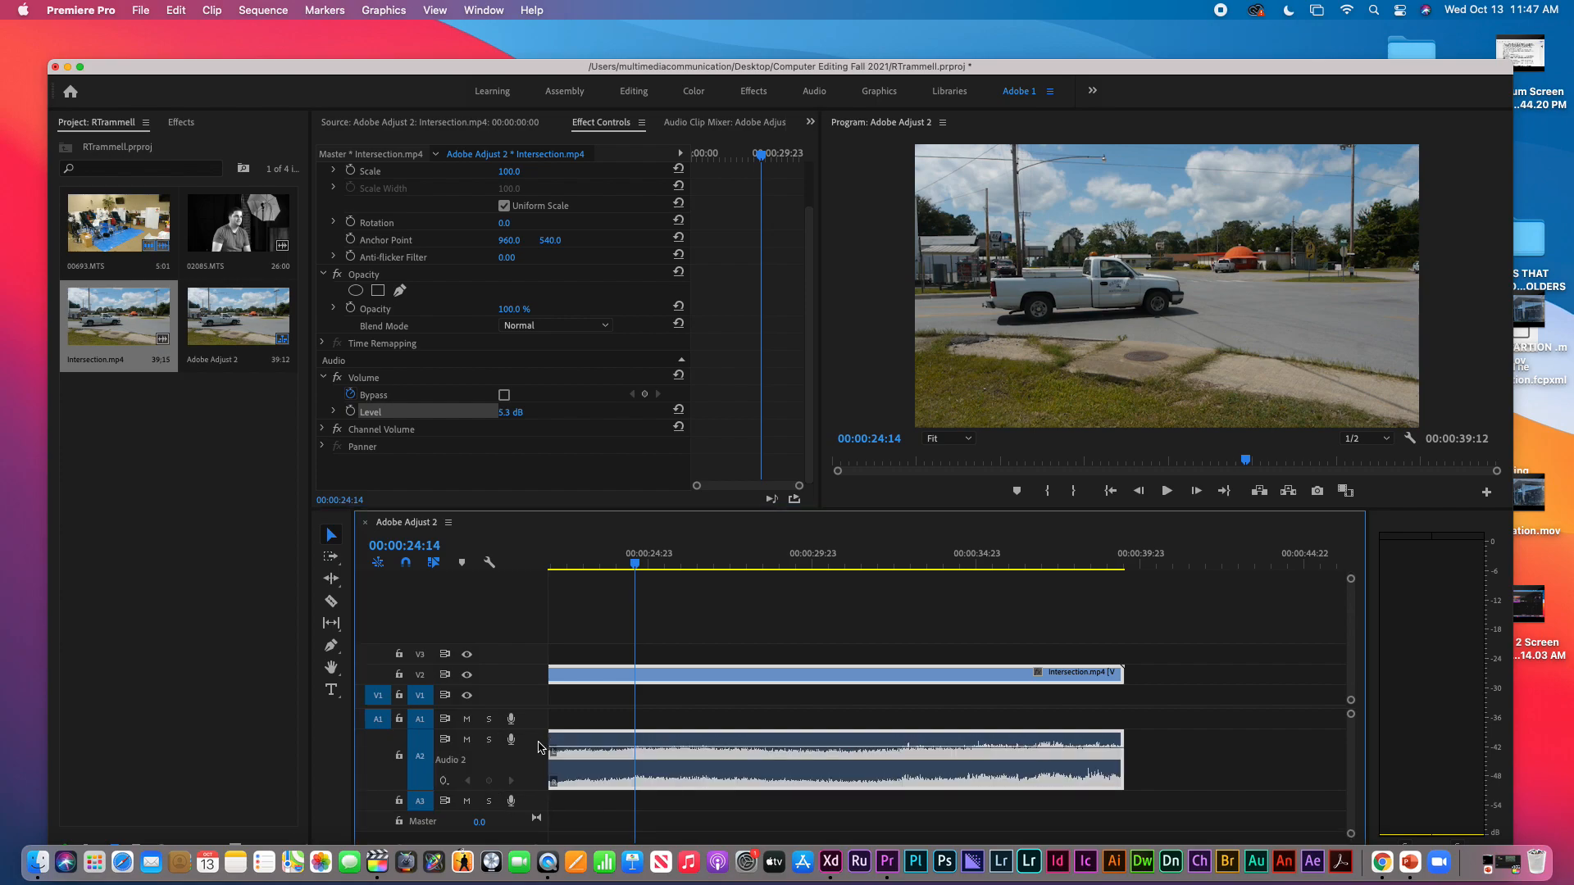
right_click(619, 771)
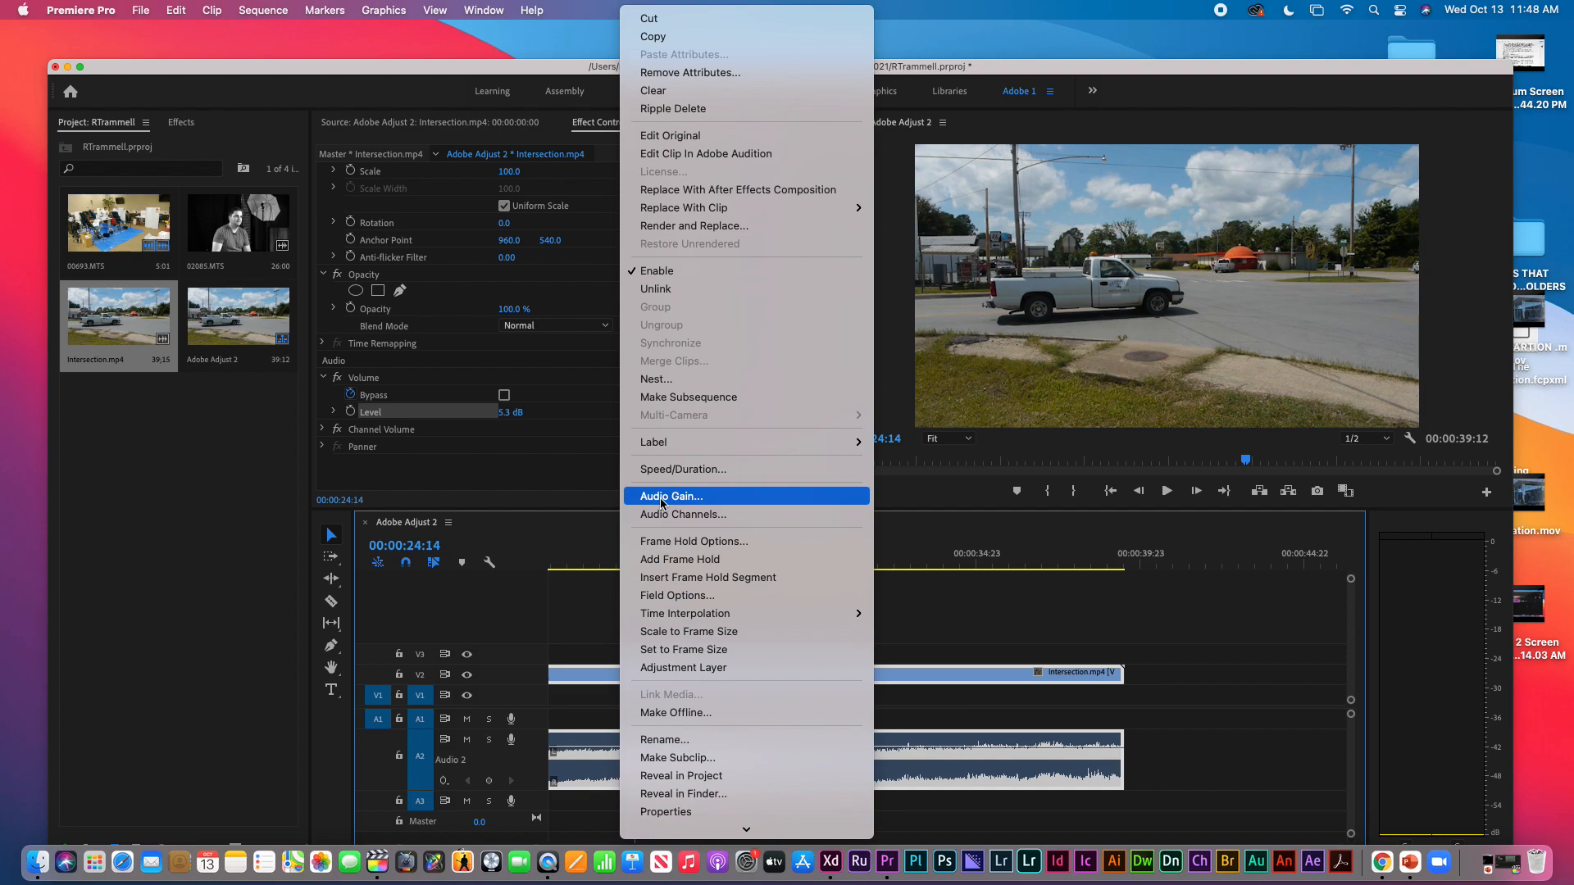
left_click(664, 497)
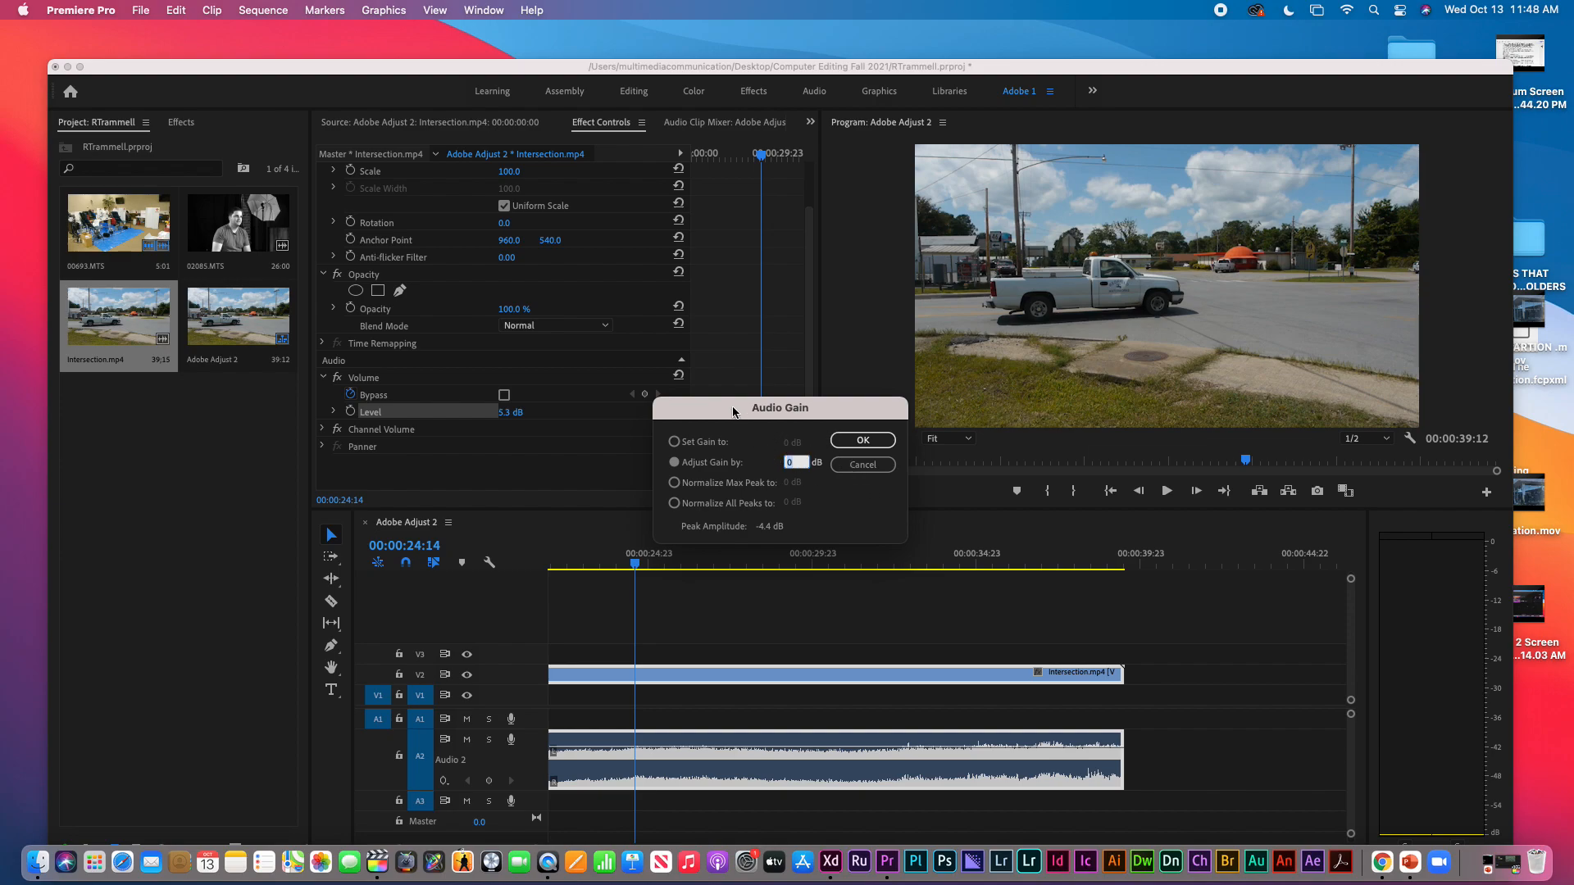
left_click(675, 443)
left_click_drag(788, 447, 720, 431)
left_click(877, 433)
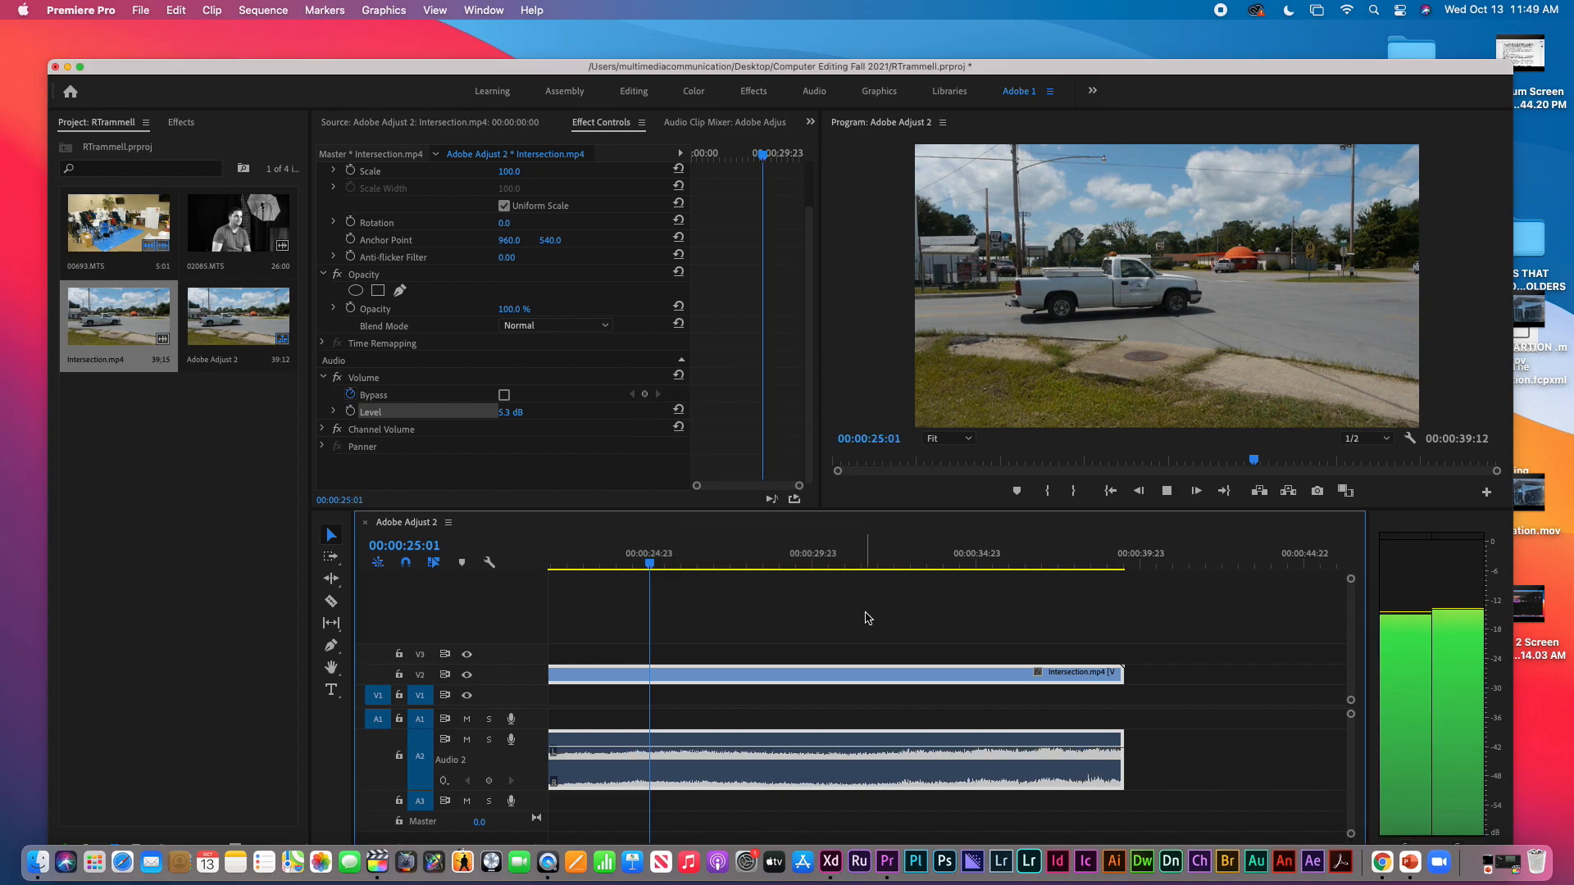
key("space")
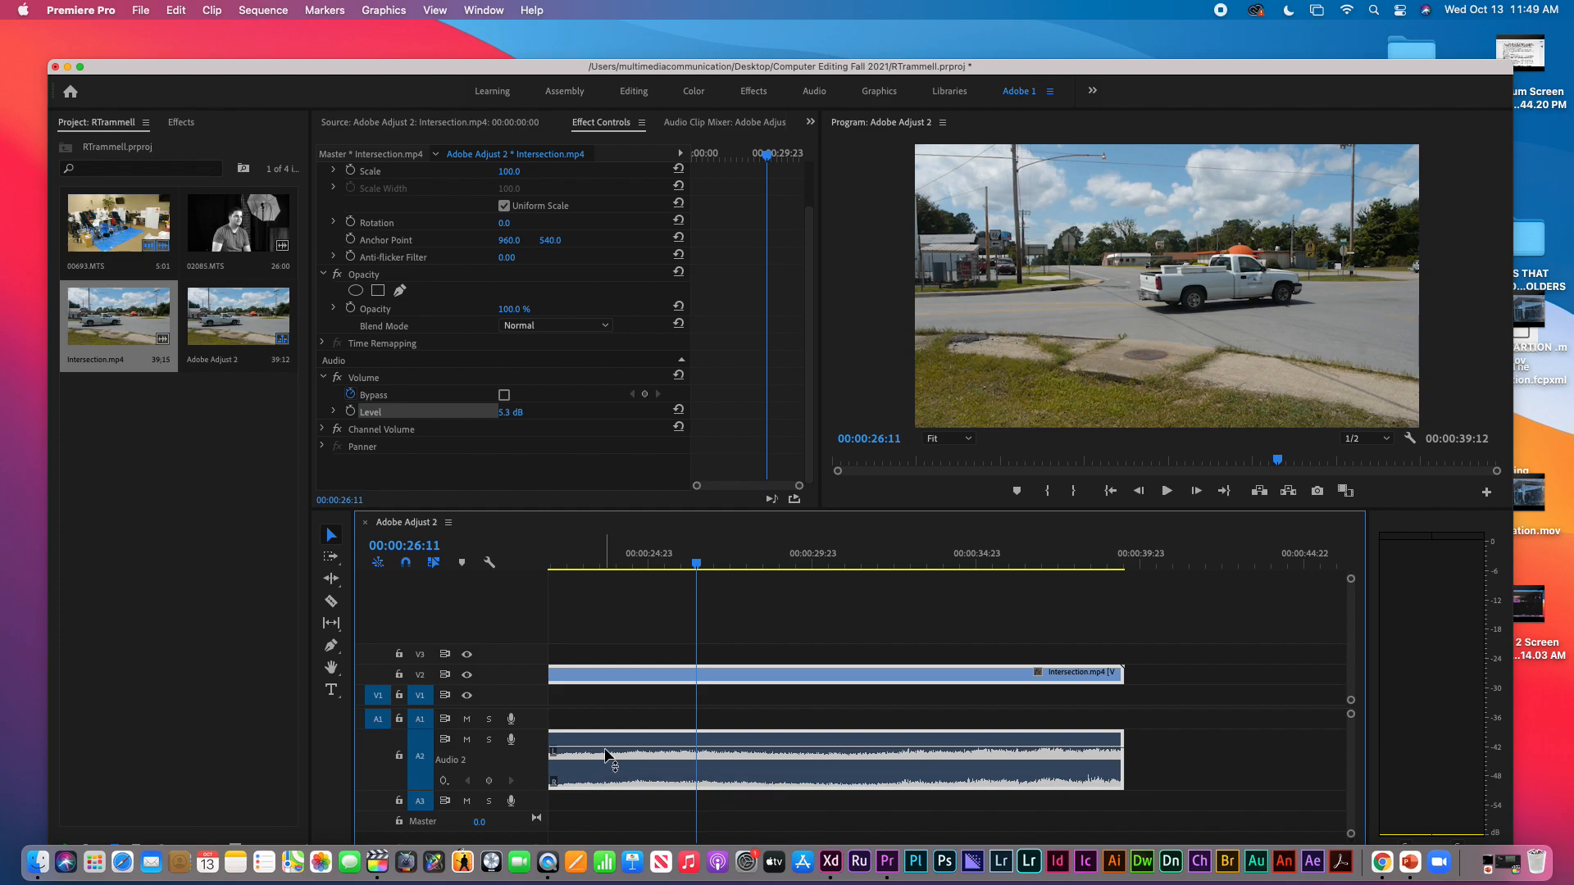
- Adjust the volume line on the Intersection.mp4 audio clip to -6.1 dB, down to silence, and up to 3.4 dB, playing the result
mouse_move(607, 751)
left_mouse_down()
mouse_move(608, 738)
mouse_move(609, 766)
left_mouse_up()
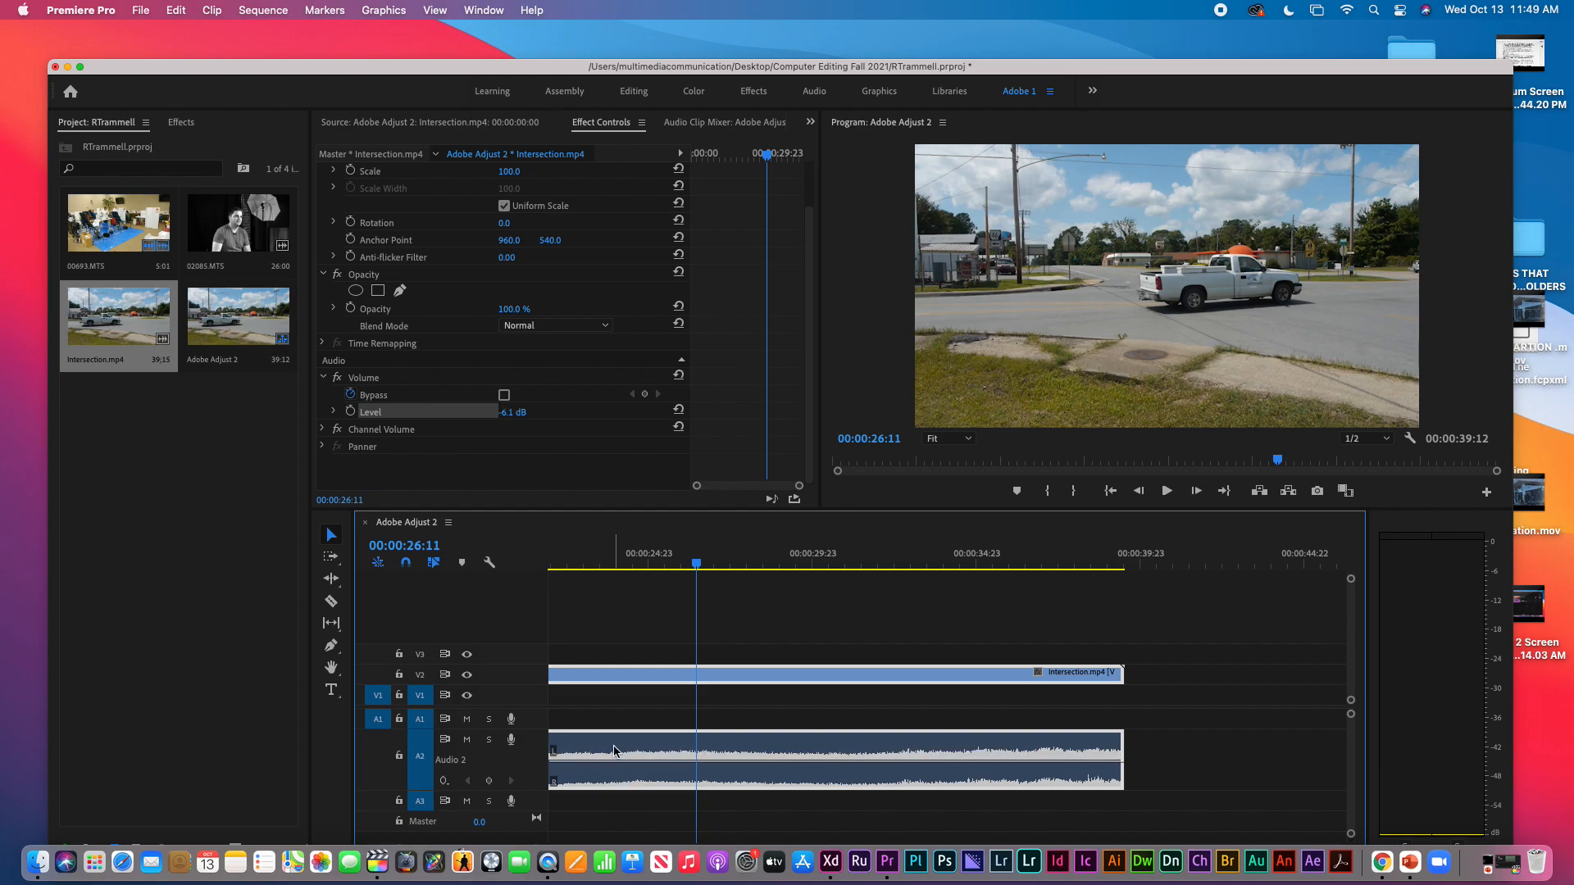
left_click_drag(609, 761, 610, 812)
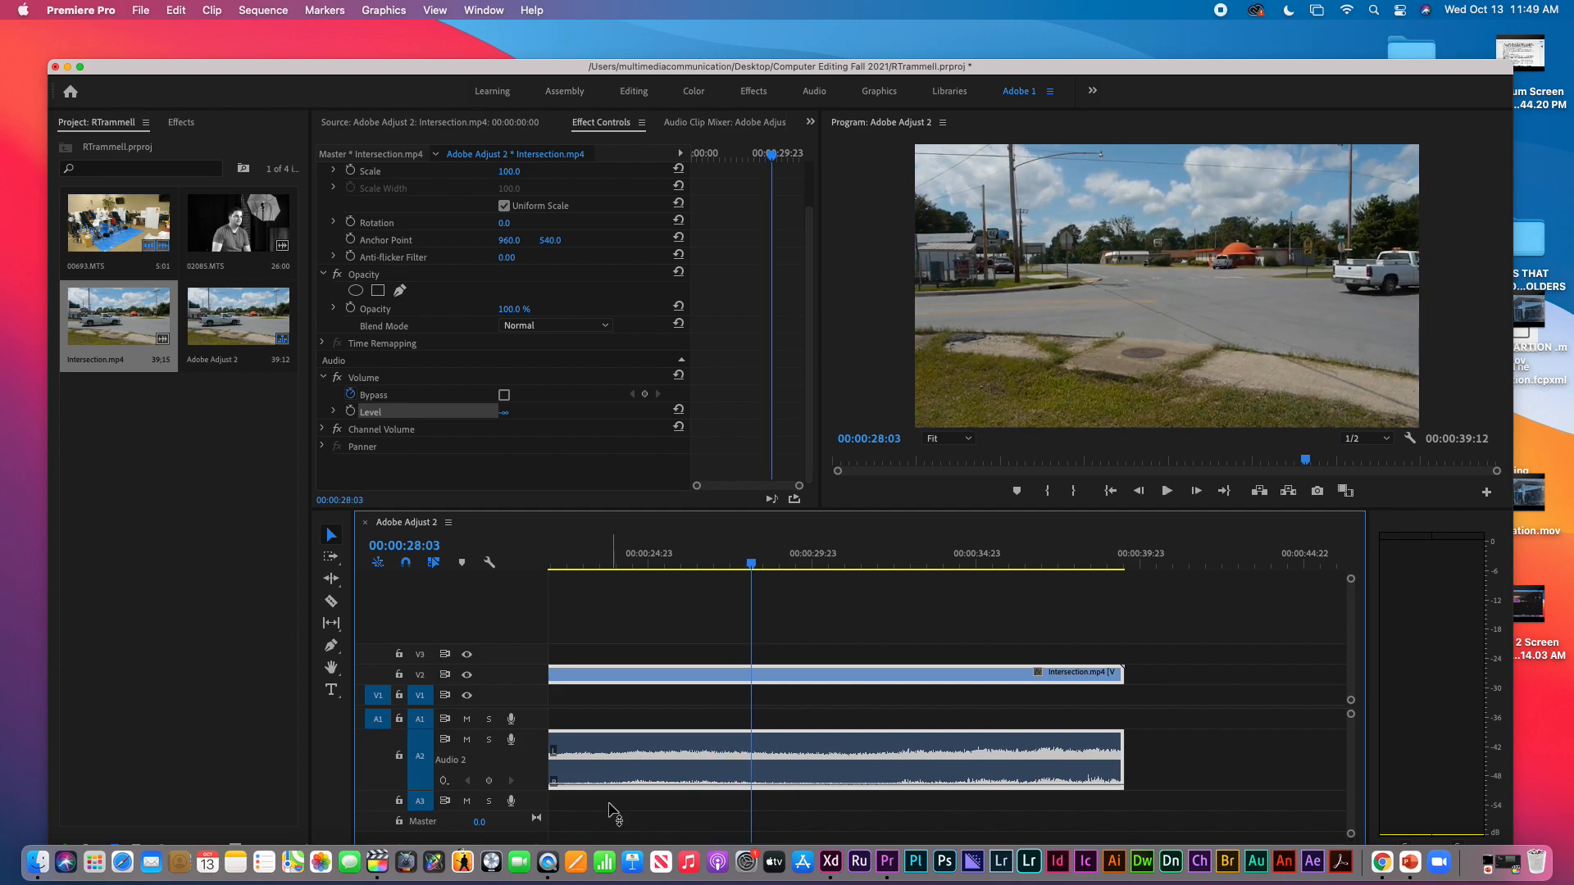
left_click_drag(637, 787, 638, 751)
key("space")
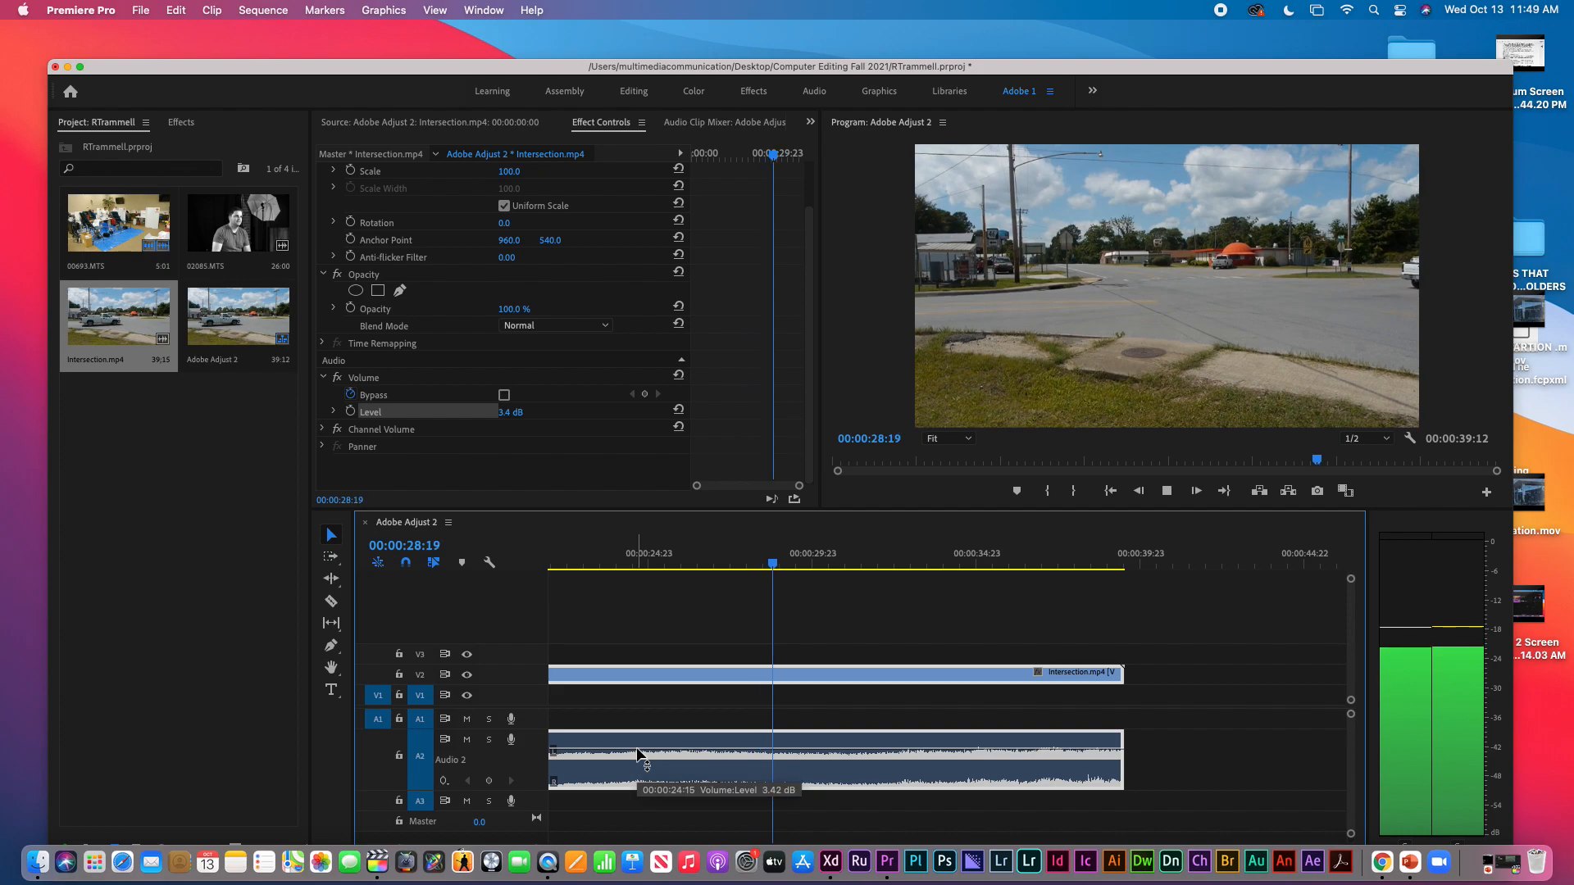
key("space")
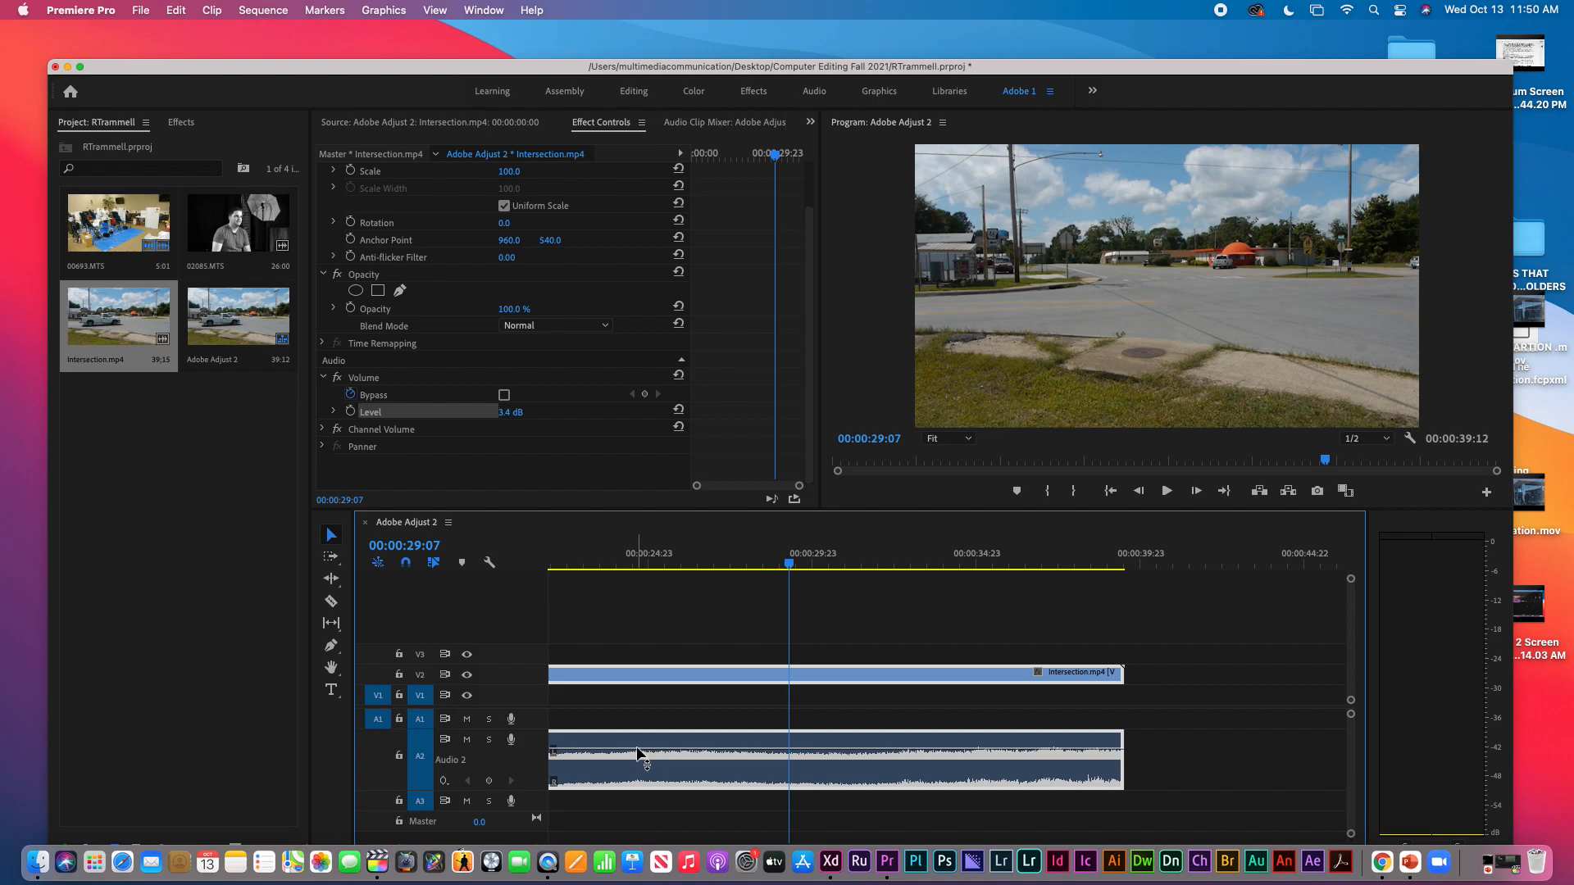
mouse_move(638, 751)
right_click(638, 752)
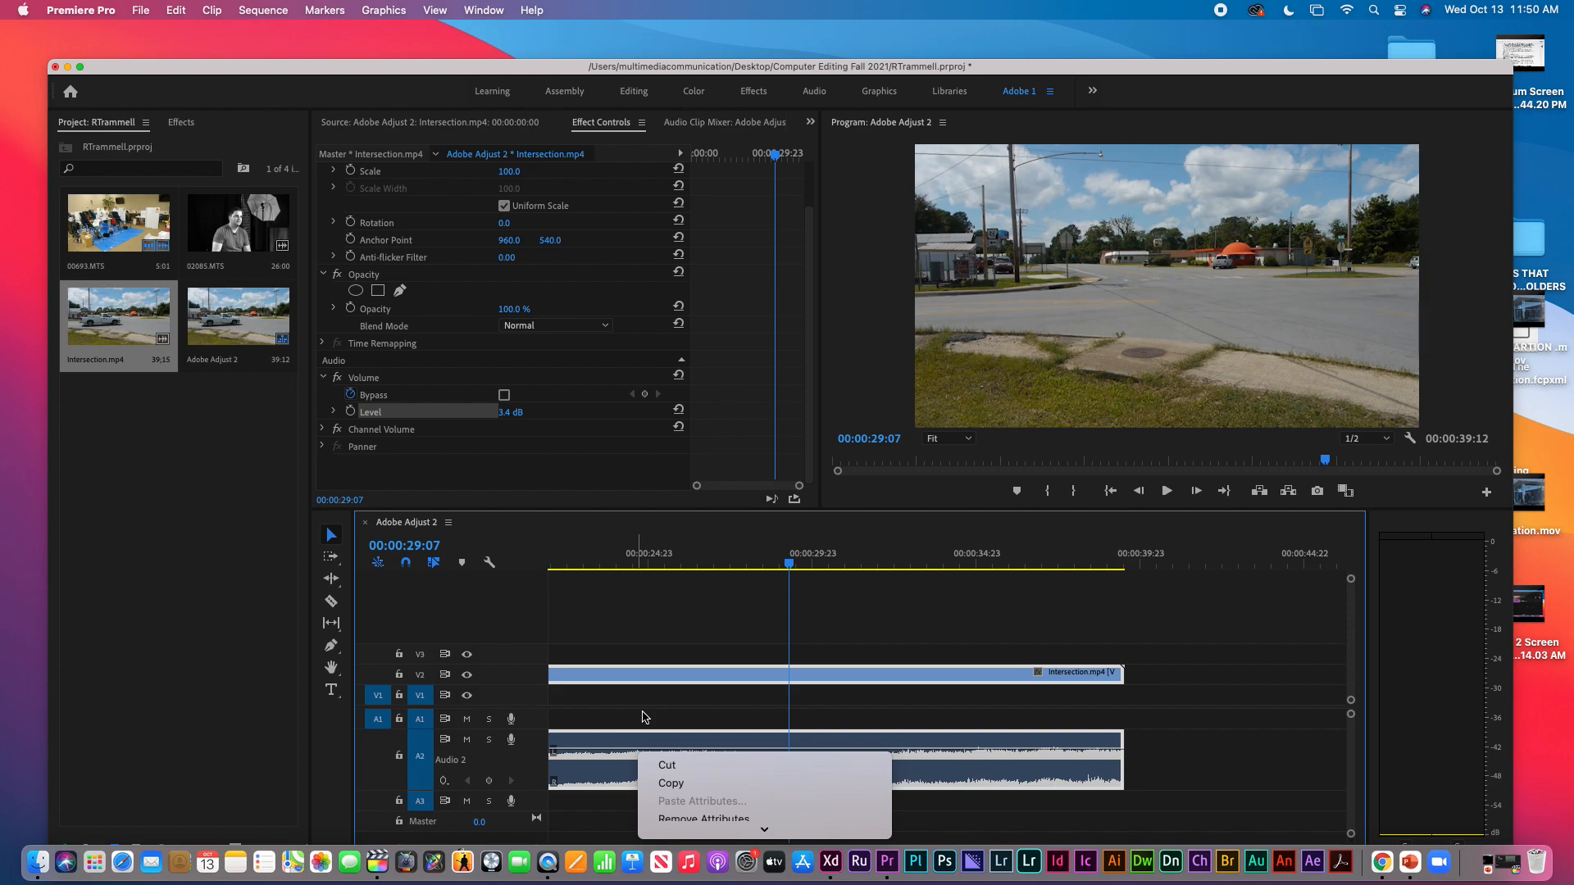
right_click(632, 677)
right_click(634, 671)
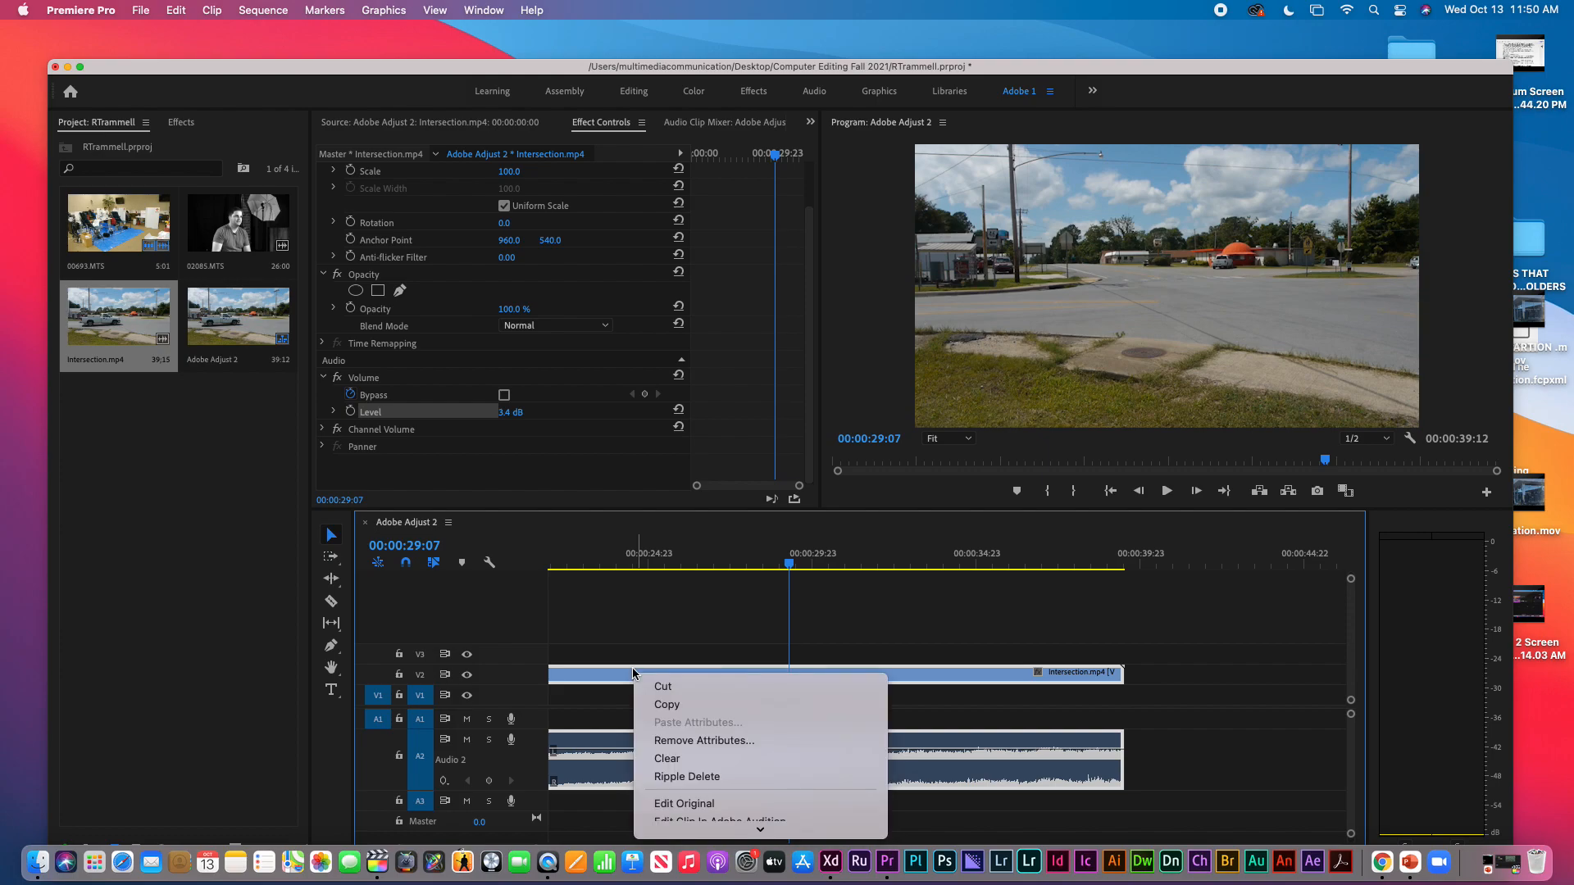
left_click(631, 623)
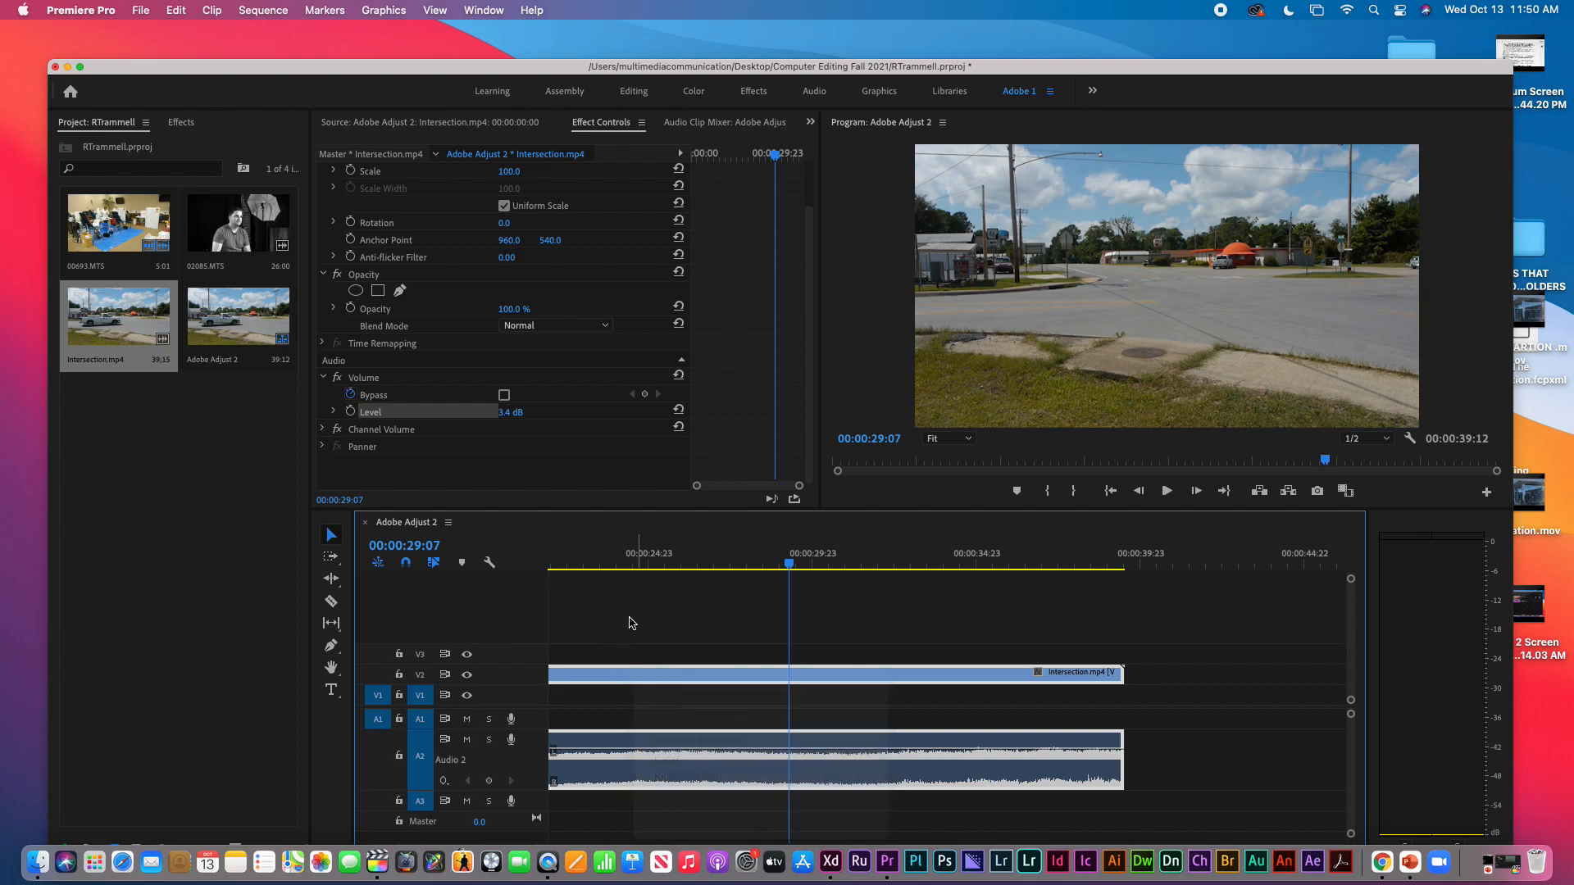
left_click(688, 702)
right_click(672, 675)
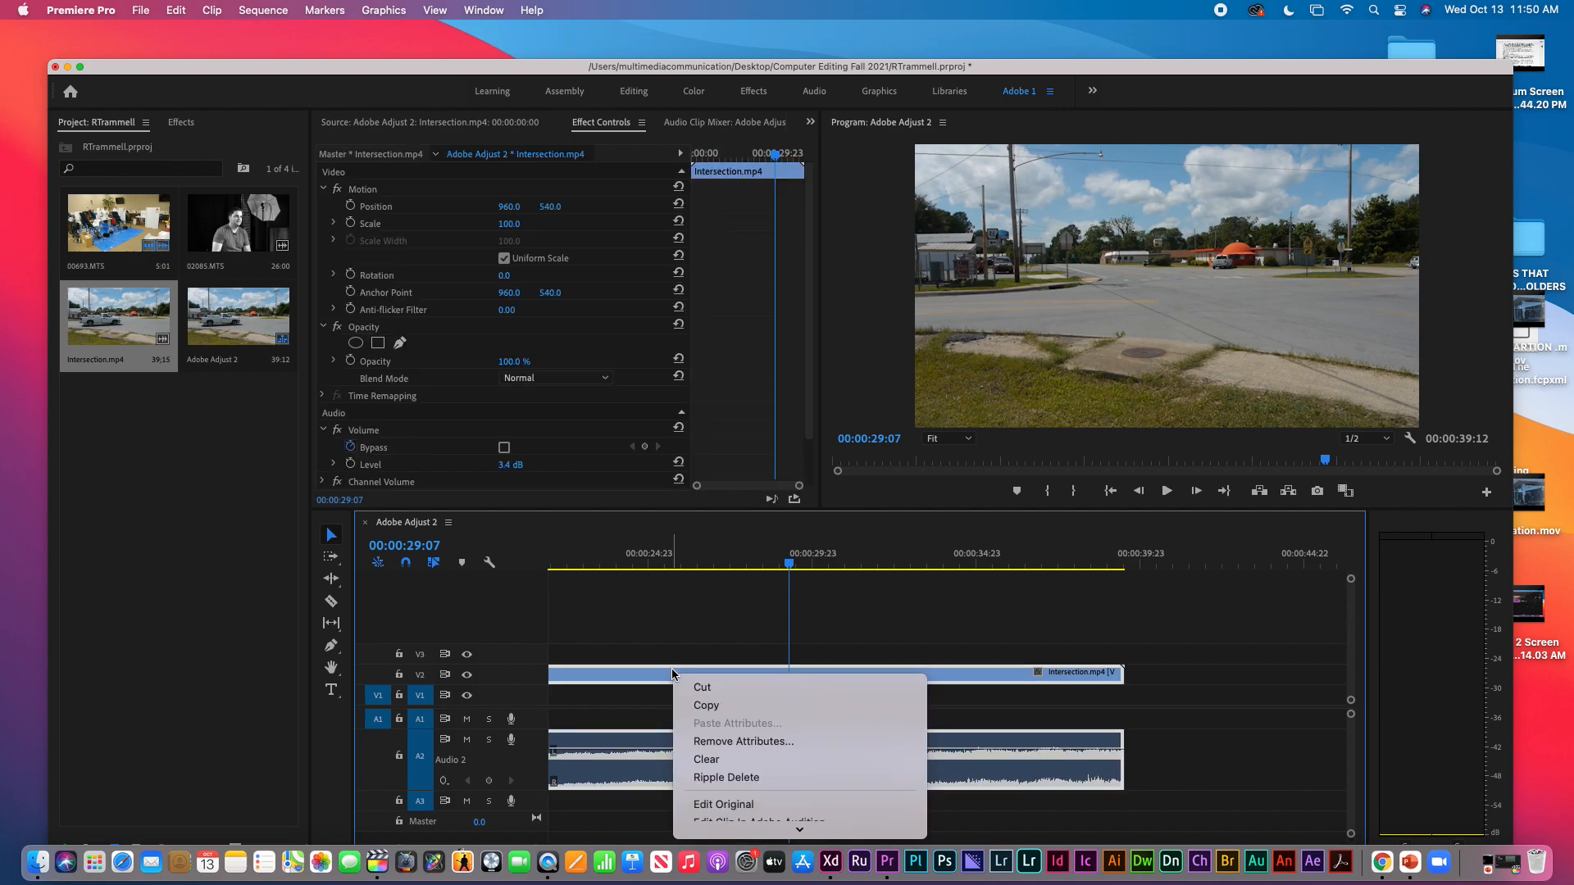
left_click(624, 644)
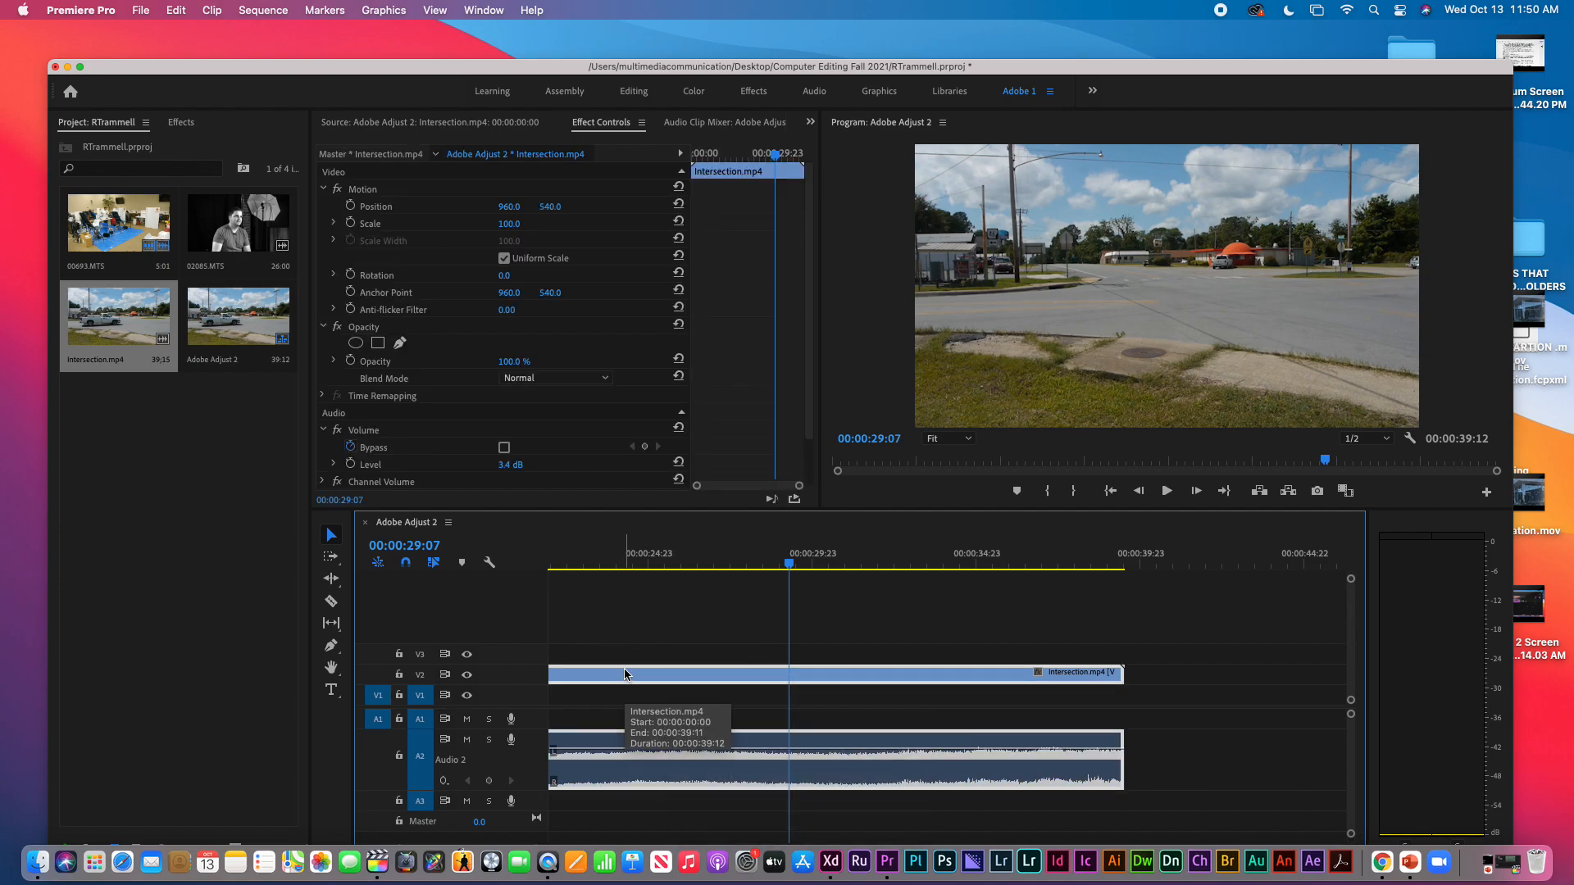
right_click(625, 674)
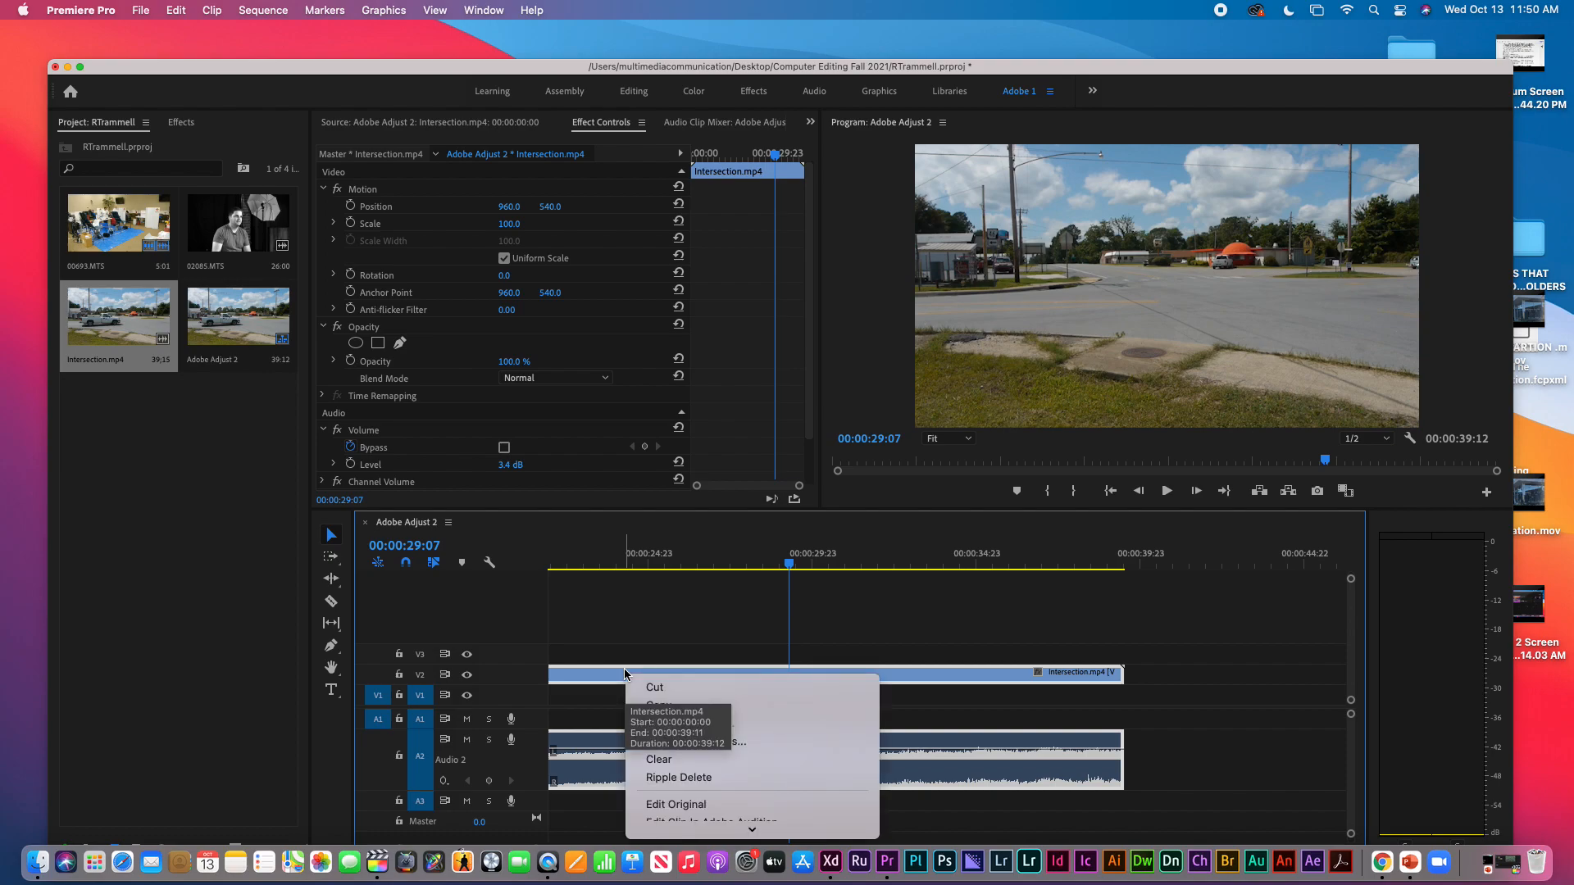
left_click(623, 648)
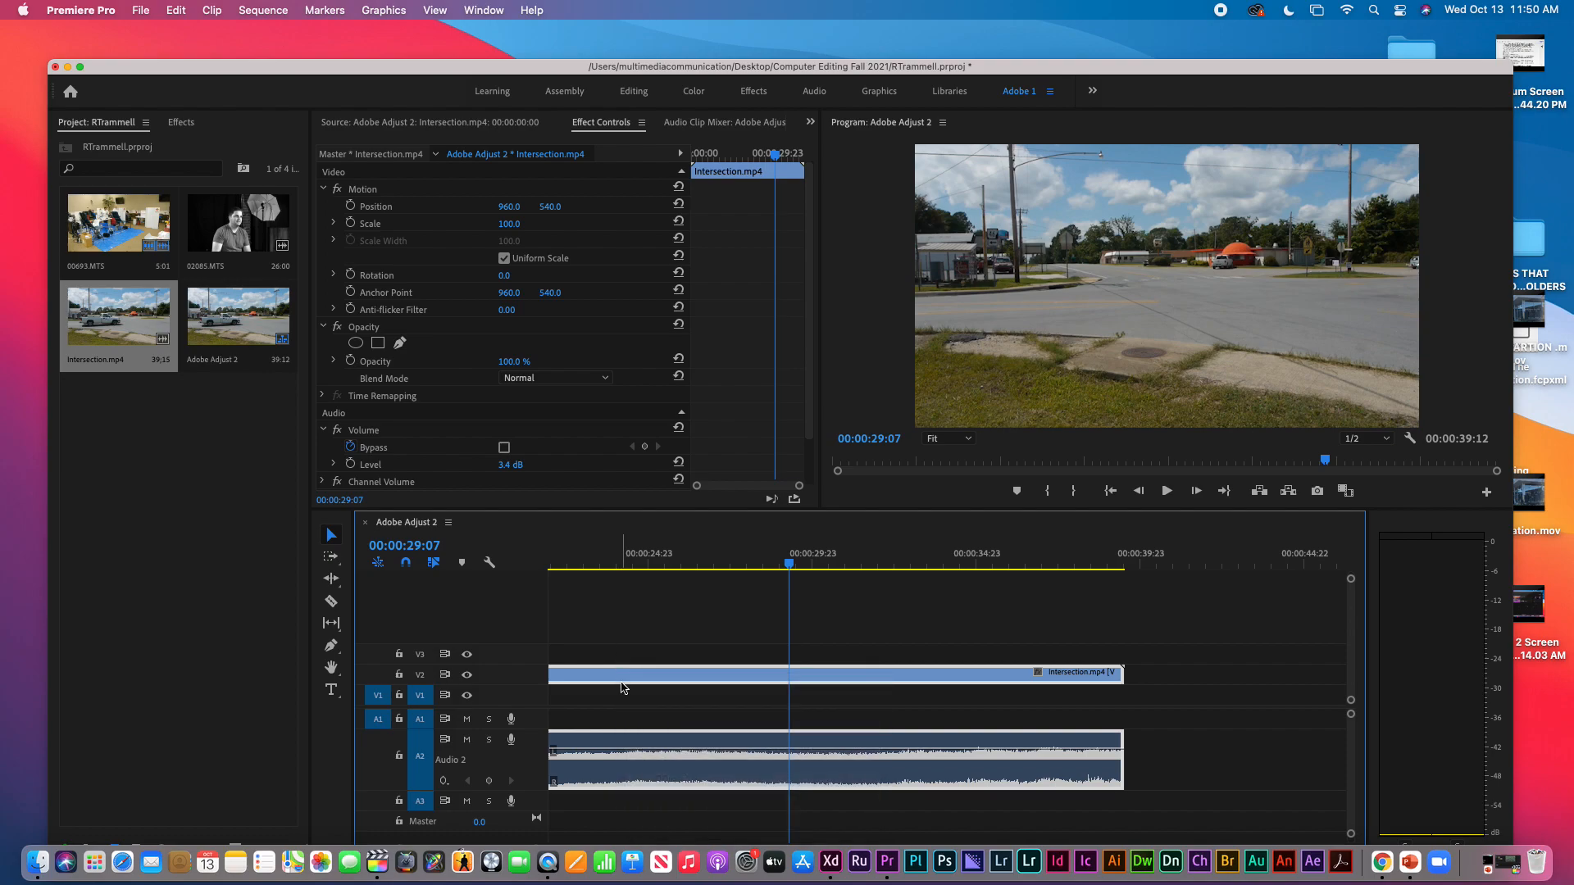
right_click(619, 678)
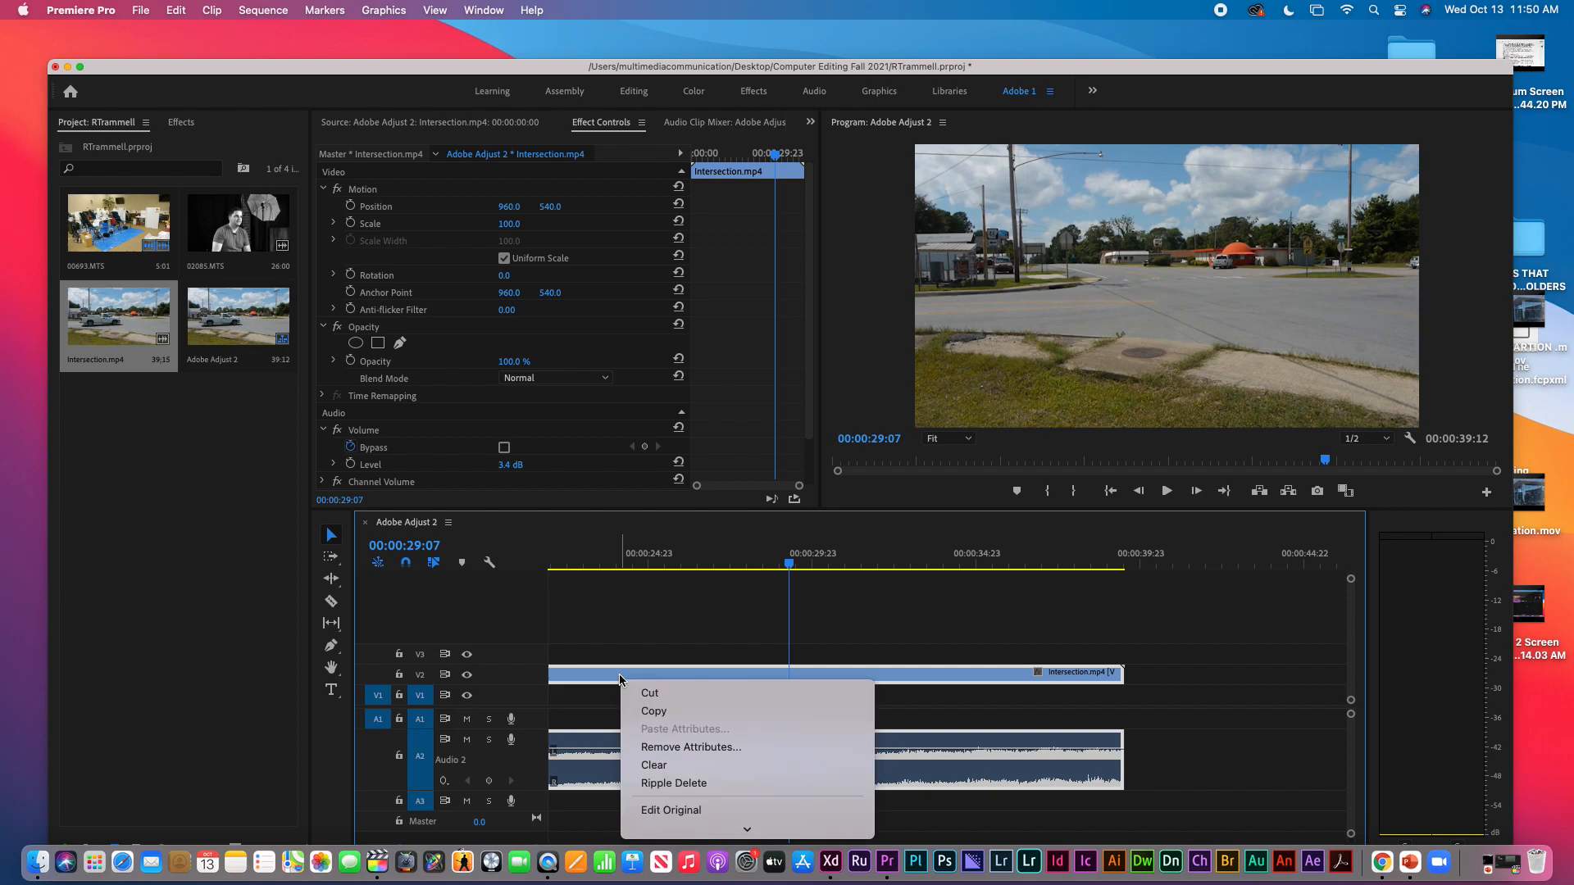
left_click(647, 639)
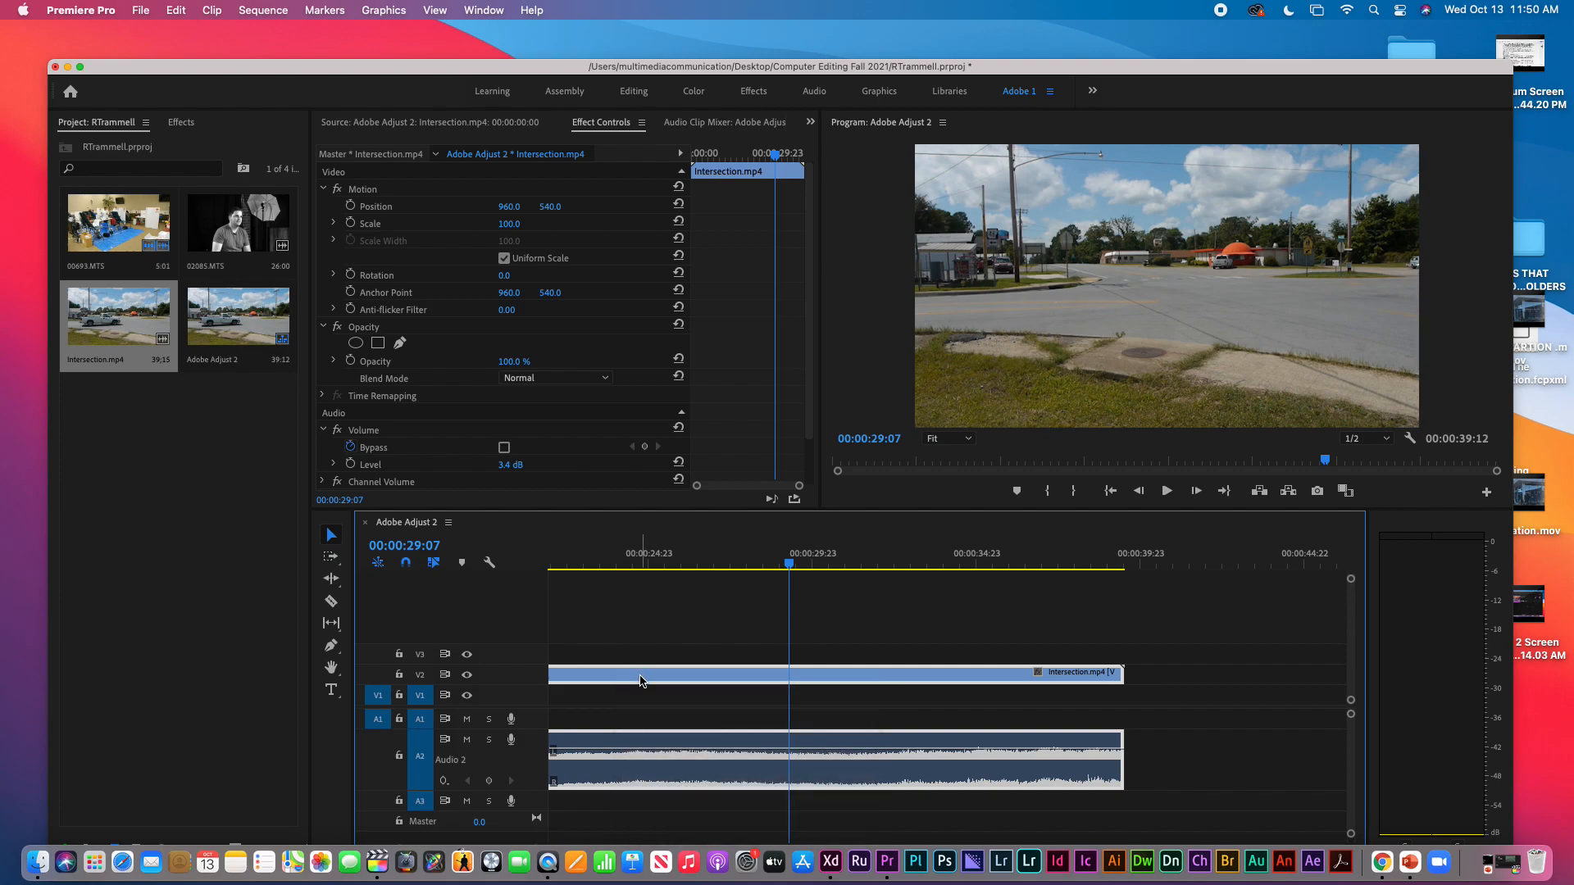
- Delete the Intersection.mp4 clip from the sequence and place a fresh copy on tracks V2 and A2, at the start of the visible timeline range
key("Delete")
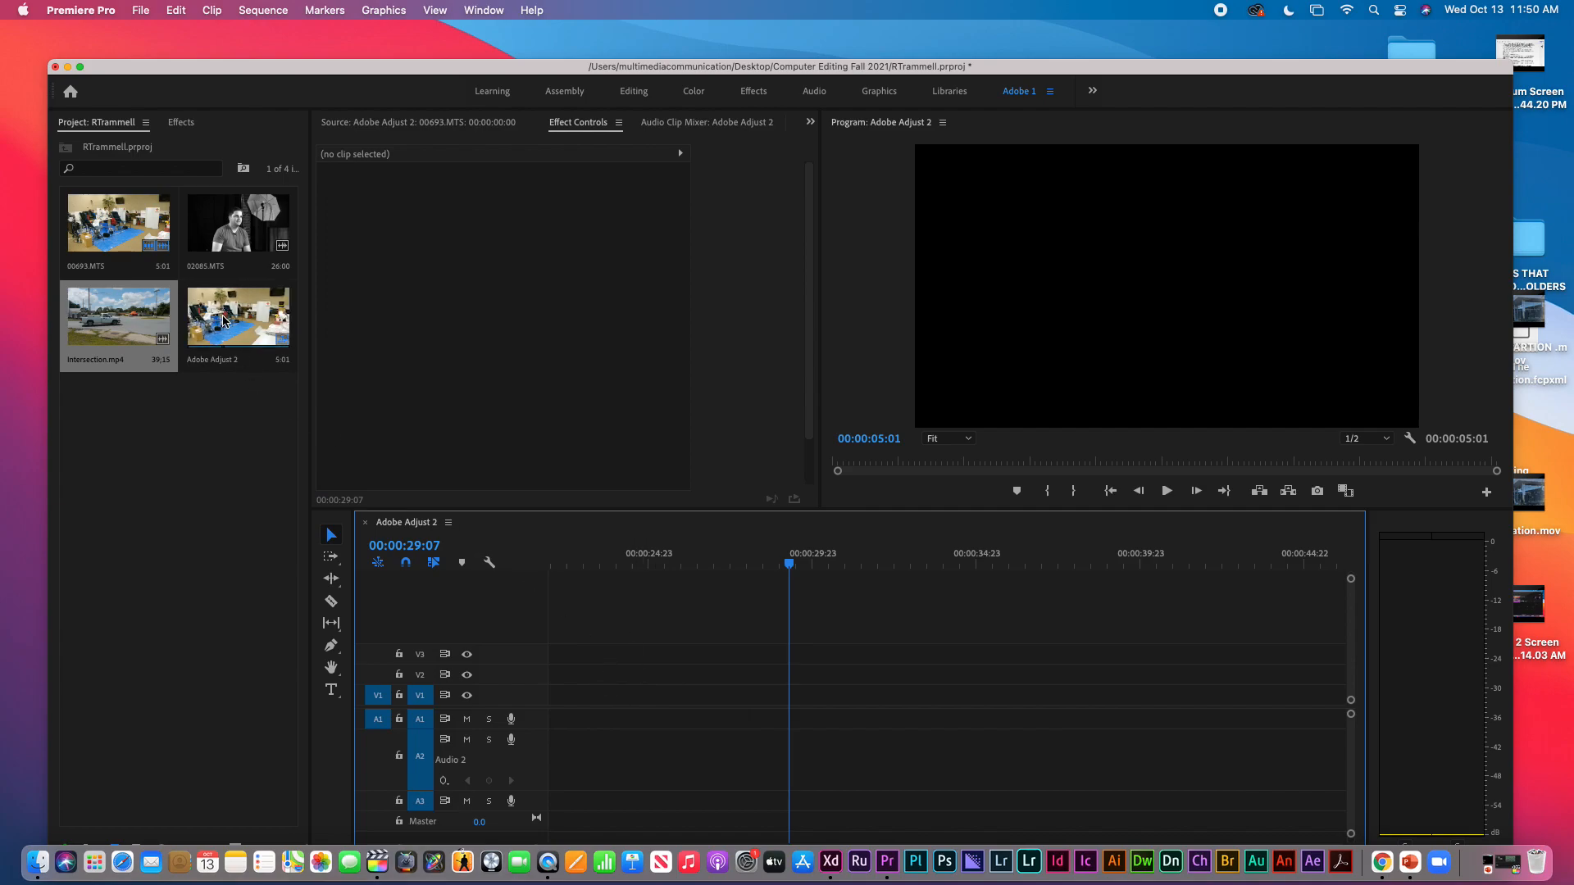
left_click(128, 314)
left_click_drag(127, 310, 555, 753)
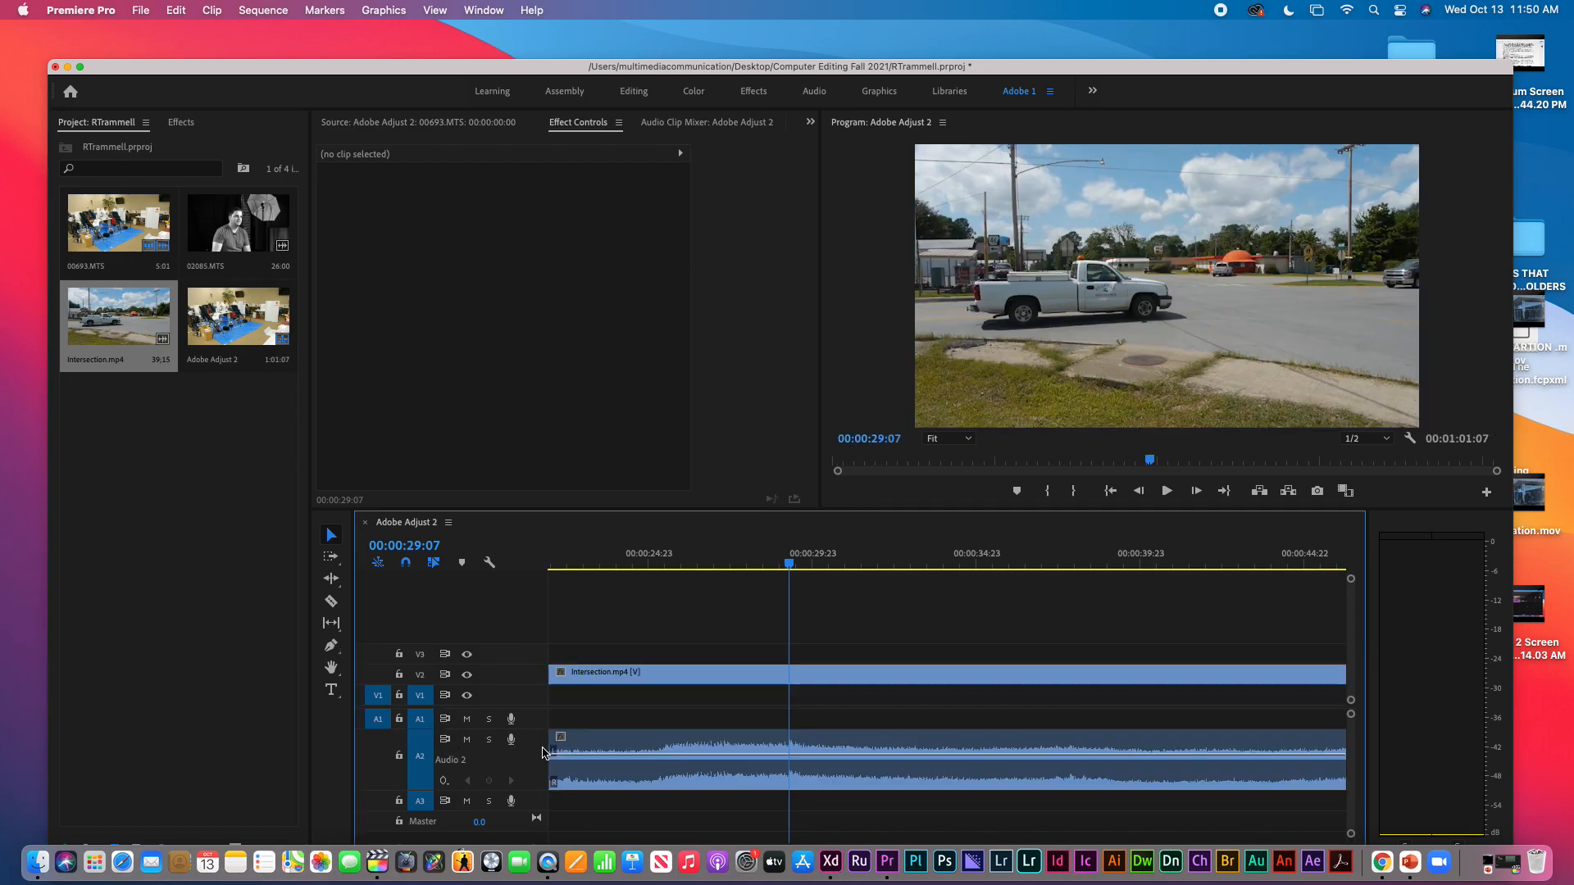
right_click(648, 744)
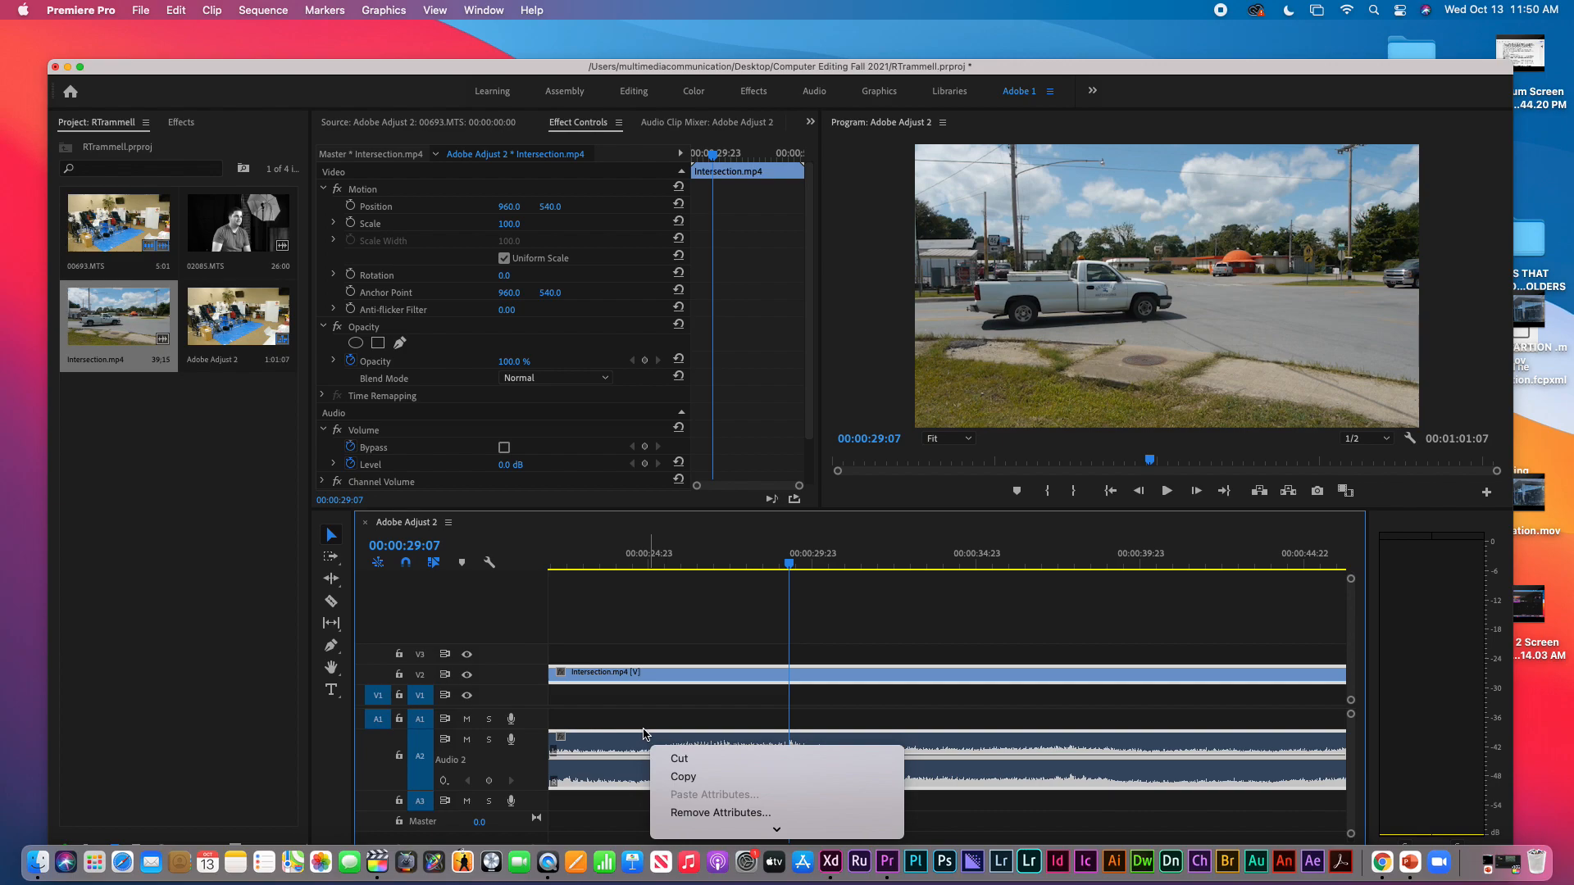
left_click(651, 722)
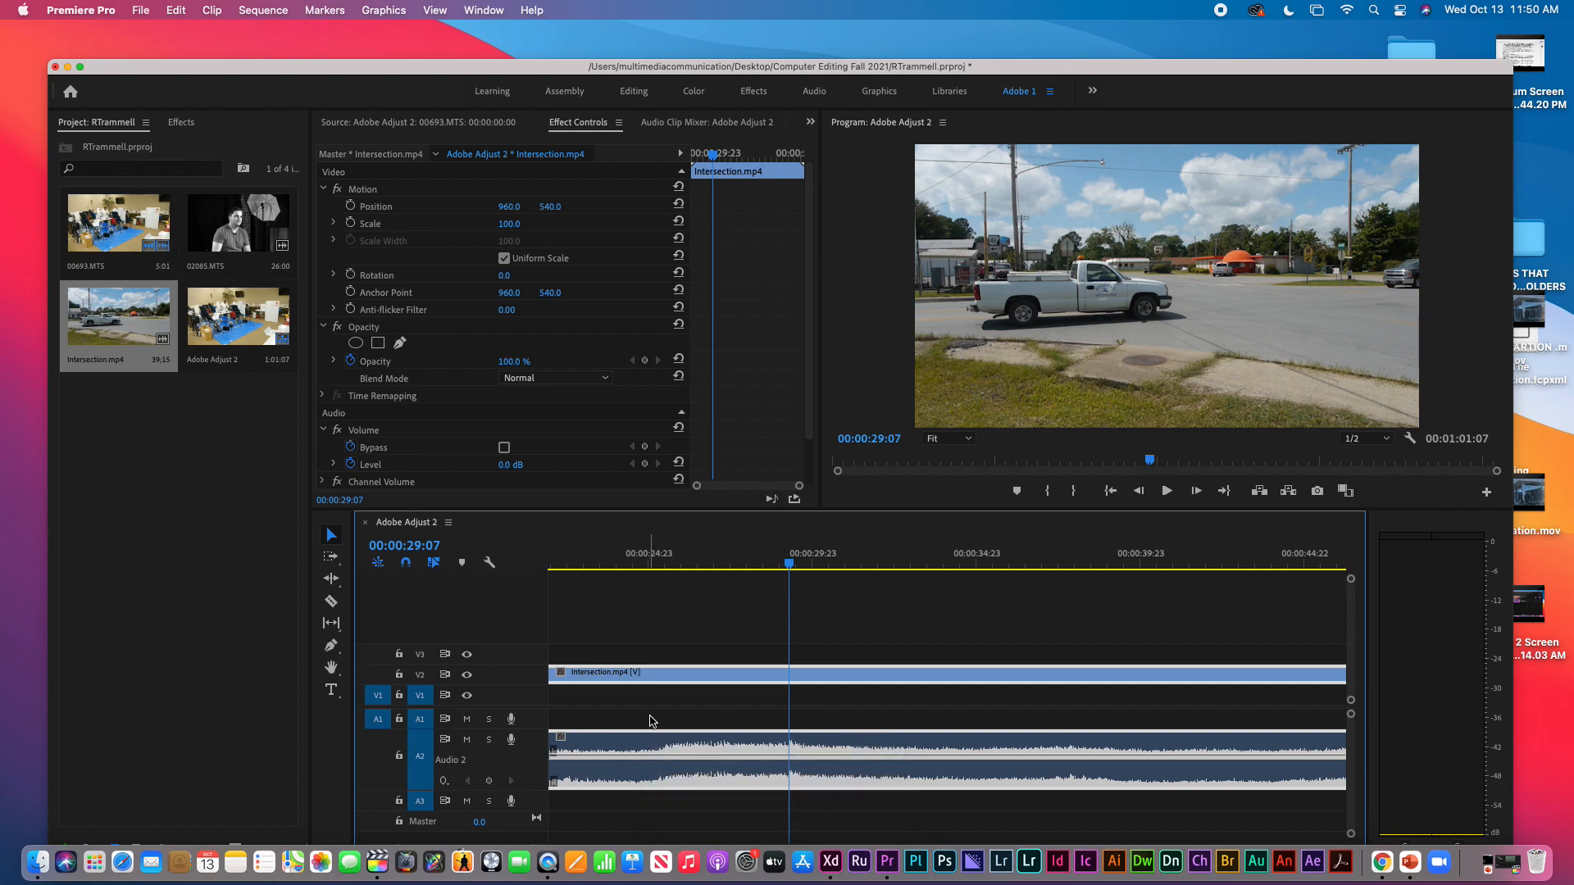
right_click(643, 756)
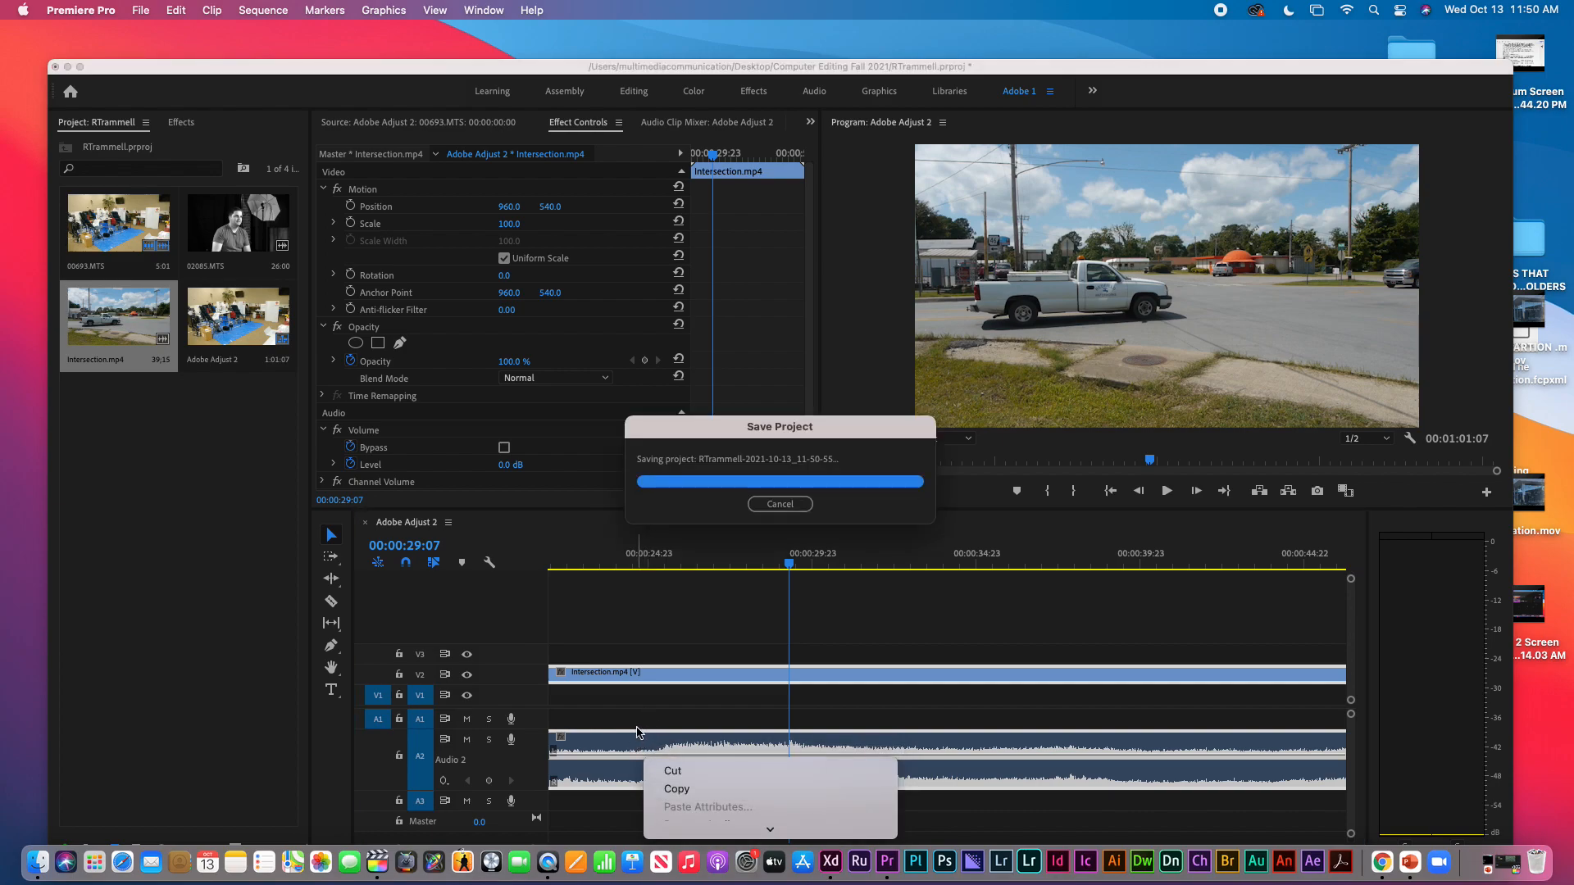
left_click(641, 727)
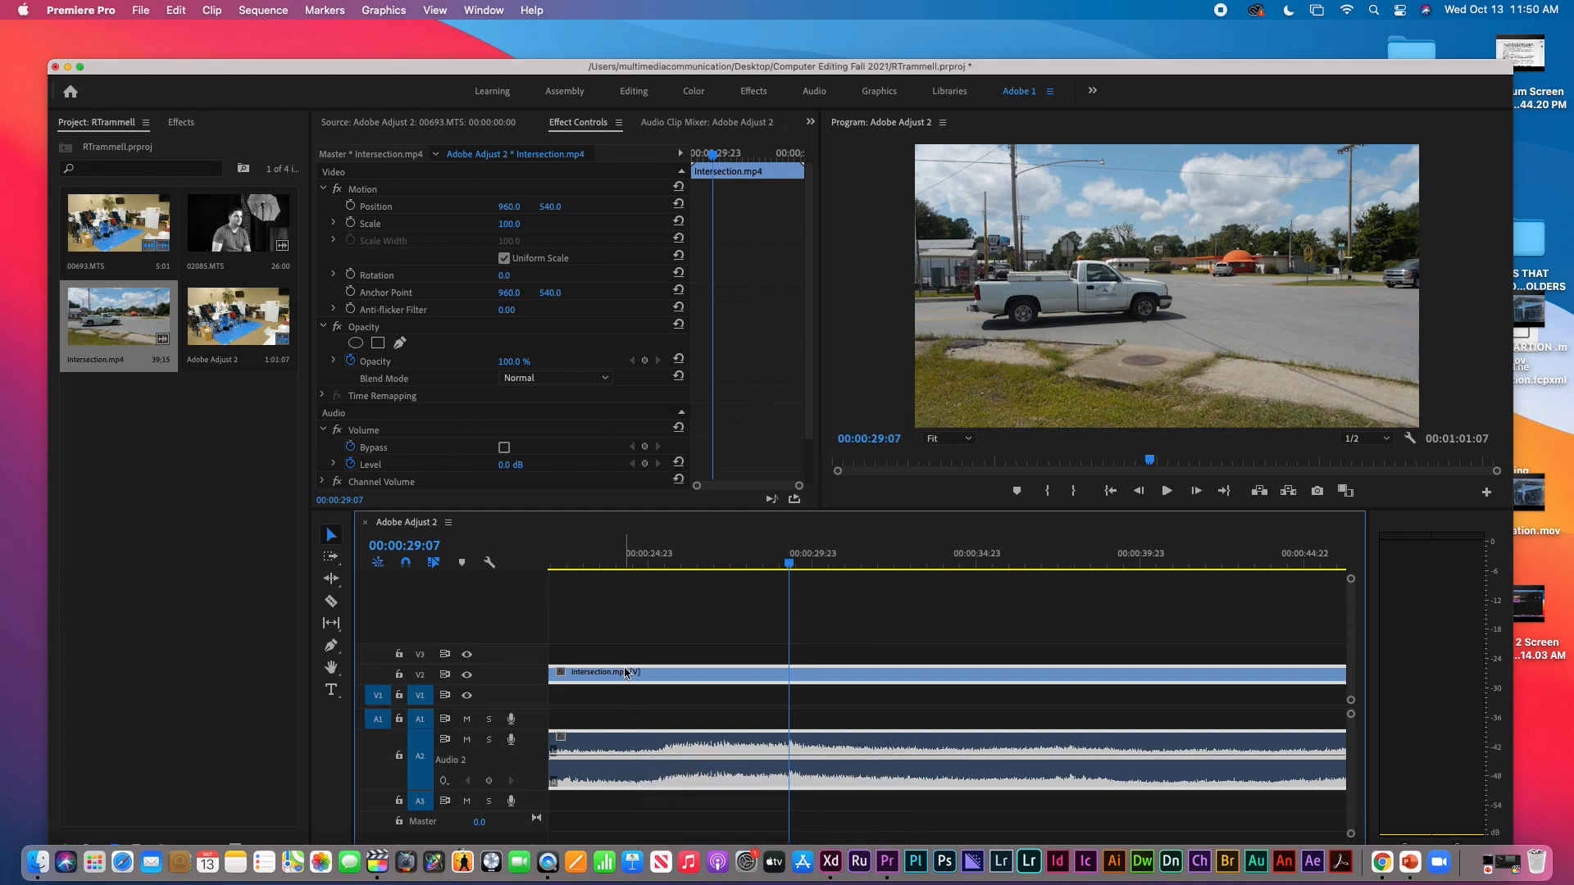
- Remove the motion, opacity, time remapping, volume, channel volume and panner attributes from the Intersection.mp4 clip on V2
right_click(626, 678)
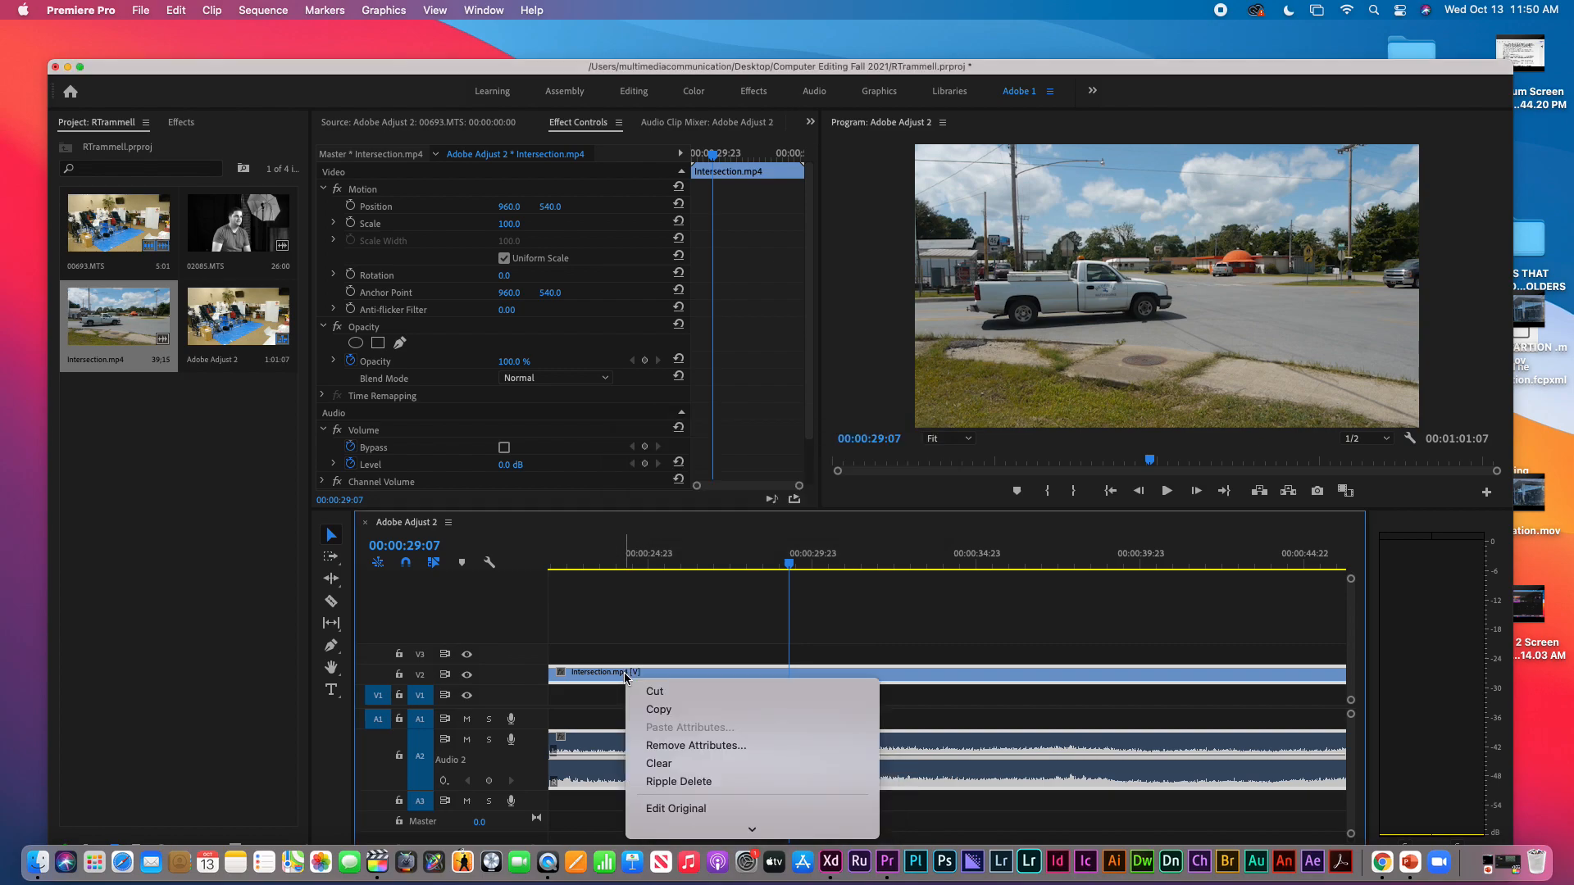
left_click(650, 751)
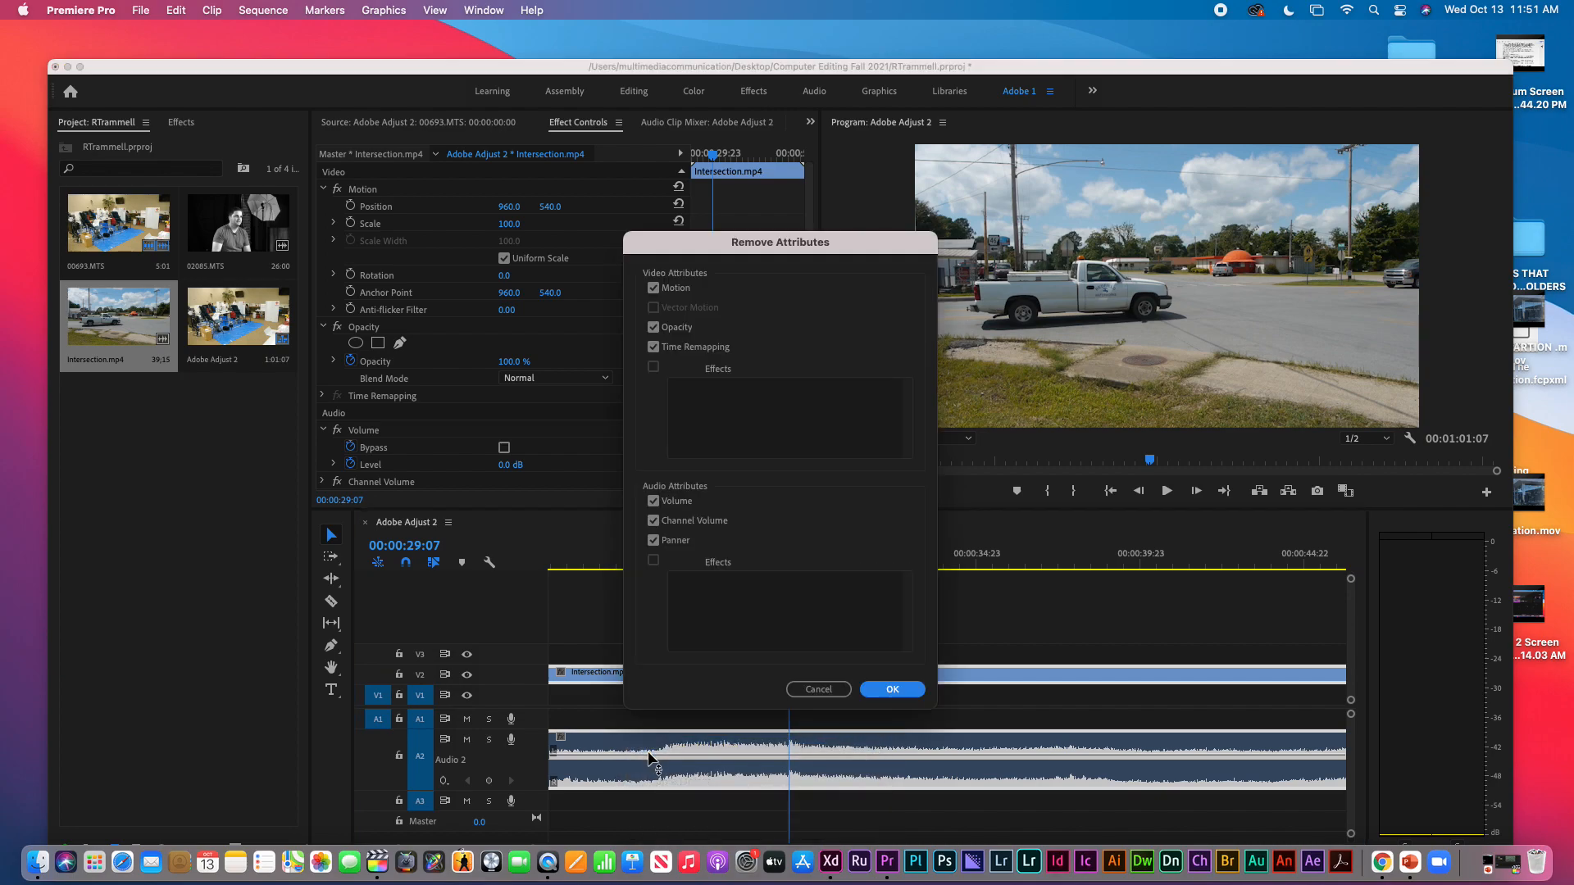
left_click(870, 693)
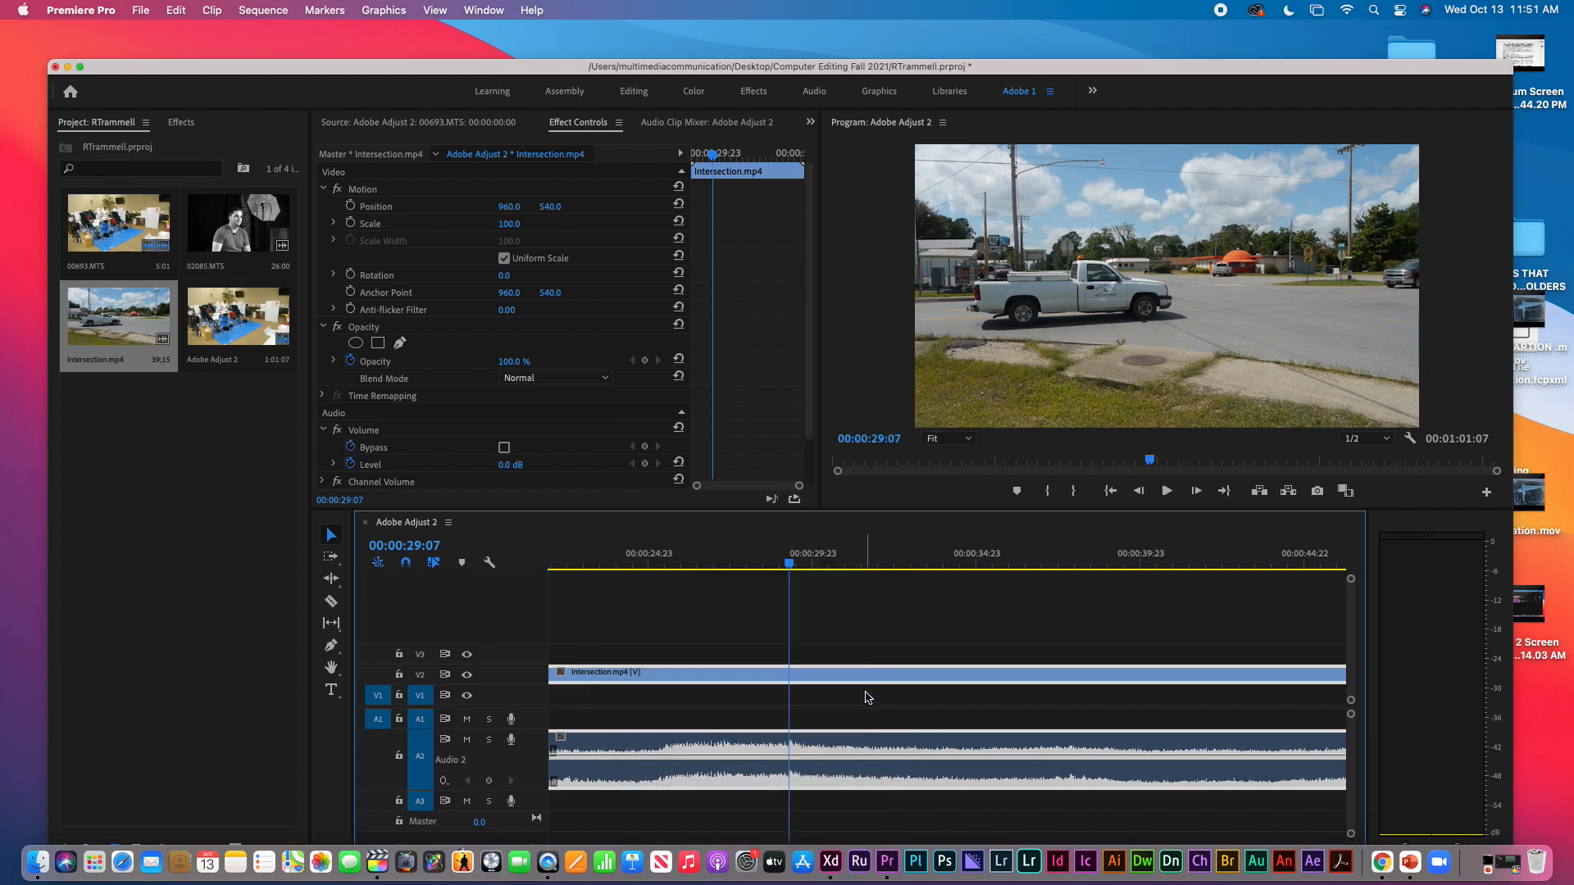
right_click(763, 679)
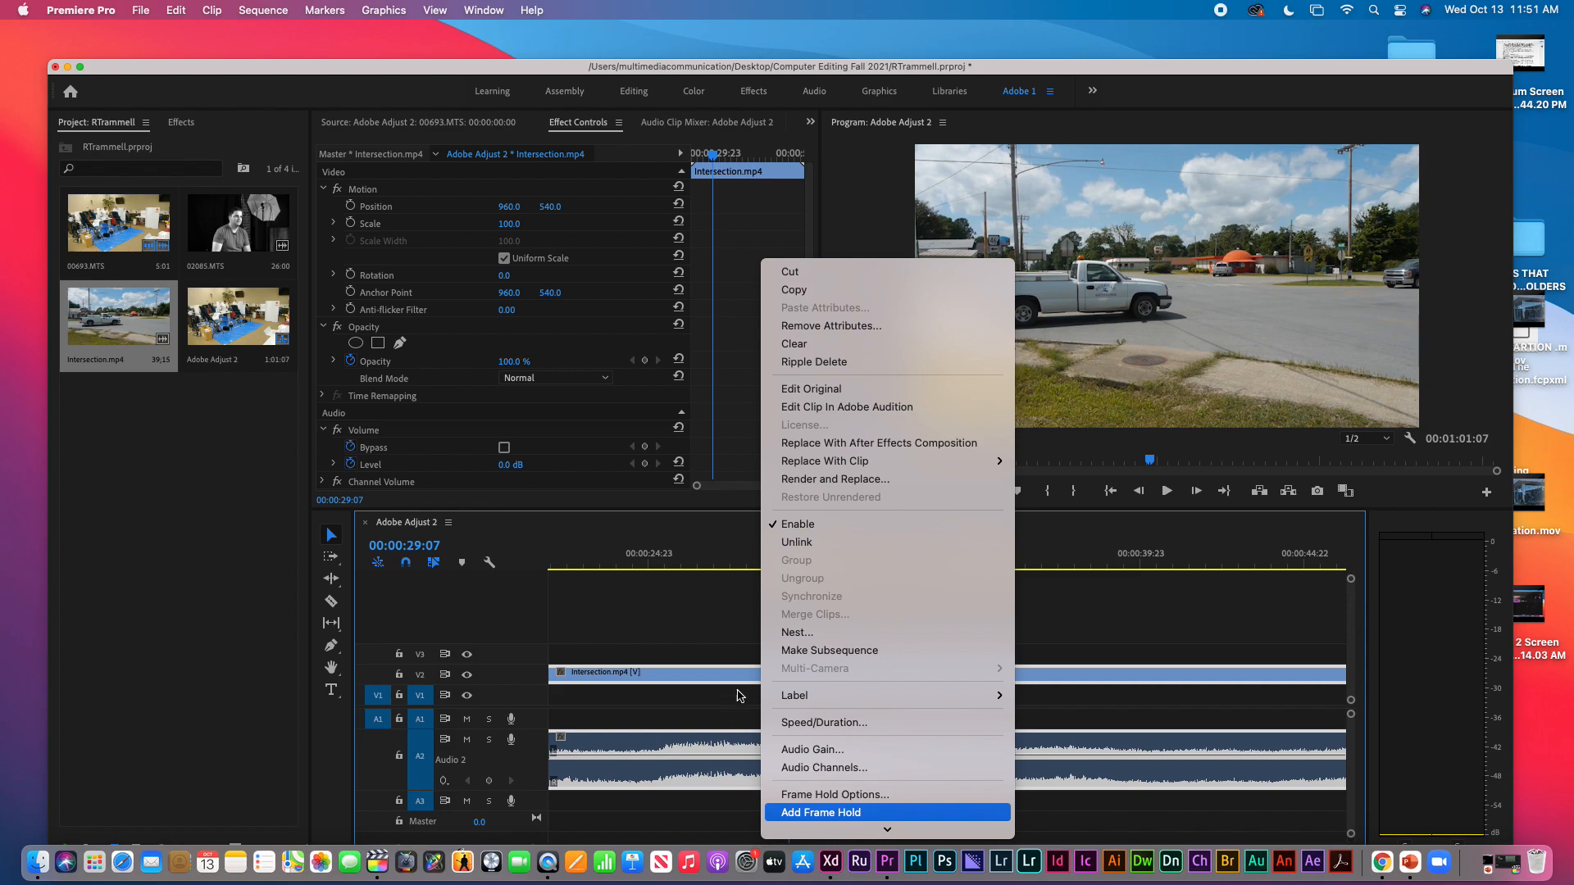
left_click(989, 654)
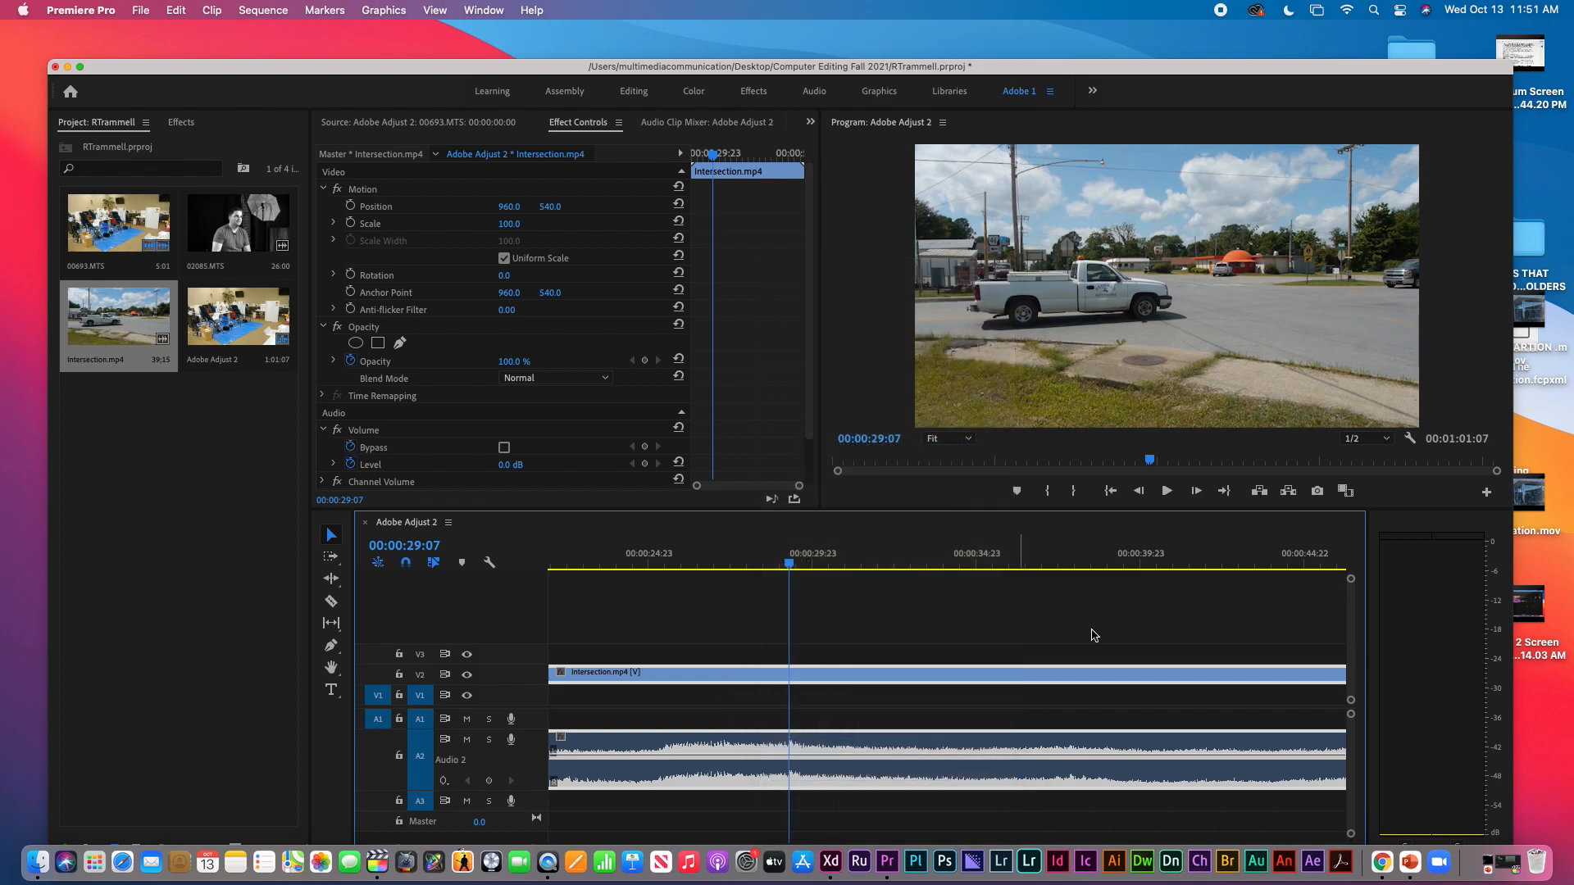
- Delete the Intersection.mp4 clip from tracks V2 and A2 and move the playhead to 00:00:04:00
left_click_drag(718, 636, 605, 786)
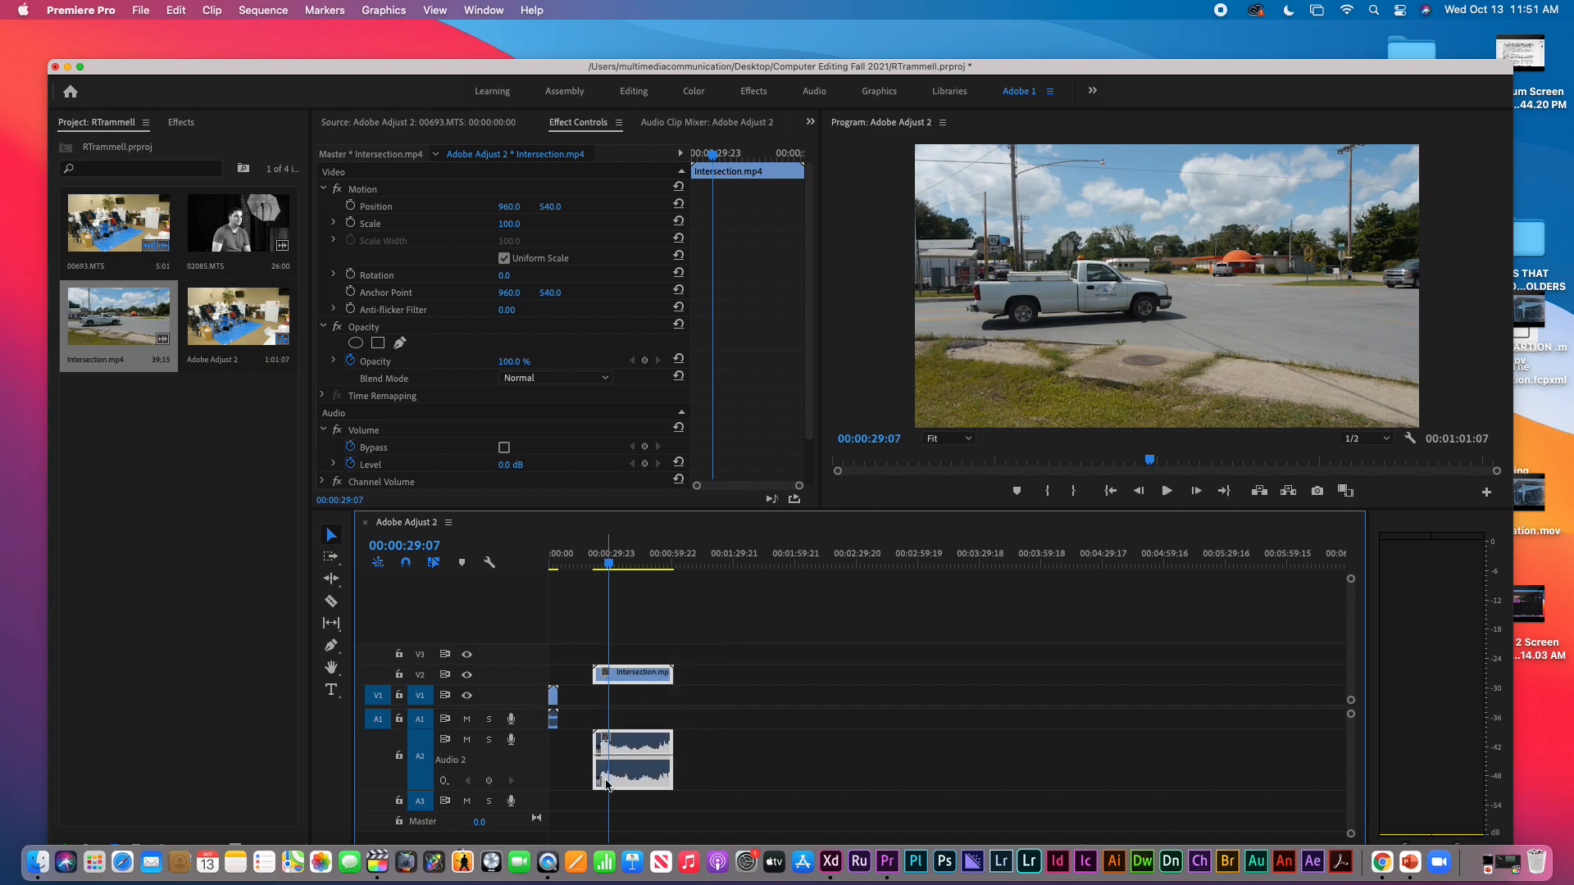
key("Delete")
left_click(556, 560)
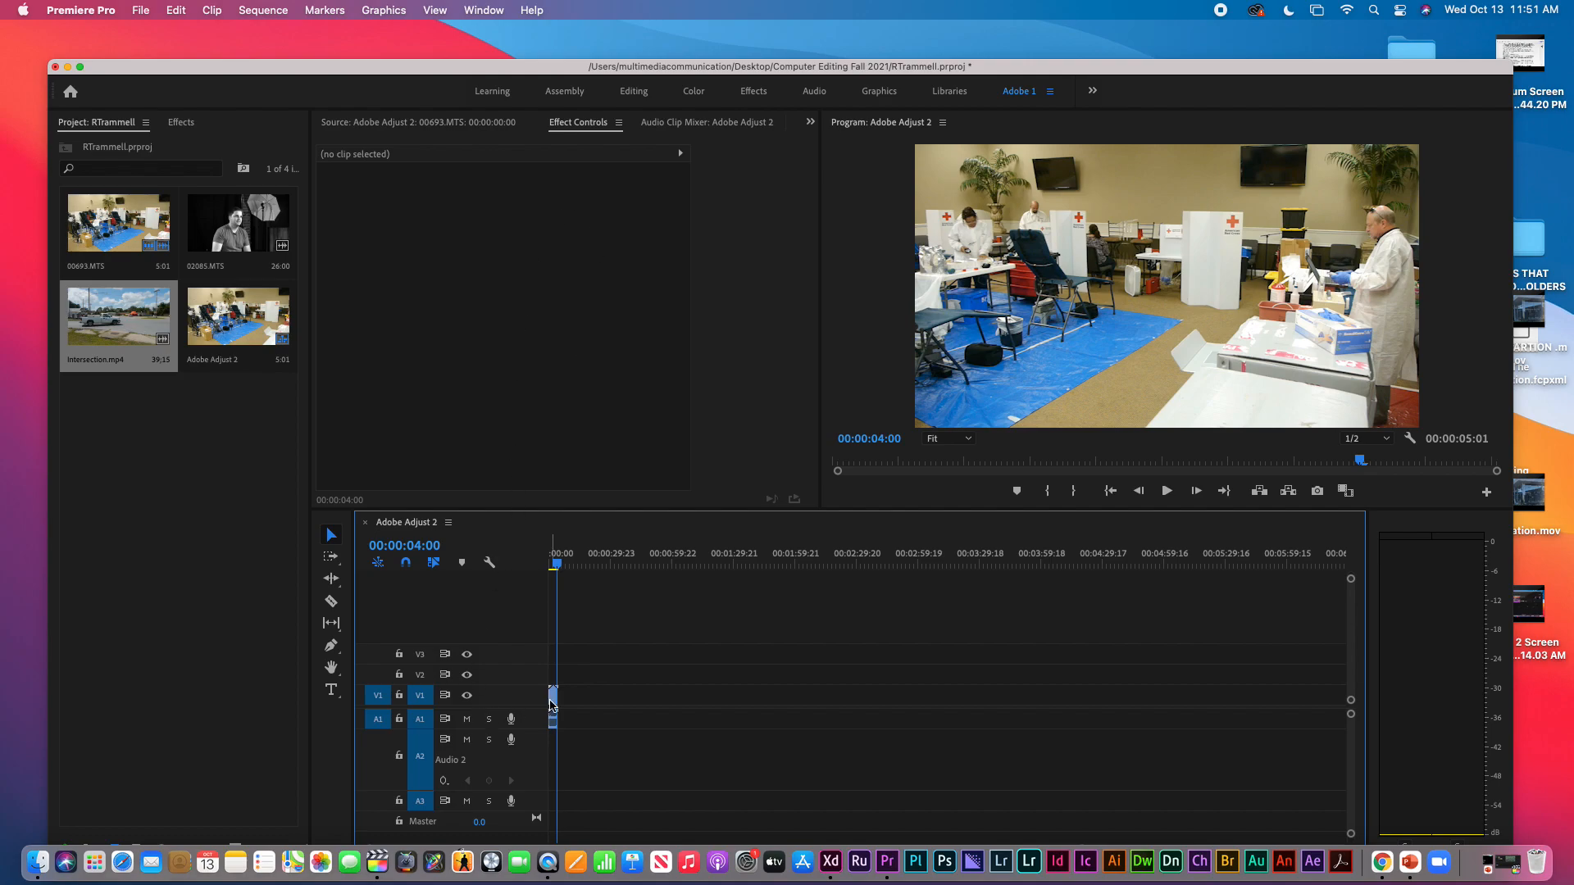
- Show the effect settings of the 00693.MTS clip on track V1
key("=")
key("=")
key("=")
key("=")
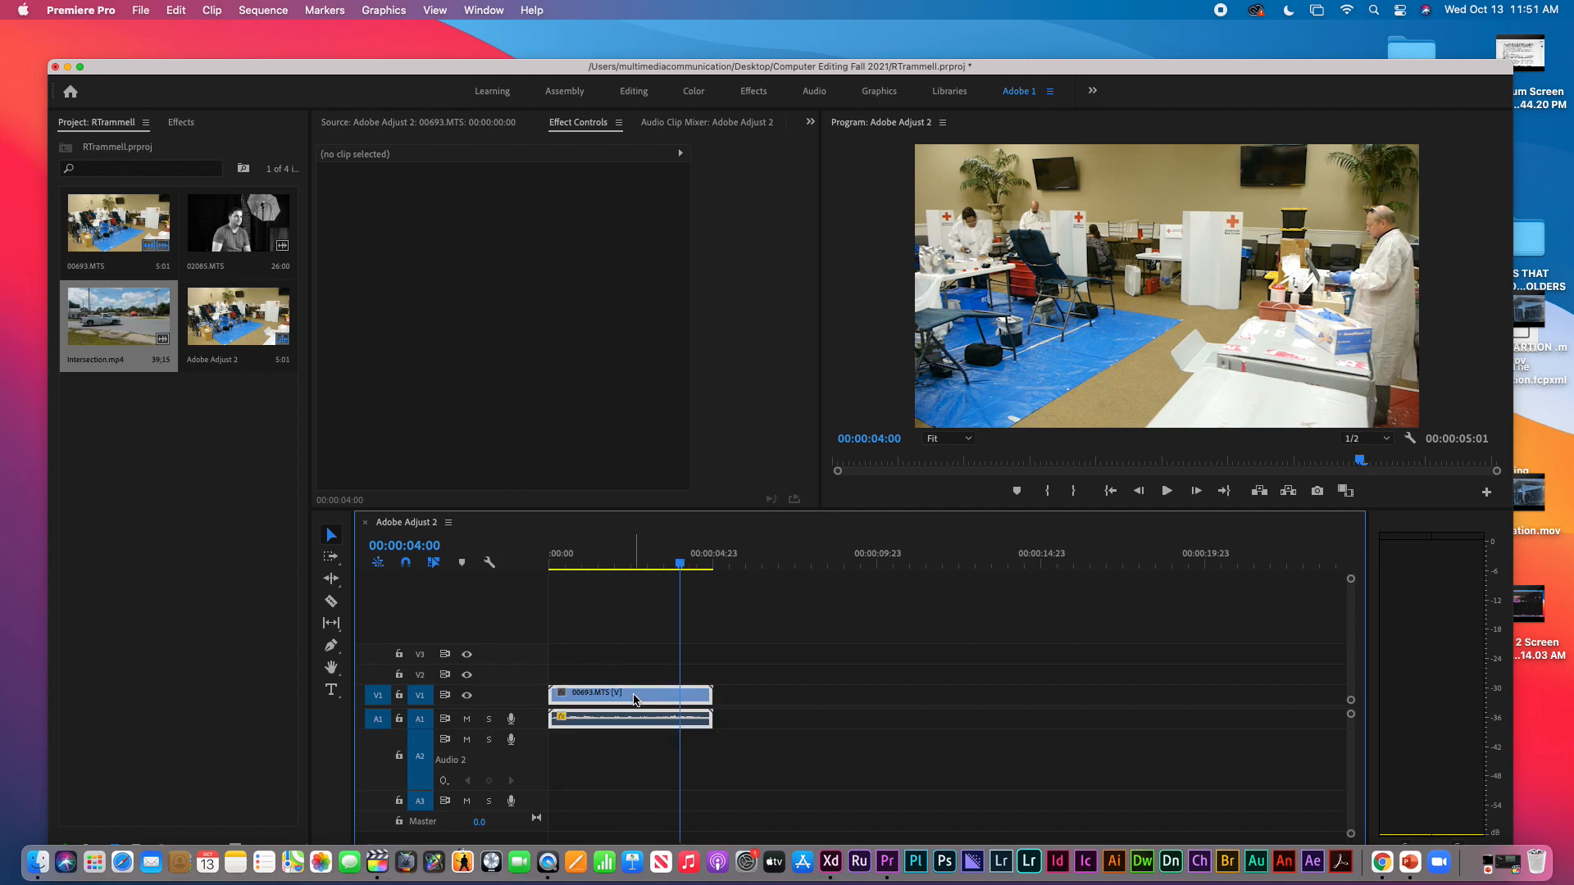
double_click(635, 699)
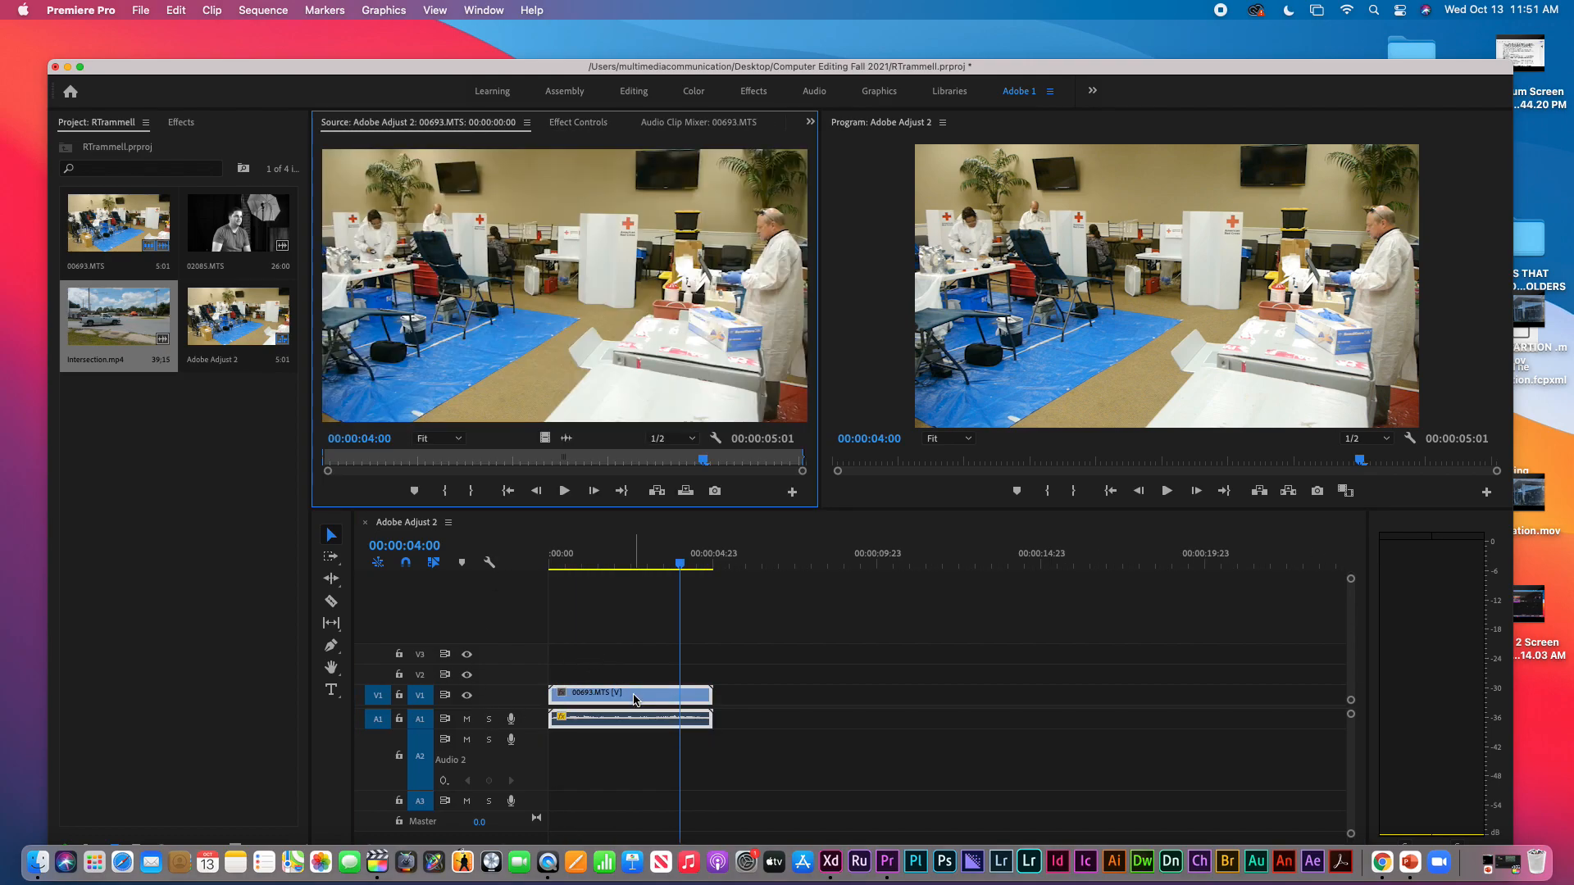
left_click(586, 123)
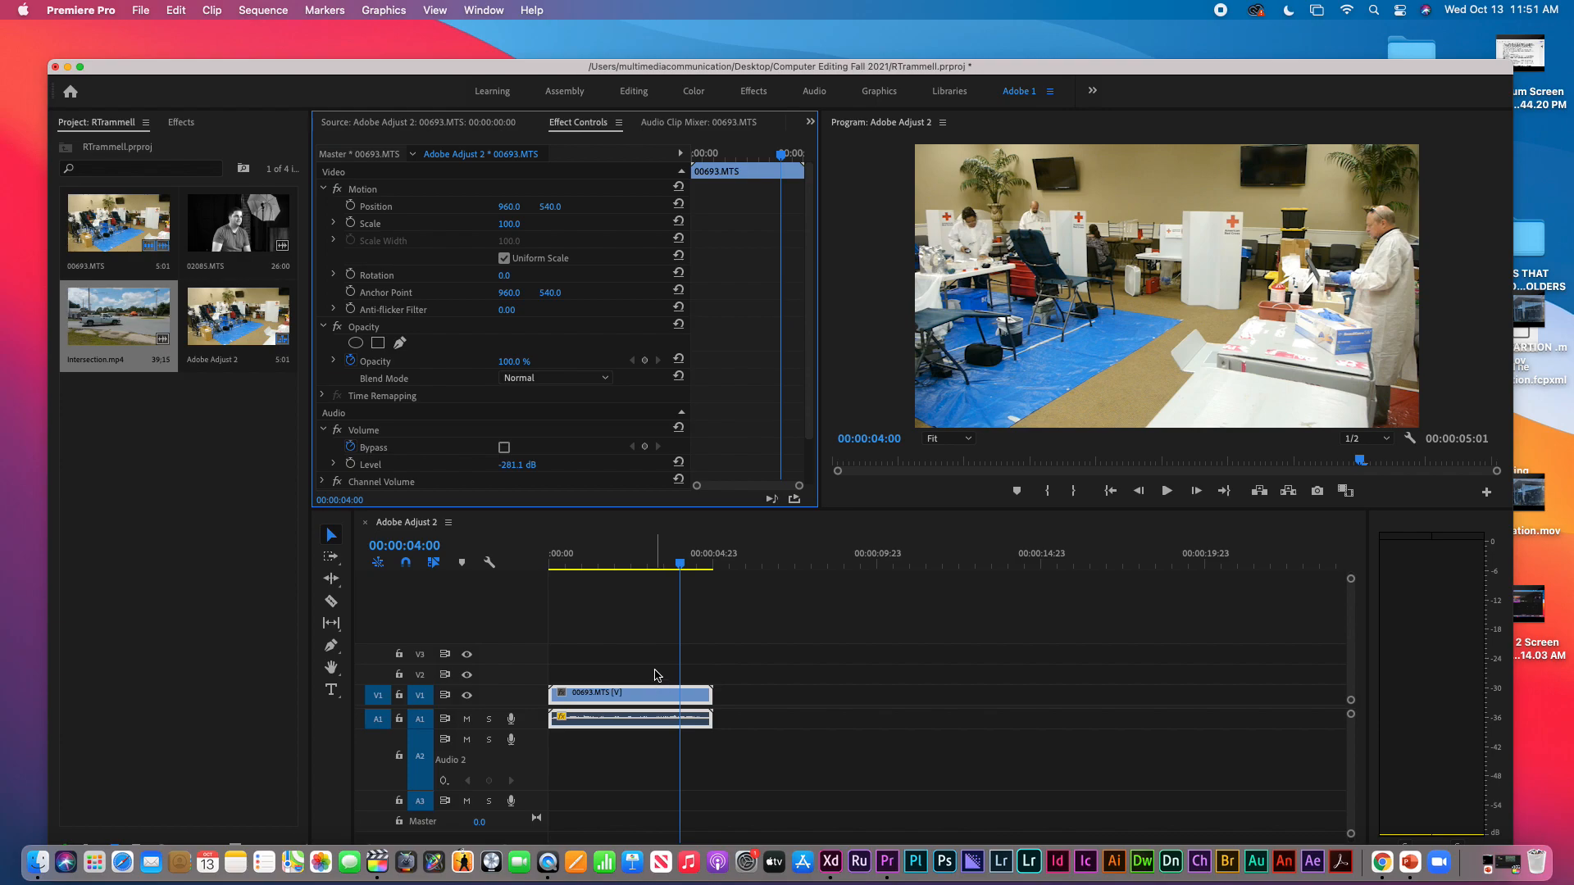
right_click(652, 696)
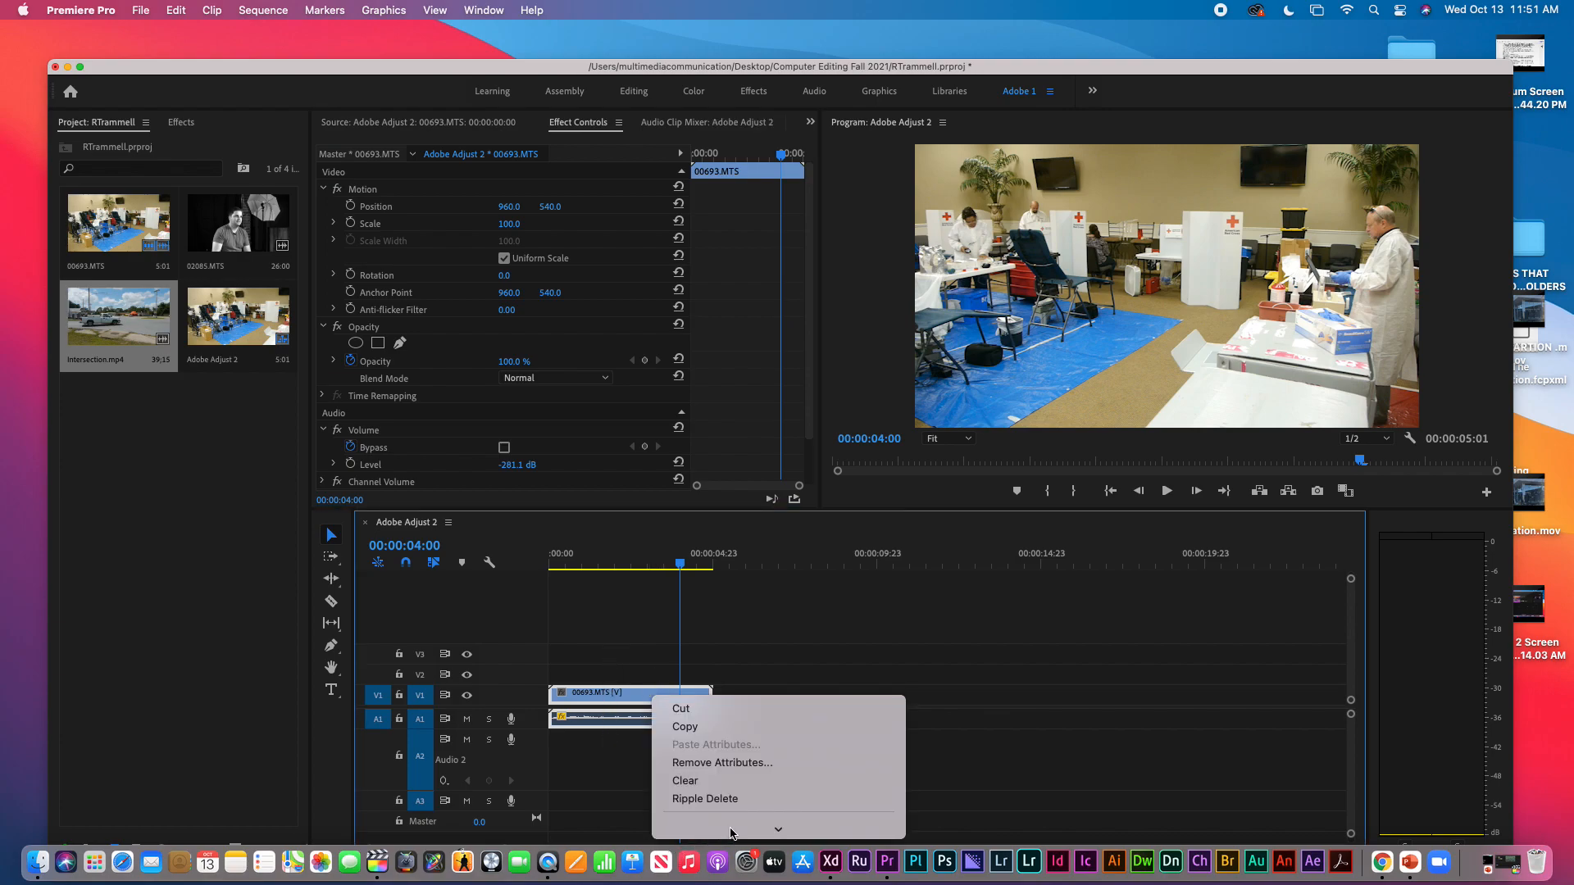
mouse_move(732, 833)
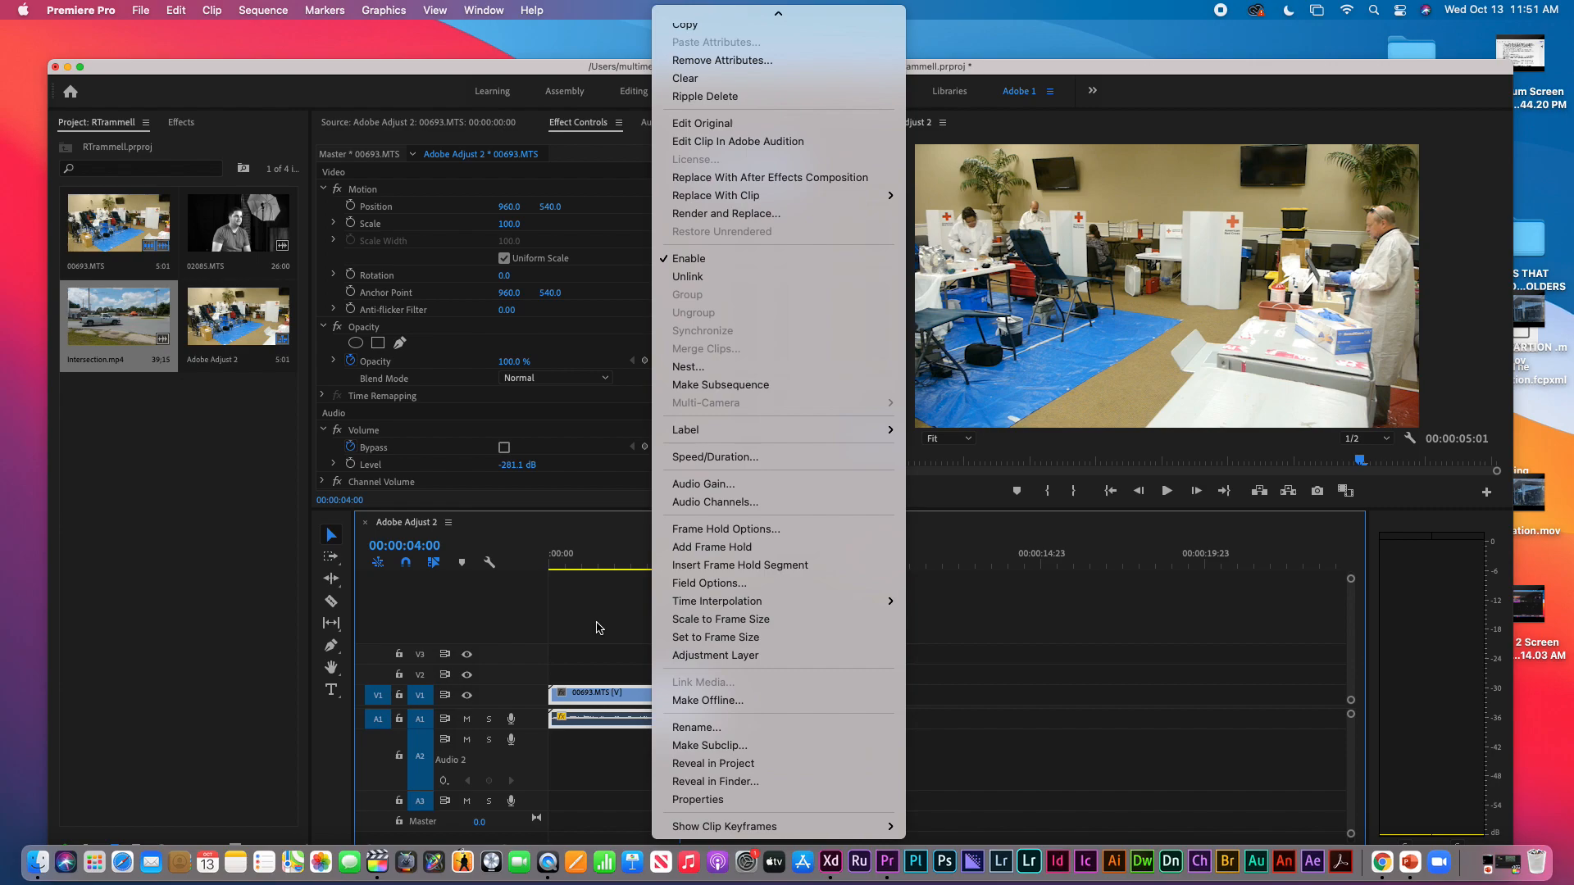
left_click(736, 487)
left_click(878, 468)
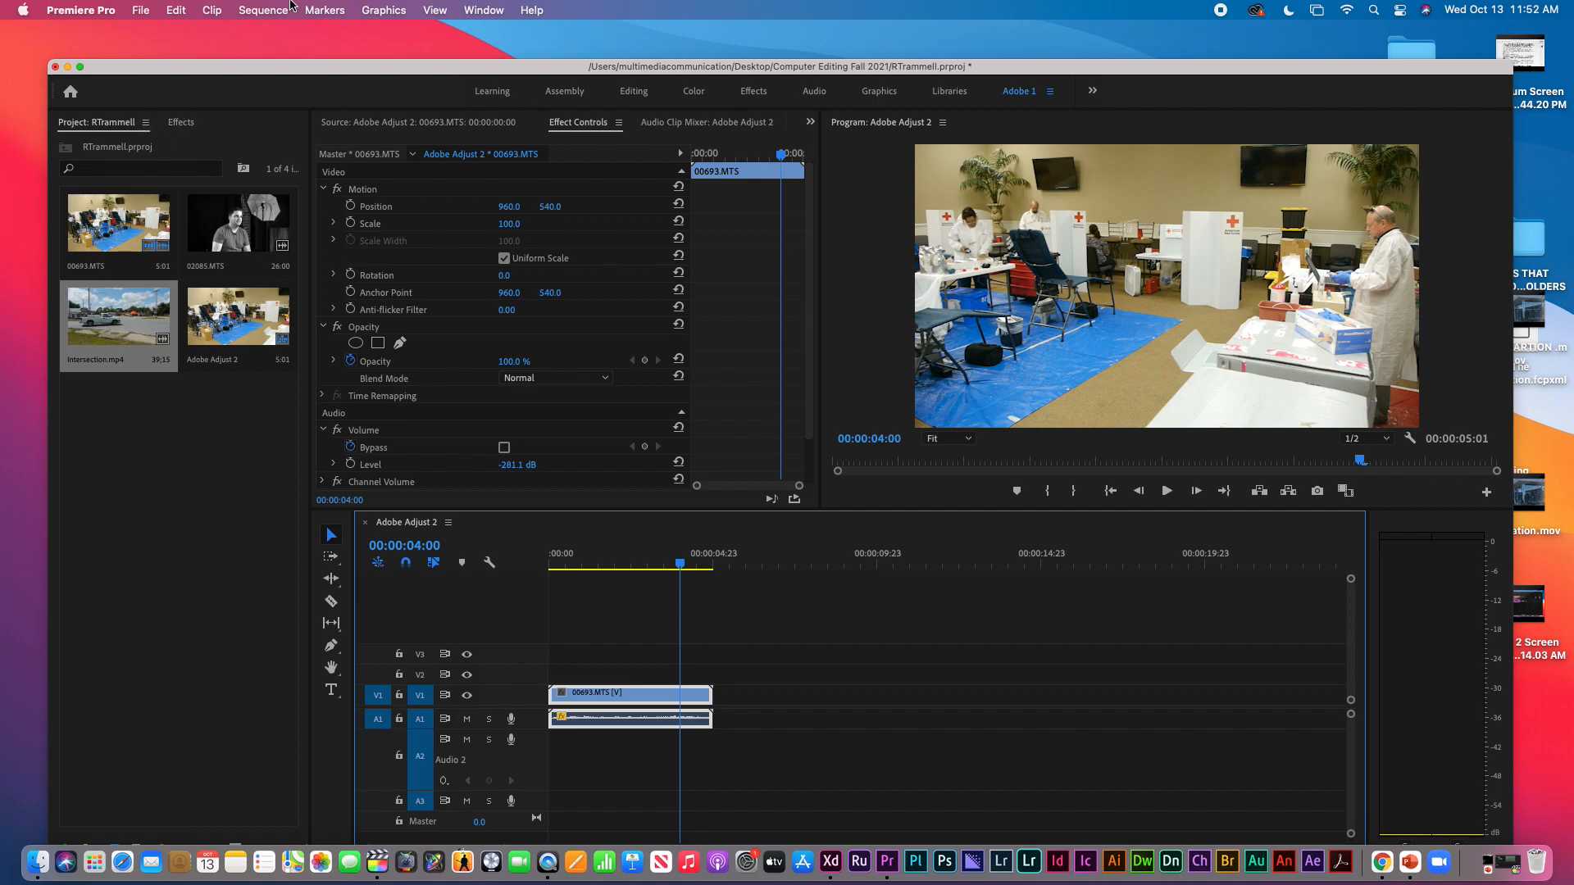
left_click(484, 10)
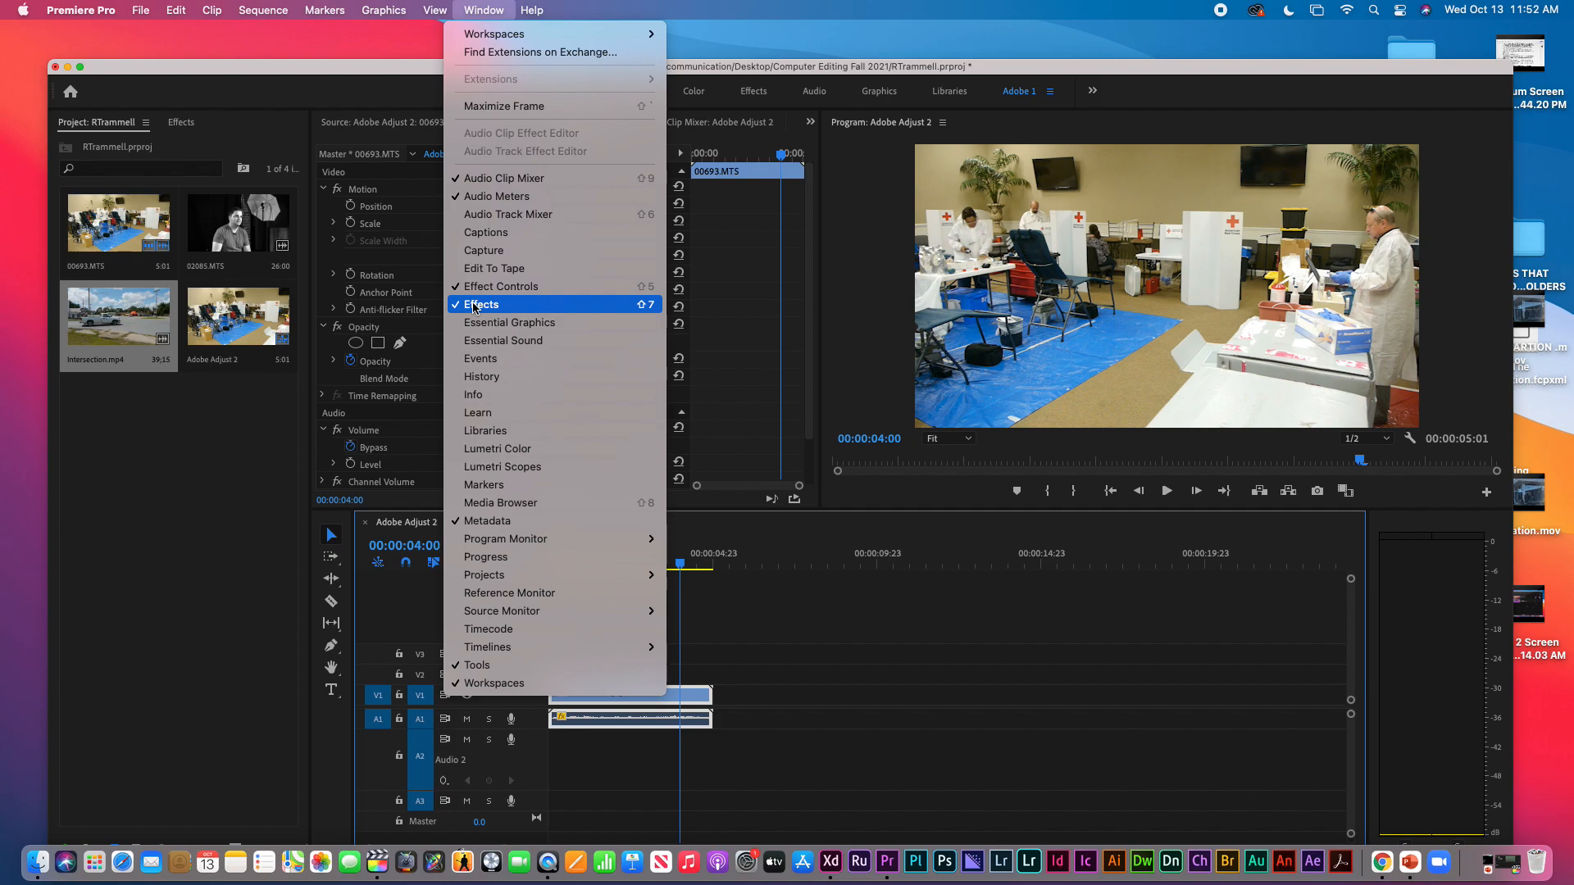
left_click(208, 443)
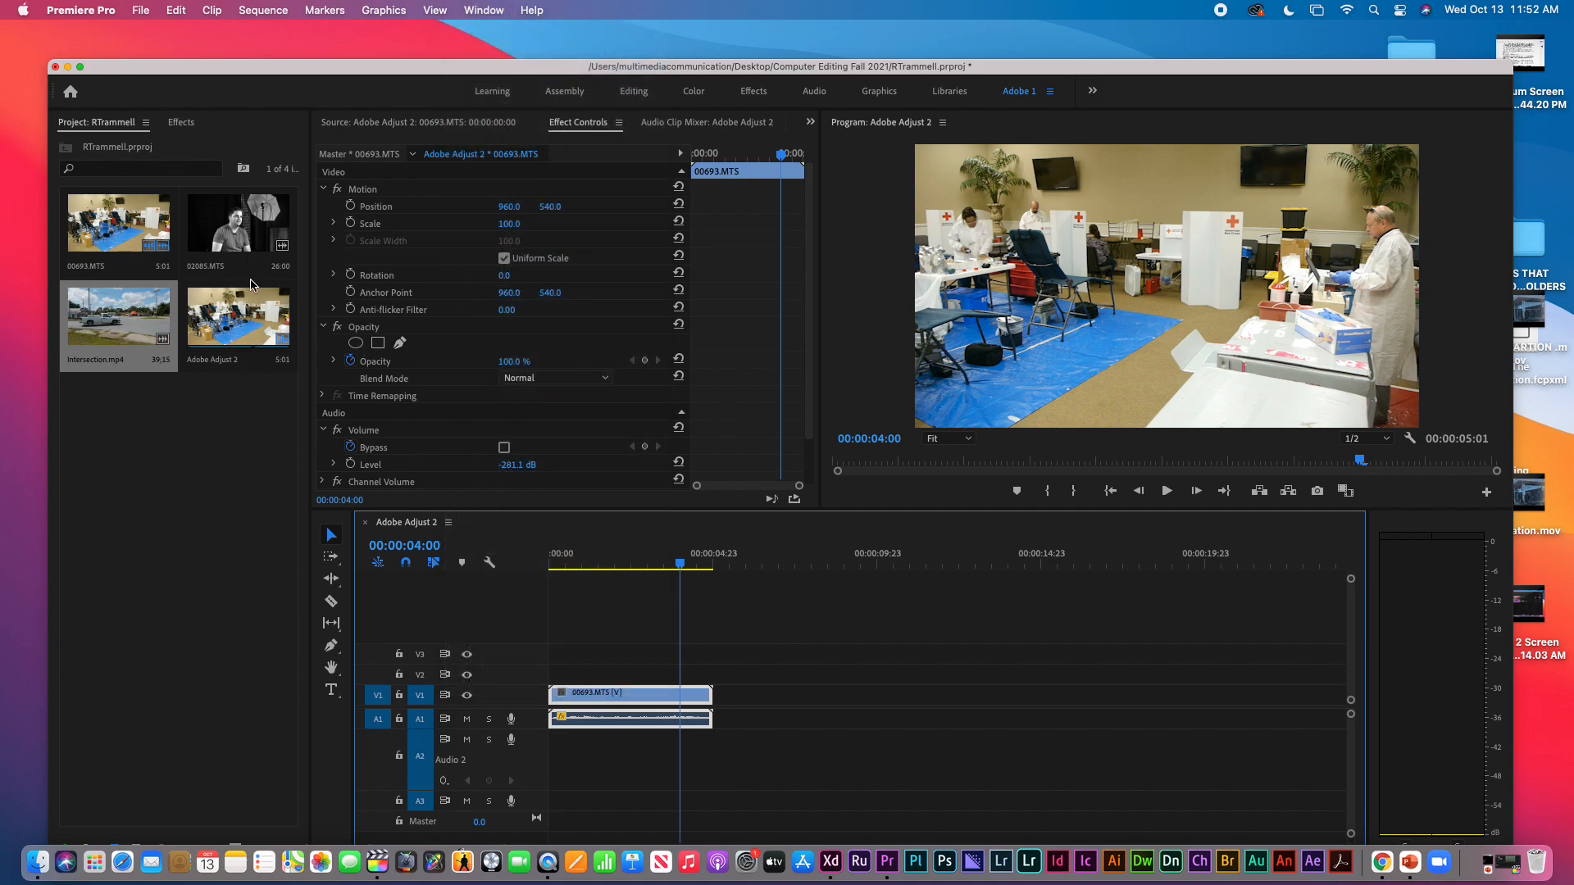
- Apply the ProcAmp effect from the Adjust group of the video effects to the 00693.MTS clip on V1
left_click(180, 123)
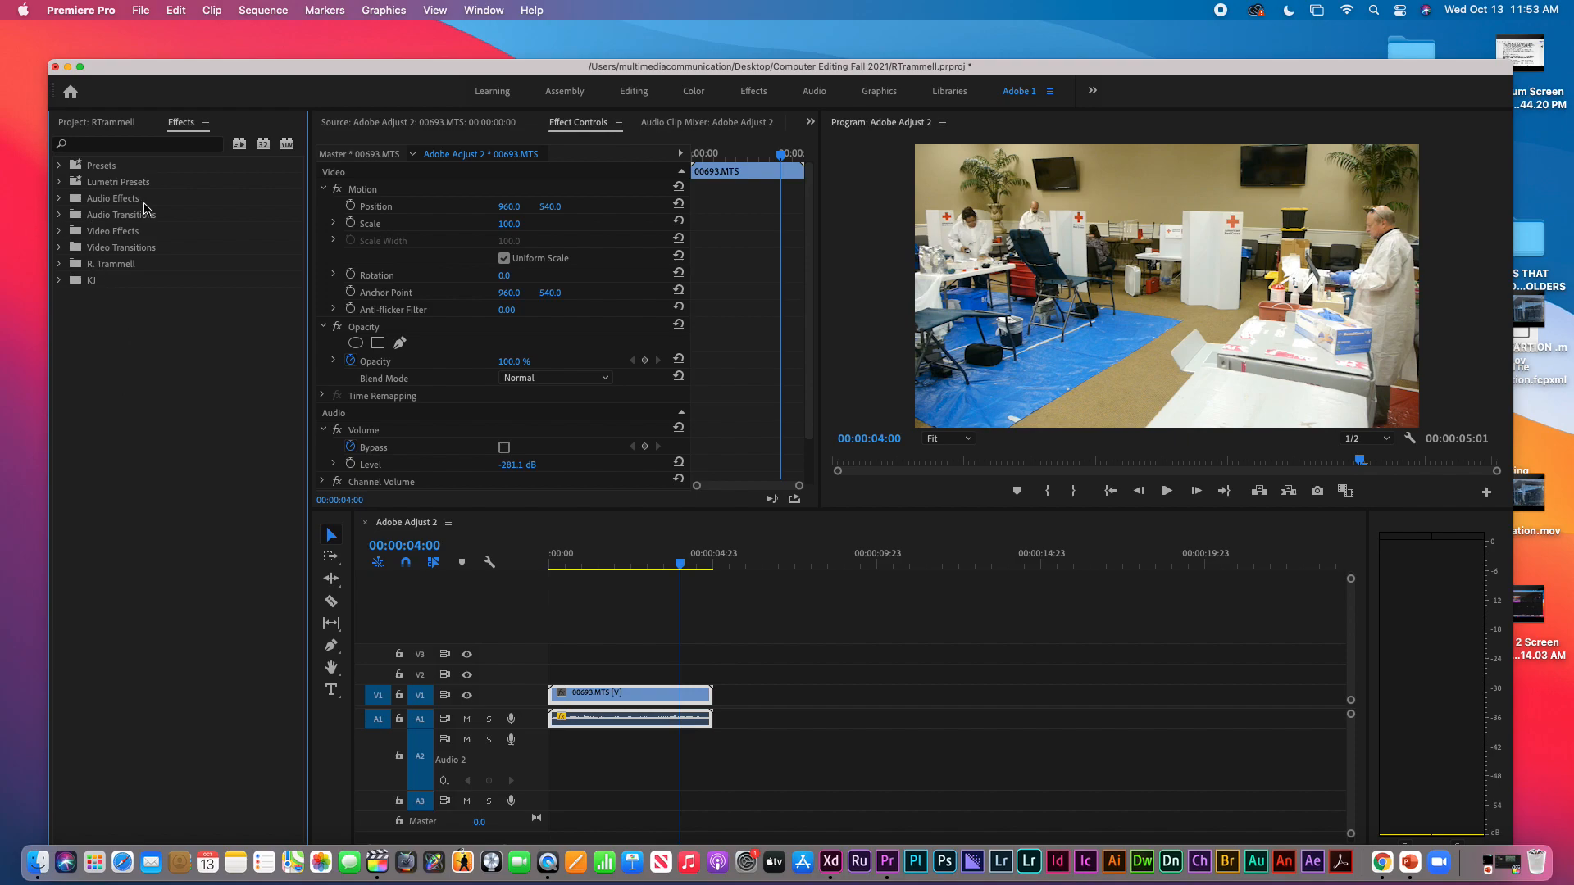
left_click(61, 233)
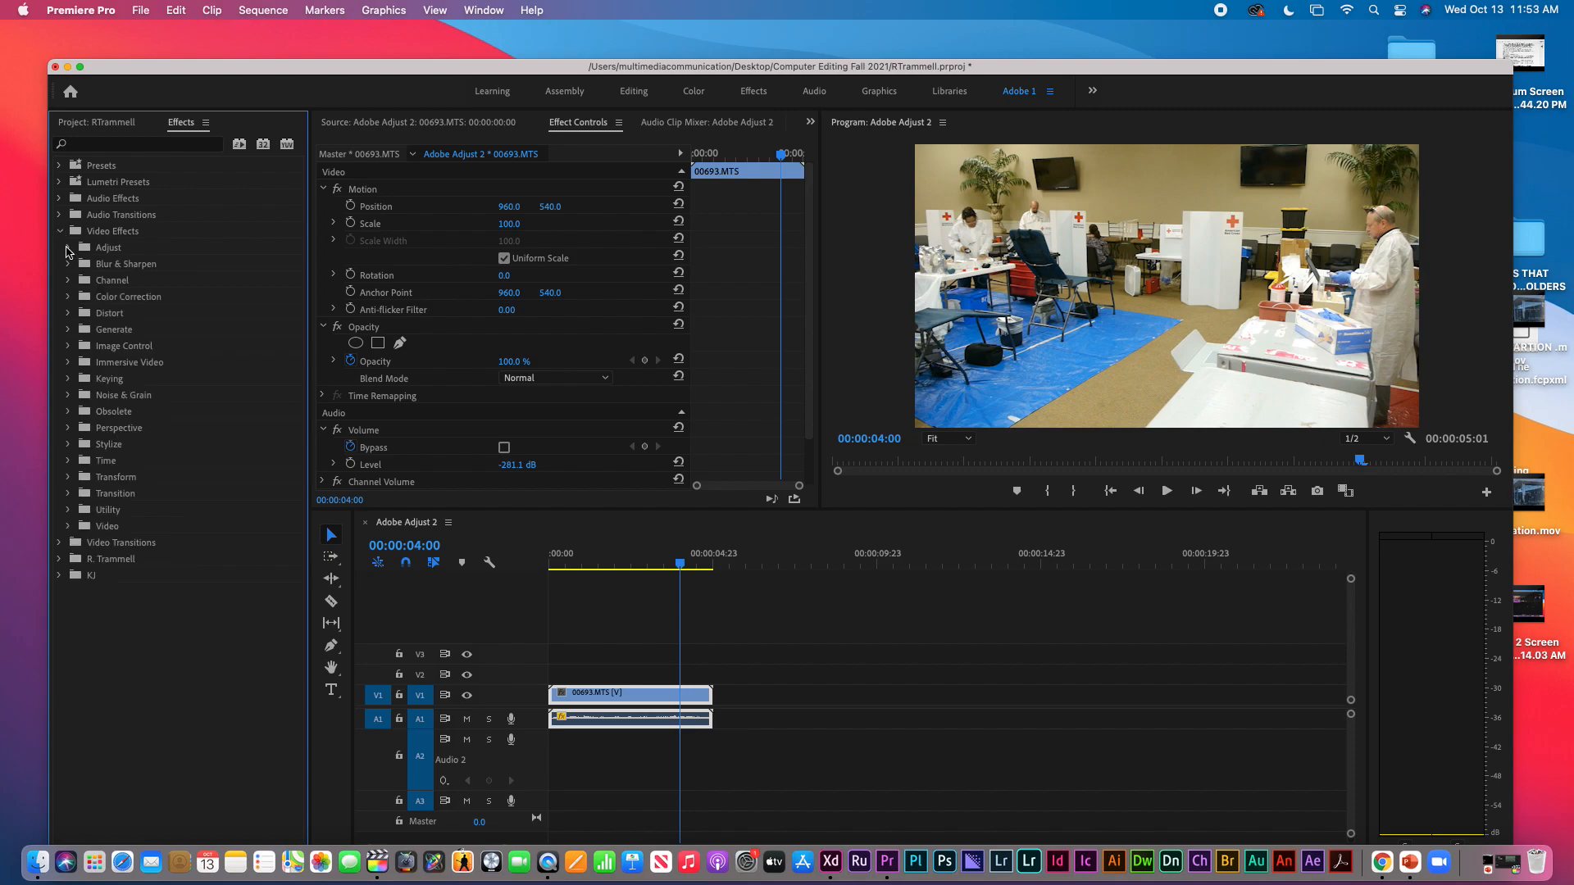
left_click(68, 249)
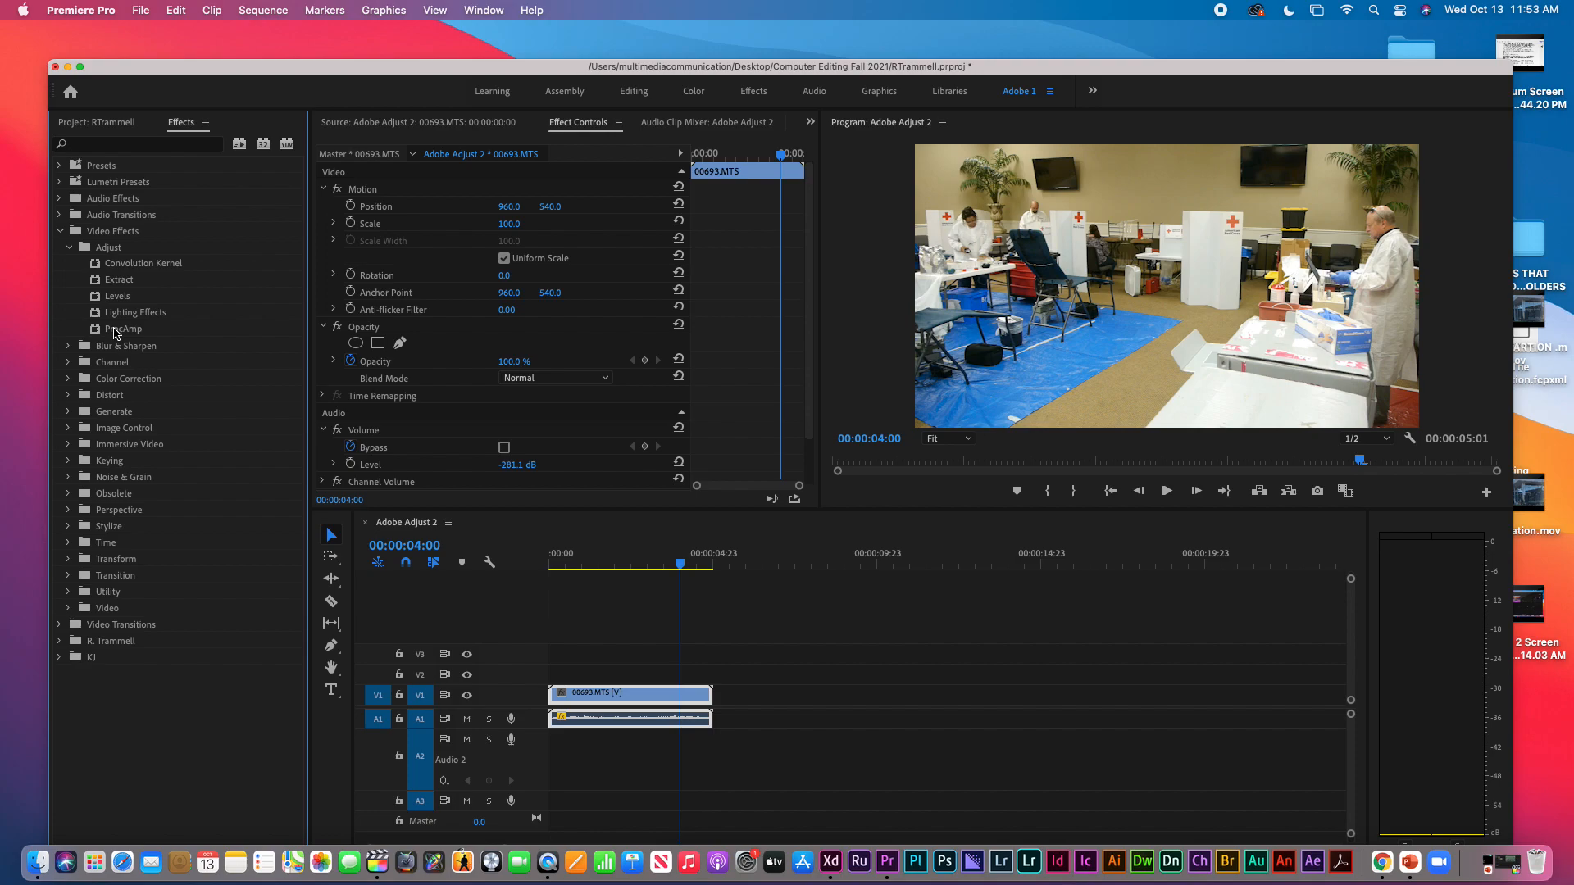
left_click(116, 332)
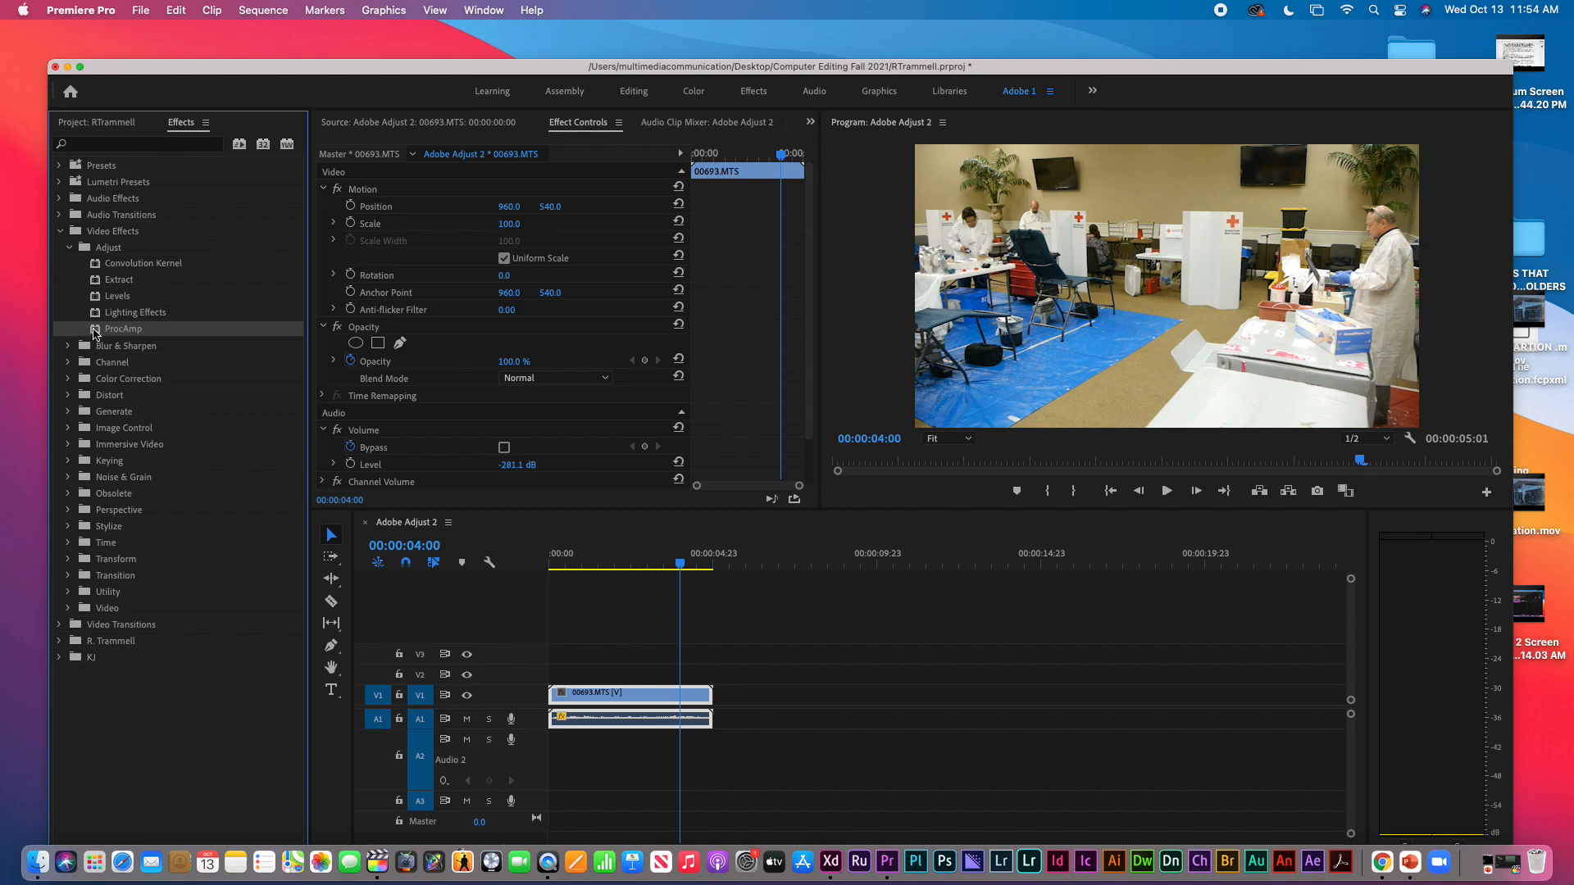
left_click_drag(91, 336, 193, 332)
left_click_drag(96, 333, 585, 697)
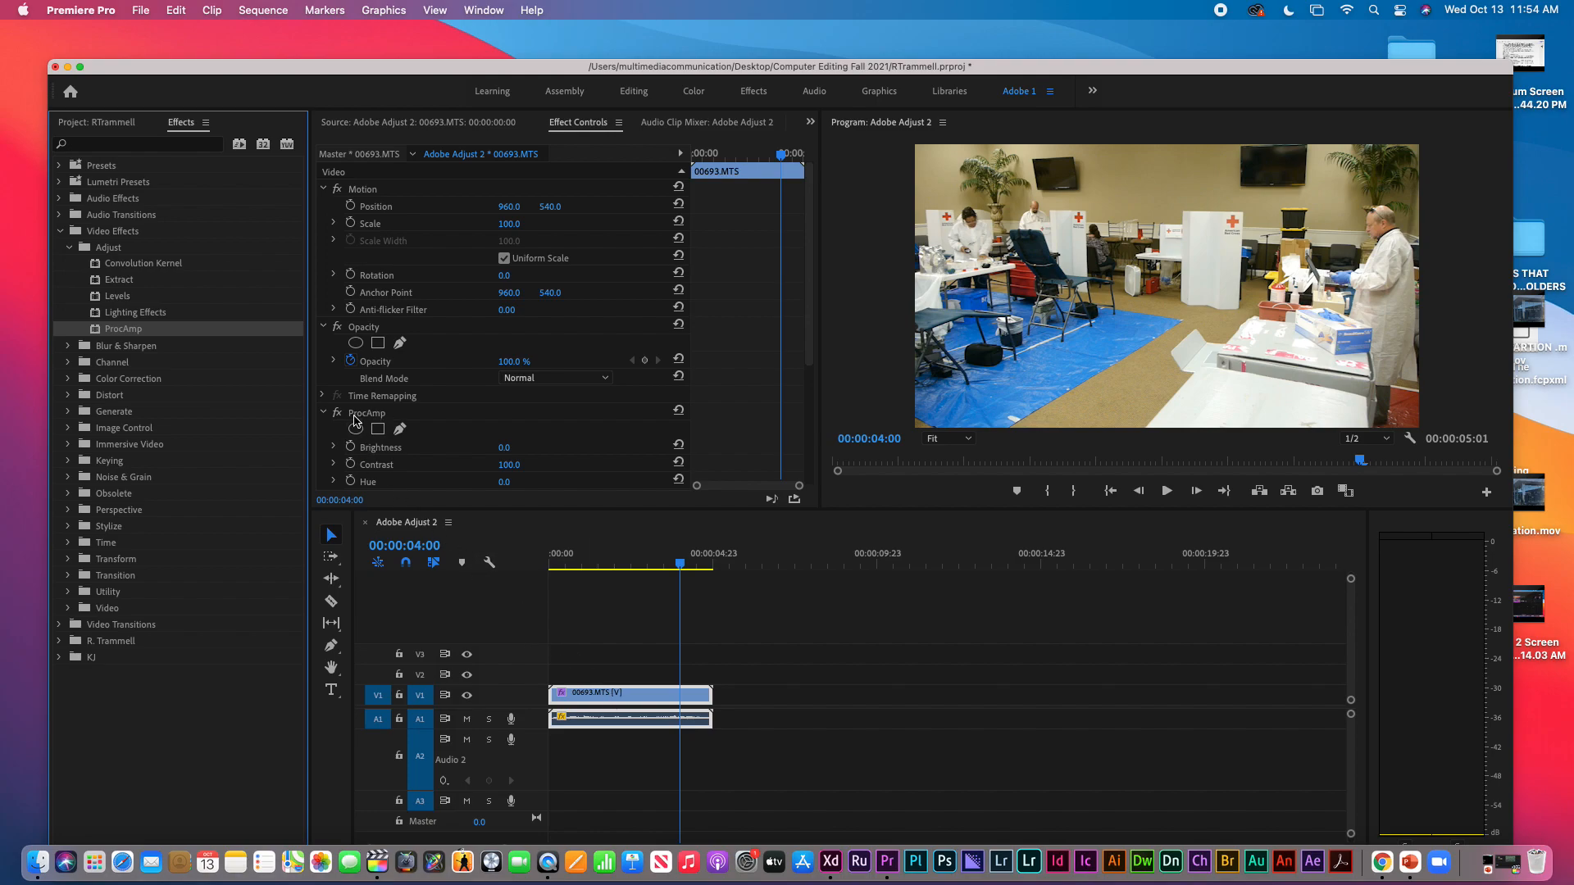
- Try the ProcAmp Brightness at 47.0 and 12.2, then reset that parameter
scroll(358, 418, "down", 3)
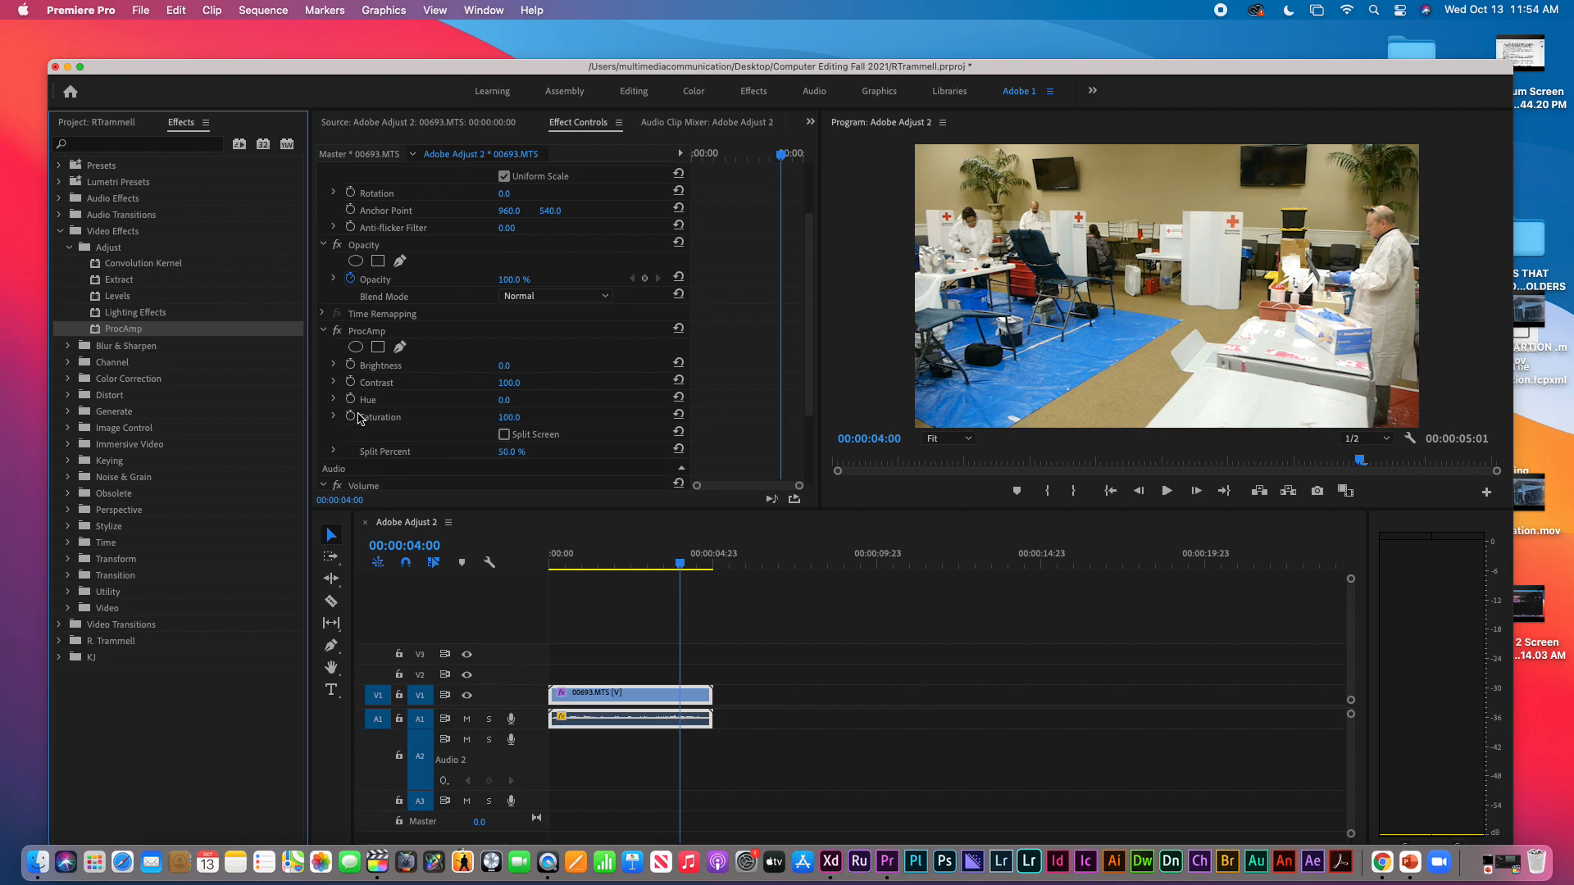
left_click(367, 332)
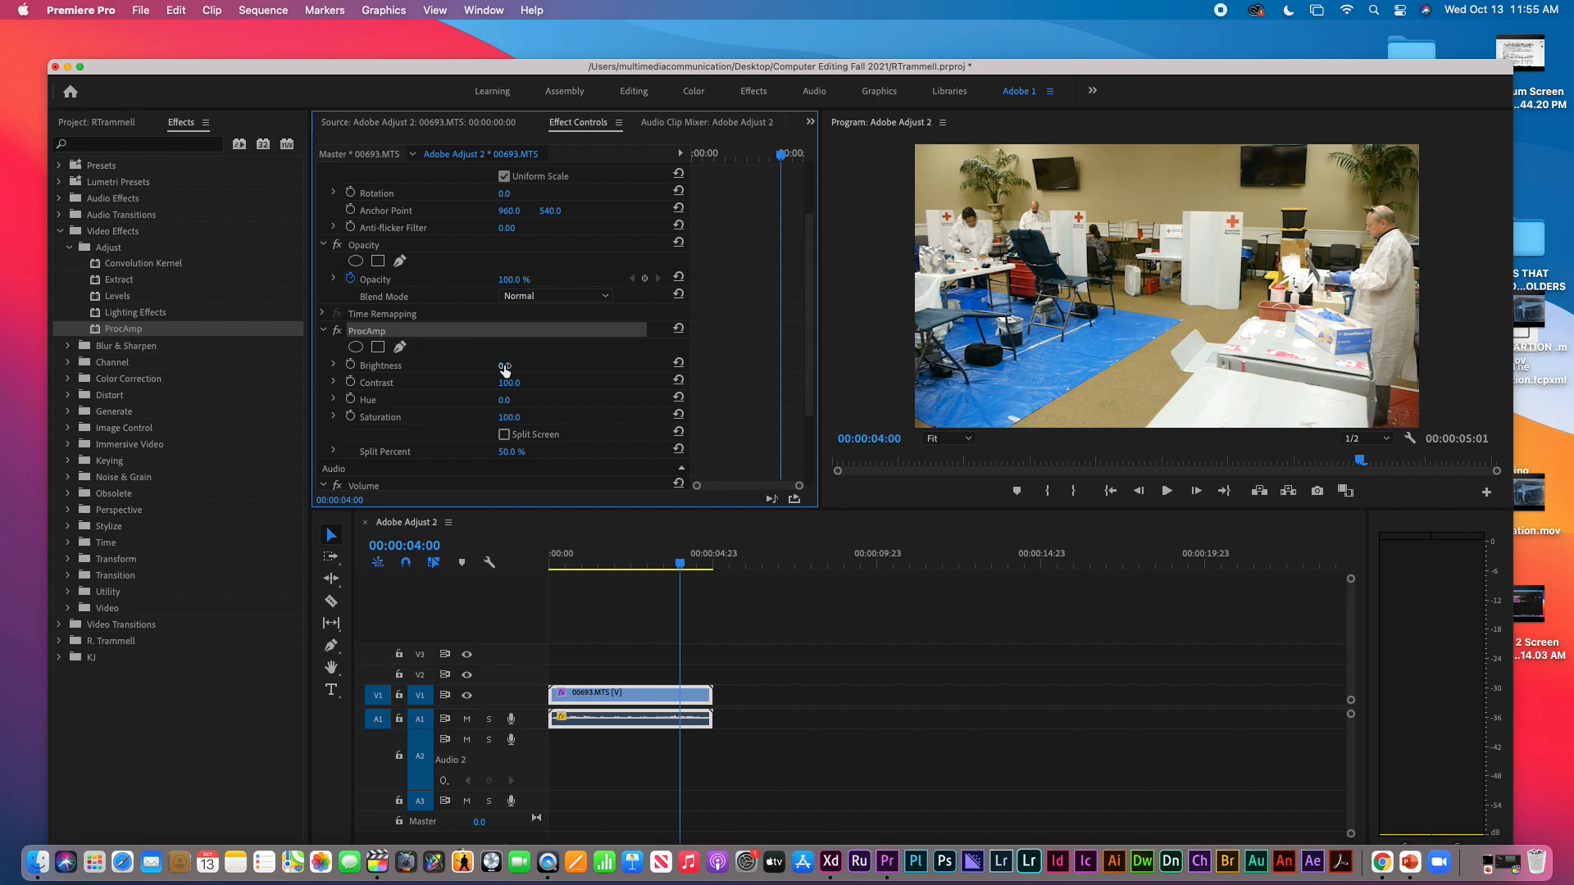
mouse_move(502, 370)
left_mouse_down()
mouse_move(574, 371)
mouse_move(521, 367)
left_mouse_up()
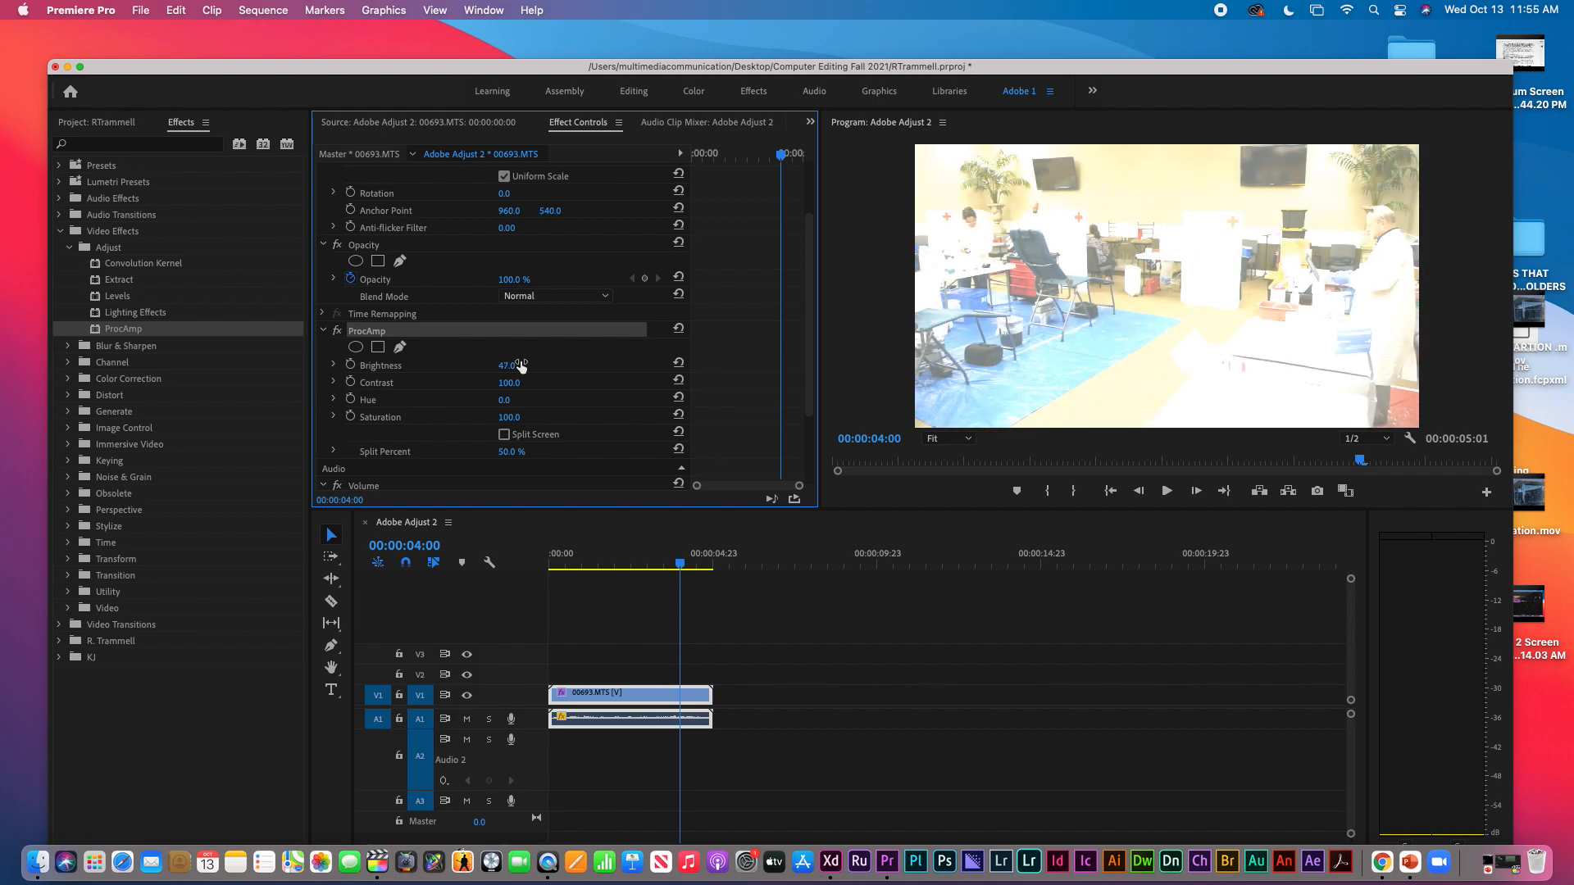
left_click(333, 366)
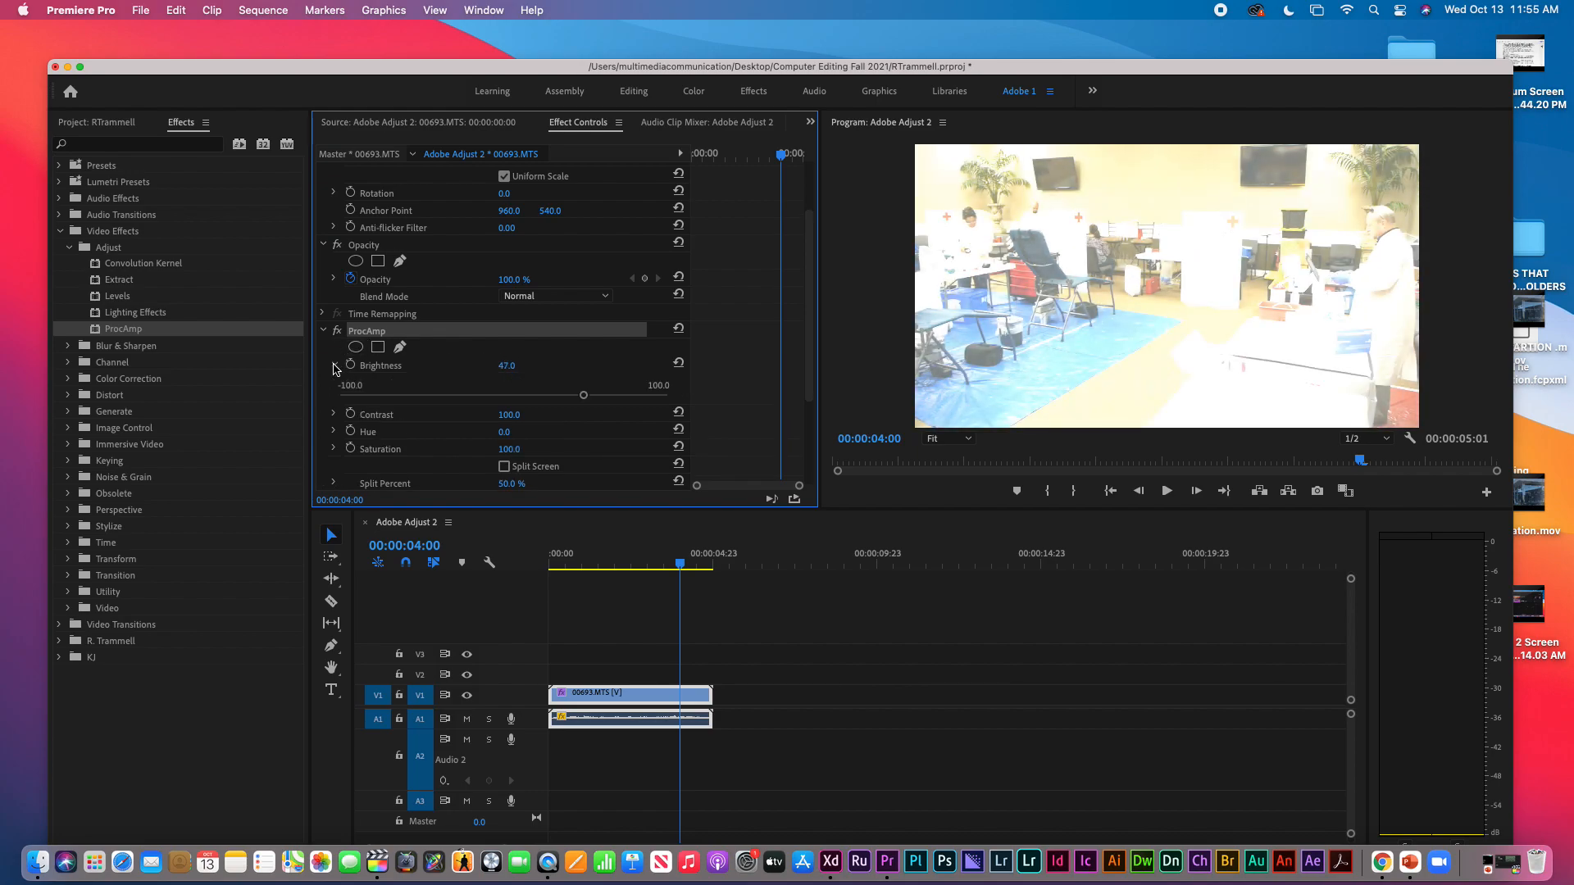
left_click_drag(586, 393, 524, 396)
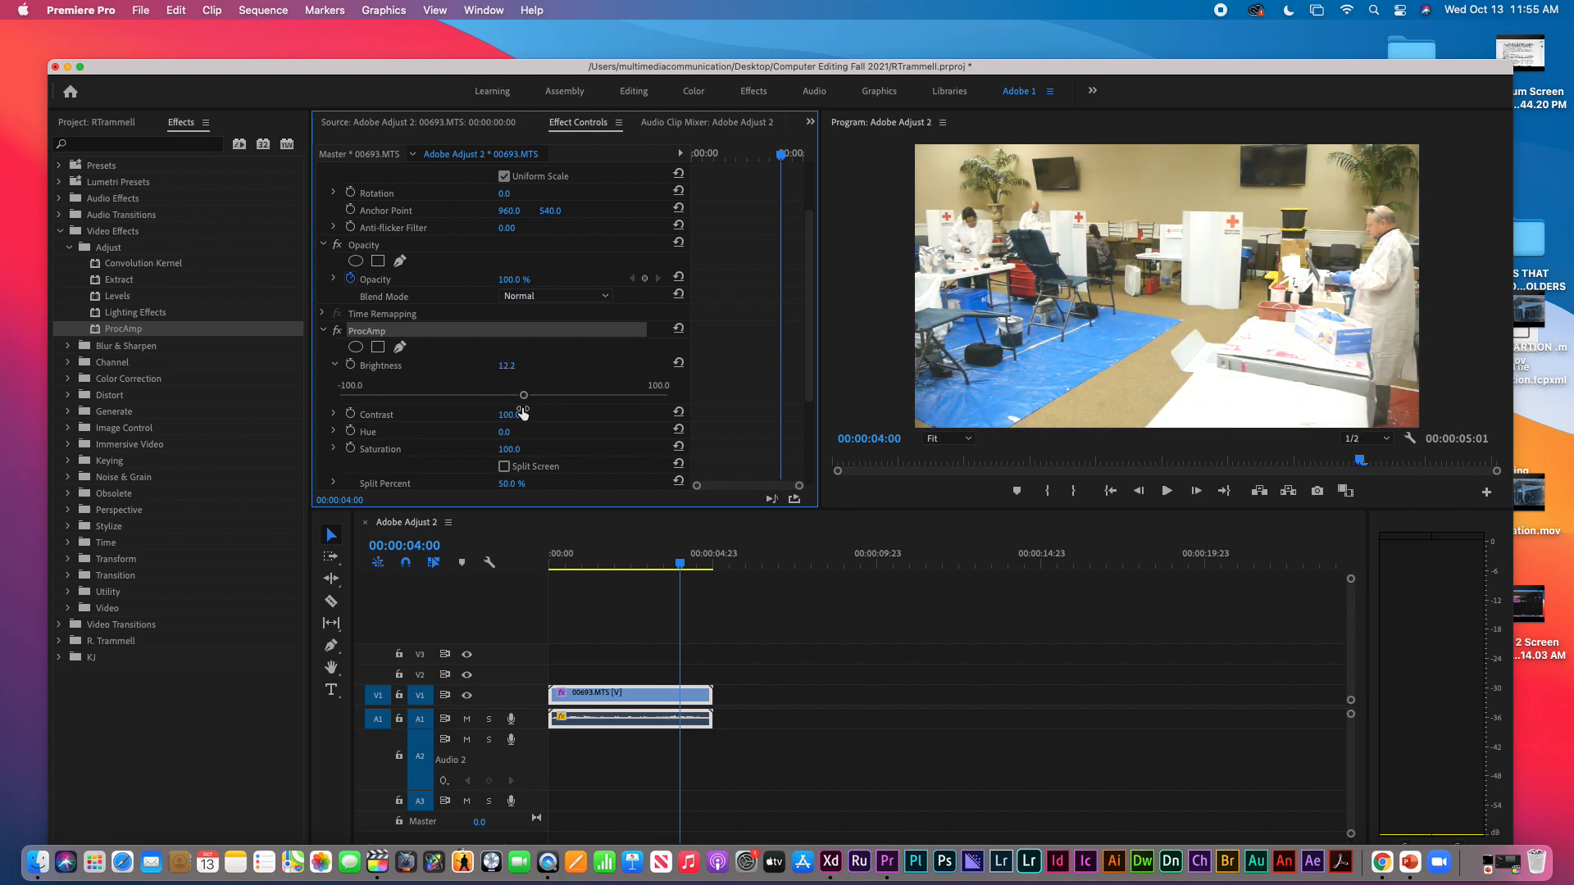
left_click(679, 363)
- Try the ProcAmp Contrast at 70.0 and 94.0 and shift its Hue to -56.0°
mouse_move(508, 415)
left_mouse_down()
mouse_move(594, 415)
mouse_move(440, 415)
mouse_move(525, 415)
left_mouse_up()
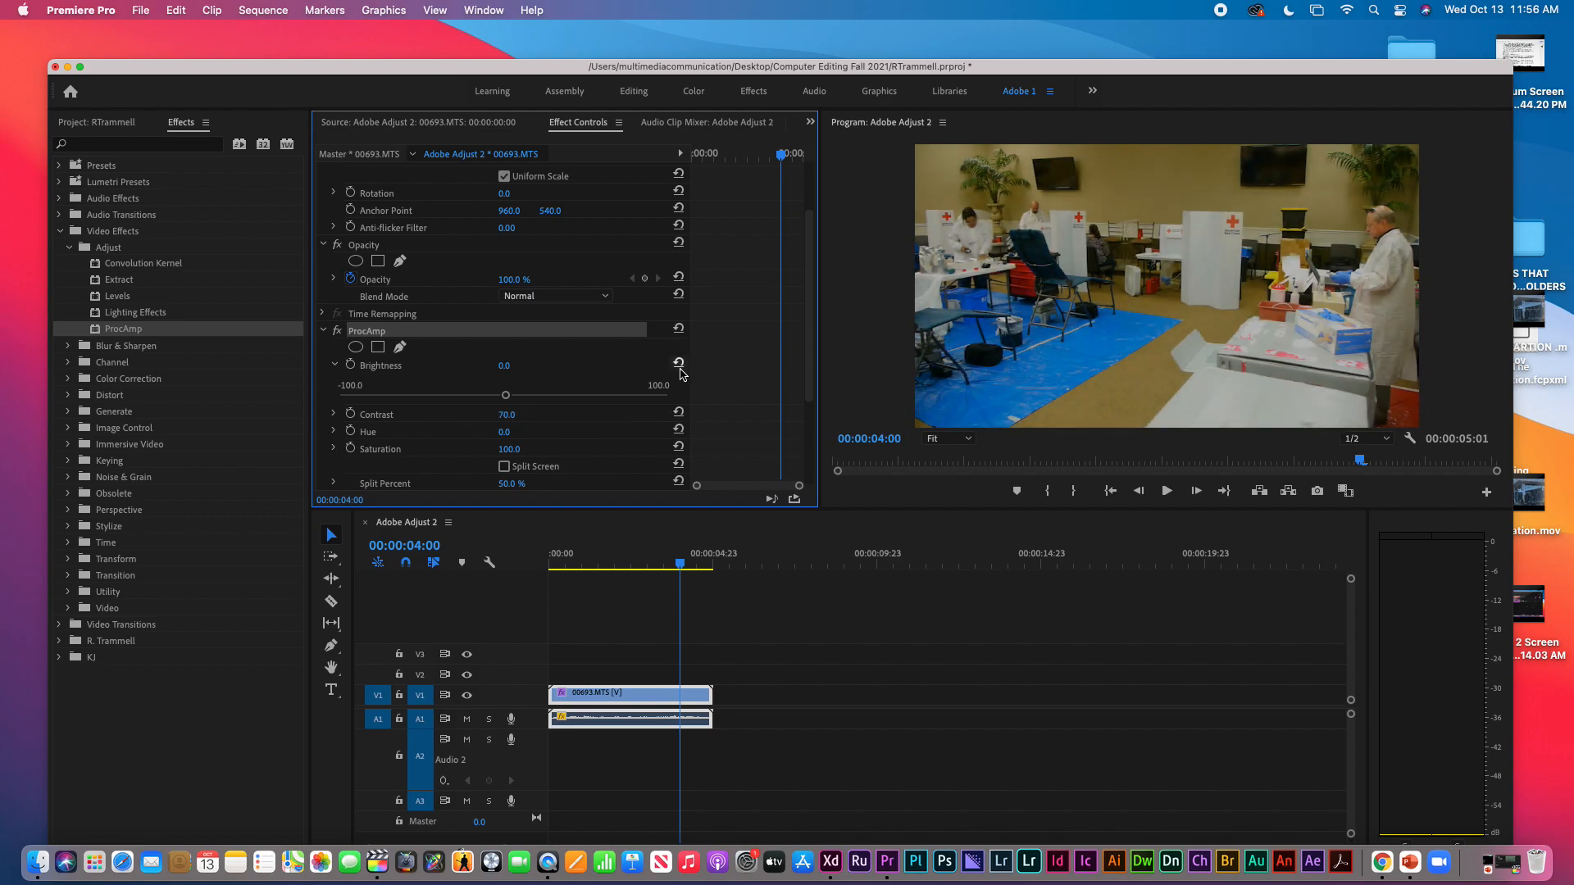
left_click(508, 420)
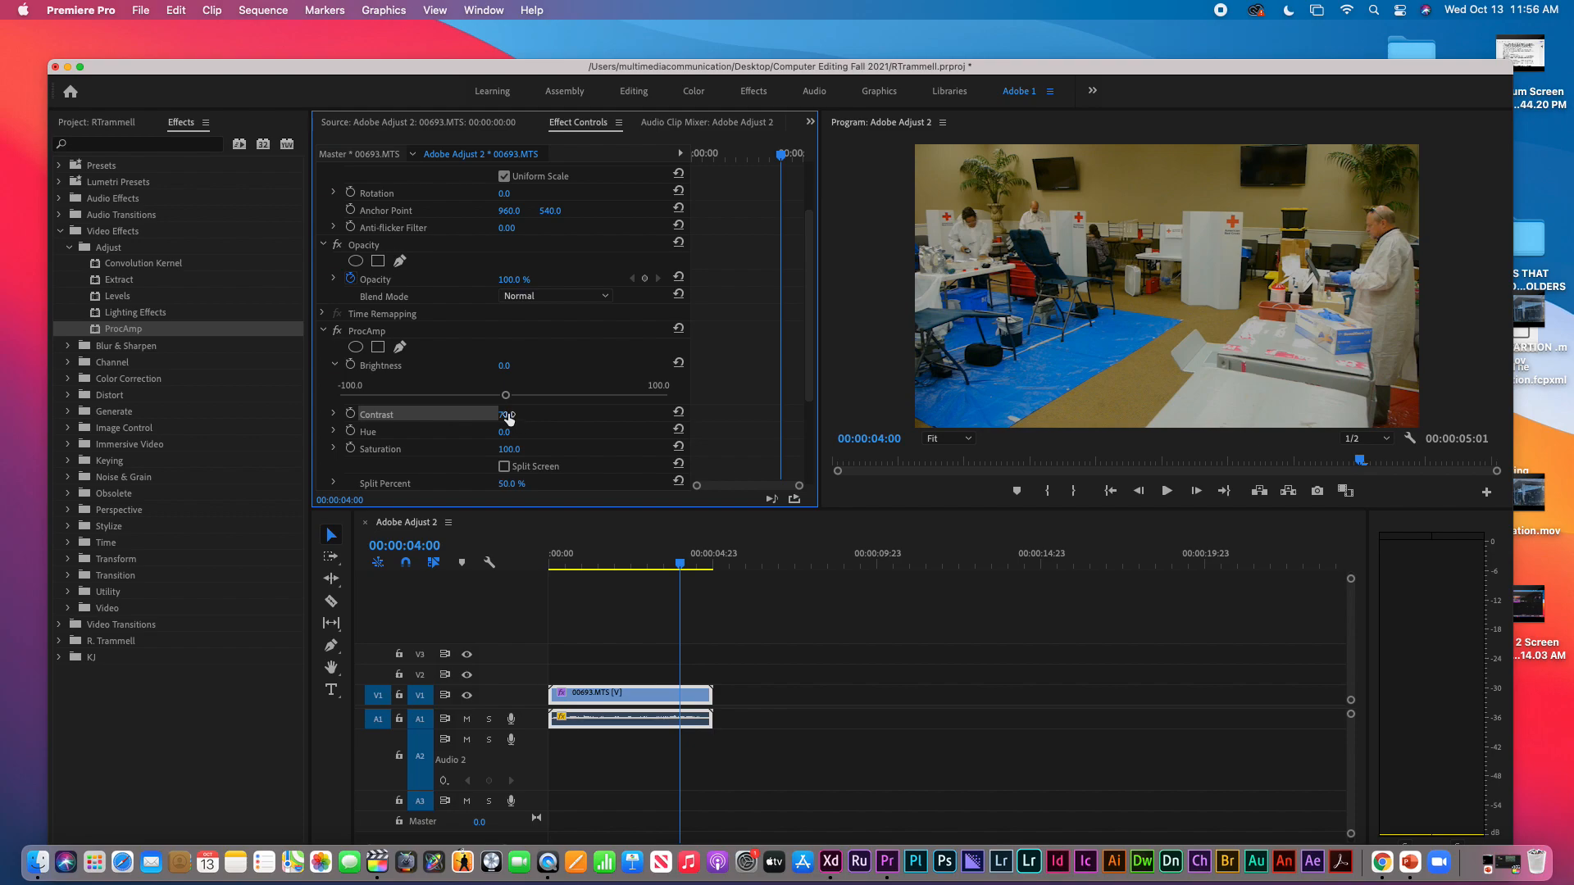
left_click_drag(506, 415, 530, 438)
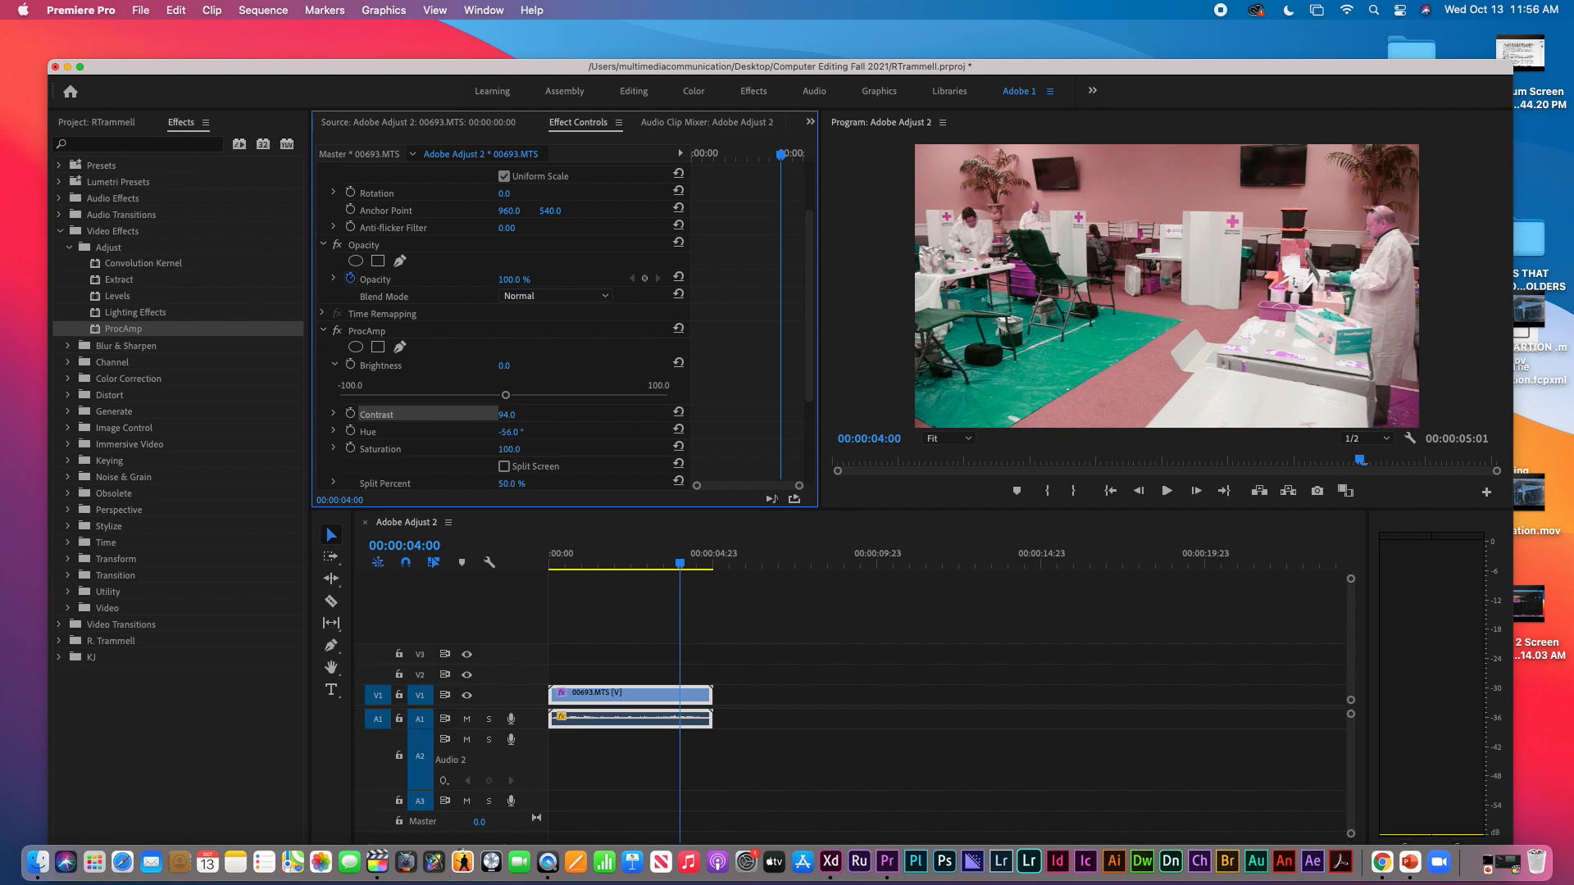
- Try the ProcAmp Hue at 9.0° and 24.0°, then reset that parameter
left_click_drag(510, 432, 574, 432)
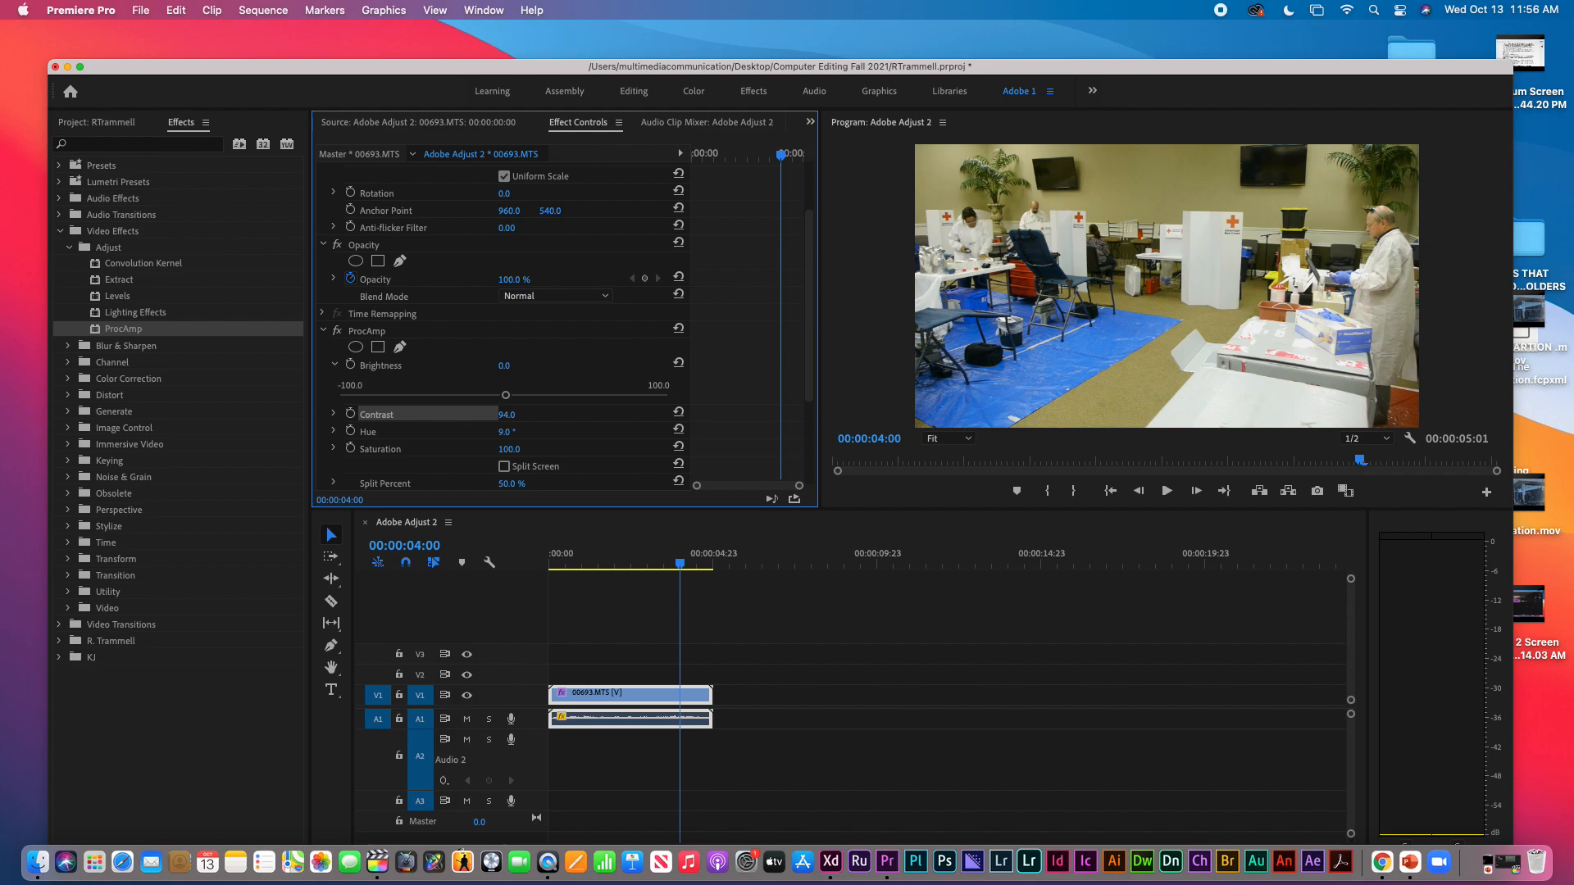
left_click_drag(513, 432, 517, 432)
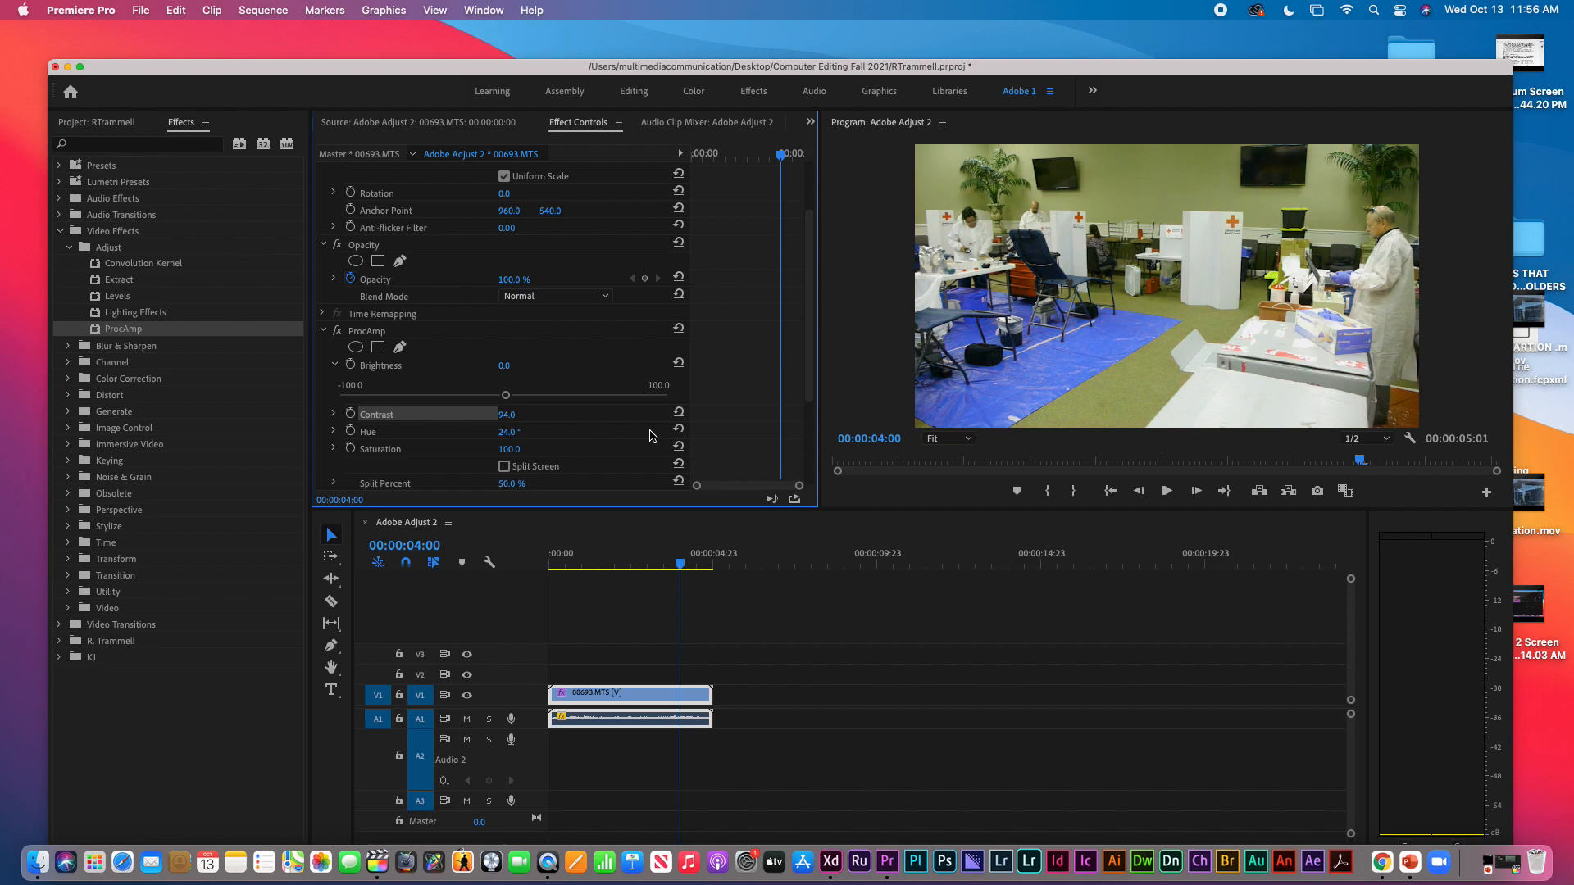
left_click(677, 429)
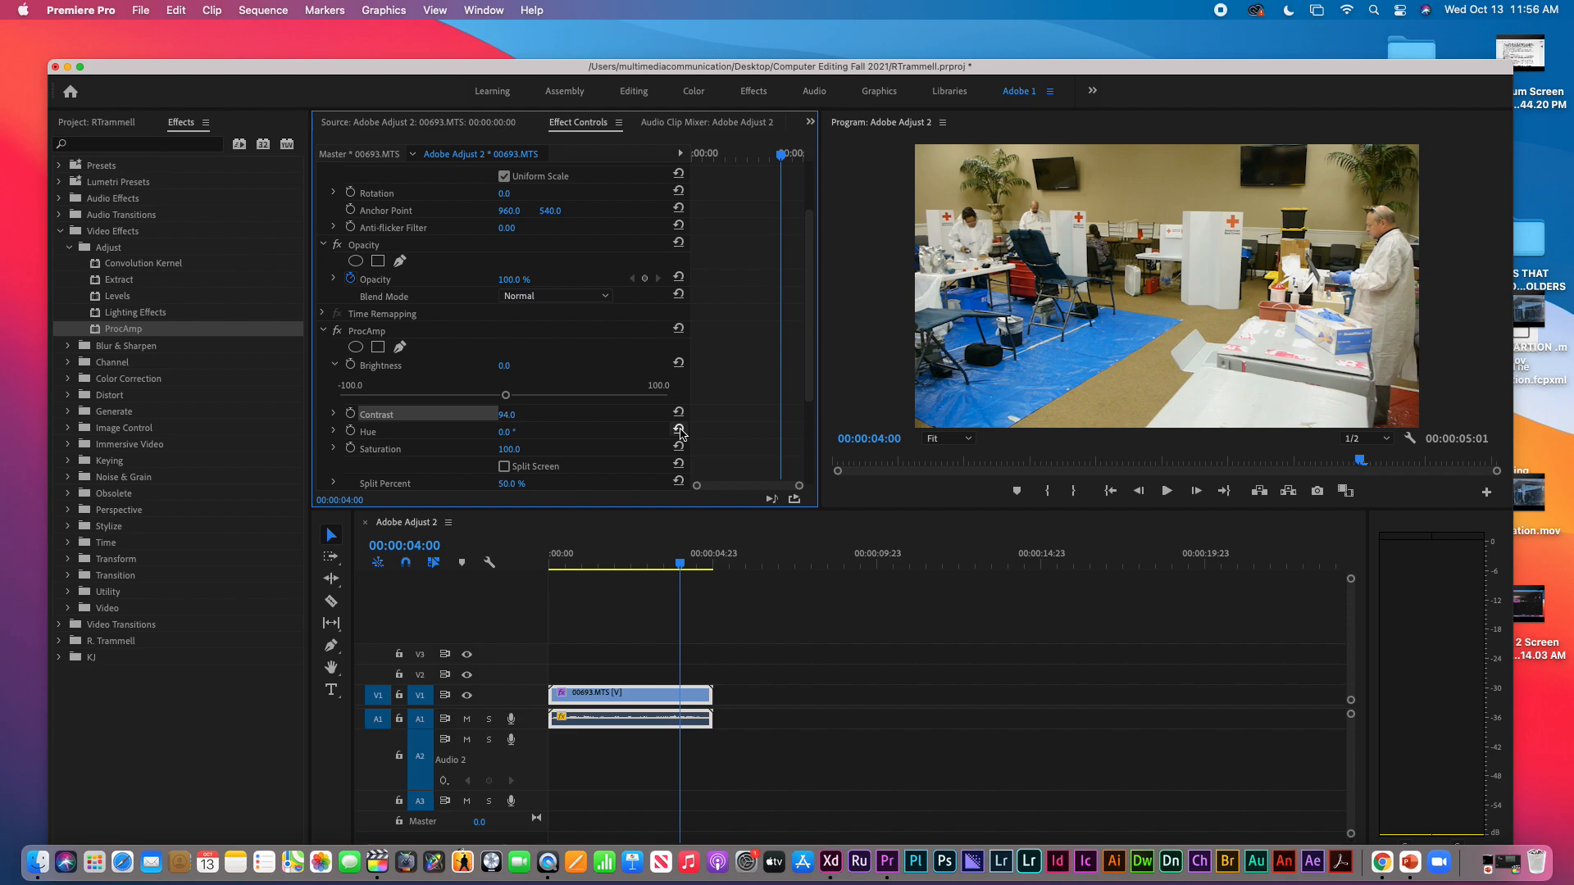
- Raise the ProcAmp Saturation to 200.0, then reset the whole ProcAmp effect on the 00693.MTS clip
left_click_drag(509, 450, 518, 450)
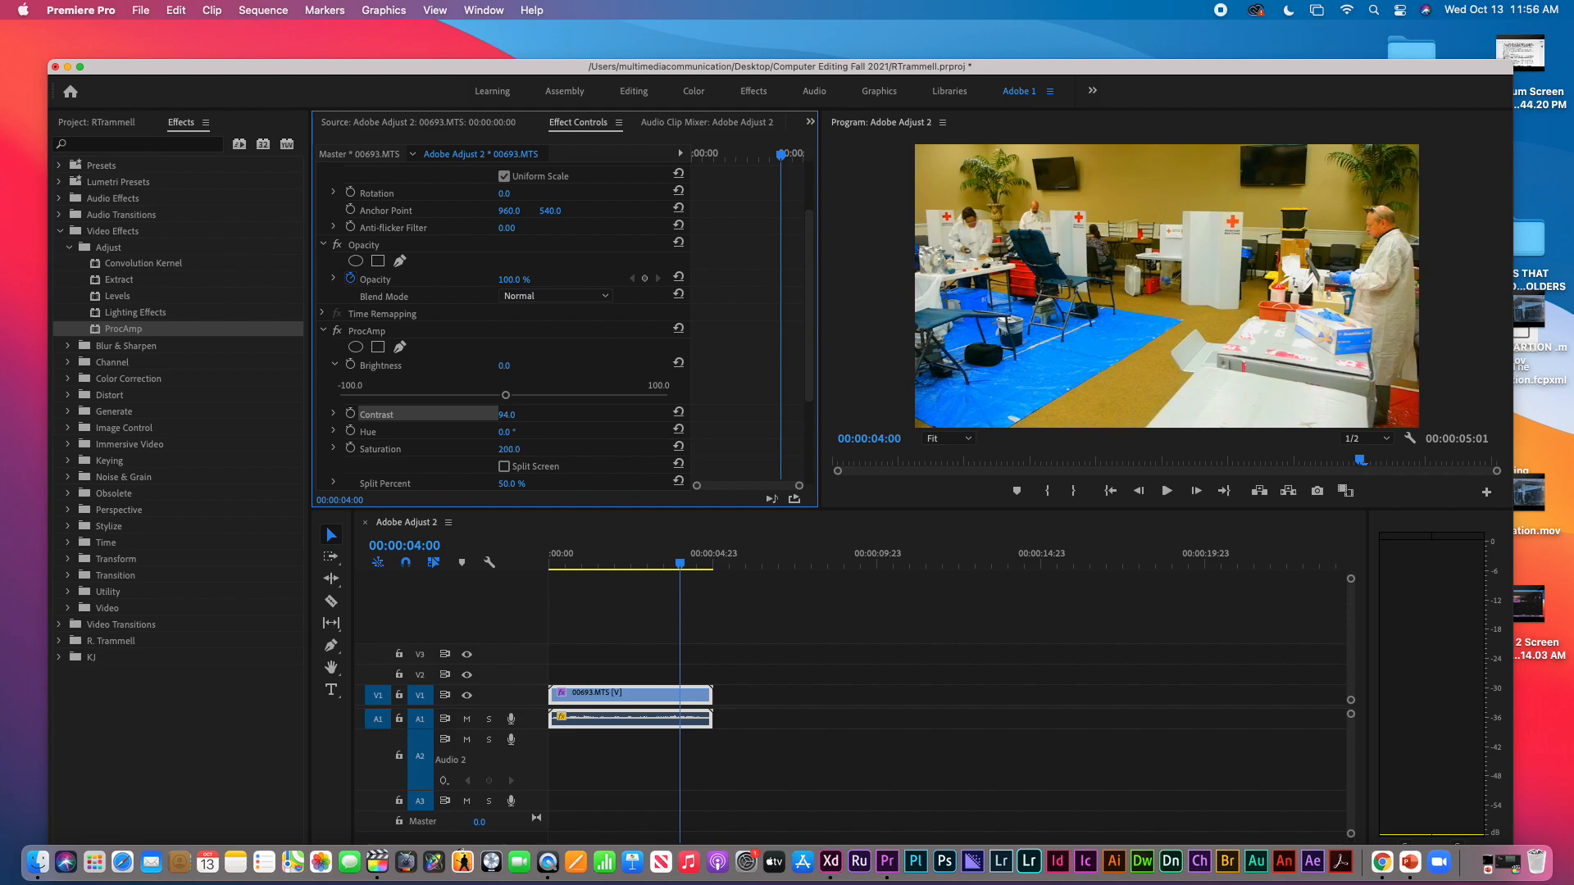
mouse_move(592, 449)
left_mouse_down()
mouse_move(428, 449)
mouse_move(606, 449)
left_mouse_up()
scroll(668, 448, "down", 1)
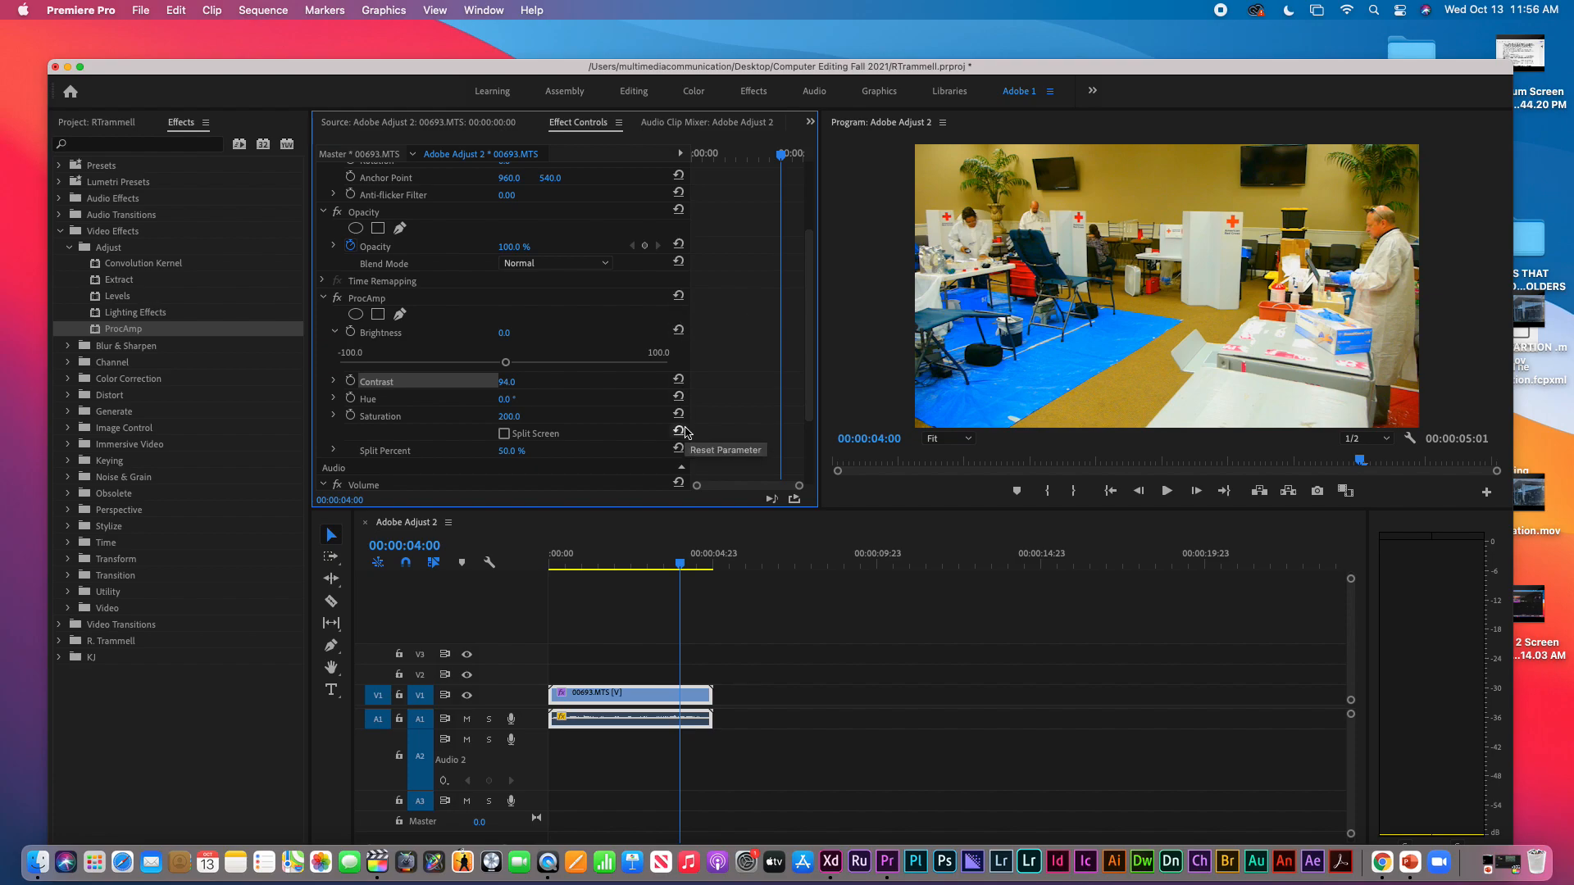
left_click(679, 297)
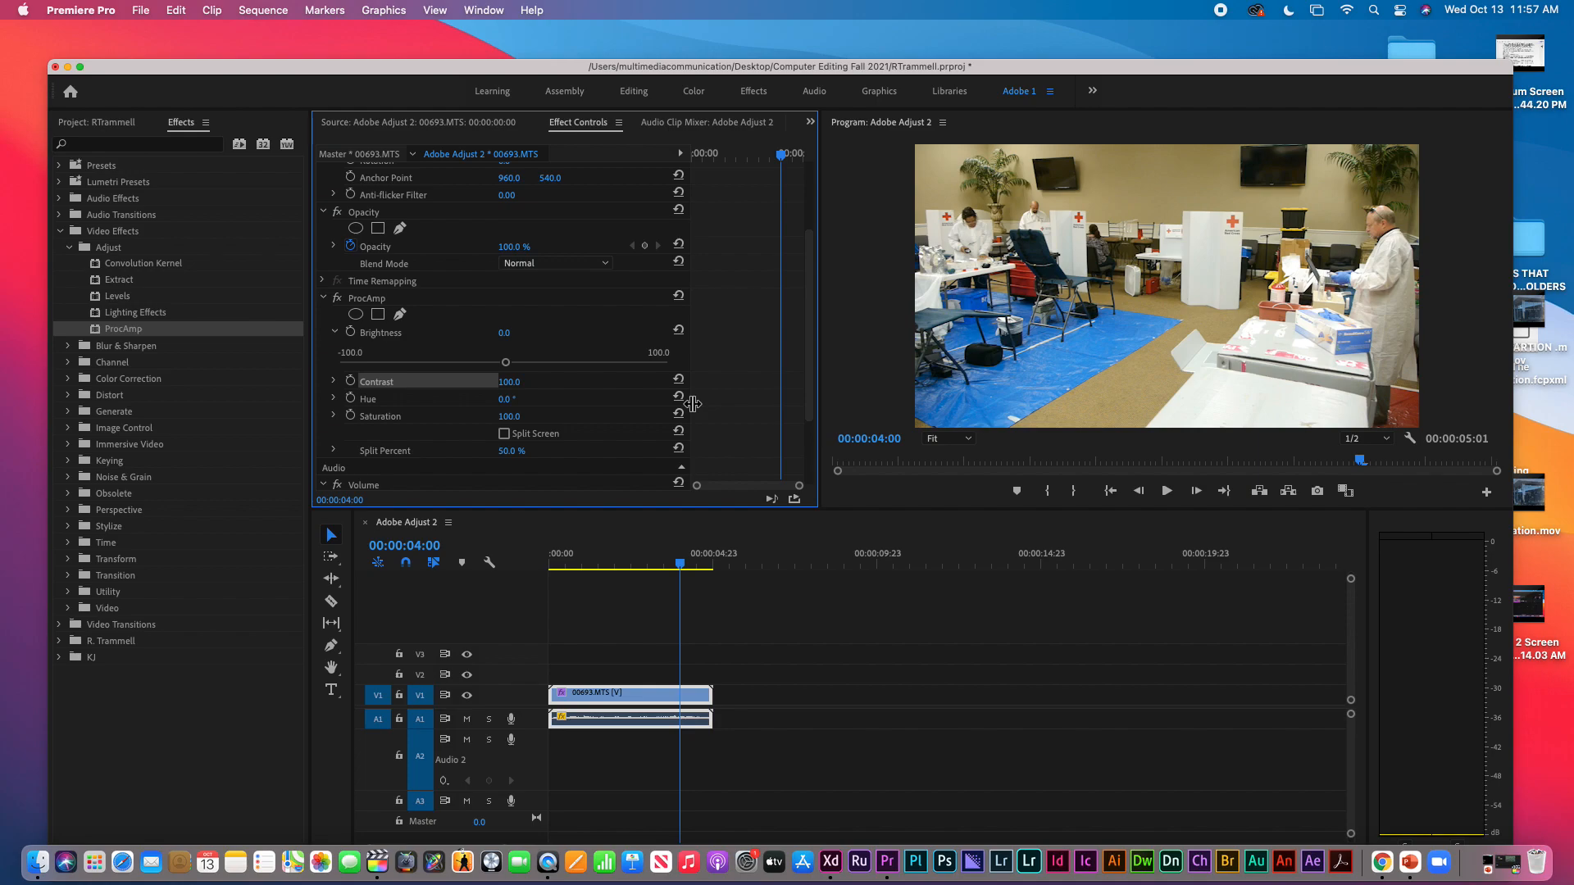
- Add the 02085.MTS clip at the start of the sequence on V2 and A2, above the 00693.MTS clip
left_click(96, 122)
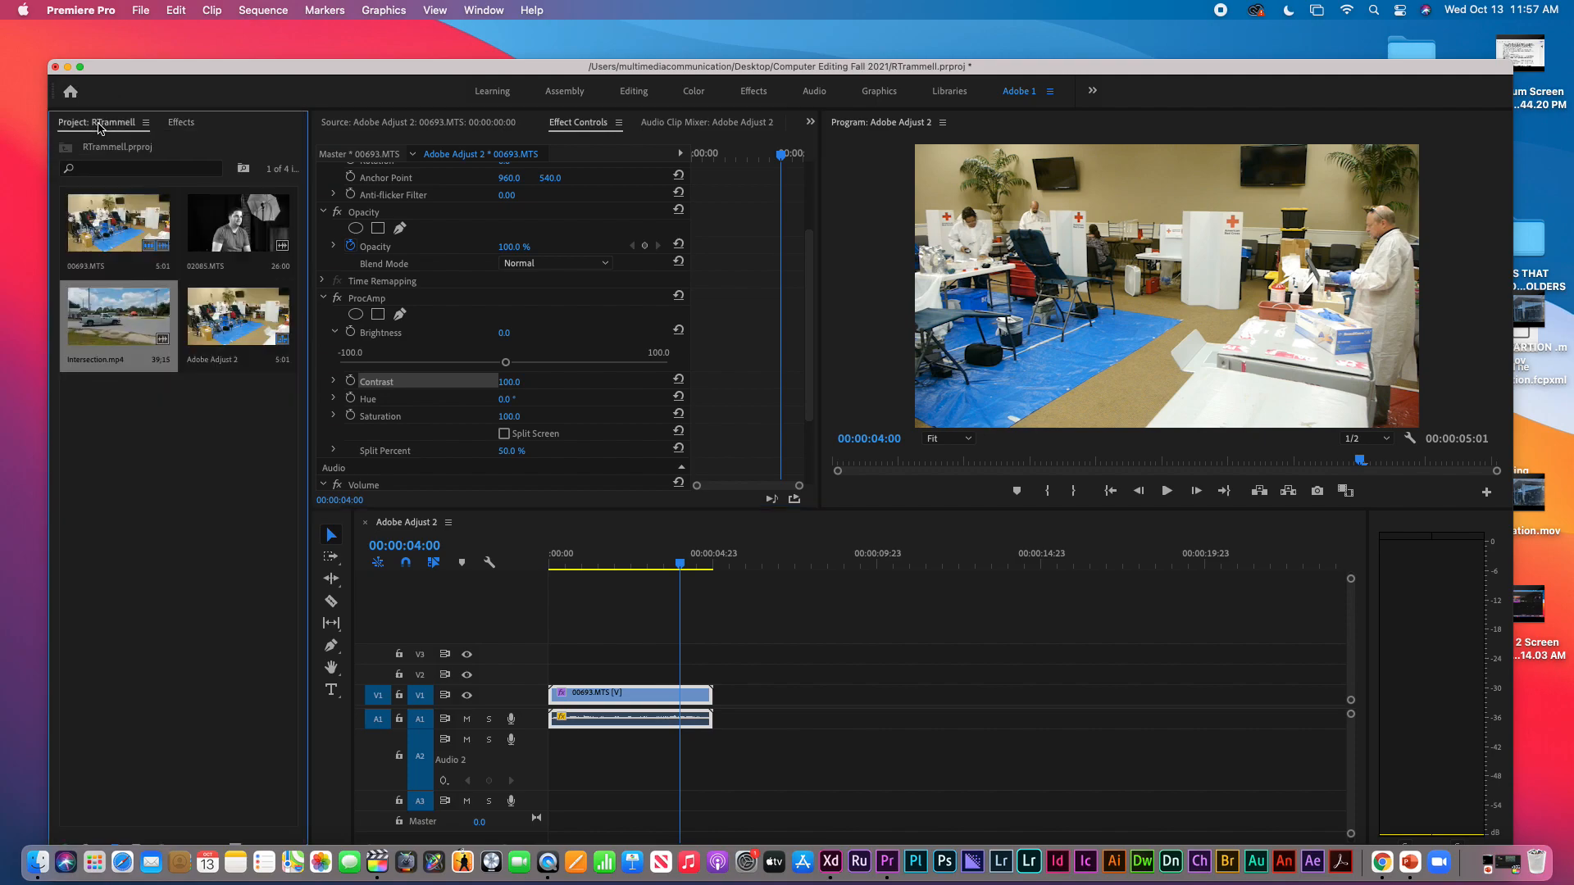
left_click(240, 223)
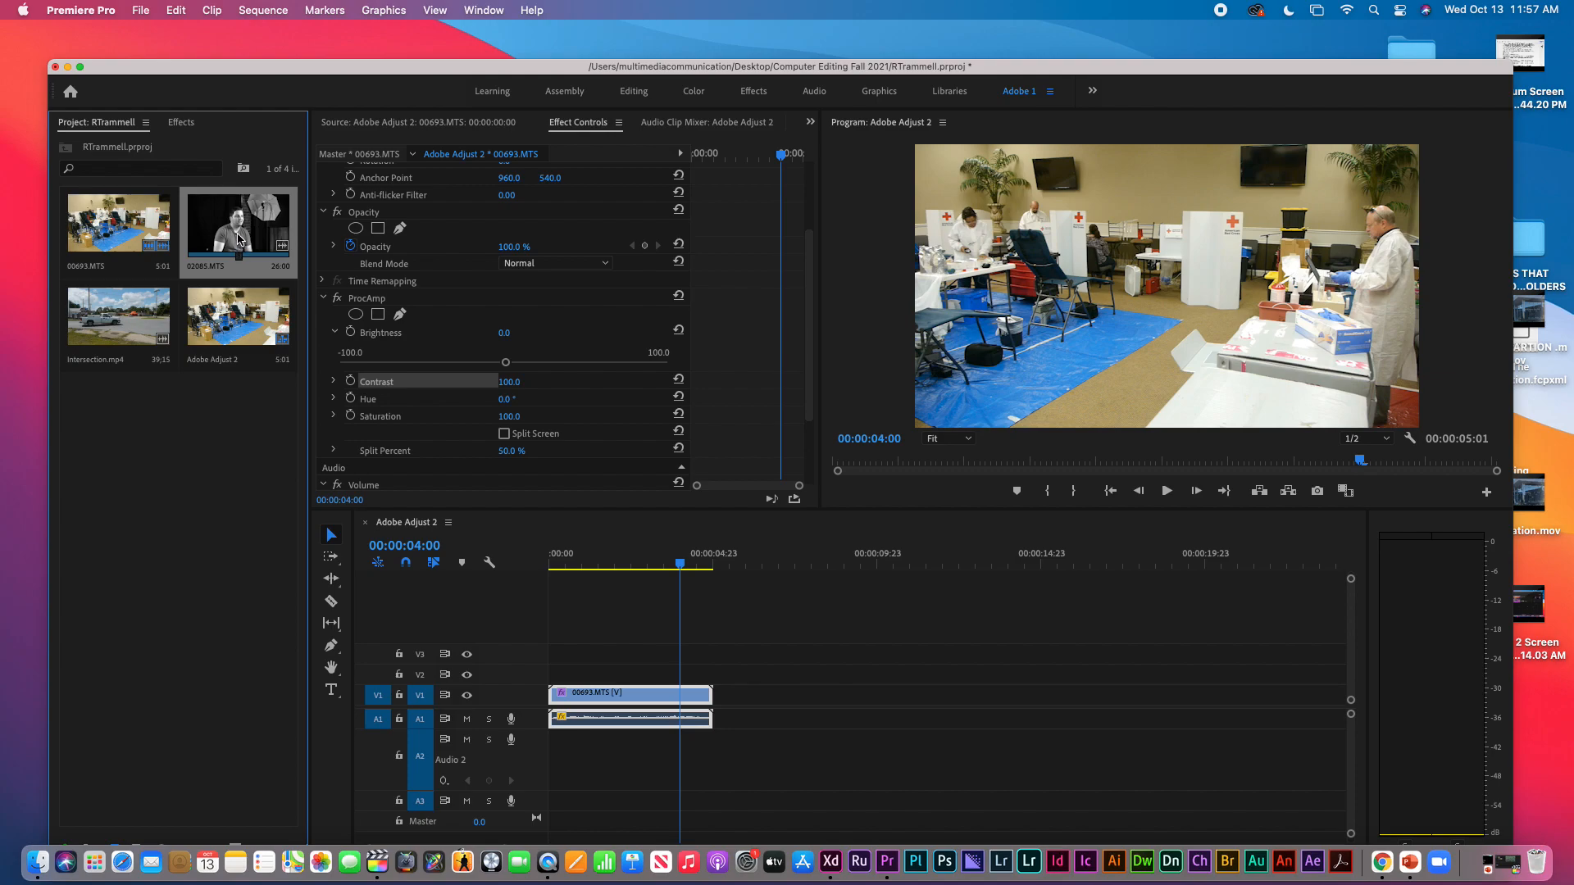
left_click_drag(240, 227, 494, 679)
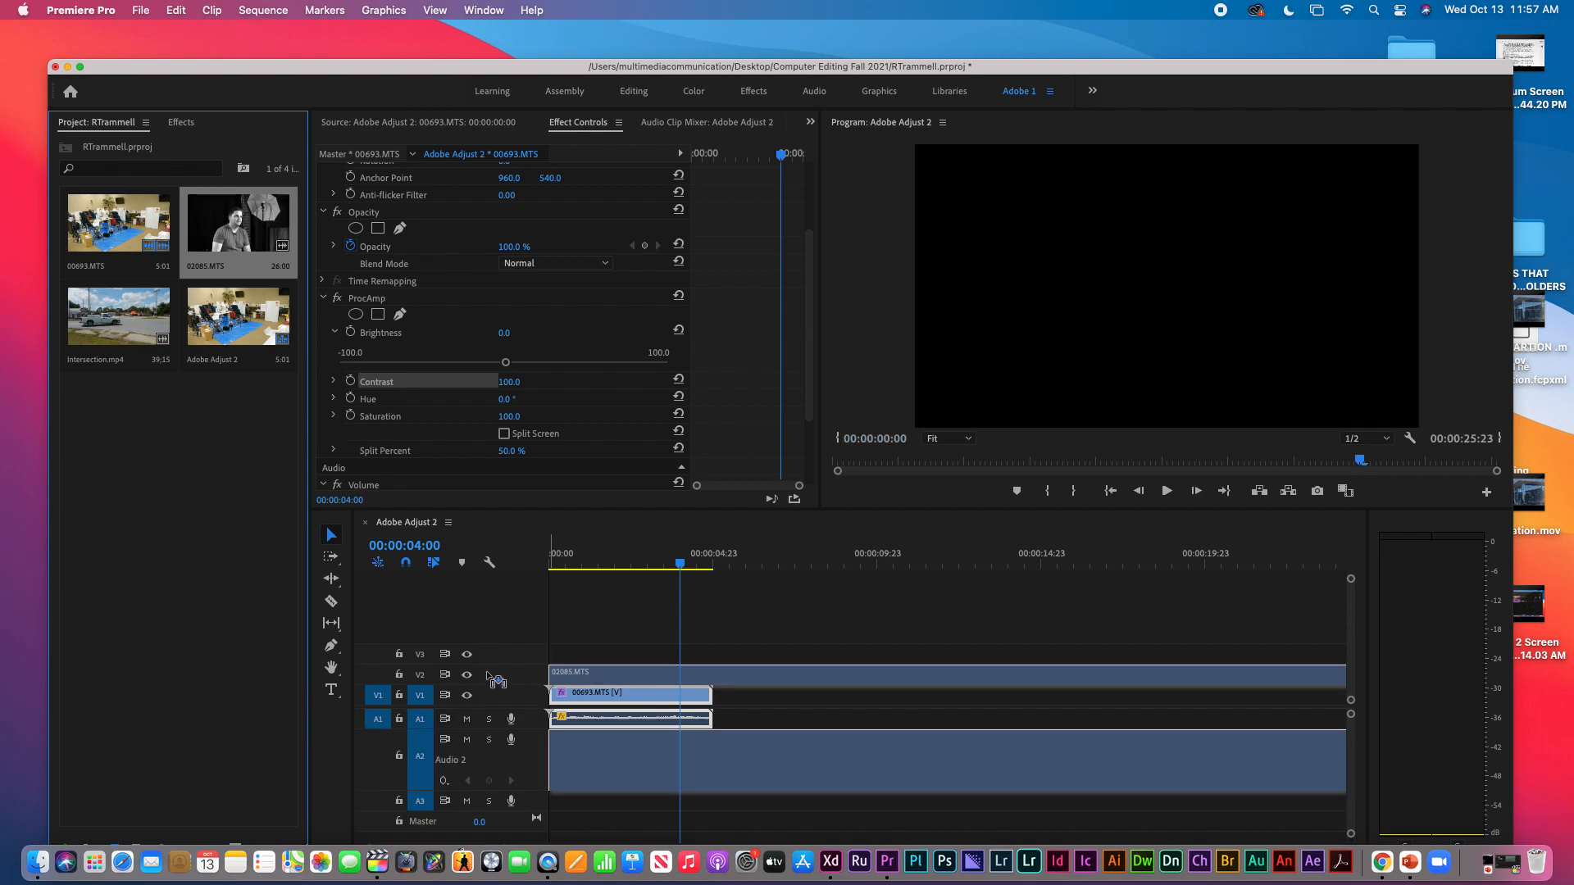
left_click_drag(490, 676, 487, 672)
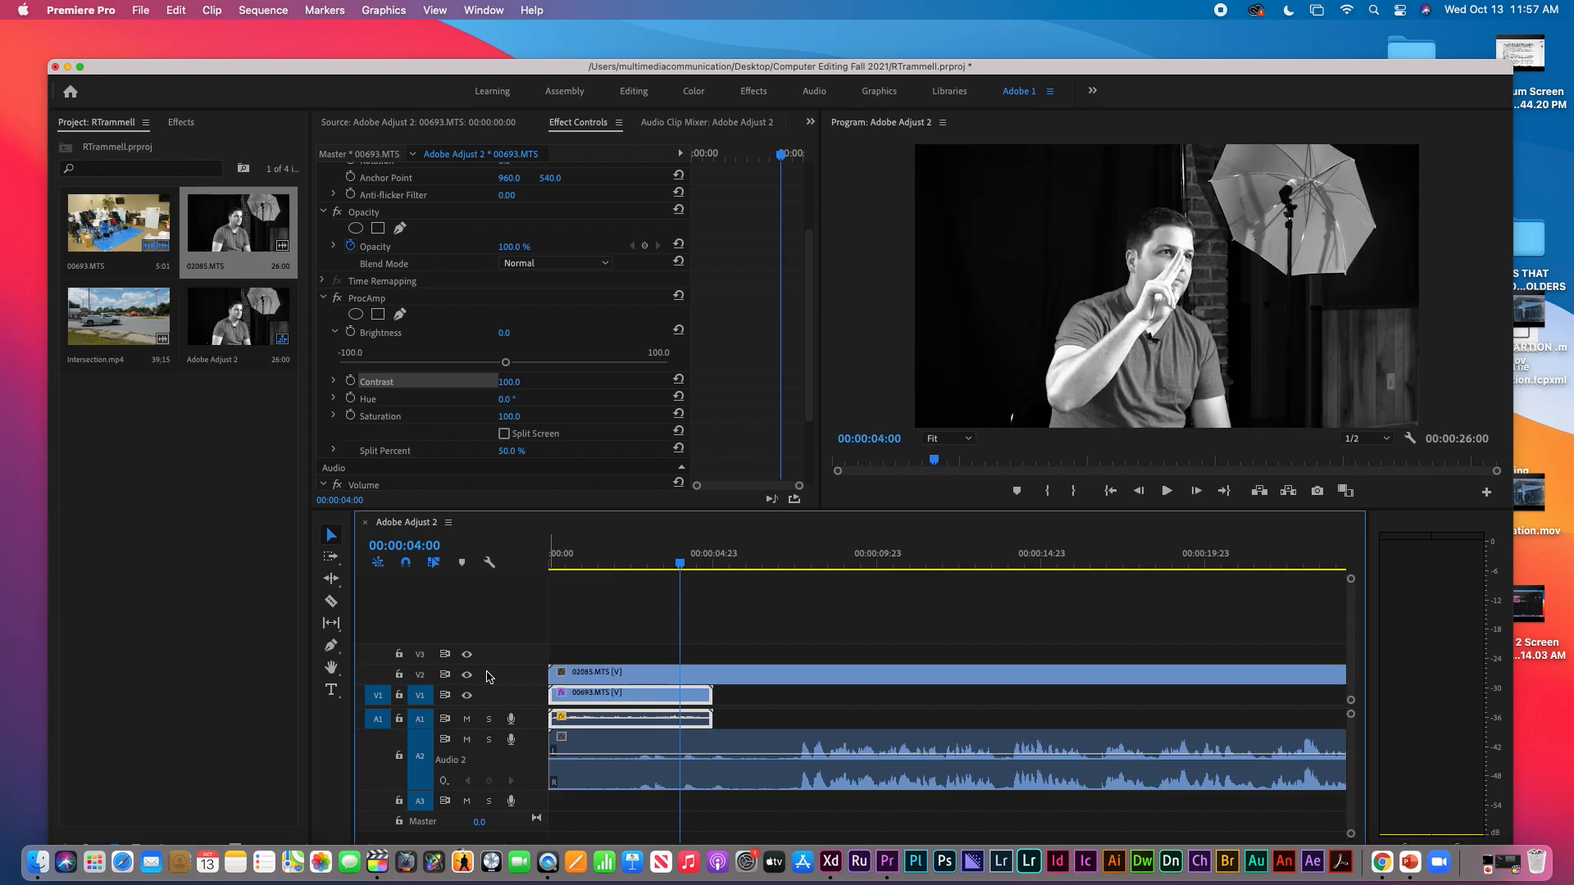
key("minus")
key("minus")
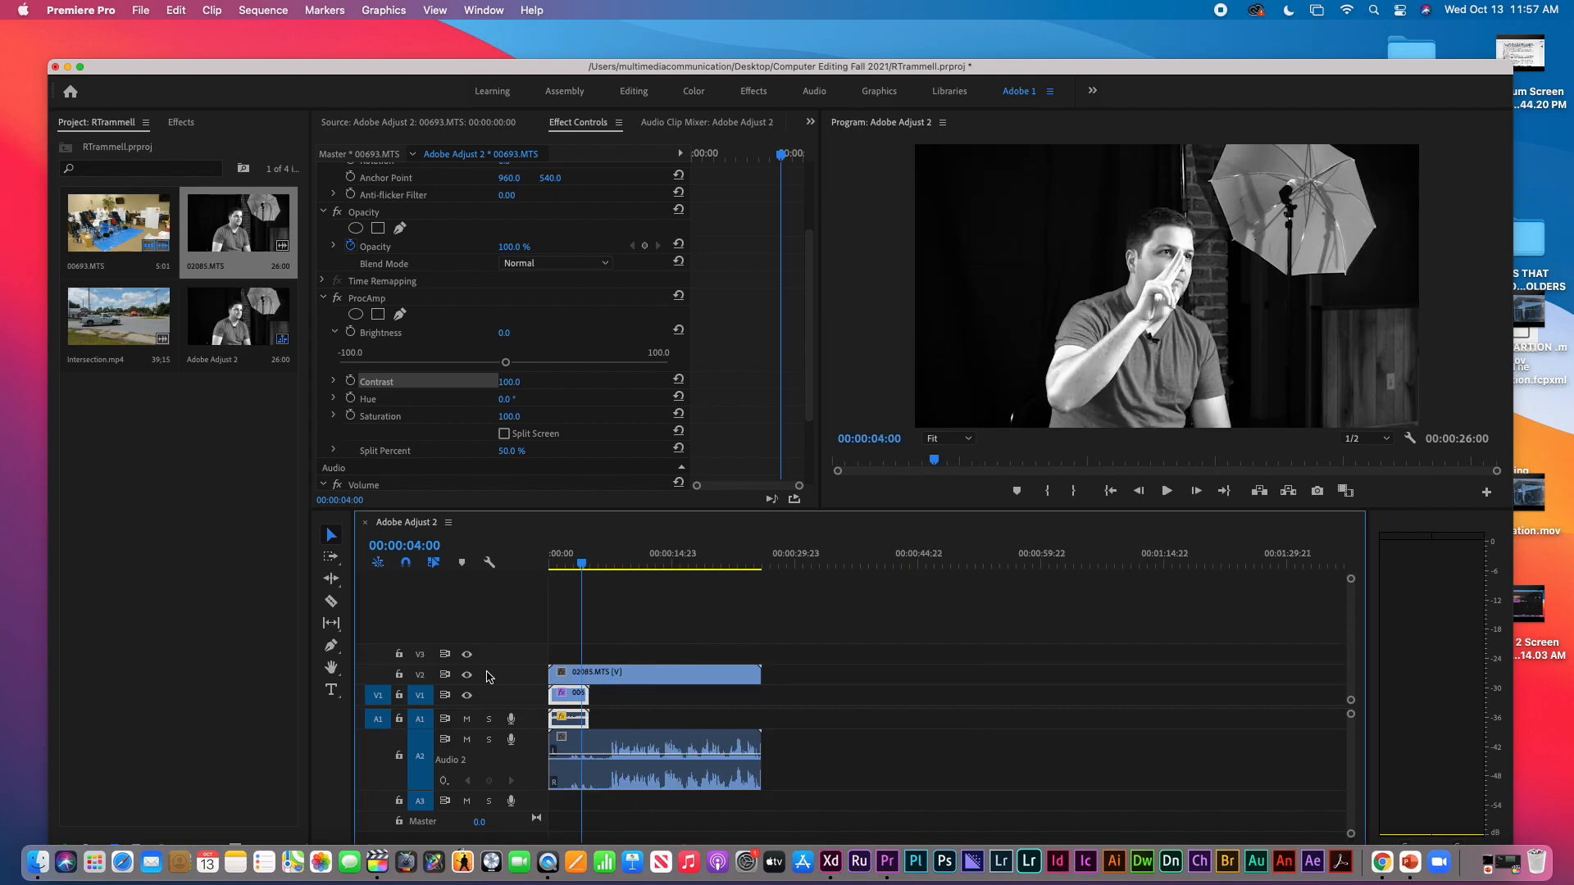
key("equal")
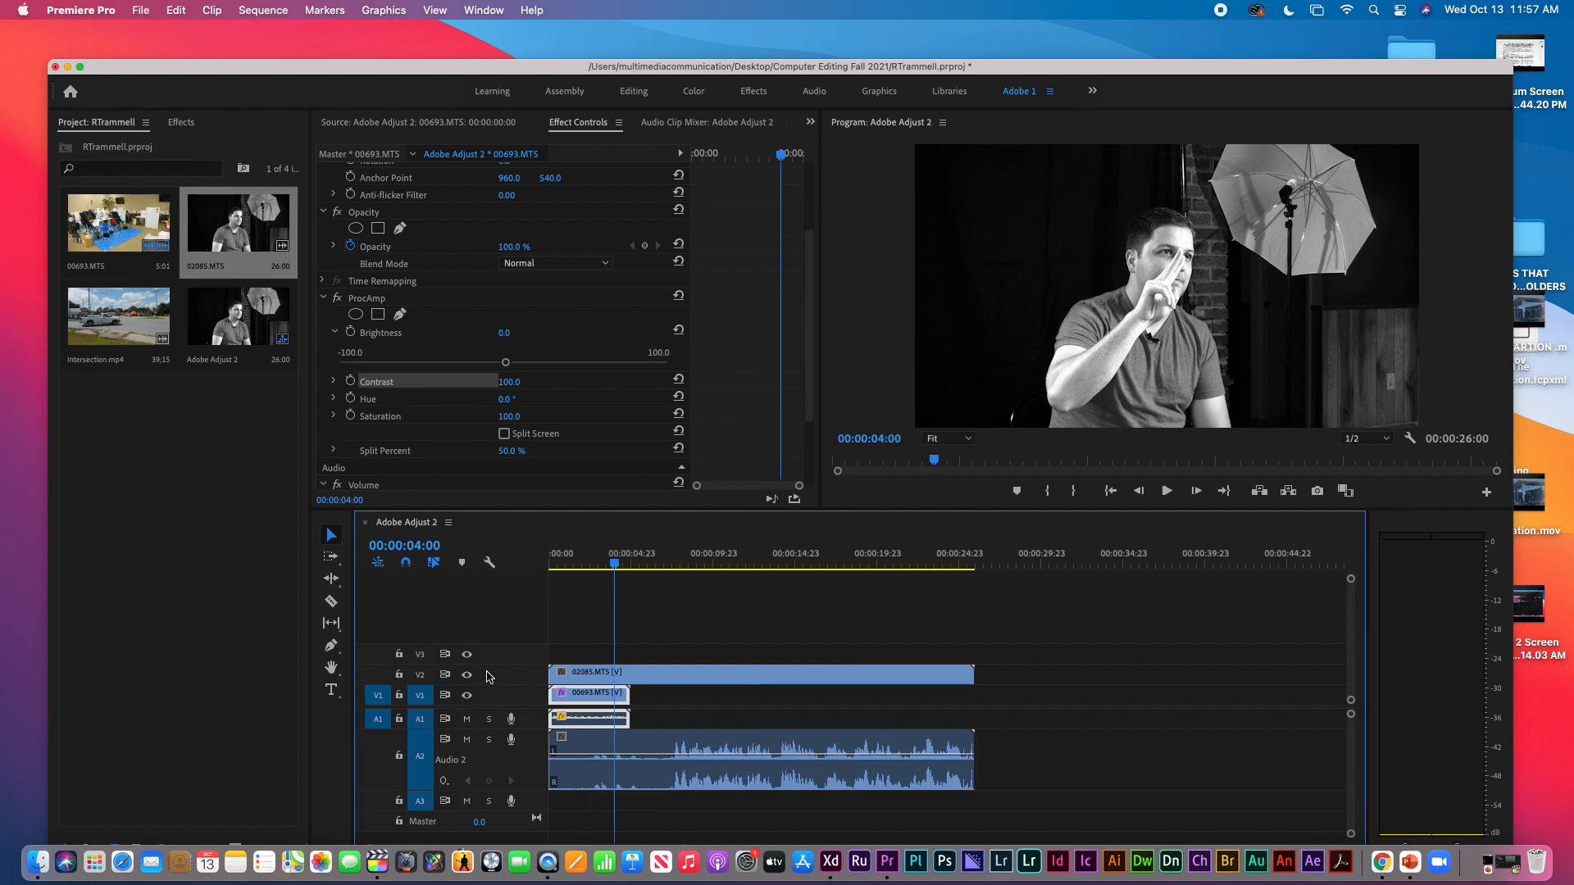
key("equal")
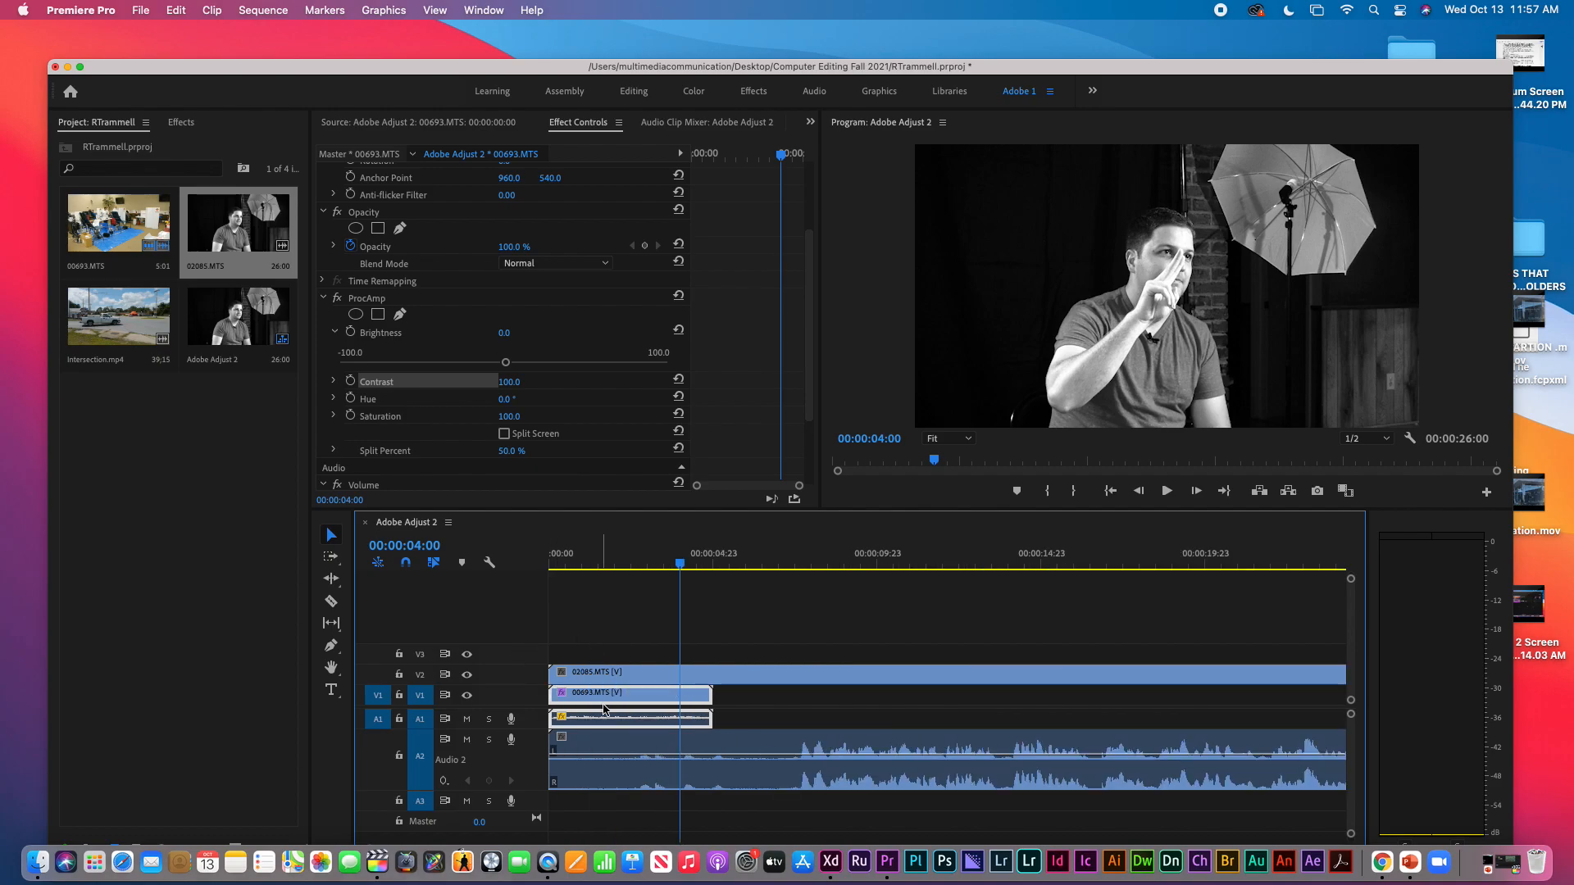
- Split the 02085.MTS clip at 00:00:07:03 and delete the part after the cut
left_click(760, 679)
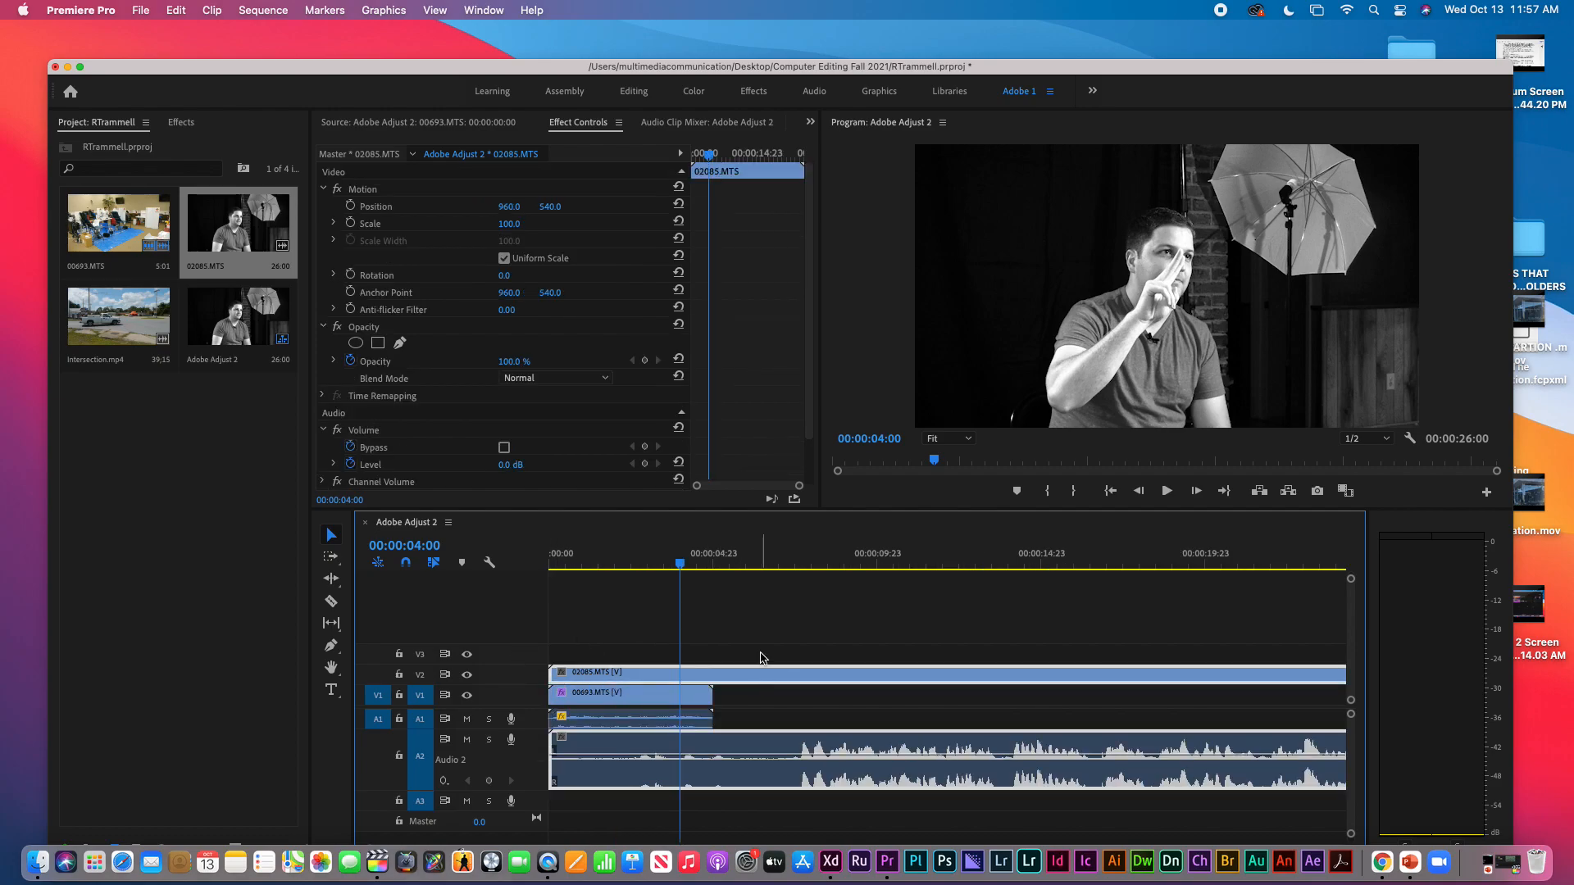
left_click(796, 558)
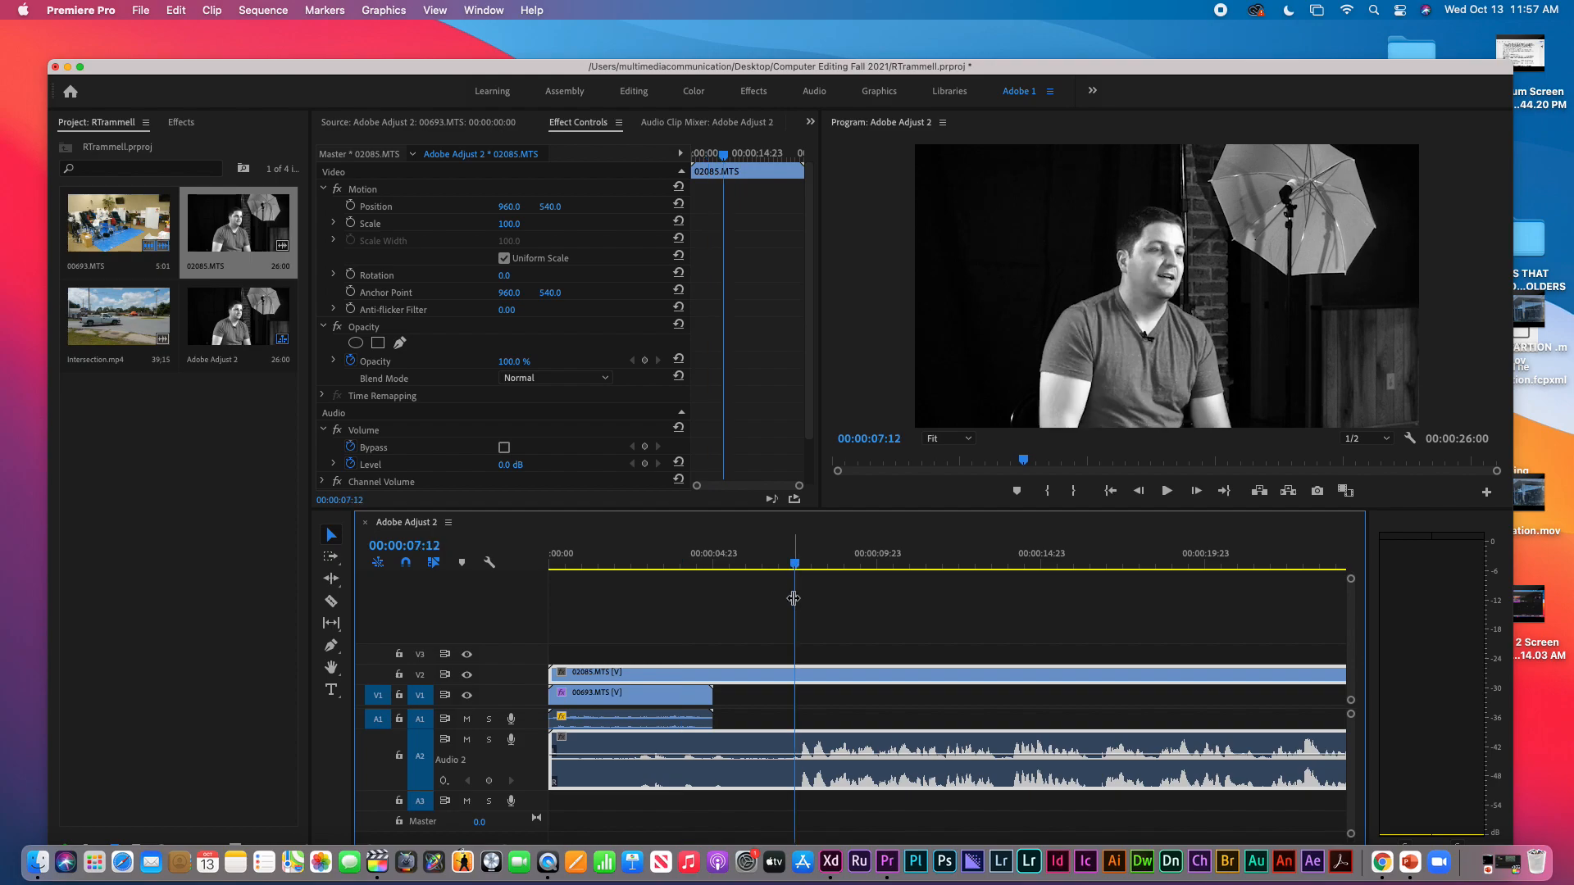
left_click(785, 558)
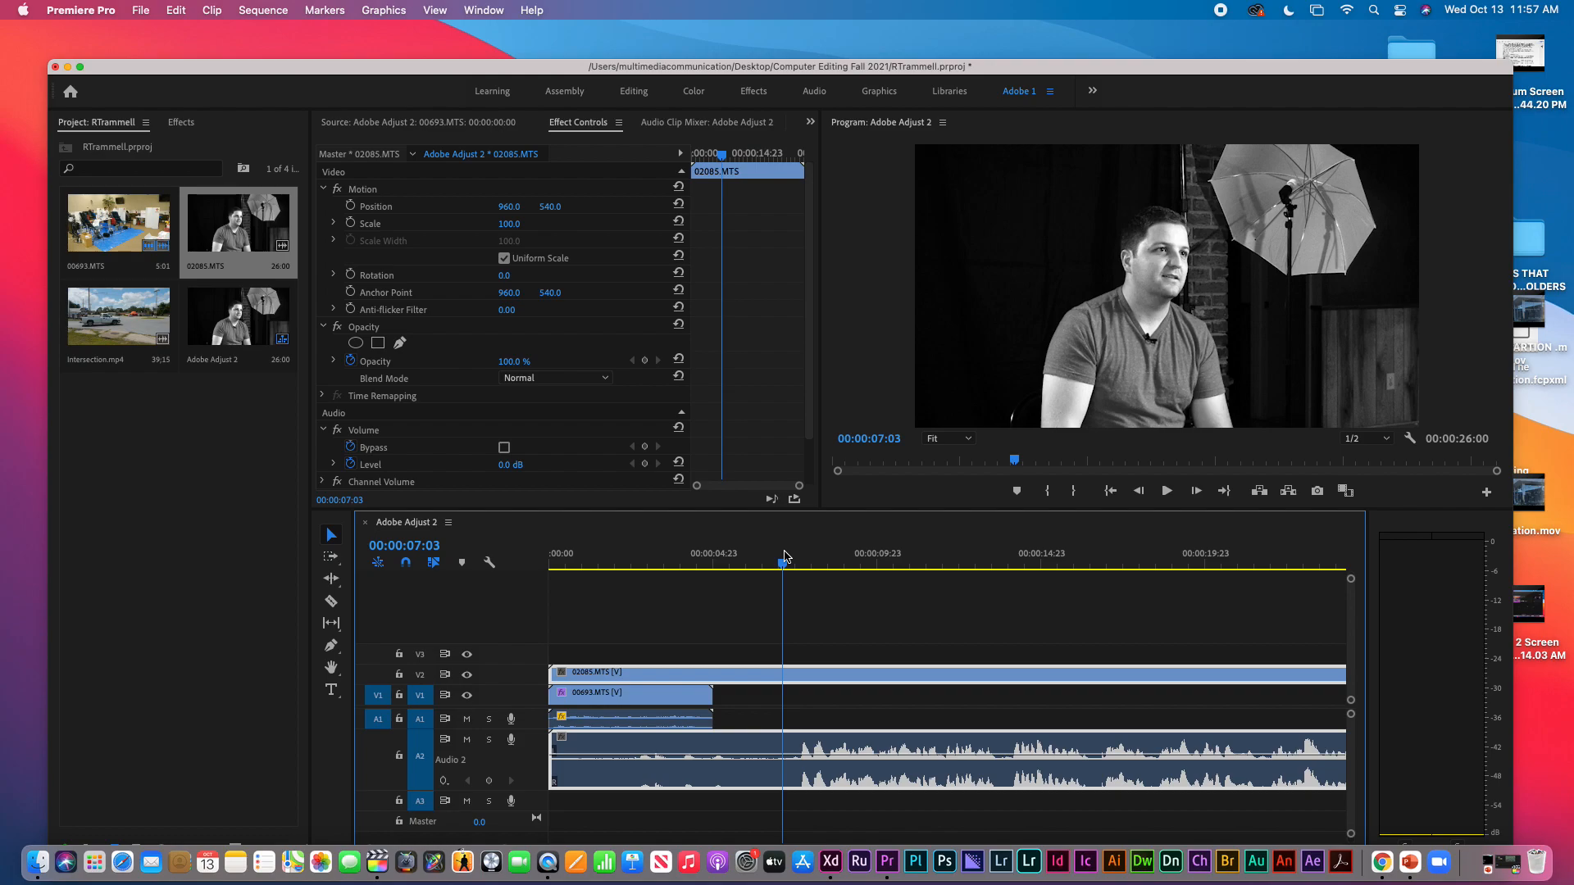
key("super+k")
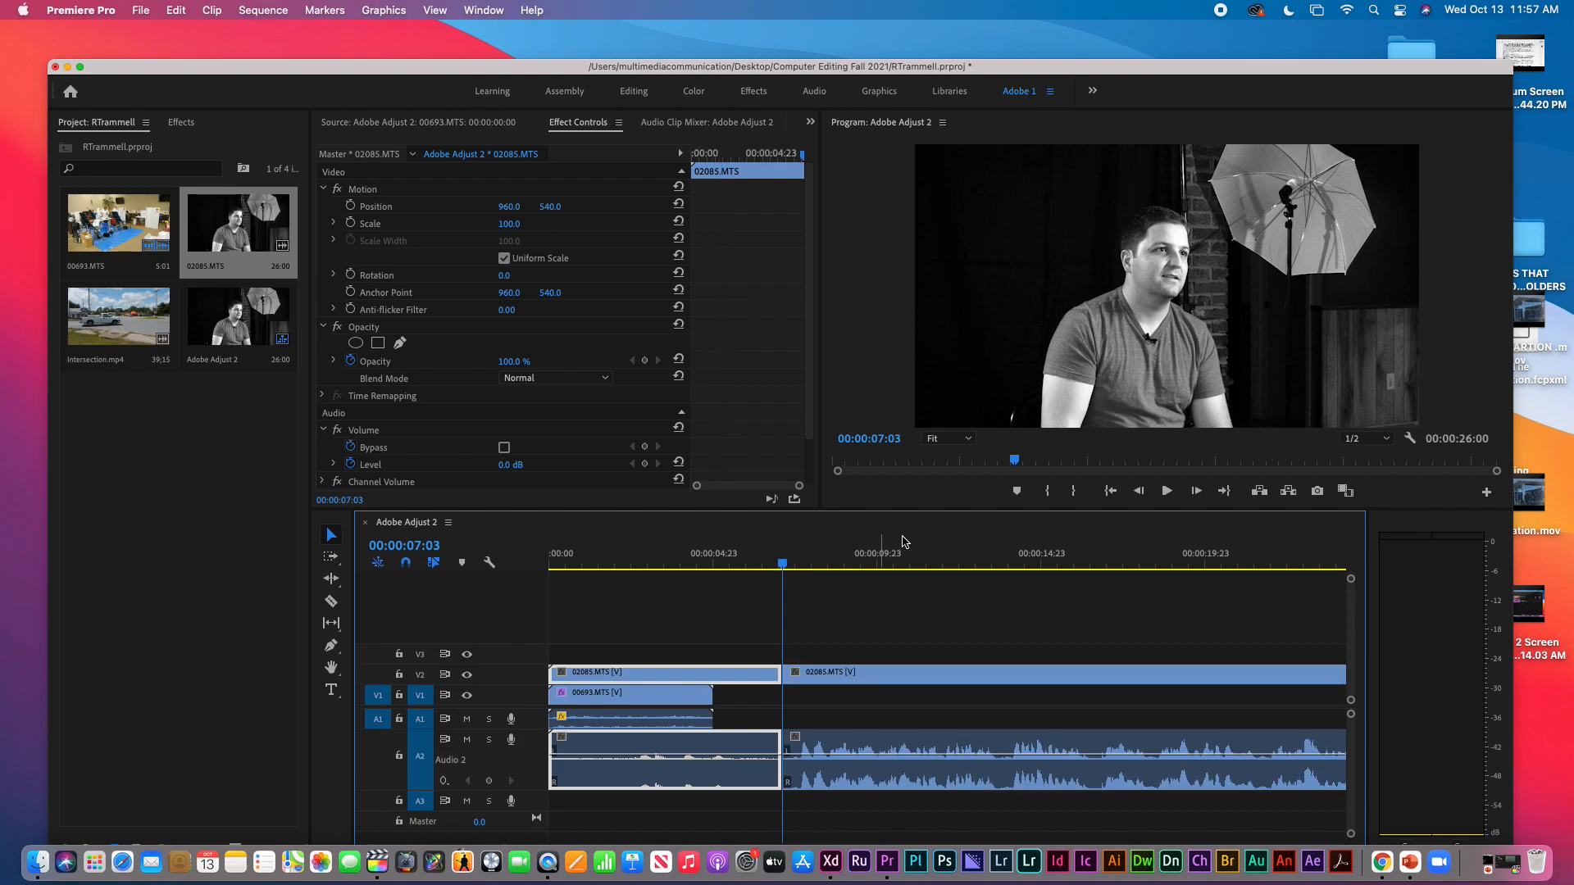
left_click(857, 677)
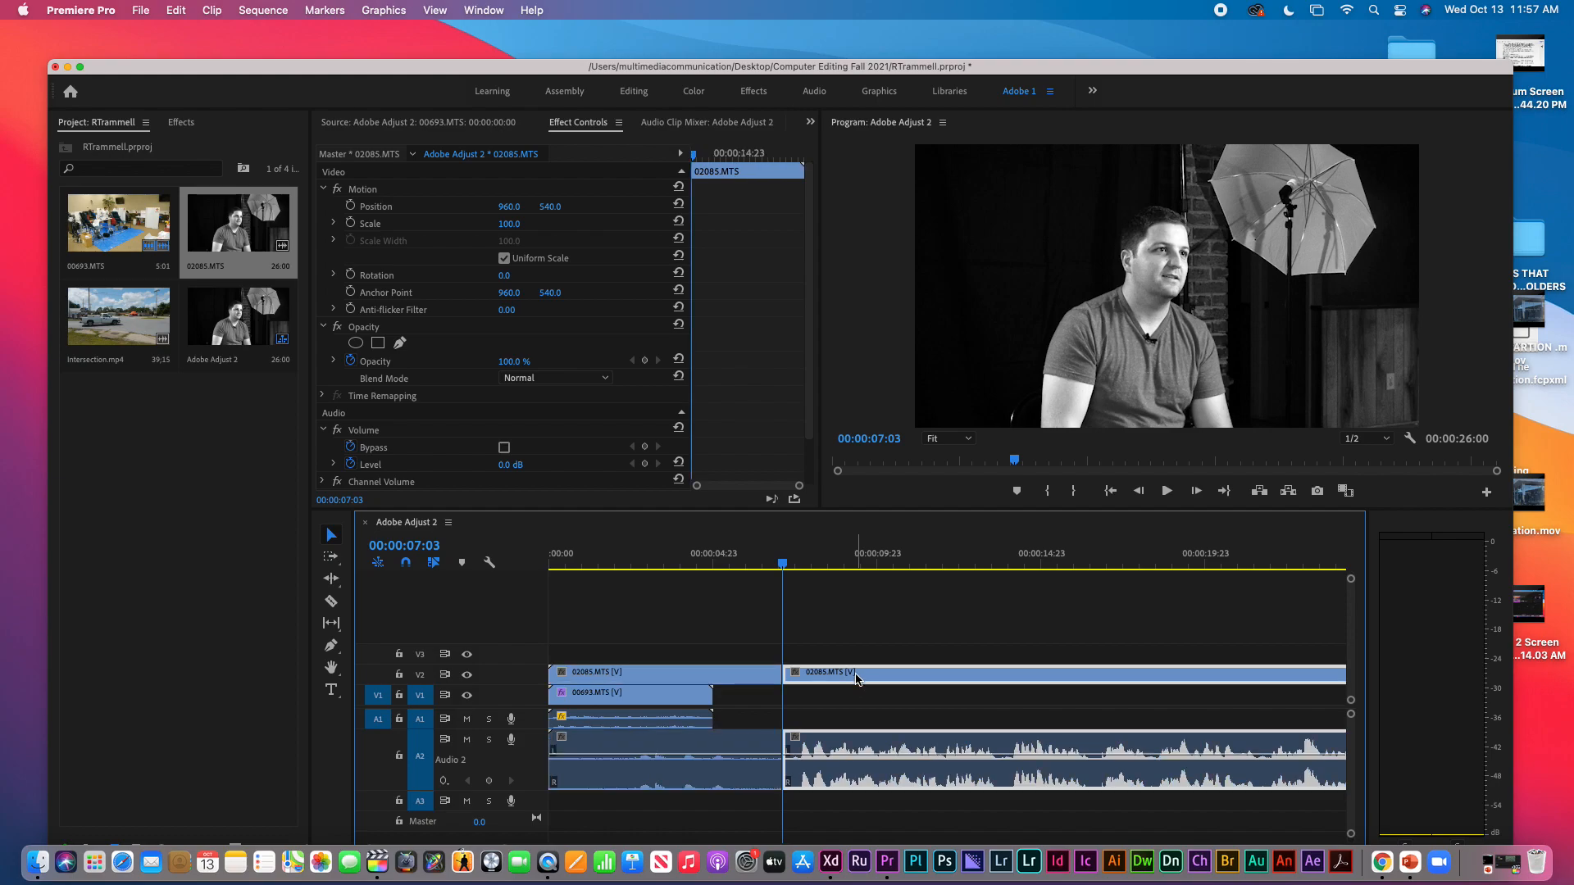
key("Delete")
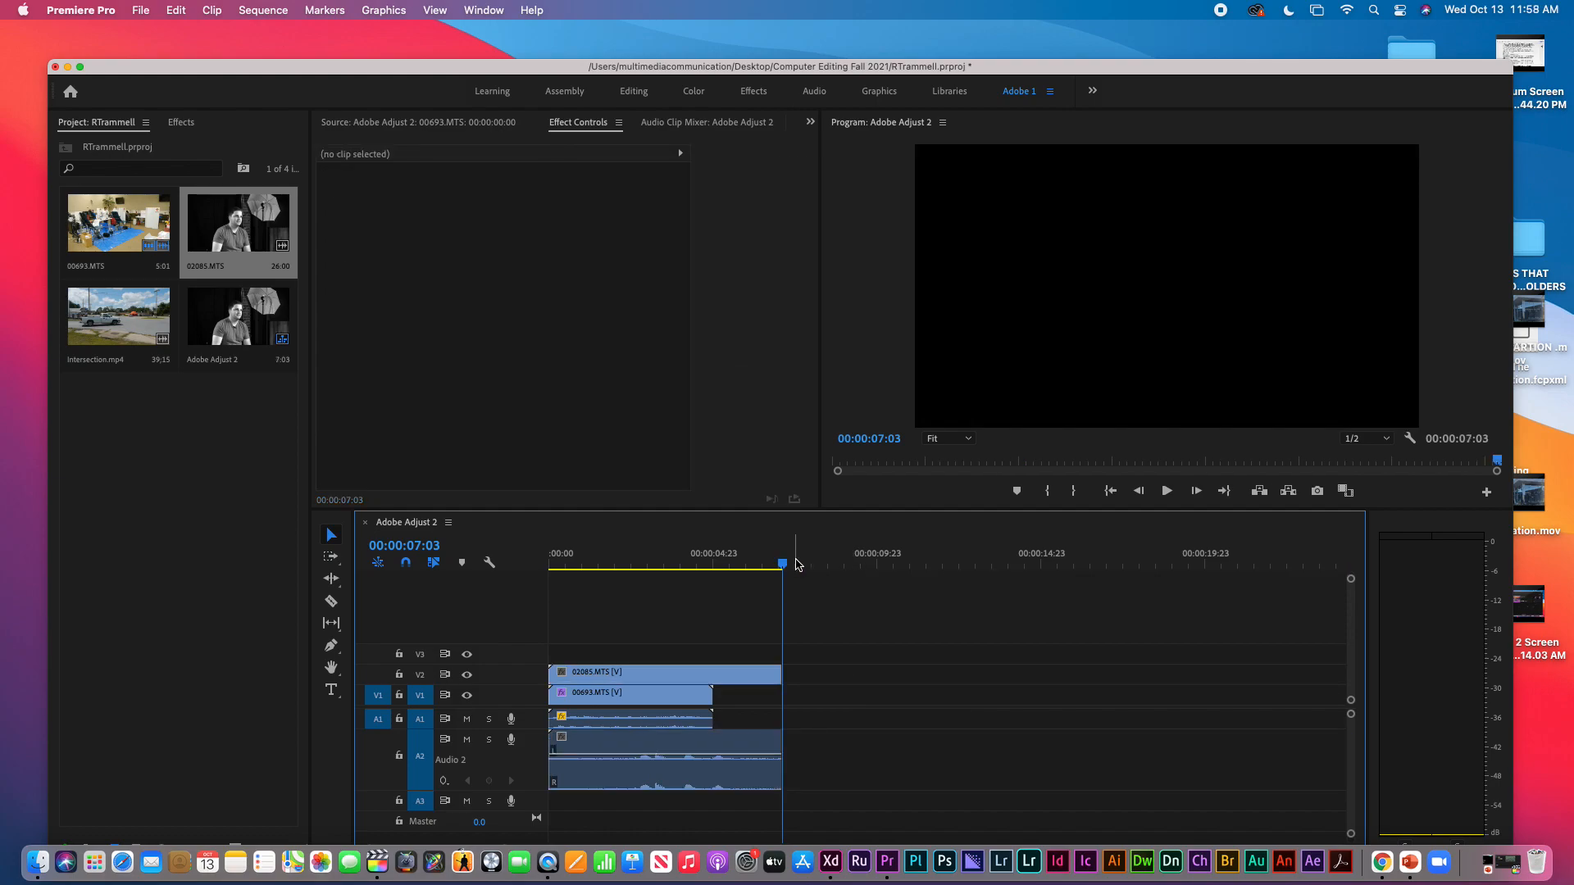
- Compare the stacked 02085.MTS and 00693.MTS clips at 00:00:03:01, hiding and reshowing the V2 track
mouse_move(783, 564)
left_mouse_down()
mouse_move(758, 564)
mouse_move(784, 567)
left_mouse_up()
left_click_drag(708, 698, 586, 705)
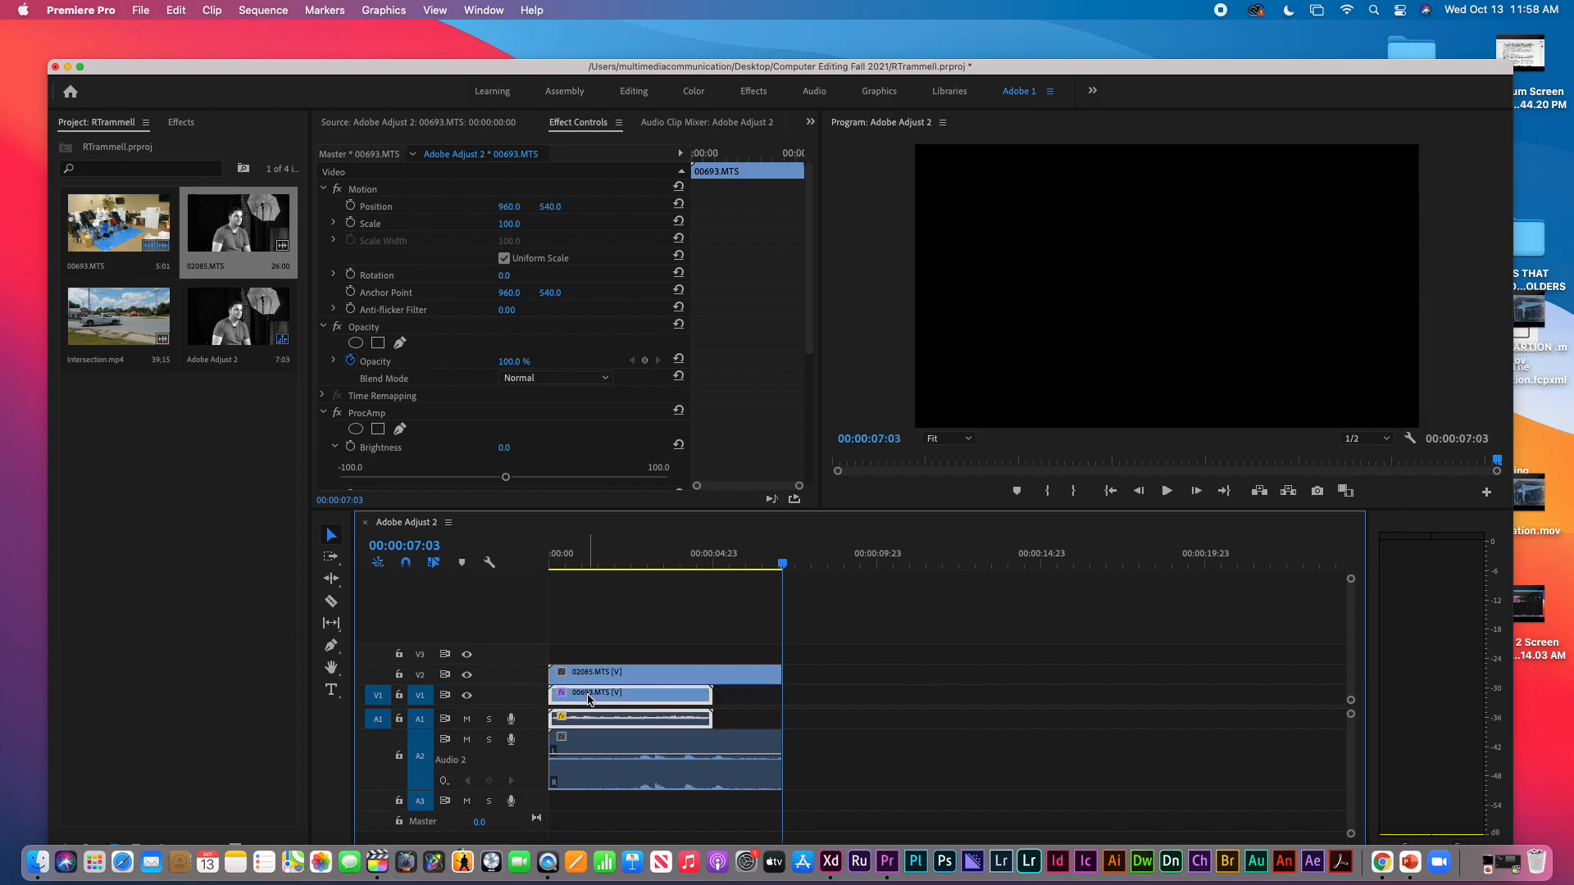
left_click(715, 702)
left_click_drag(715, 703, 734, 705)
left_click(651, 555)
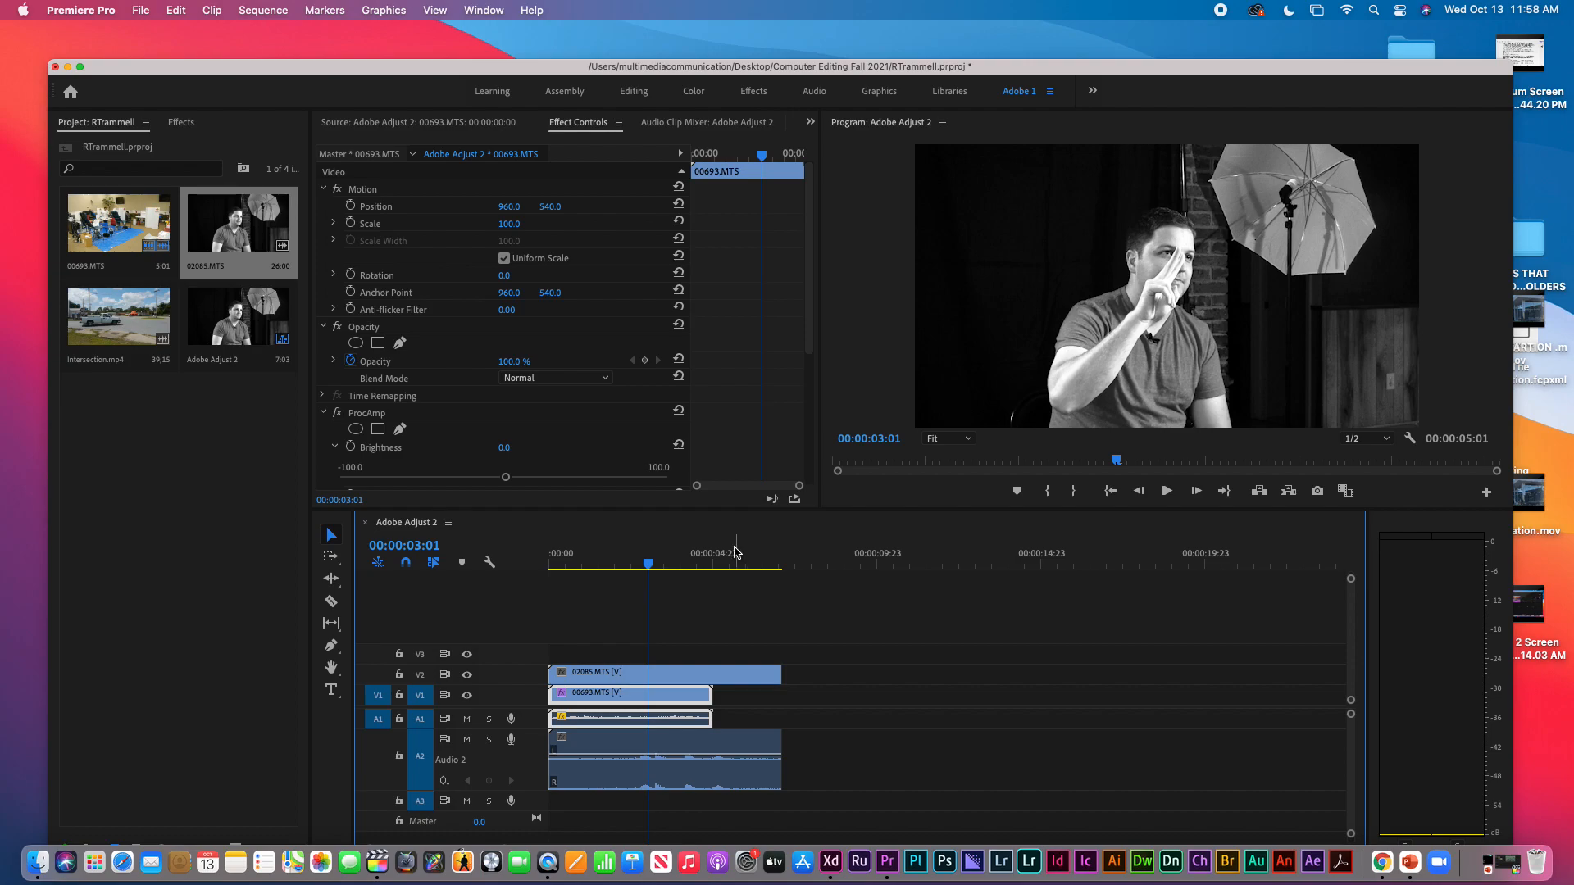
left_click(671, 665)
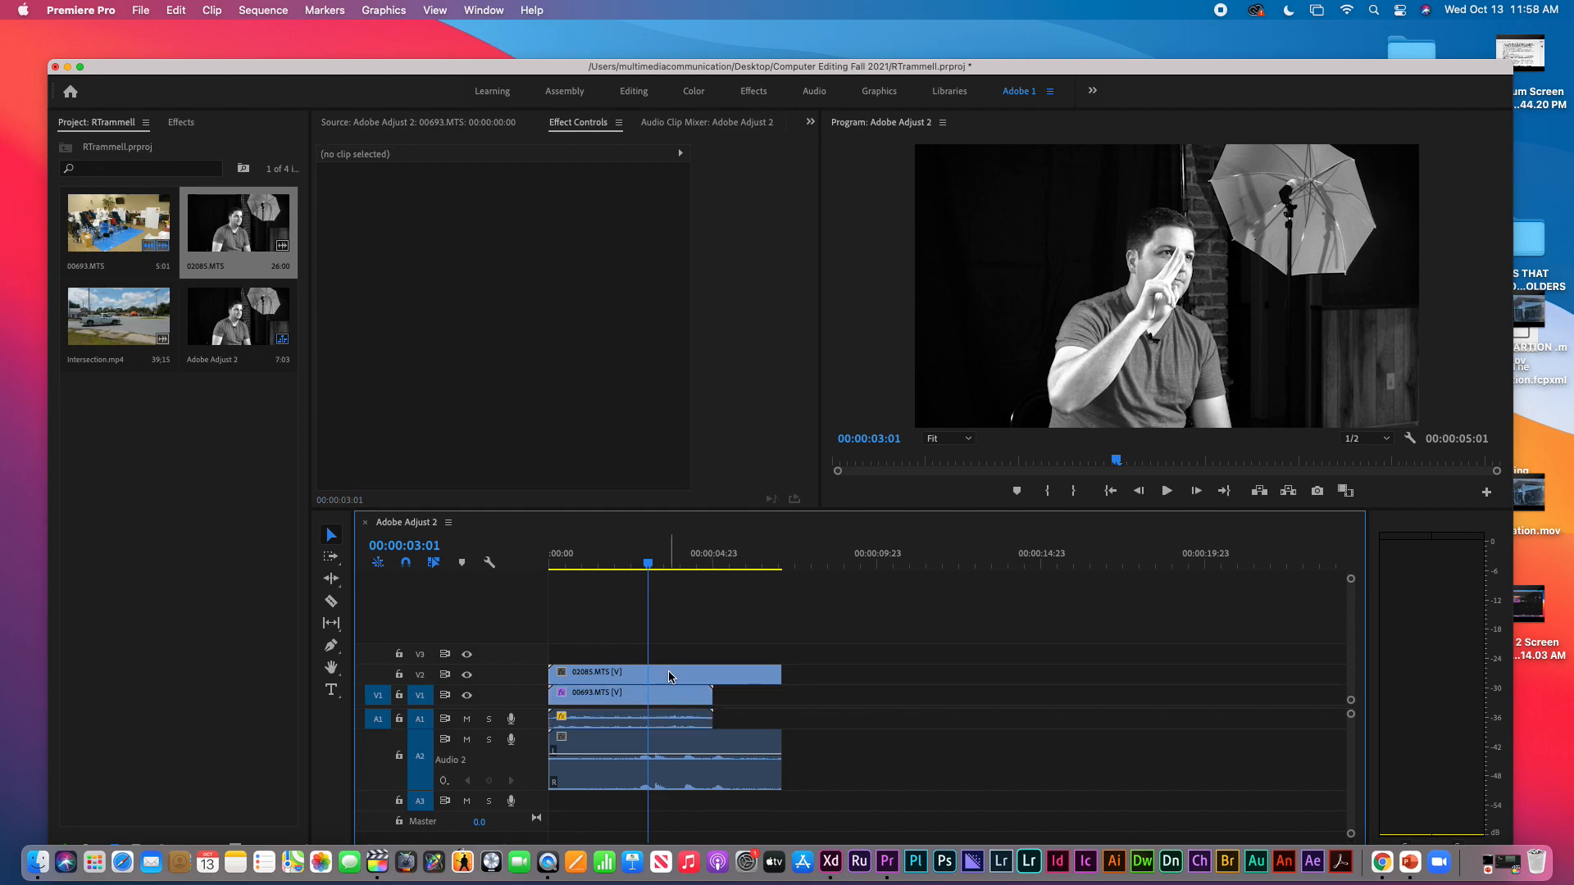
left_click(669, 677)
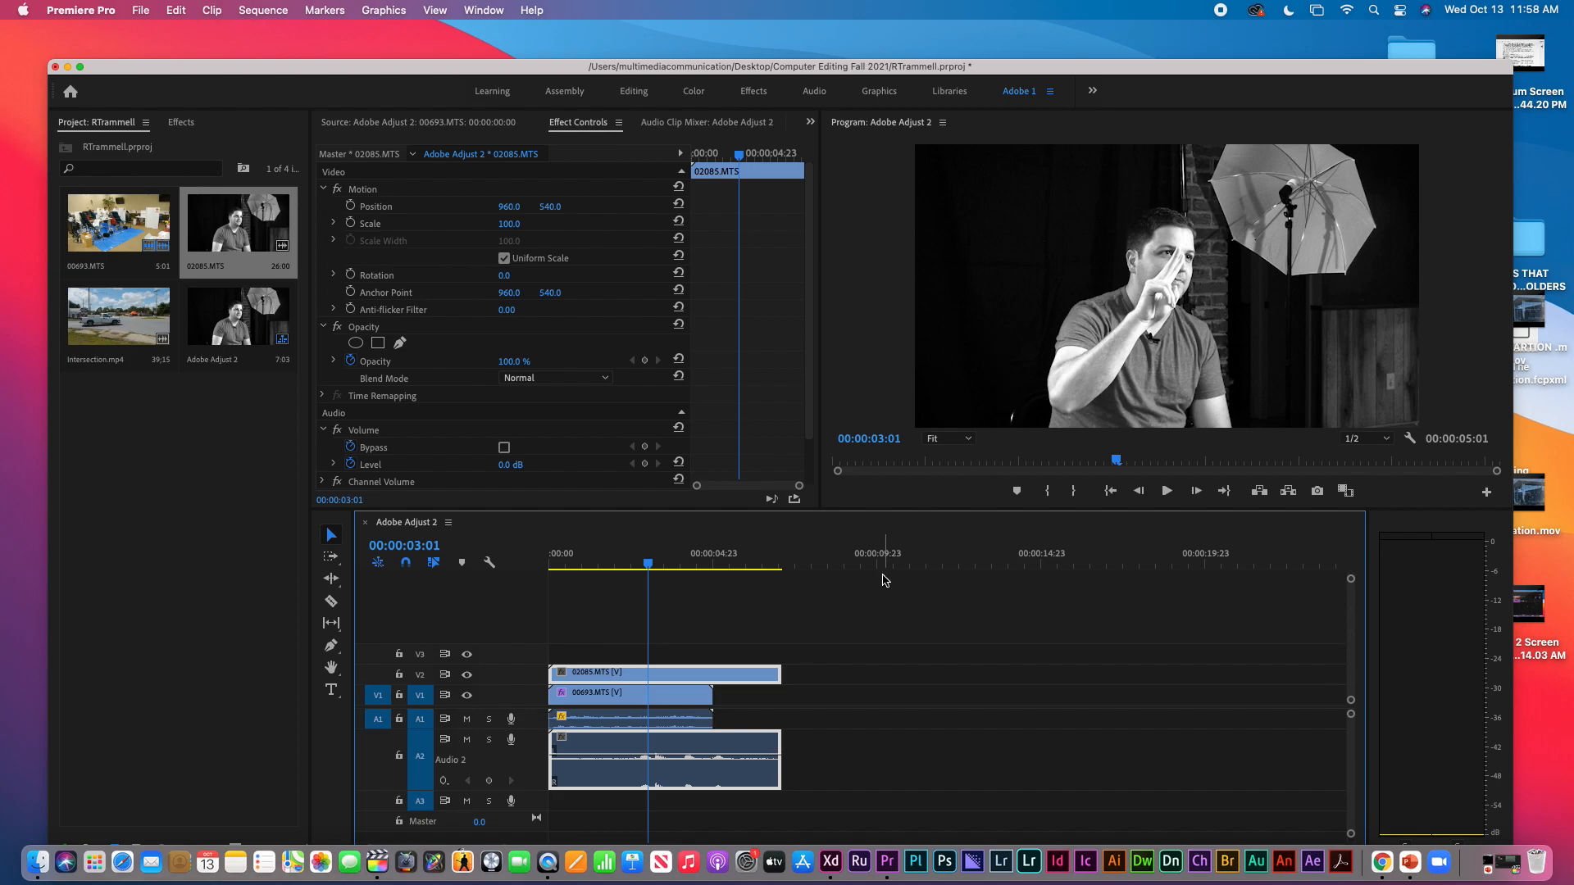
left_click(682, 703)
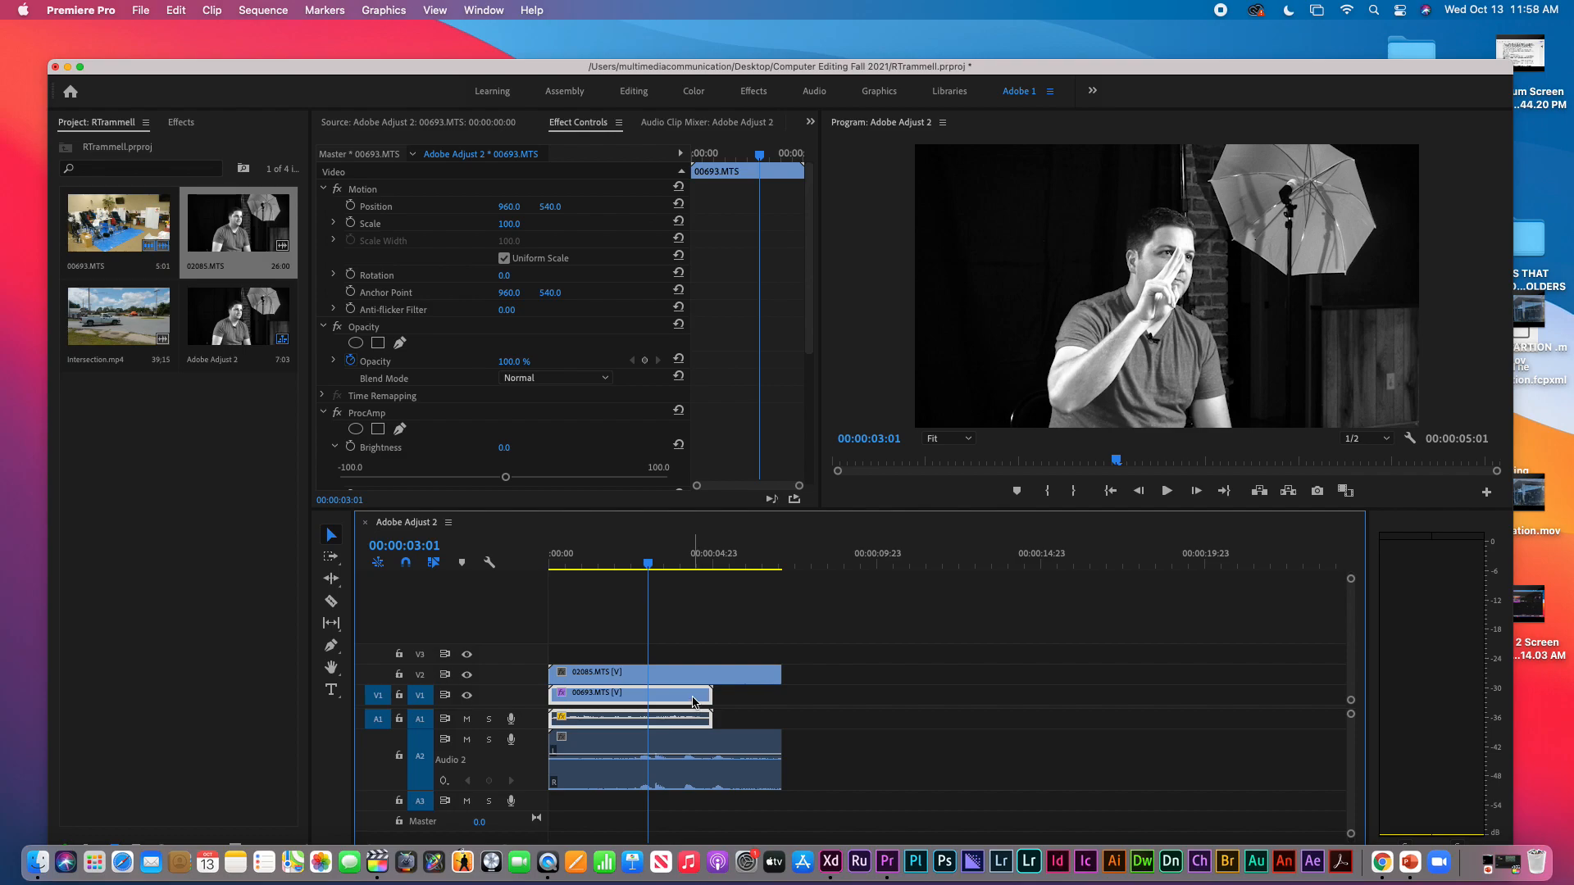
left_click(467, 675)
left_click(466, 675)
- Move the 00693.MTS clip on V1 to start at 00:00:03:16 and reduce its Scale to 51.0
left_click_drag(683, 699, 805, 704)
left_click(819, 560)
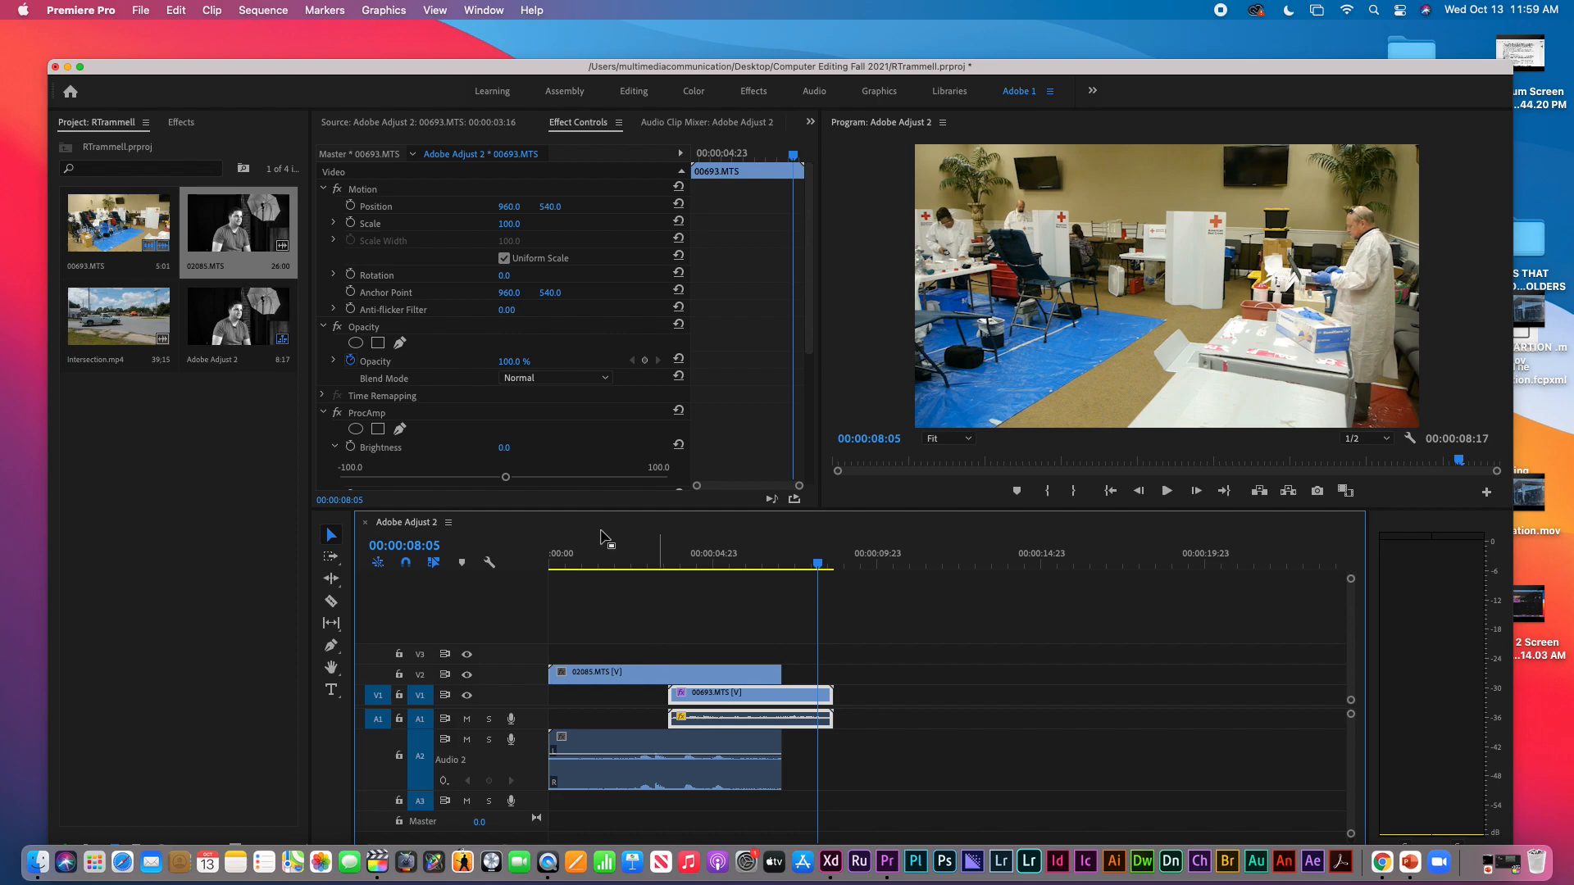
left_click(512, 224)
type("73")
key("Return")
left_click_drag(507, 224, 489, 223)
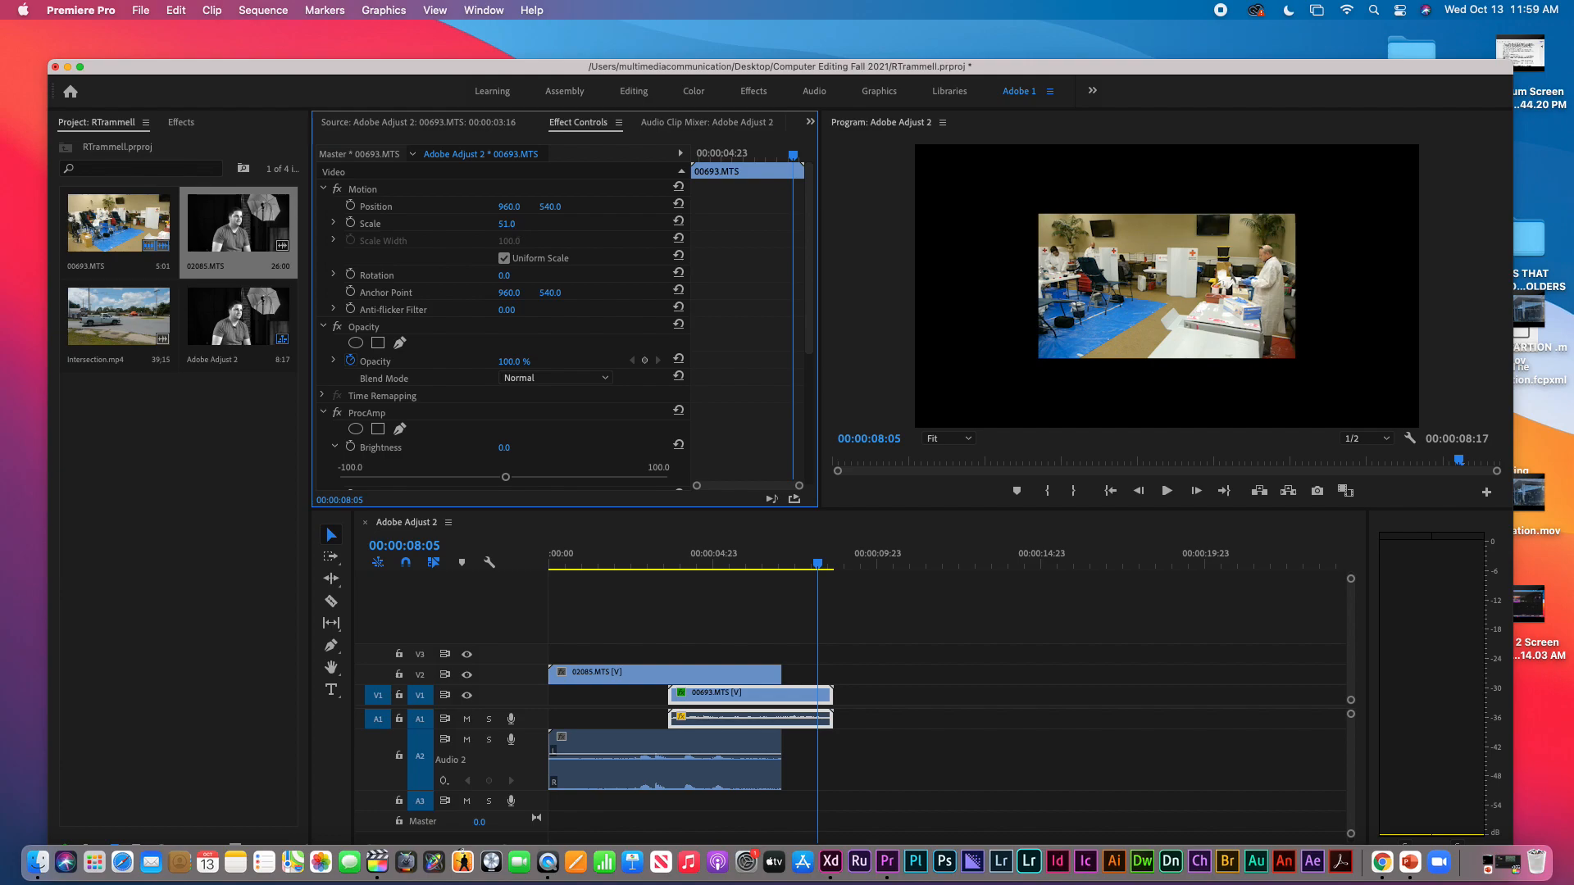
left_click(516, 223)
- Shift the 02085.MTS clip's horizontal Position to 74.0 so the scaled 00693.MTS clip shows beside it
left_click(774, 554)
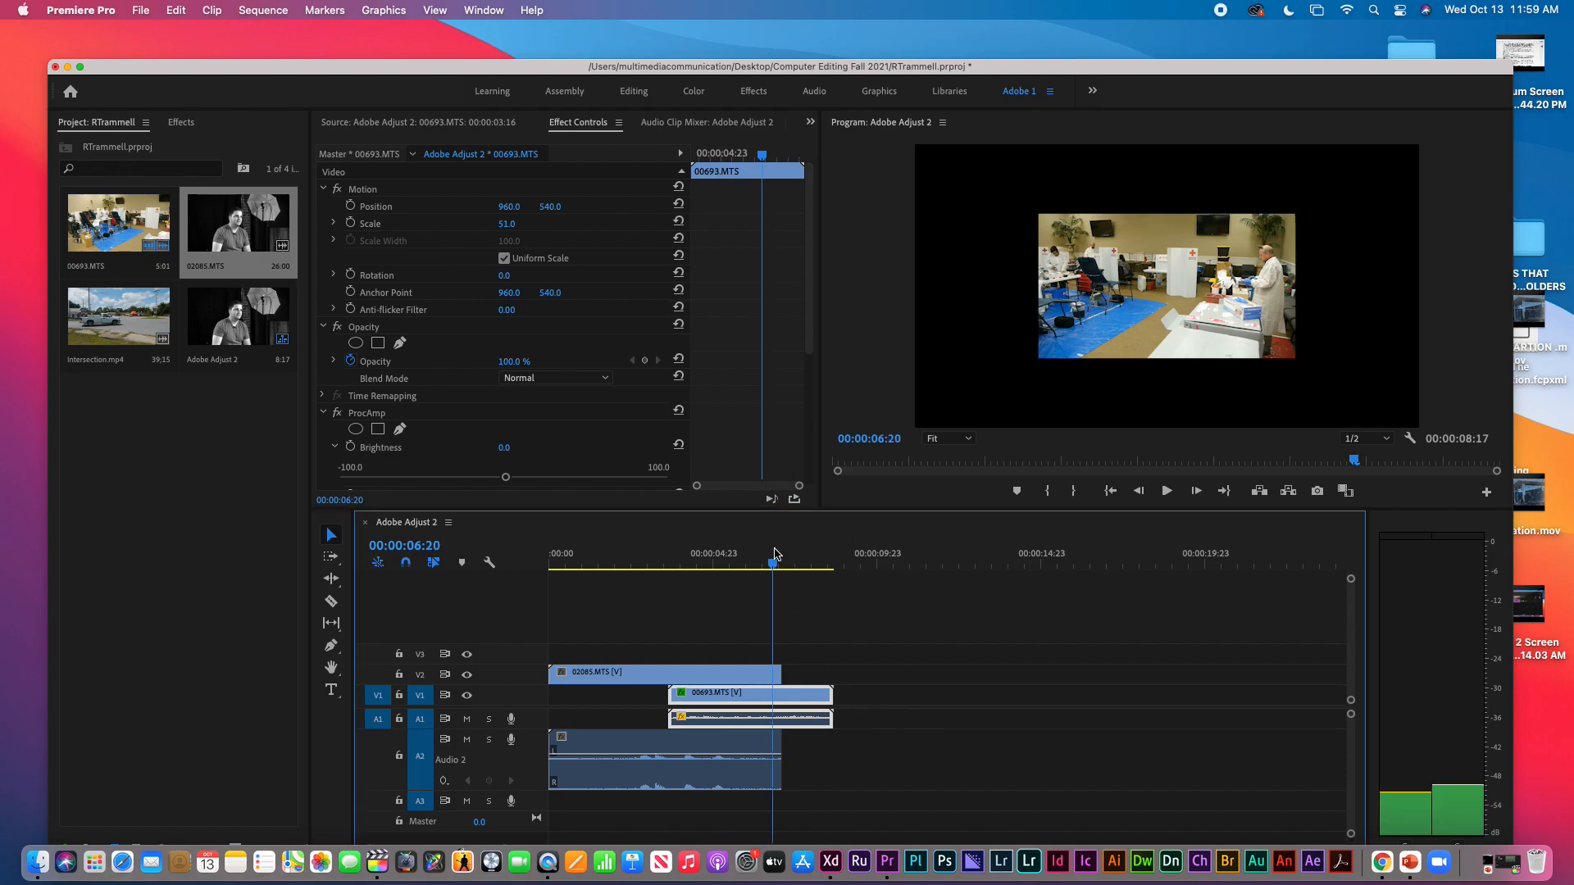
left_click_drag(774, 565, 806, 568)
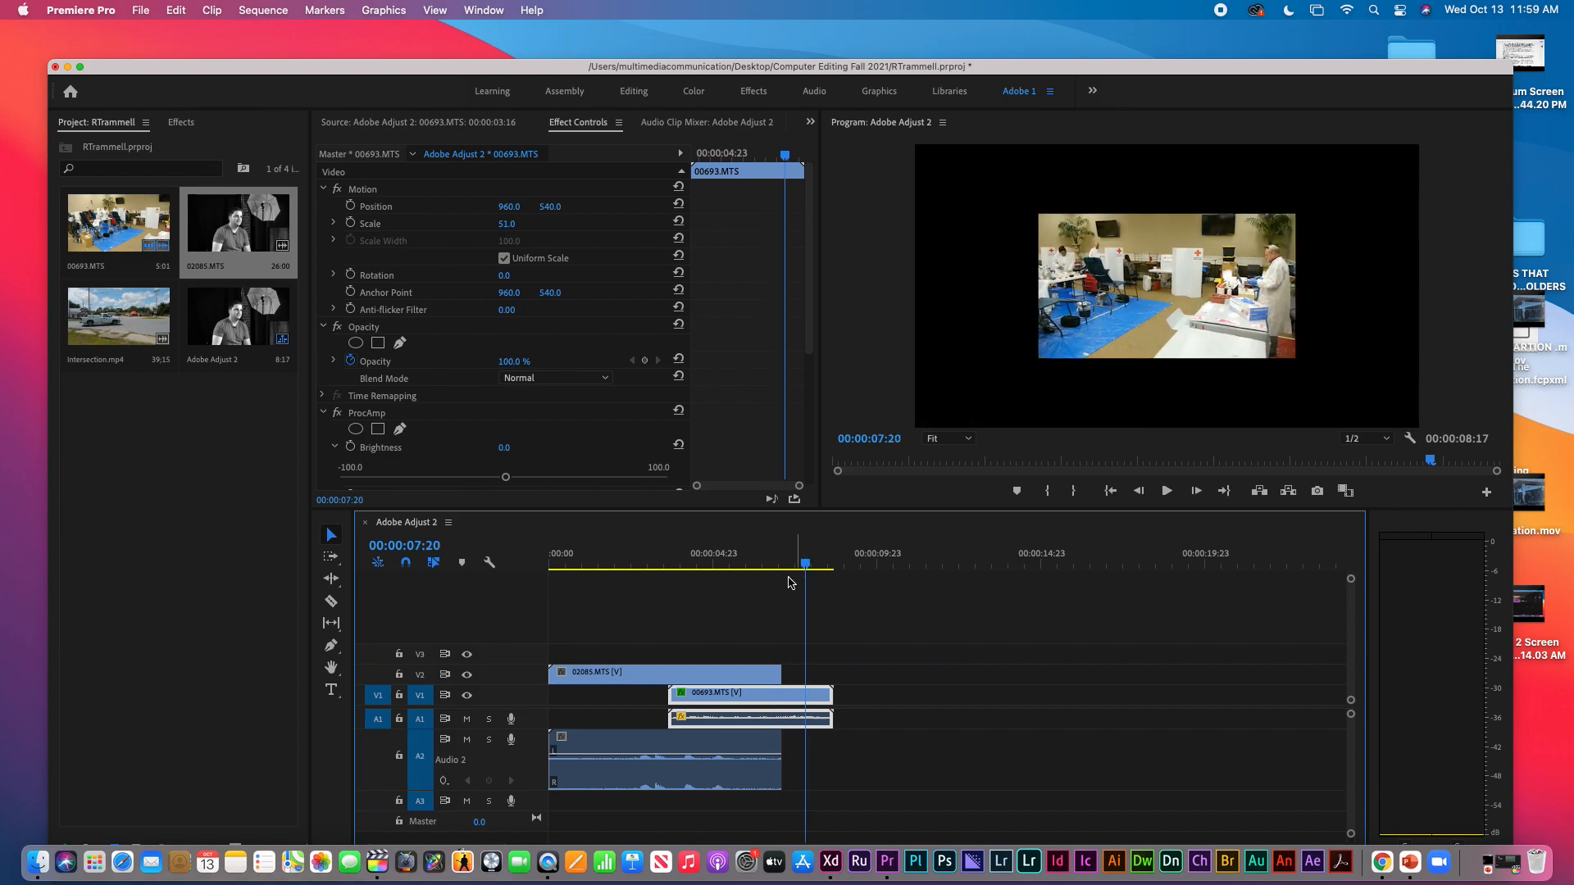
left_click(735, 677)
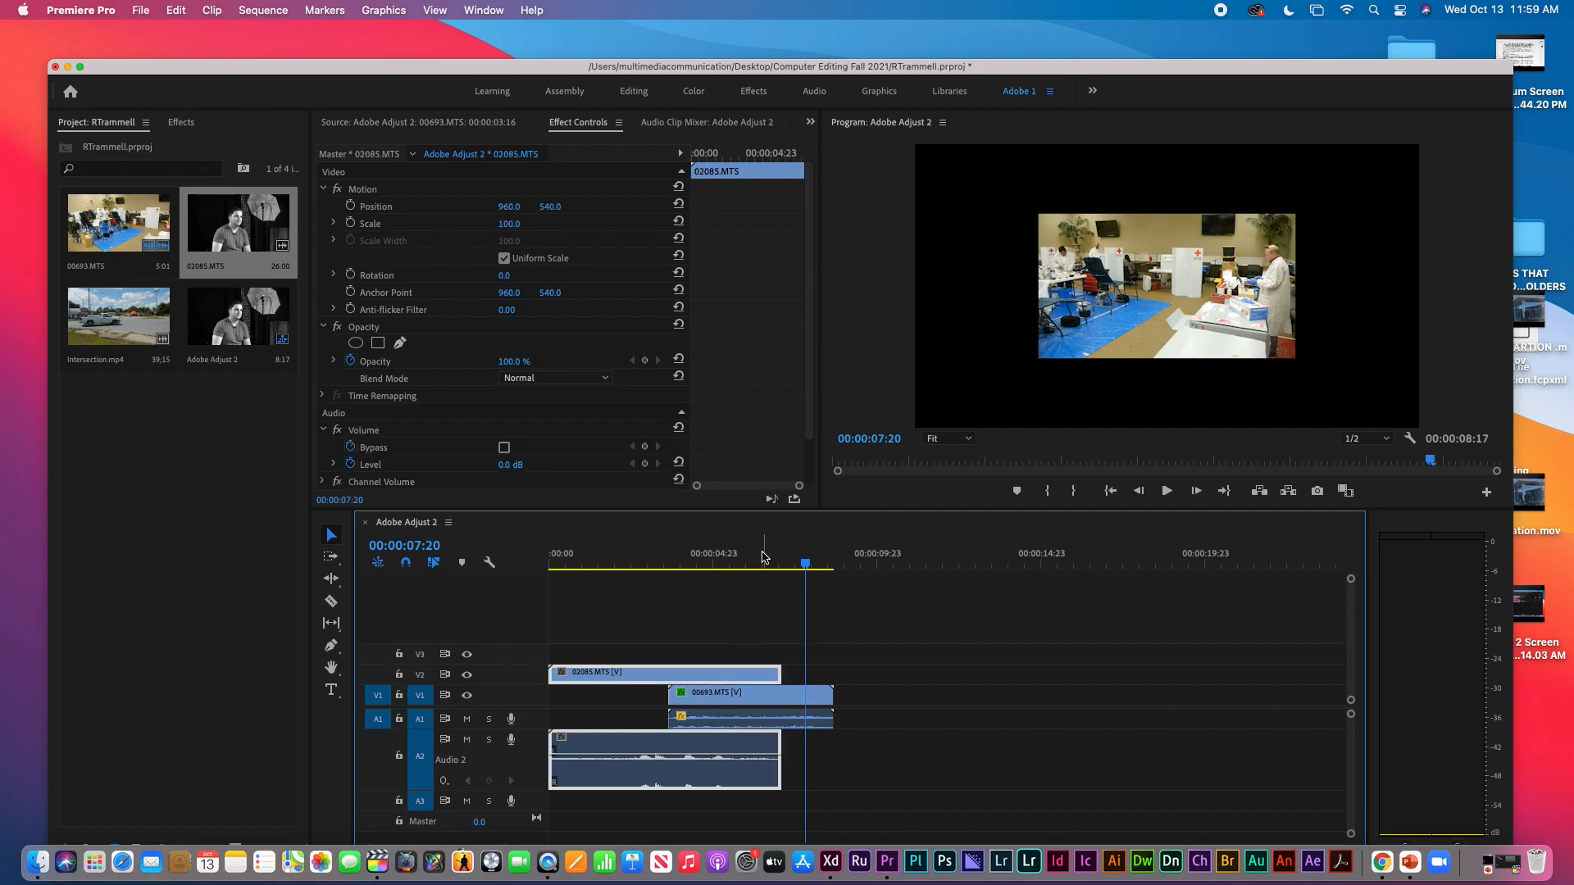
left_click(738, 561)
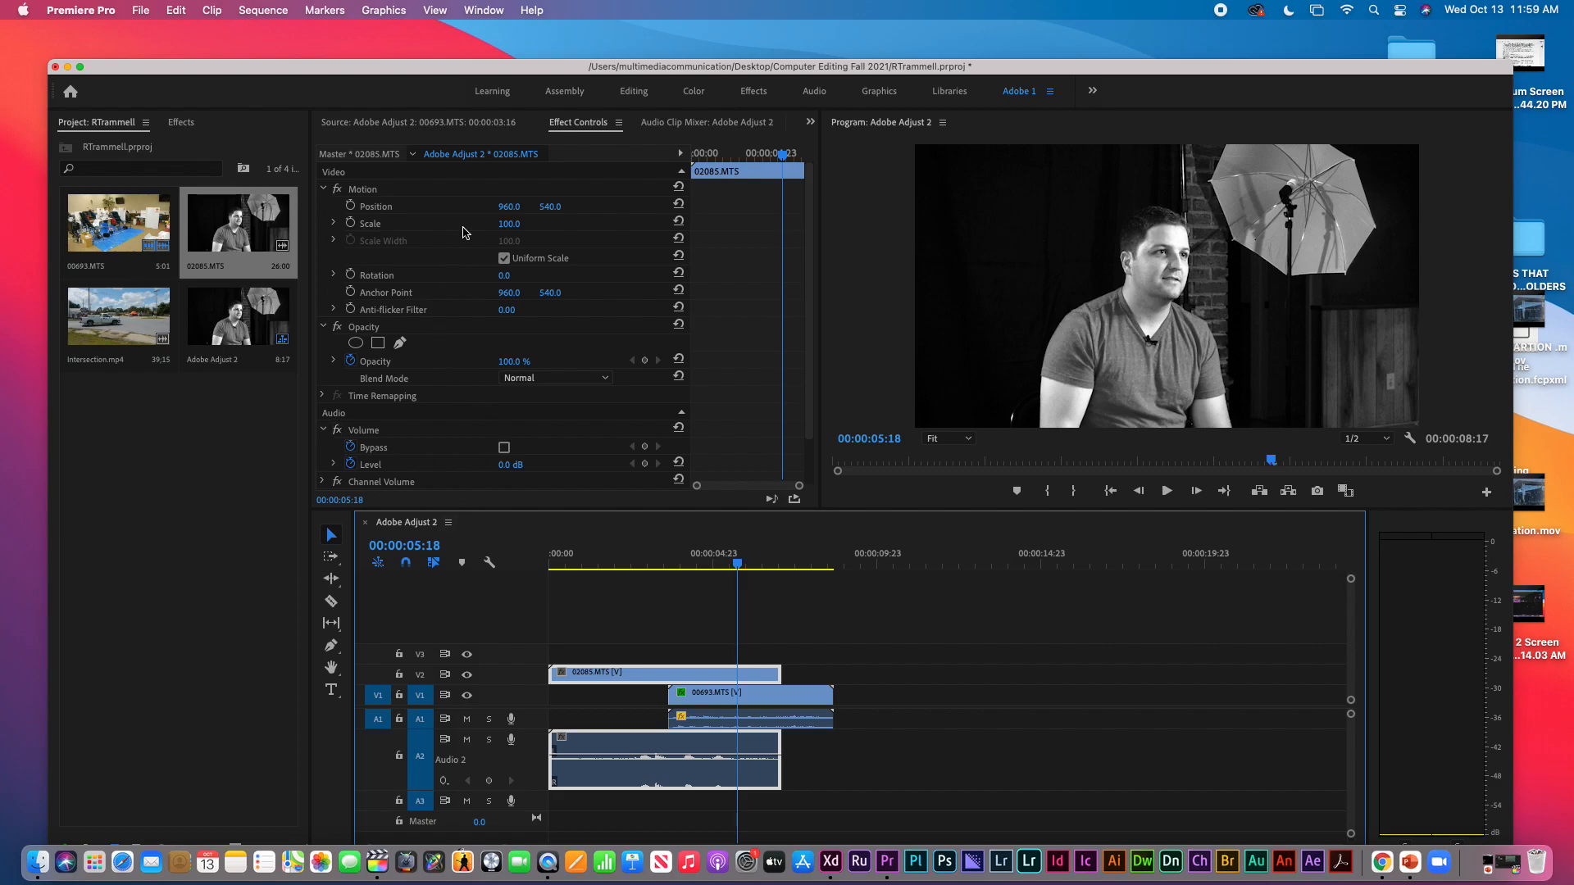
left_click_drag(508, 207, 13, 207)
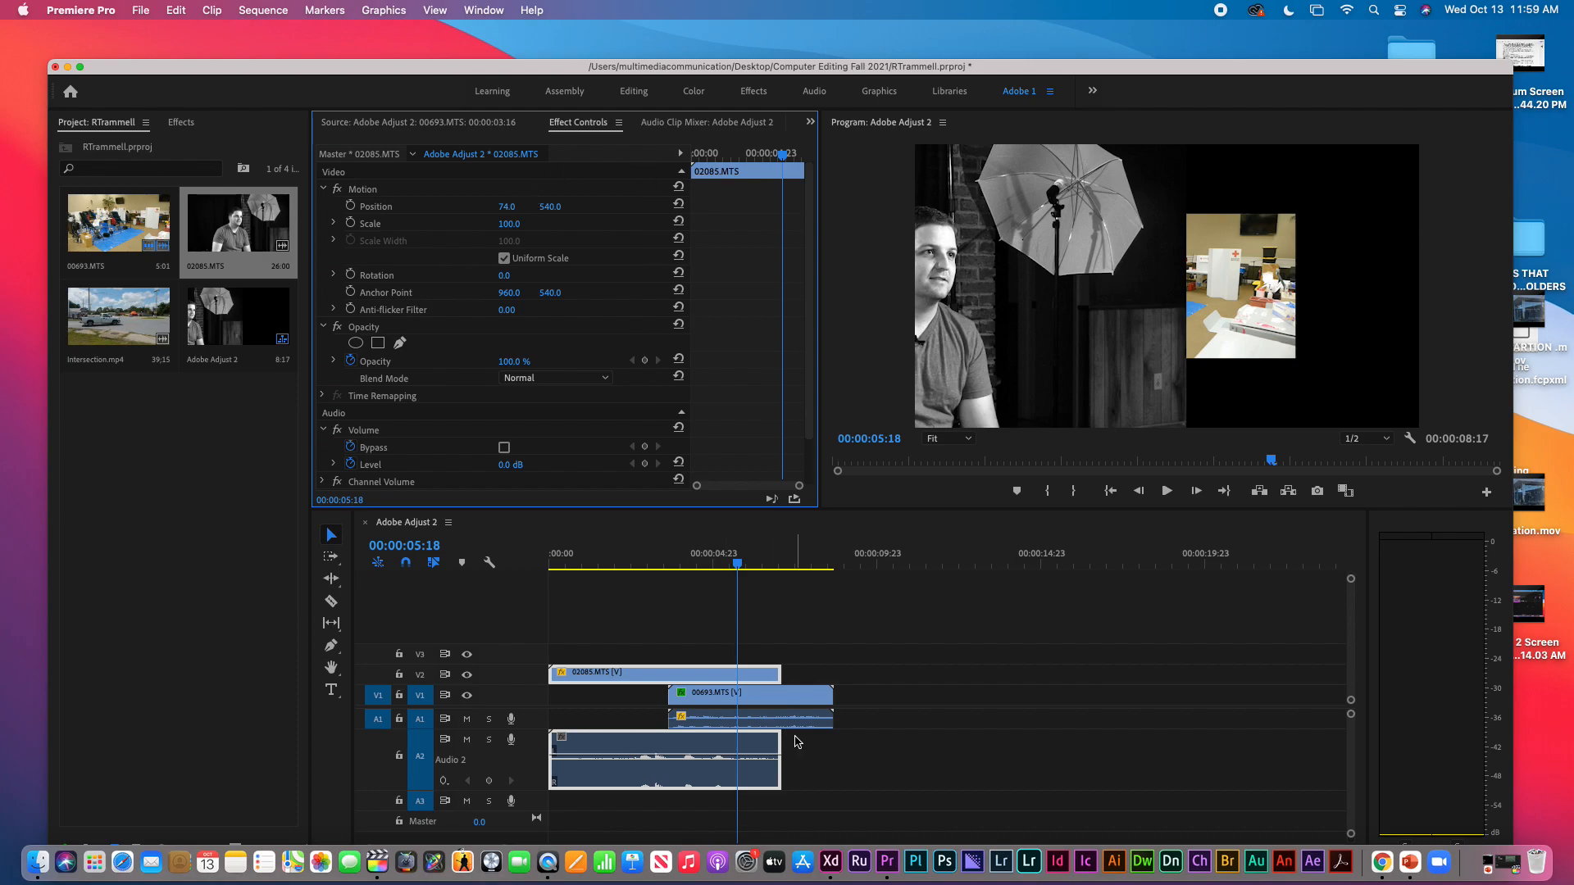
right_click(626, 748)
mouse_move(678, 835)
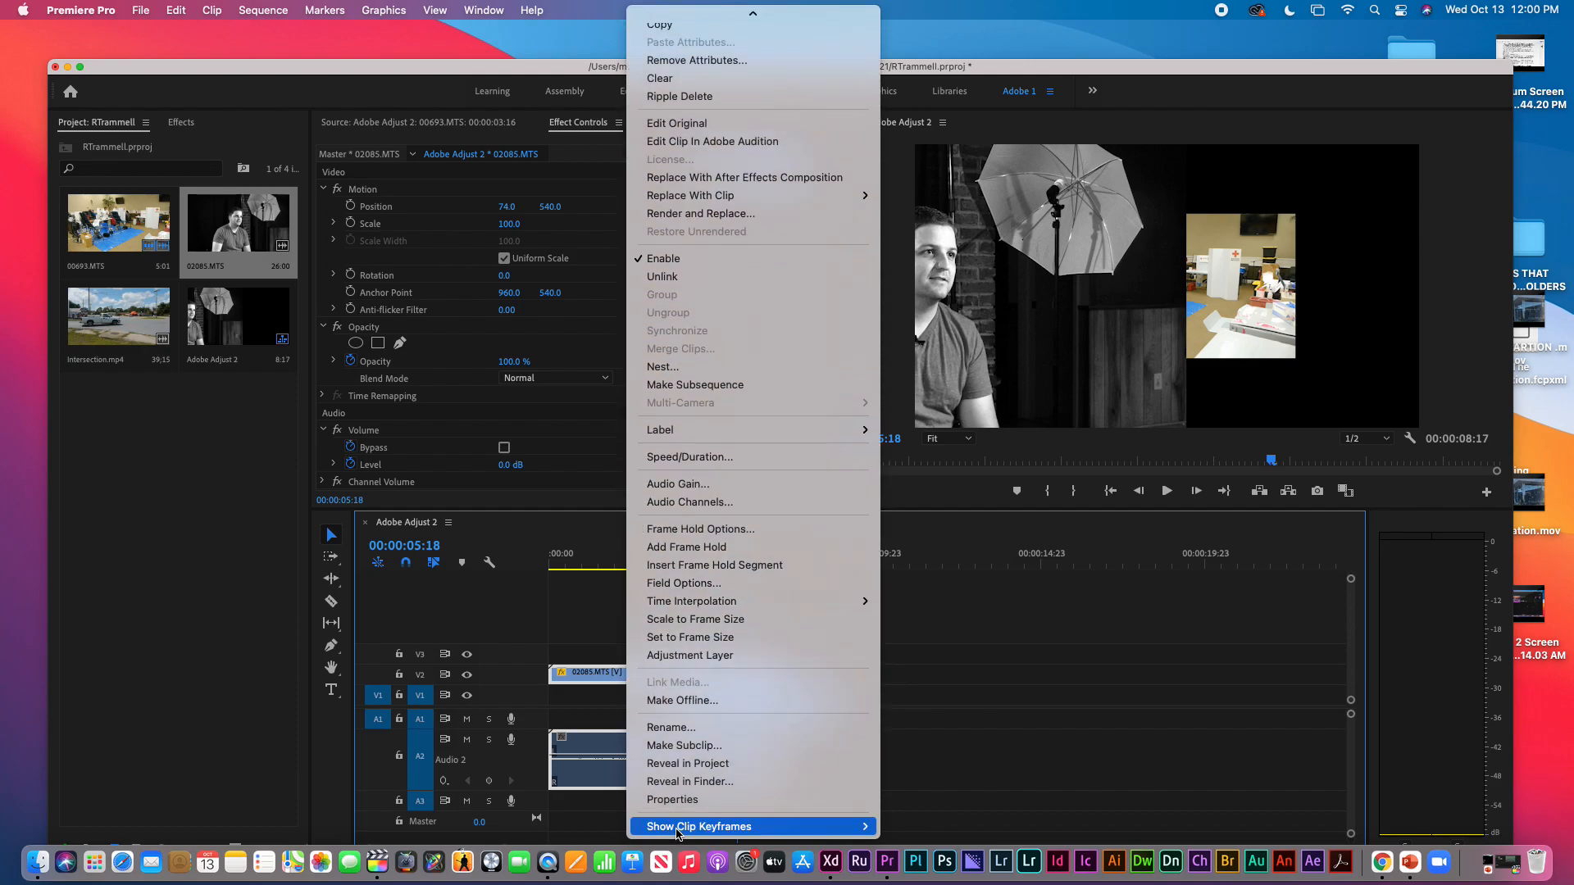
left_click(651, 485)
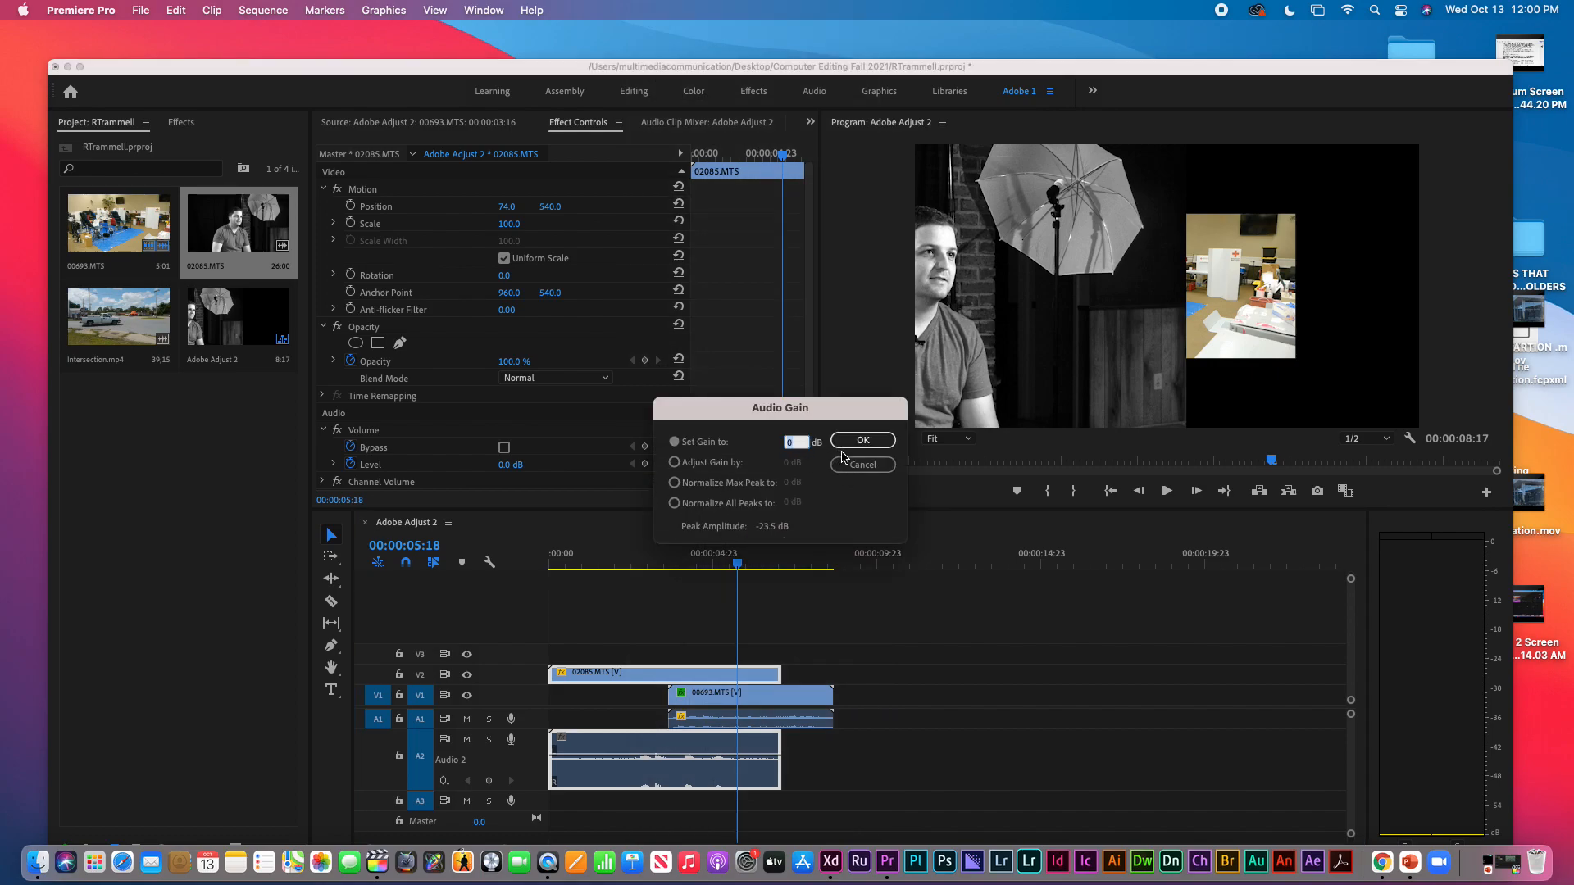
left_click(863, 465)
- Play the sequence from around 00:00:03:12 to check the overlapping clips' picture and sound
left_click(664, 566)
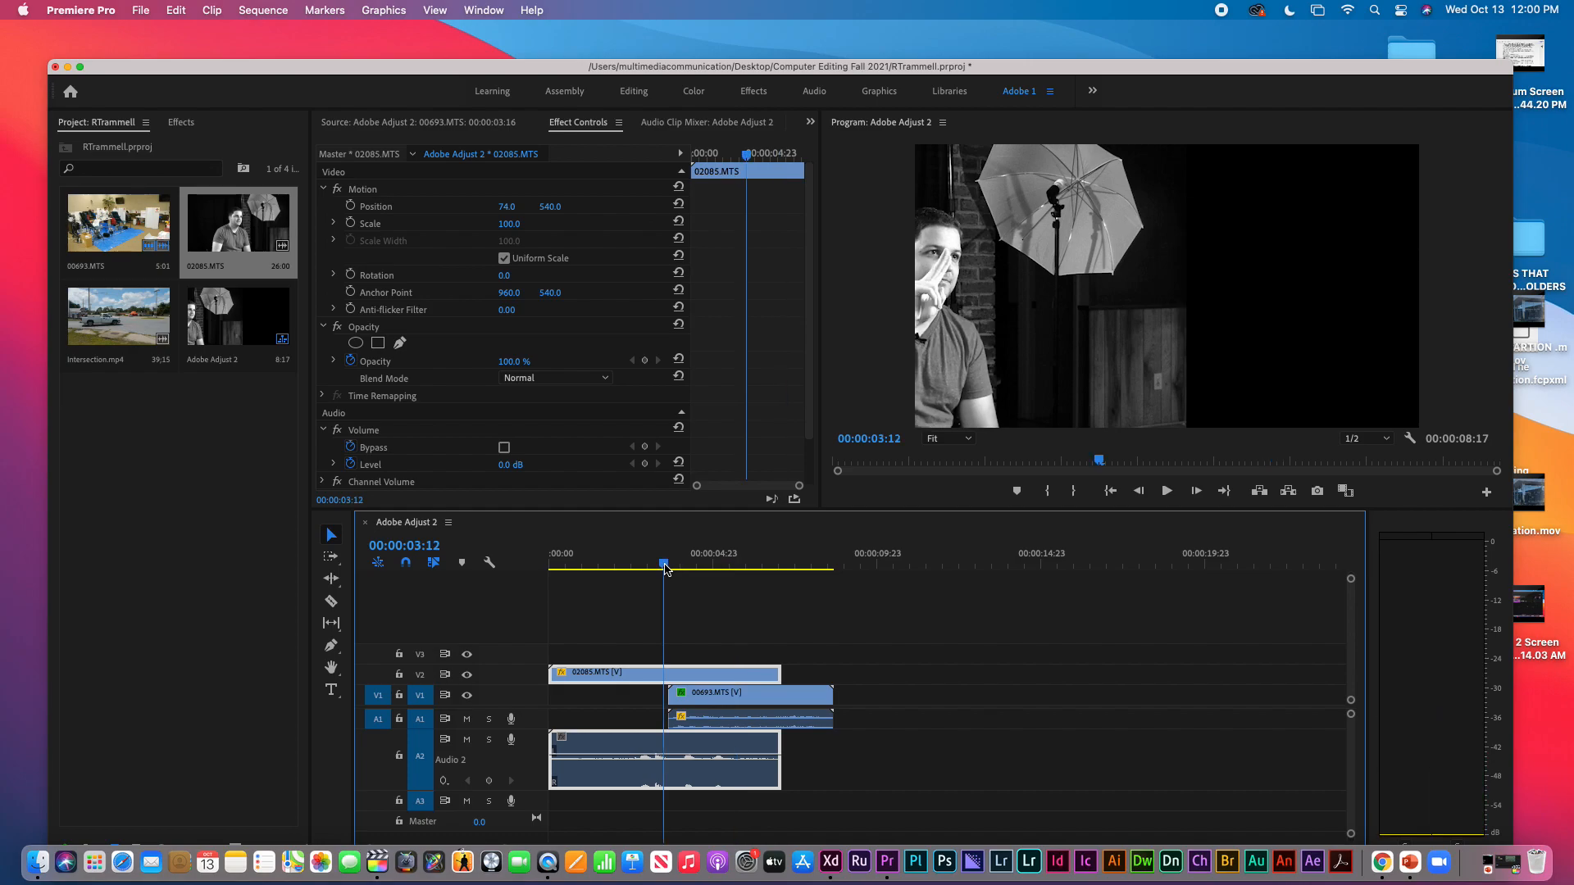
key("space")
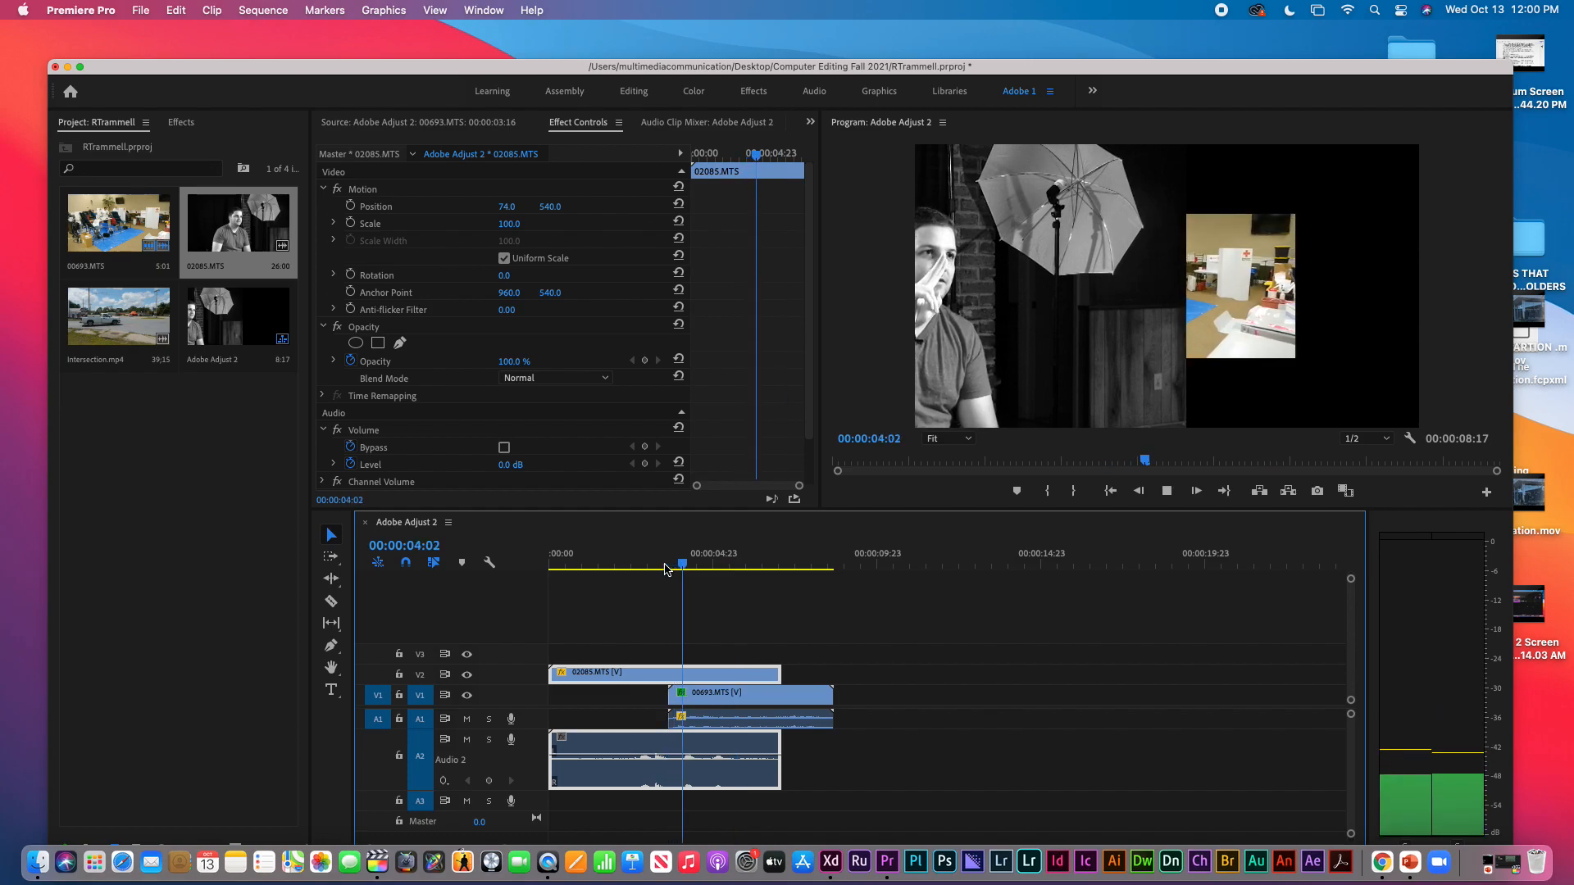
left_click(650, 562)
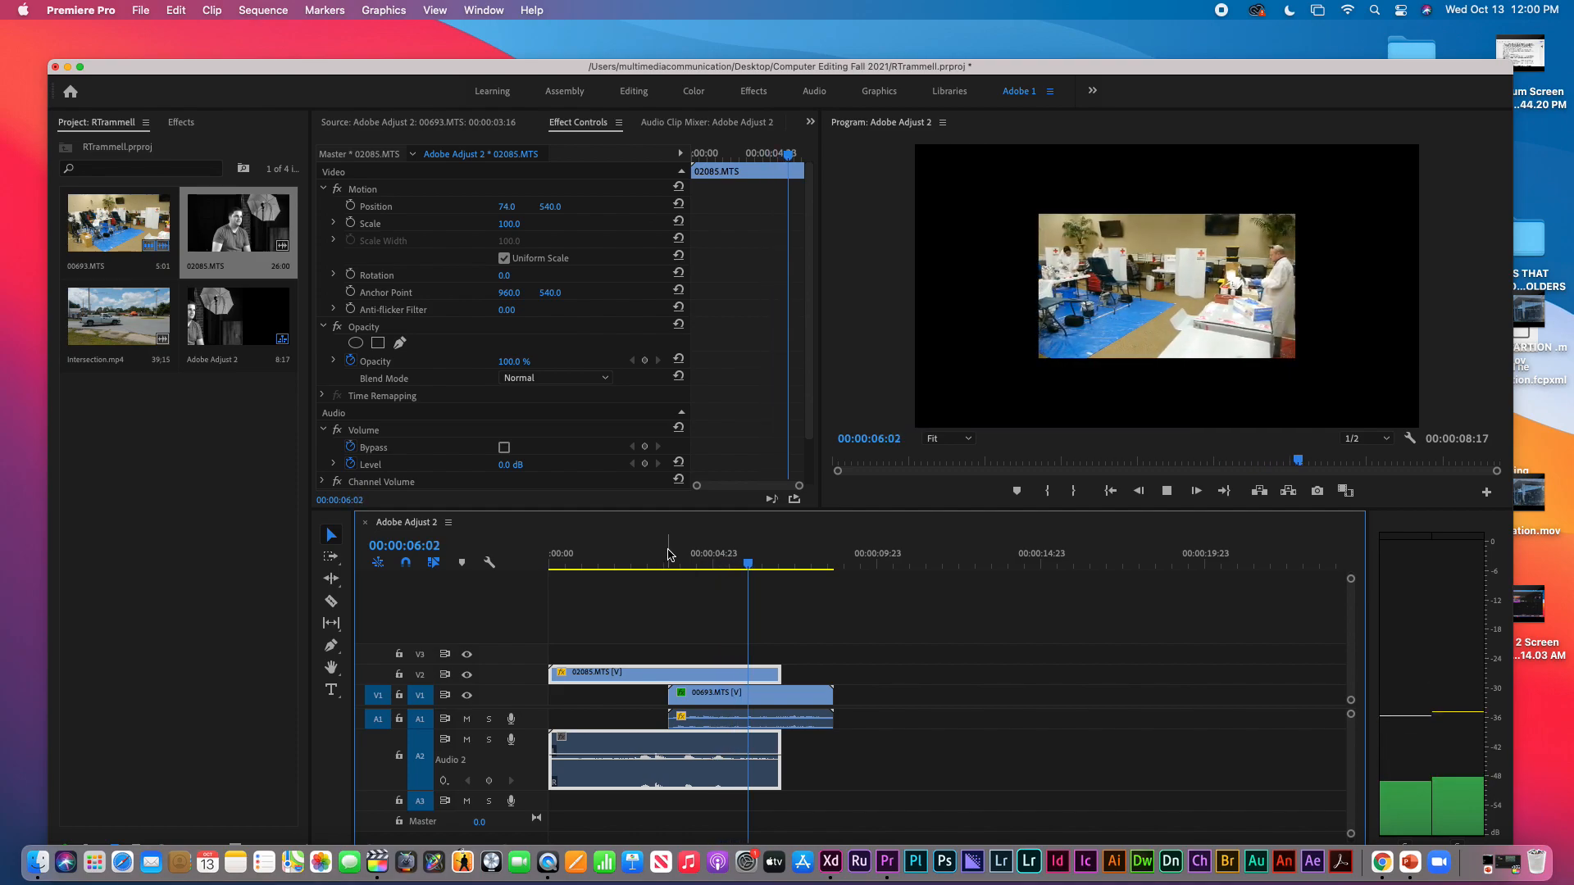
key("space")
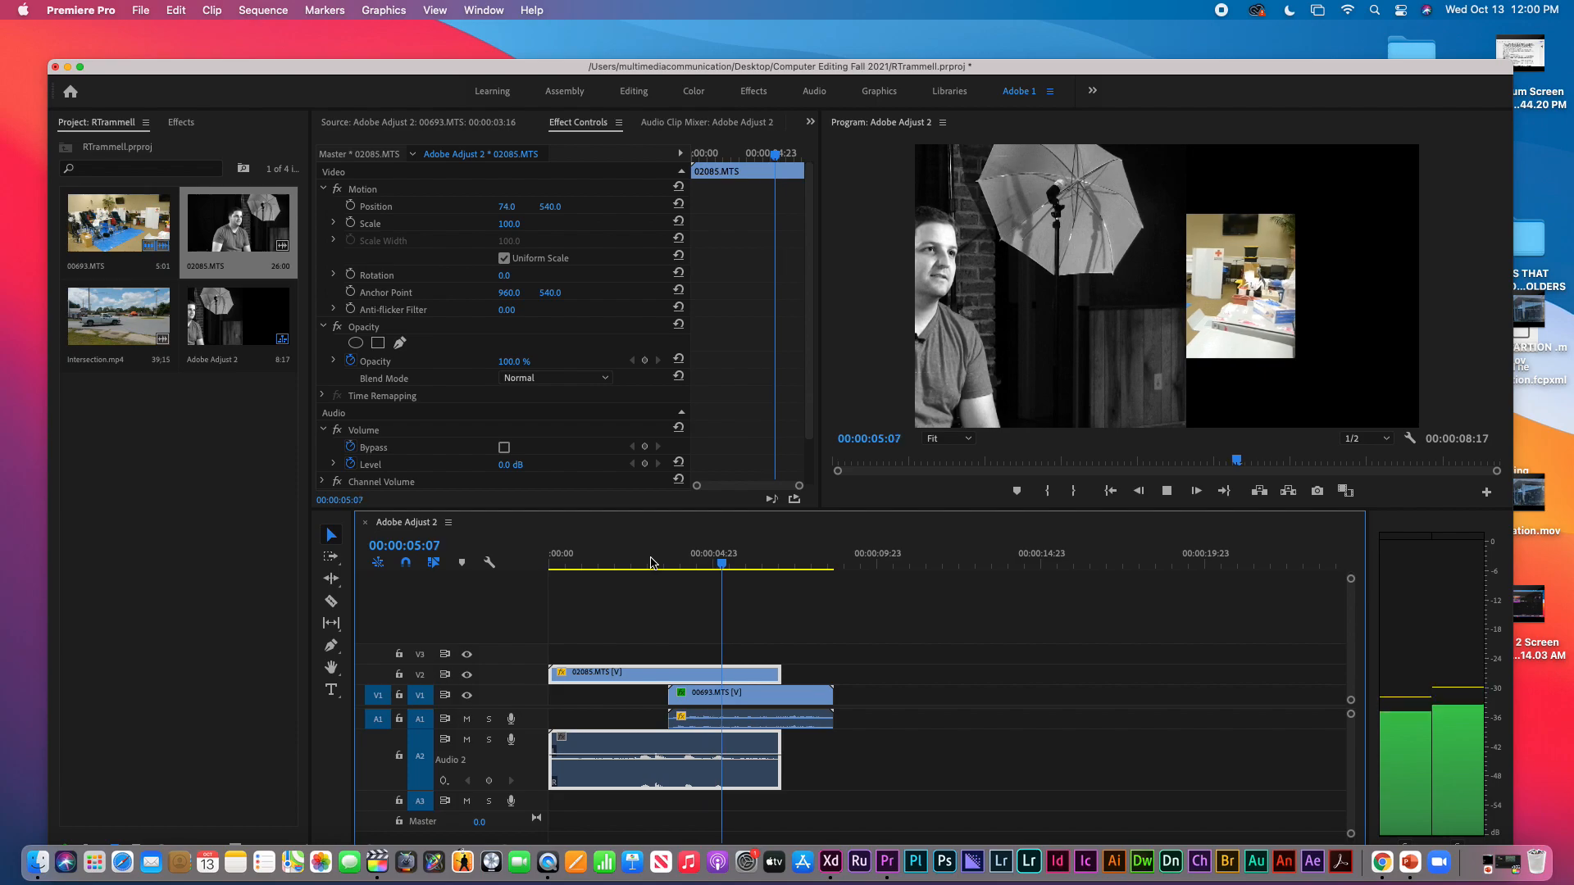
key("space")
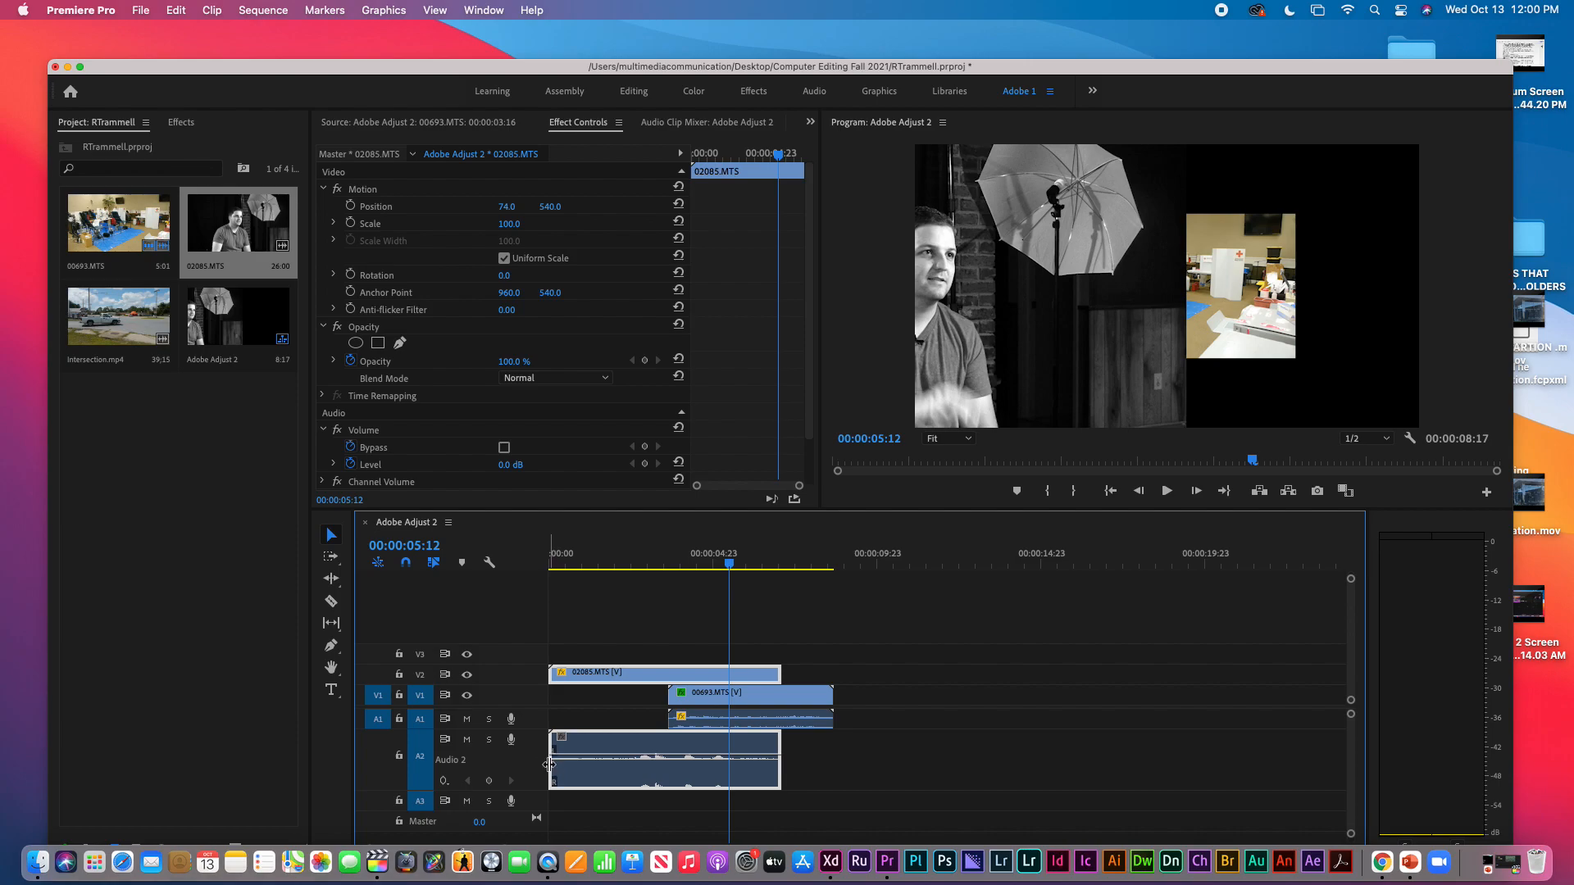
- Retrim the 02085.MTS clip's start and end to a 00:00:09:19 portion and move it back to the sequence start
left_click_drag(553, 764, 1095, 756)
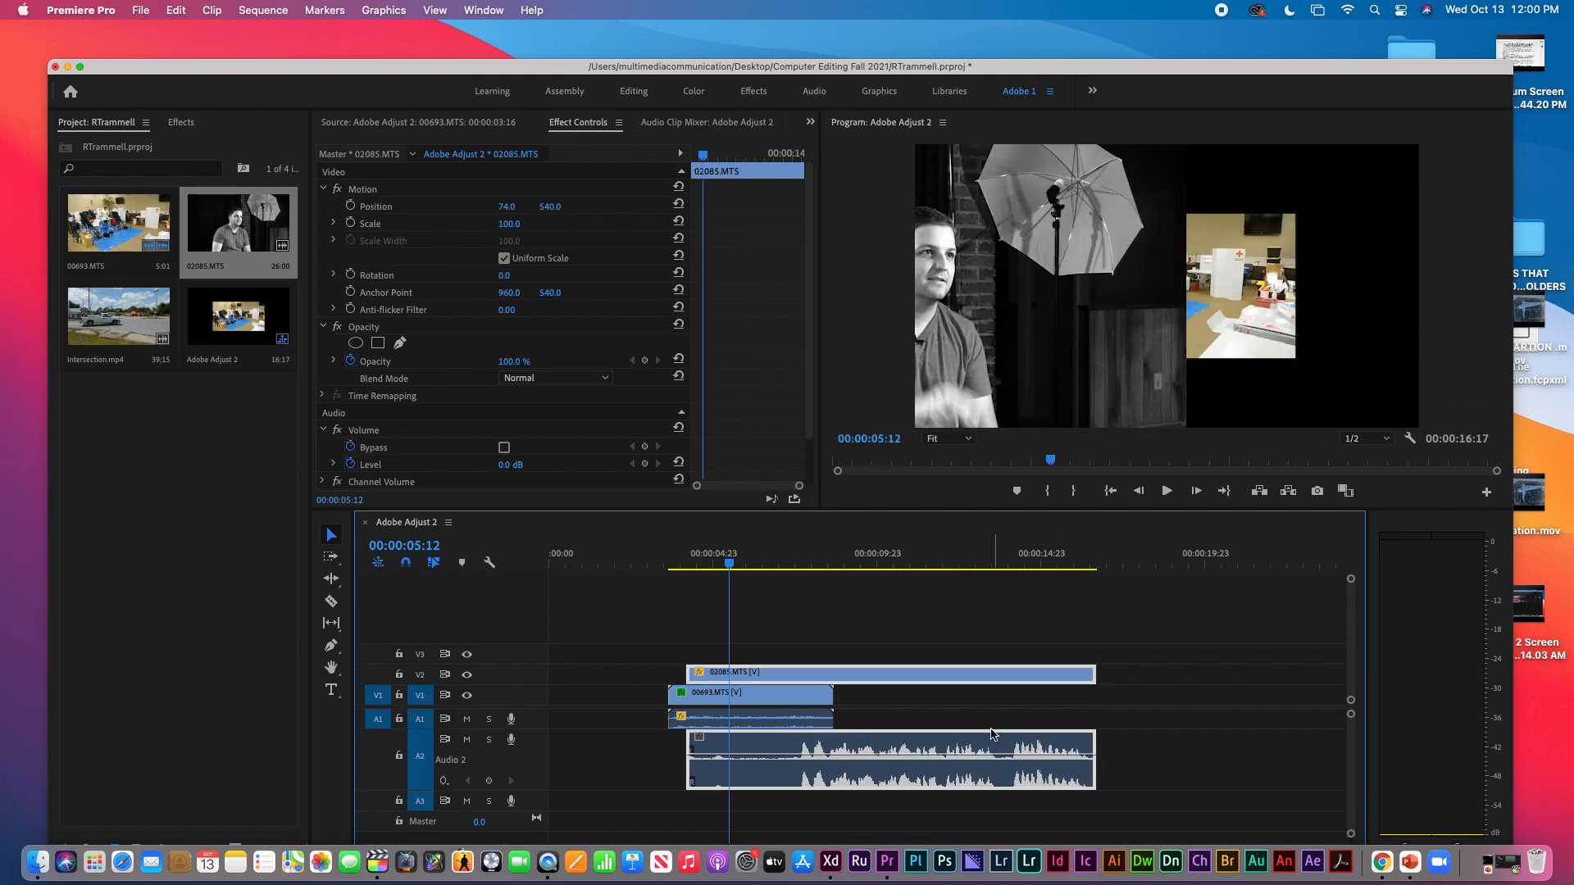
left_click(697, 744)
left_click_drag(705, 745, 776, 745)
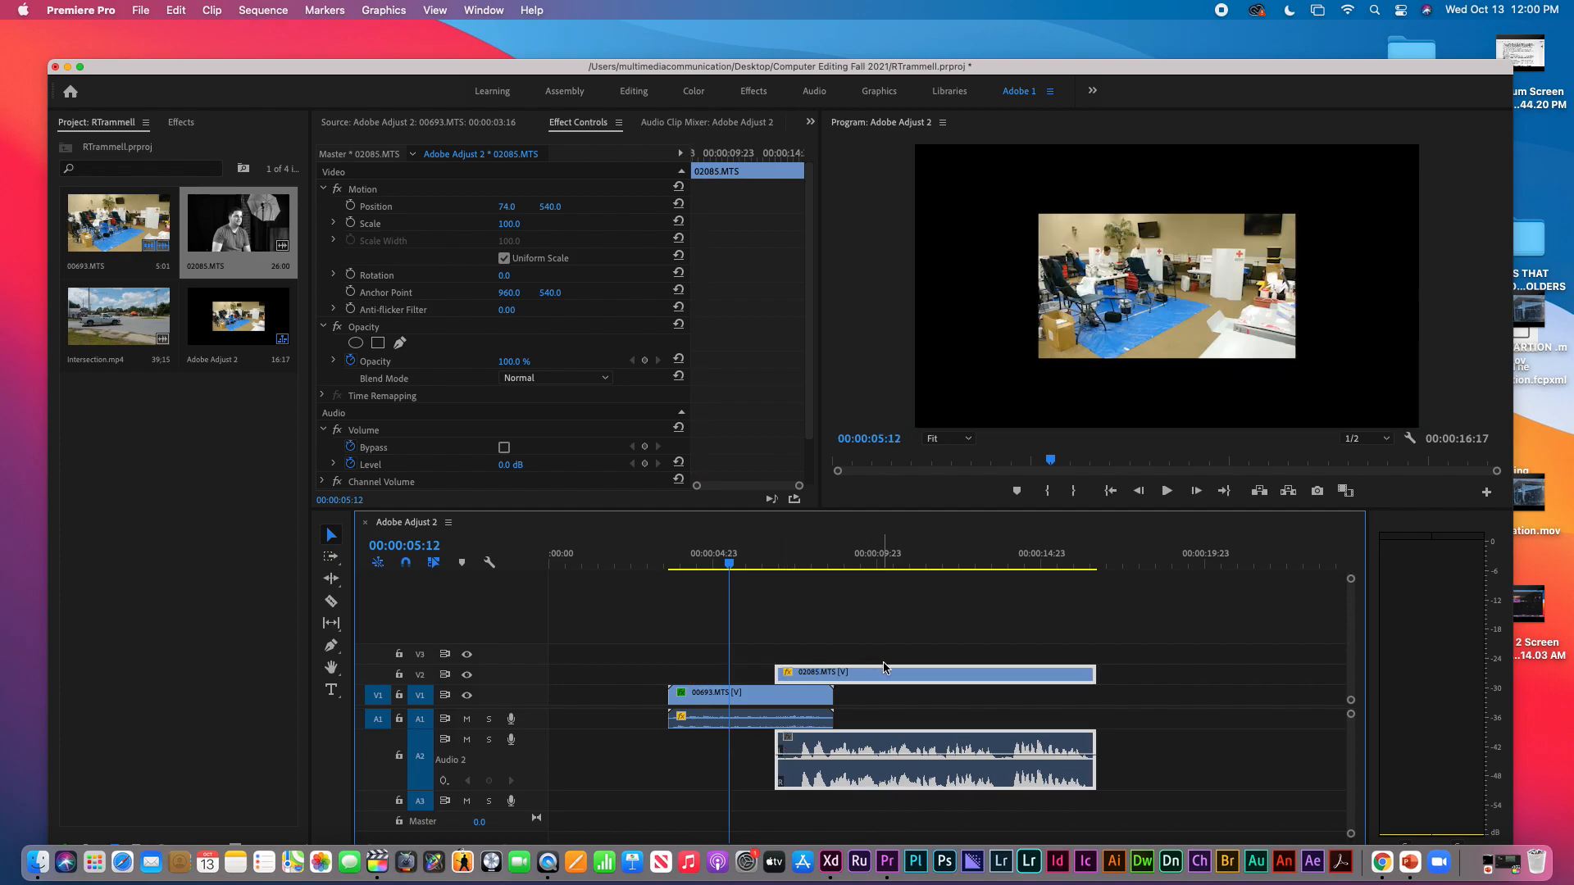
left_click_drag(888, 677, 623, 687)
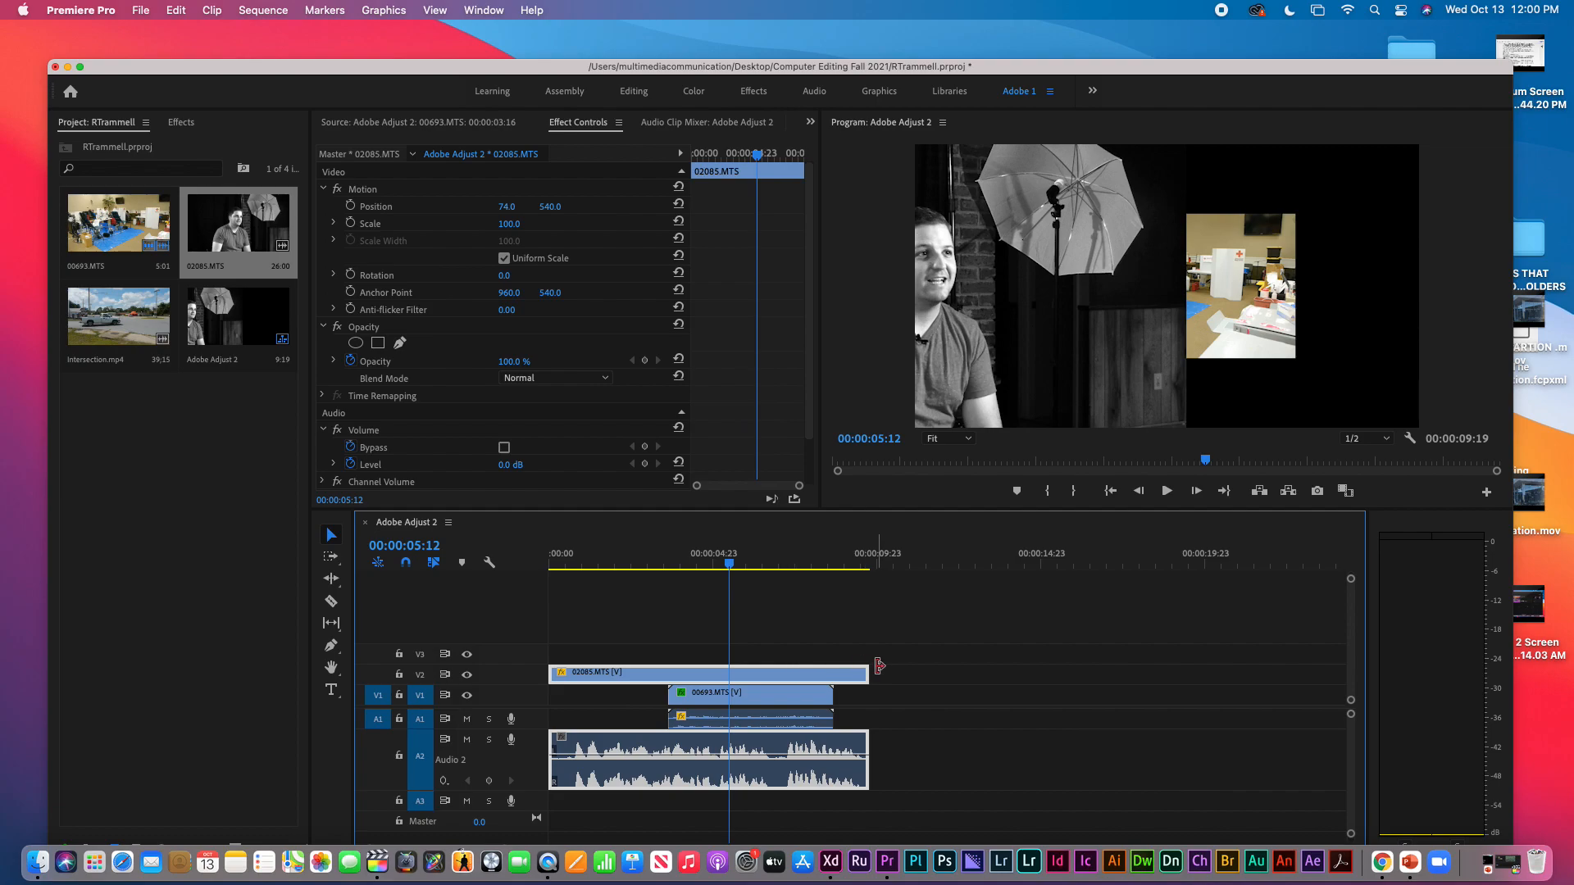
- Extend the end of the 02085.MTS clip to 00:00:10:00 and play the overlap from 00:00:03:22
mouse_move(869, 672)
left_mouse_down()
mouse_move(833, 672)
mouse_move(875, 673)
left_mouse_up()
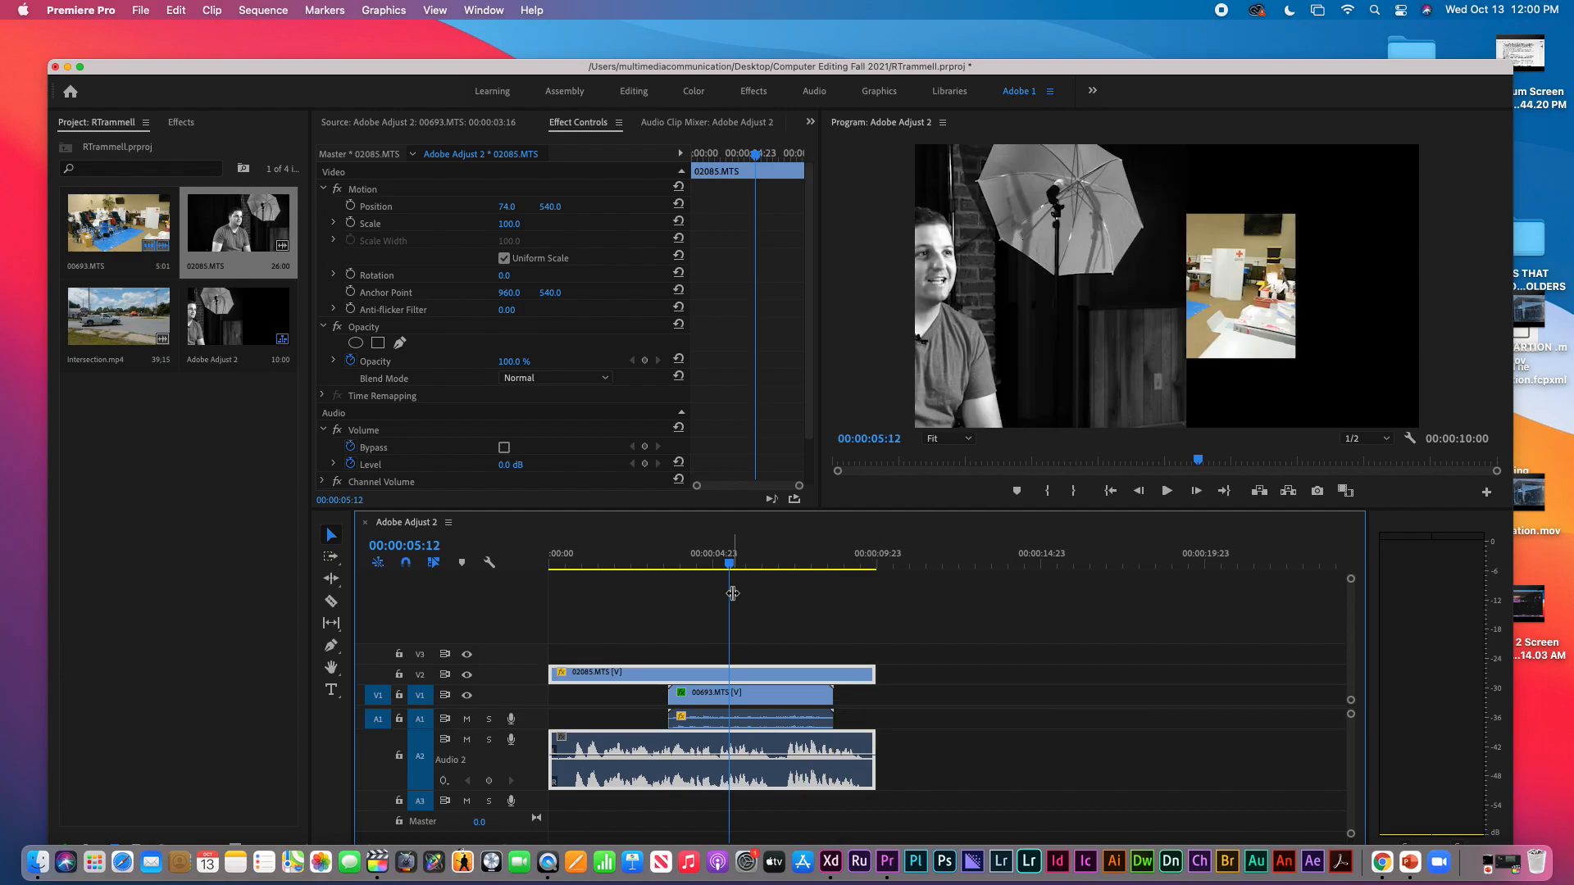
left_click(677, 565)
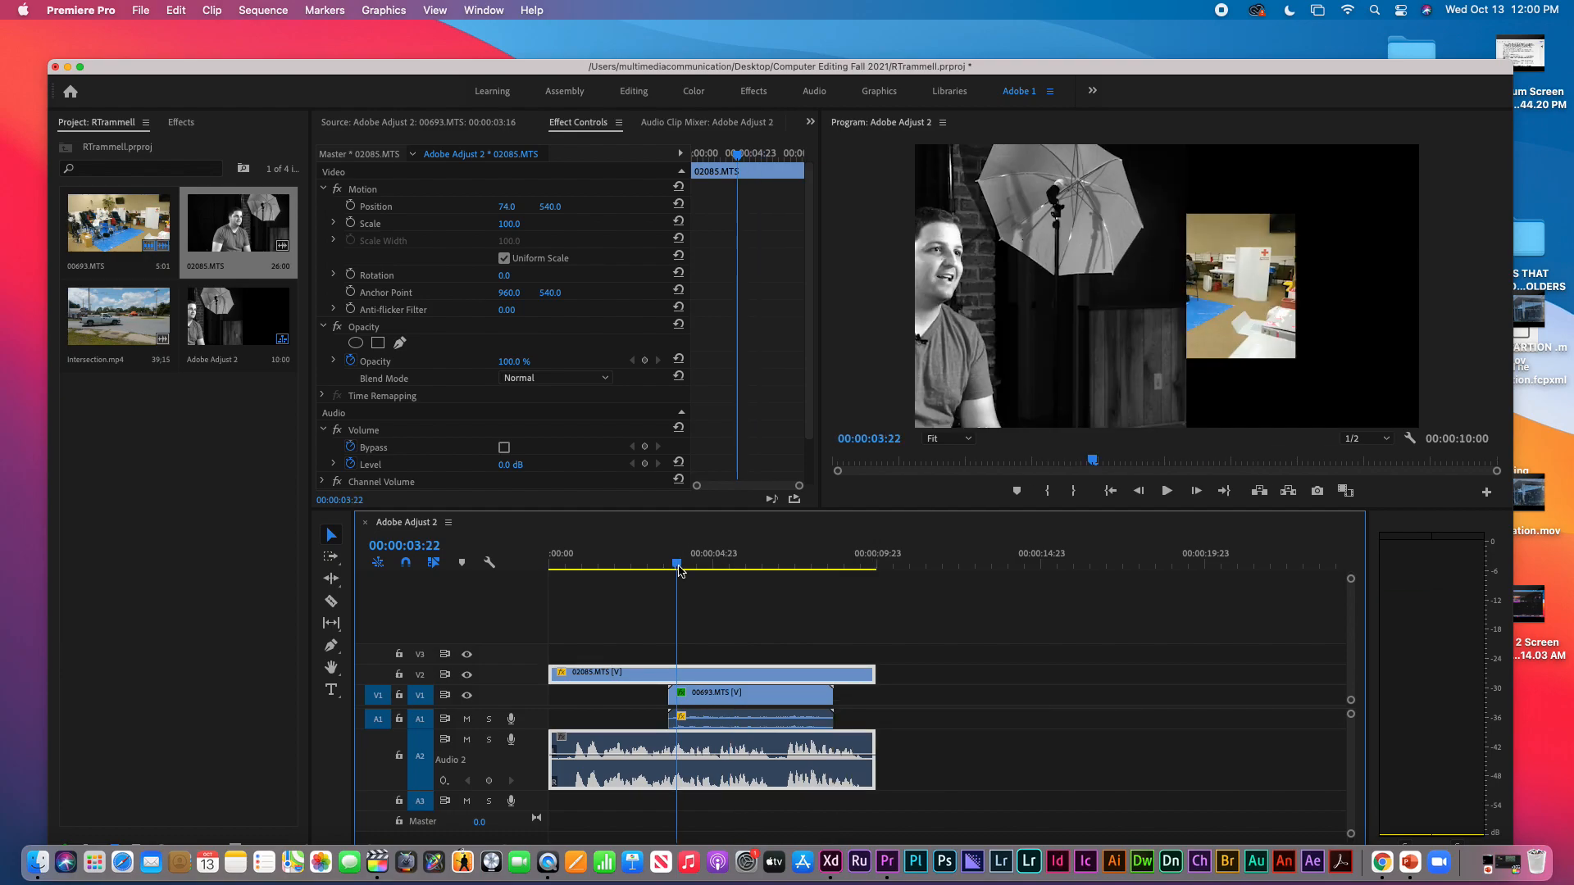
key("space")
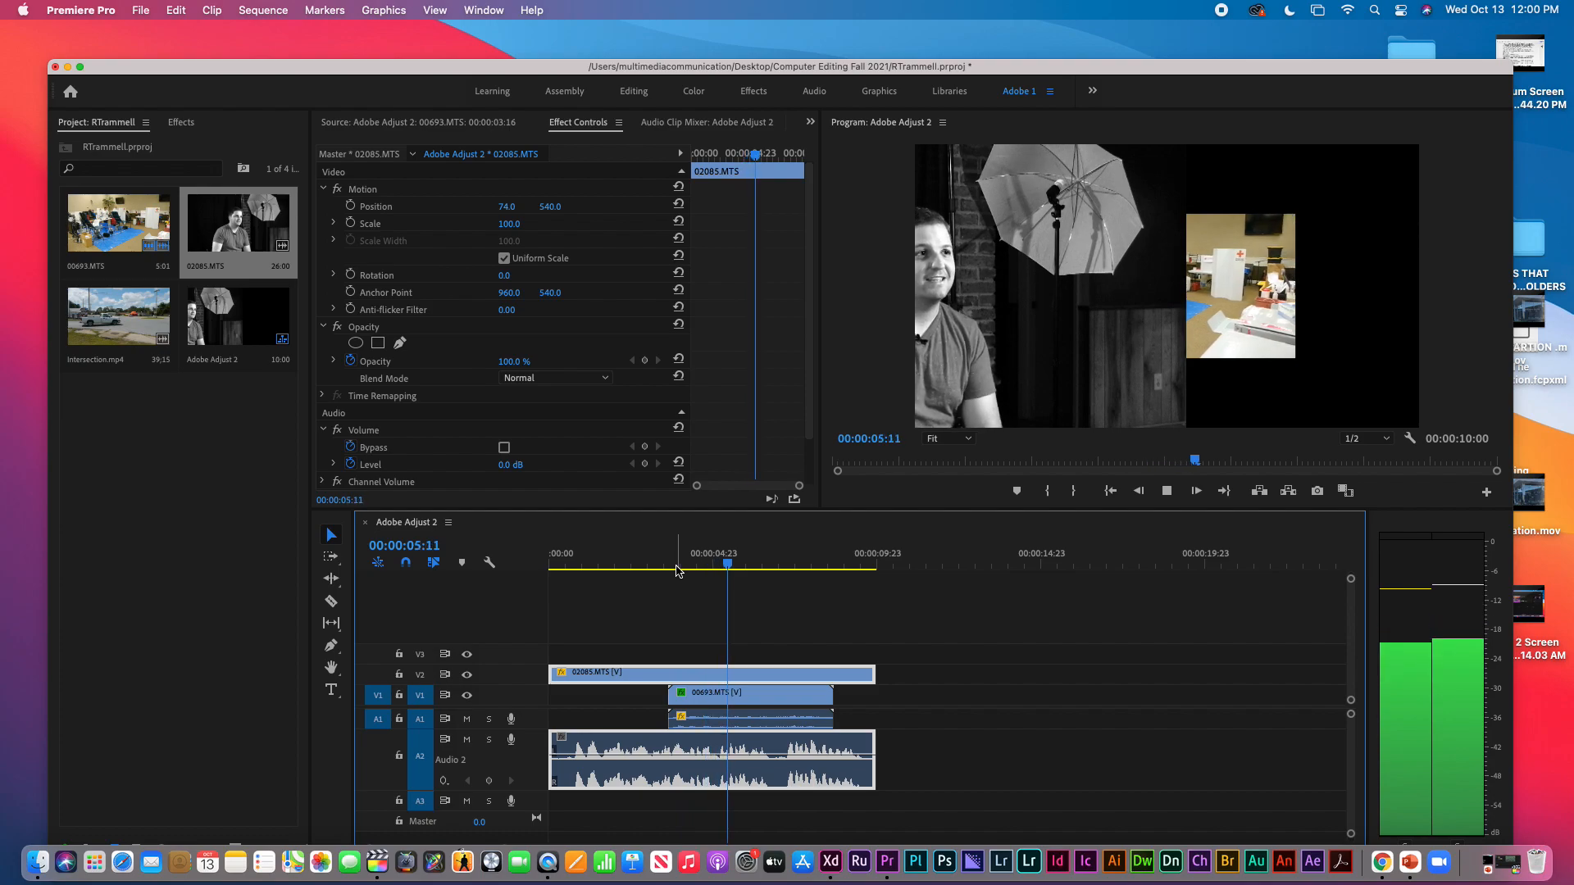
key("space")
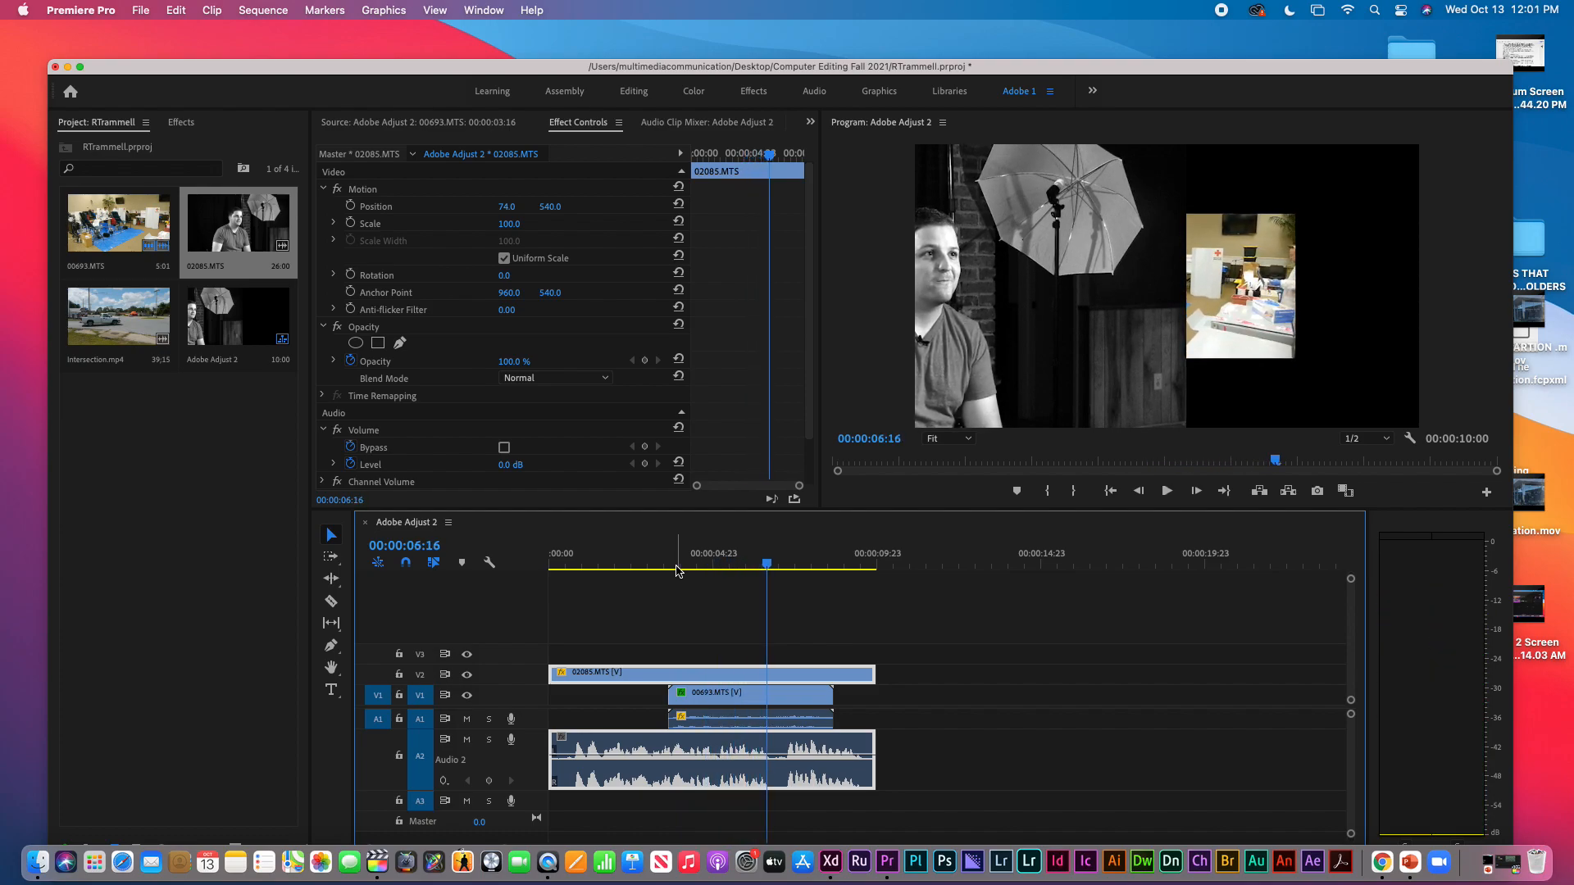
- Set the audio gain of the 02085.MTS clip to -15 dB
right_click(654, 751)
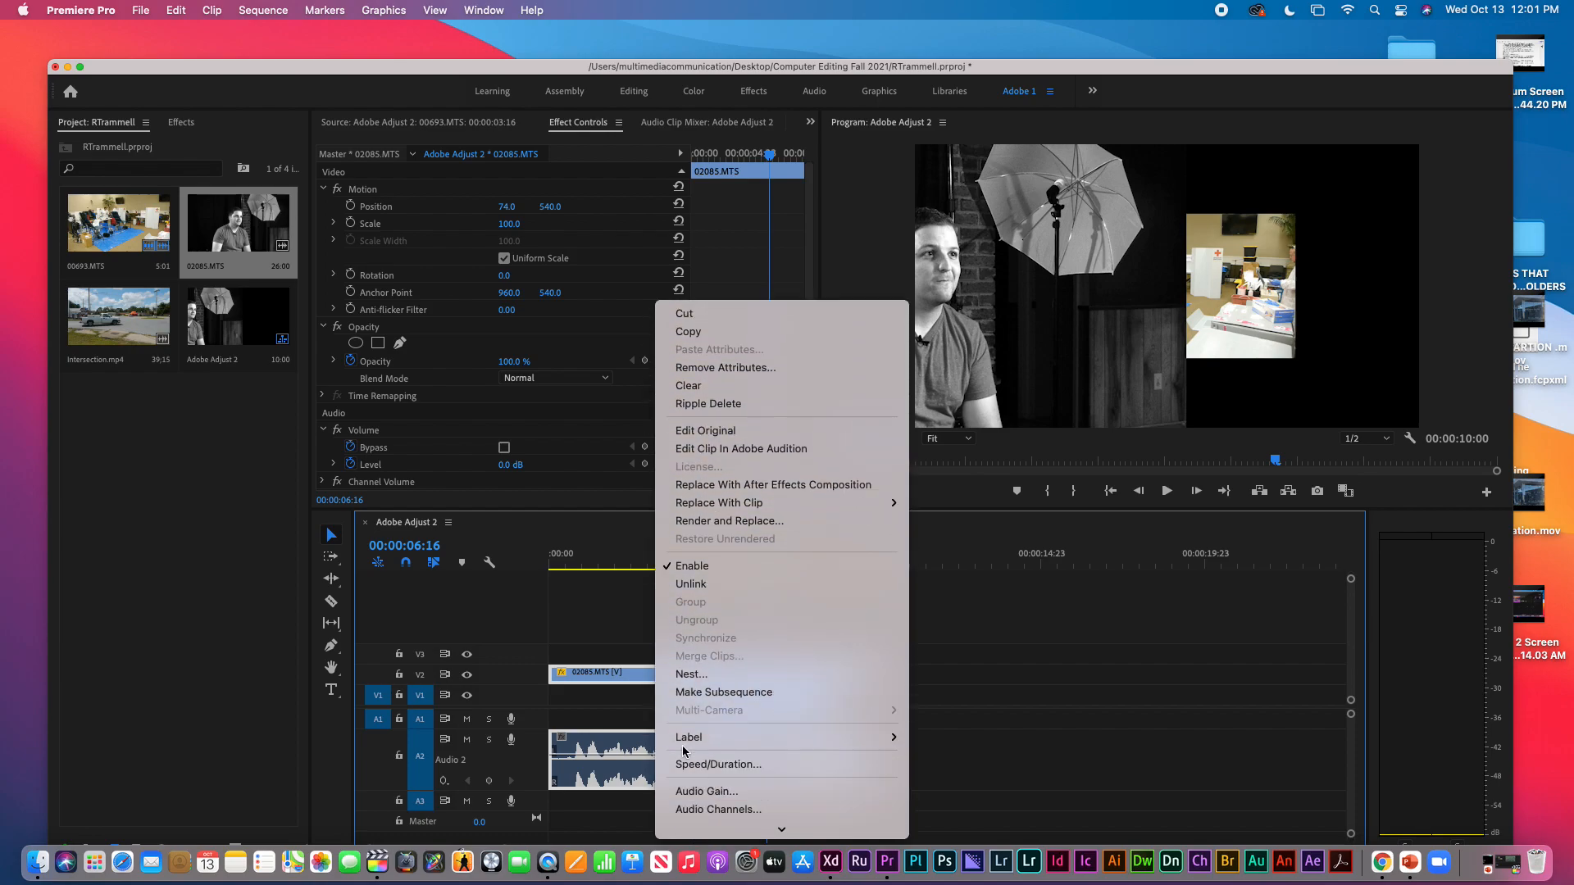
mouse_move(723, 833)
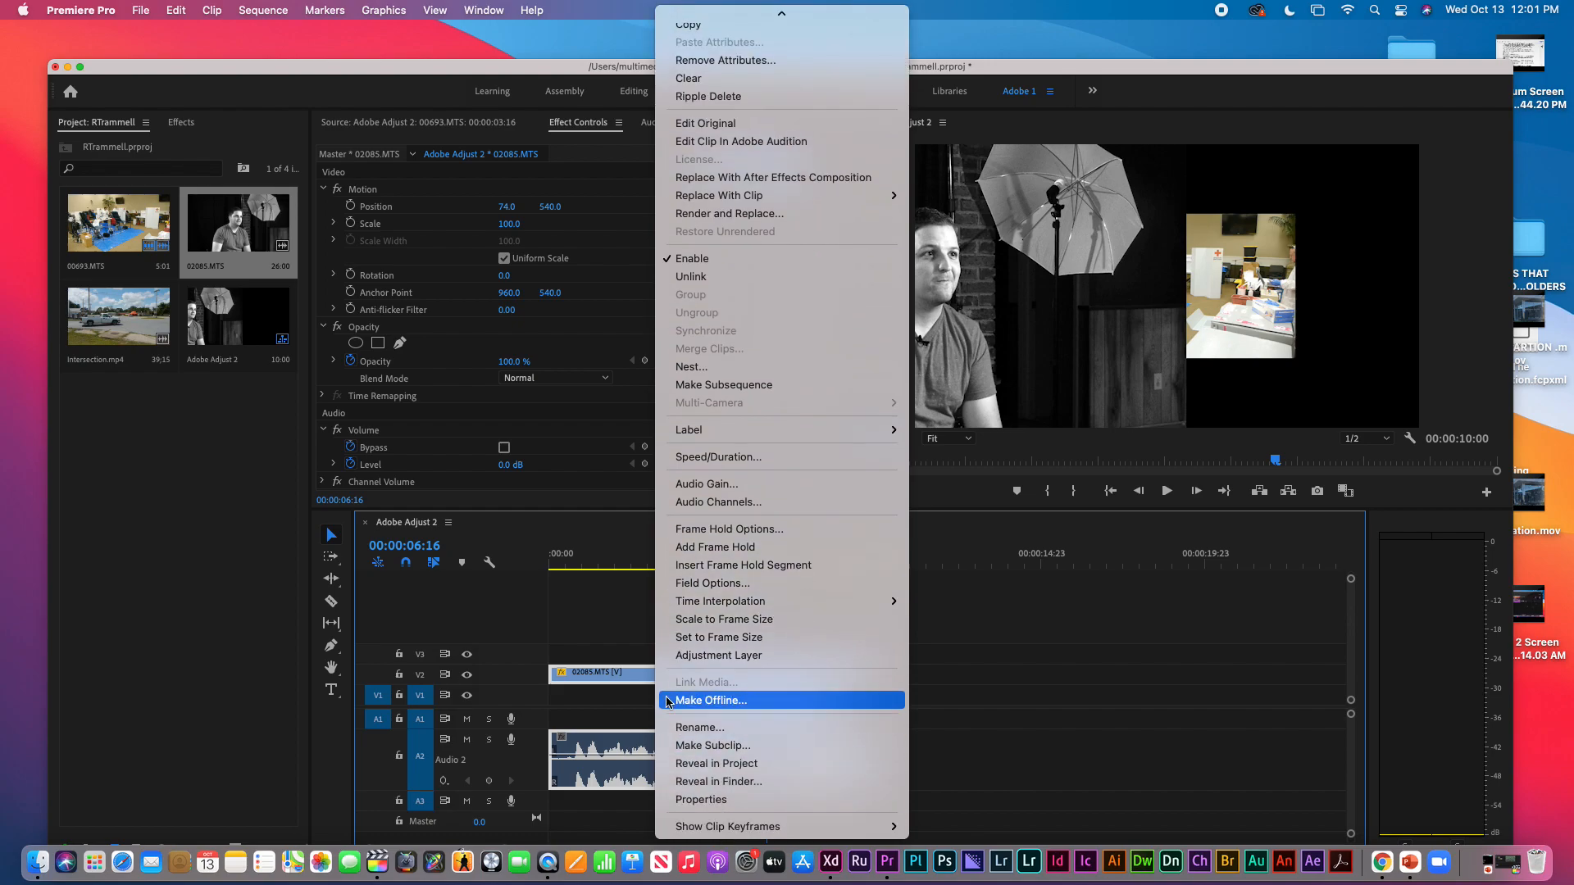
left_click(686, 485)
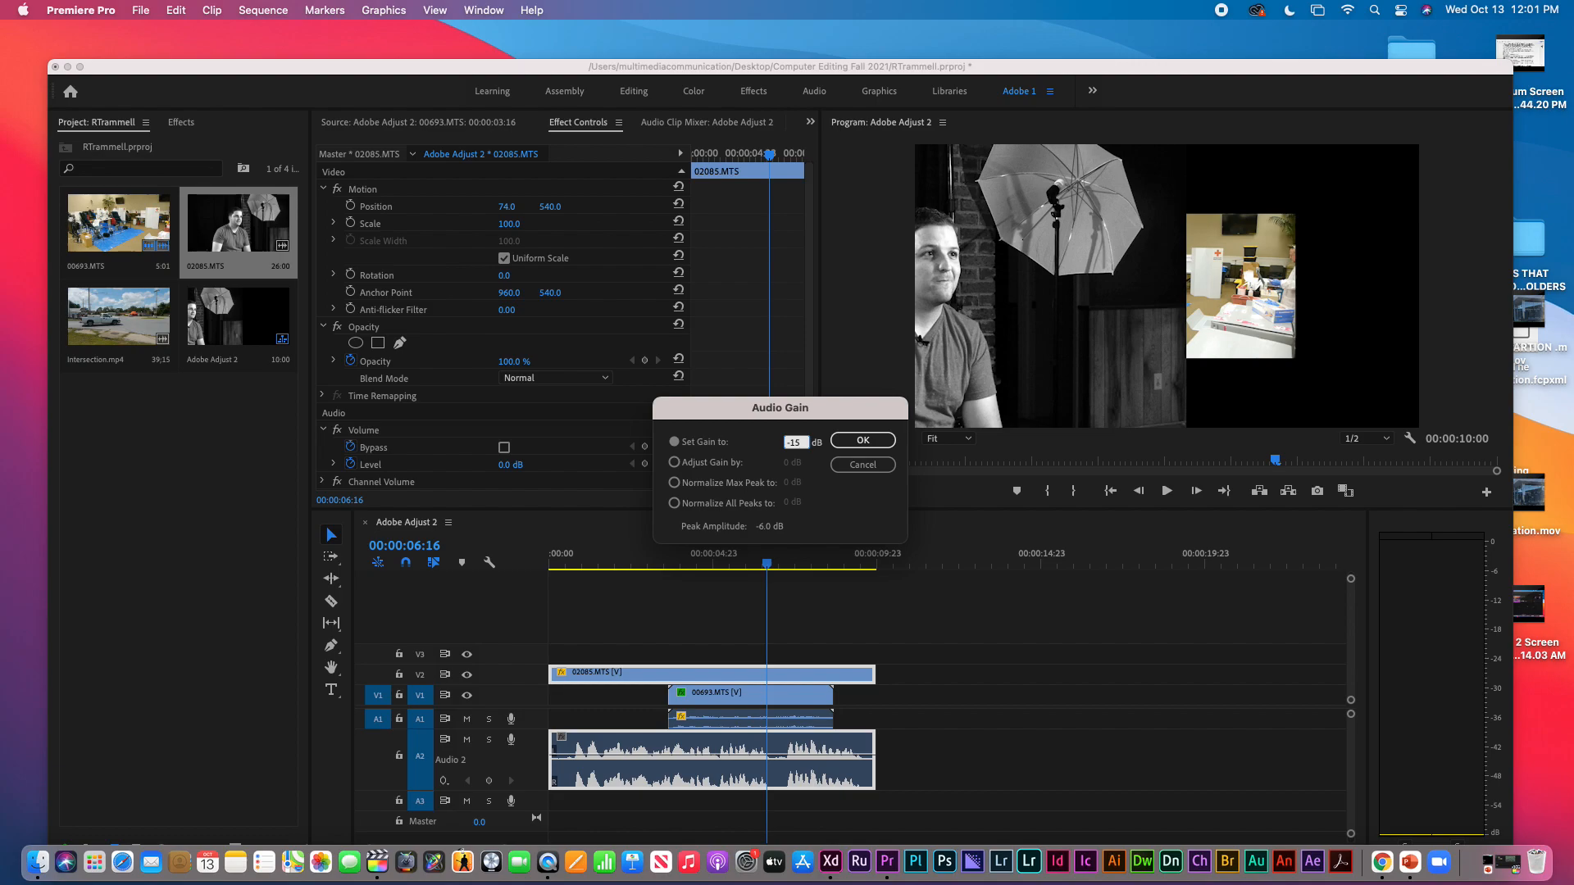
type("-15")
left_click(868, 446)
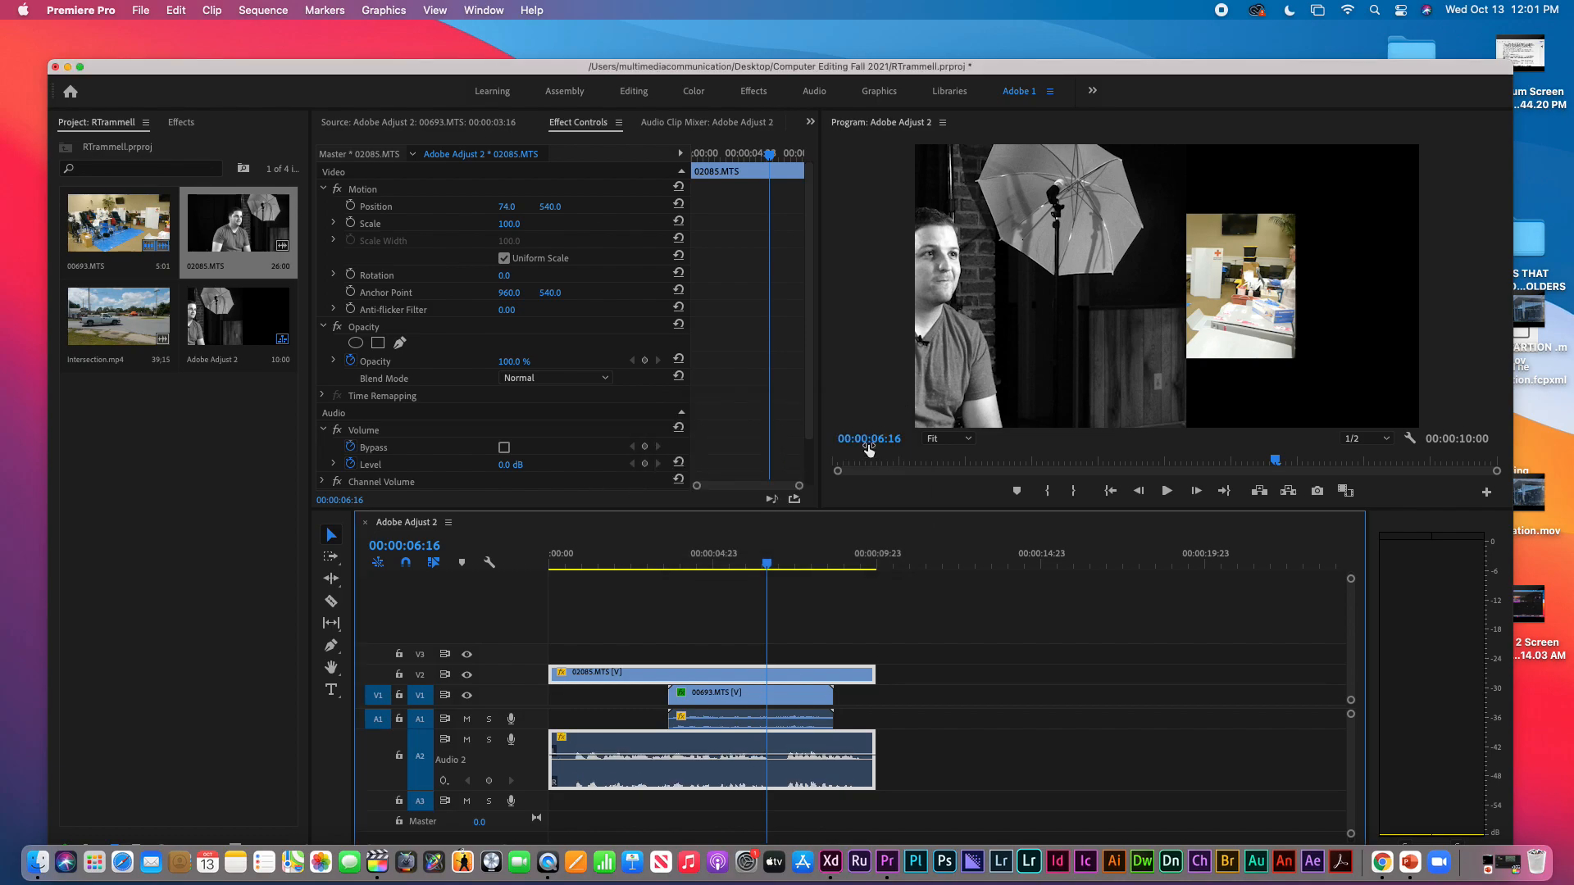
- Play the sequence from 00:00:03:02 to check the audio level of the 02085.MTS clip
left_click(650, 563)
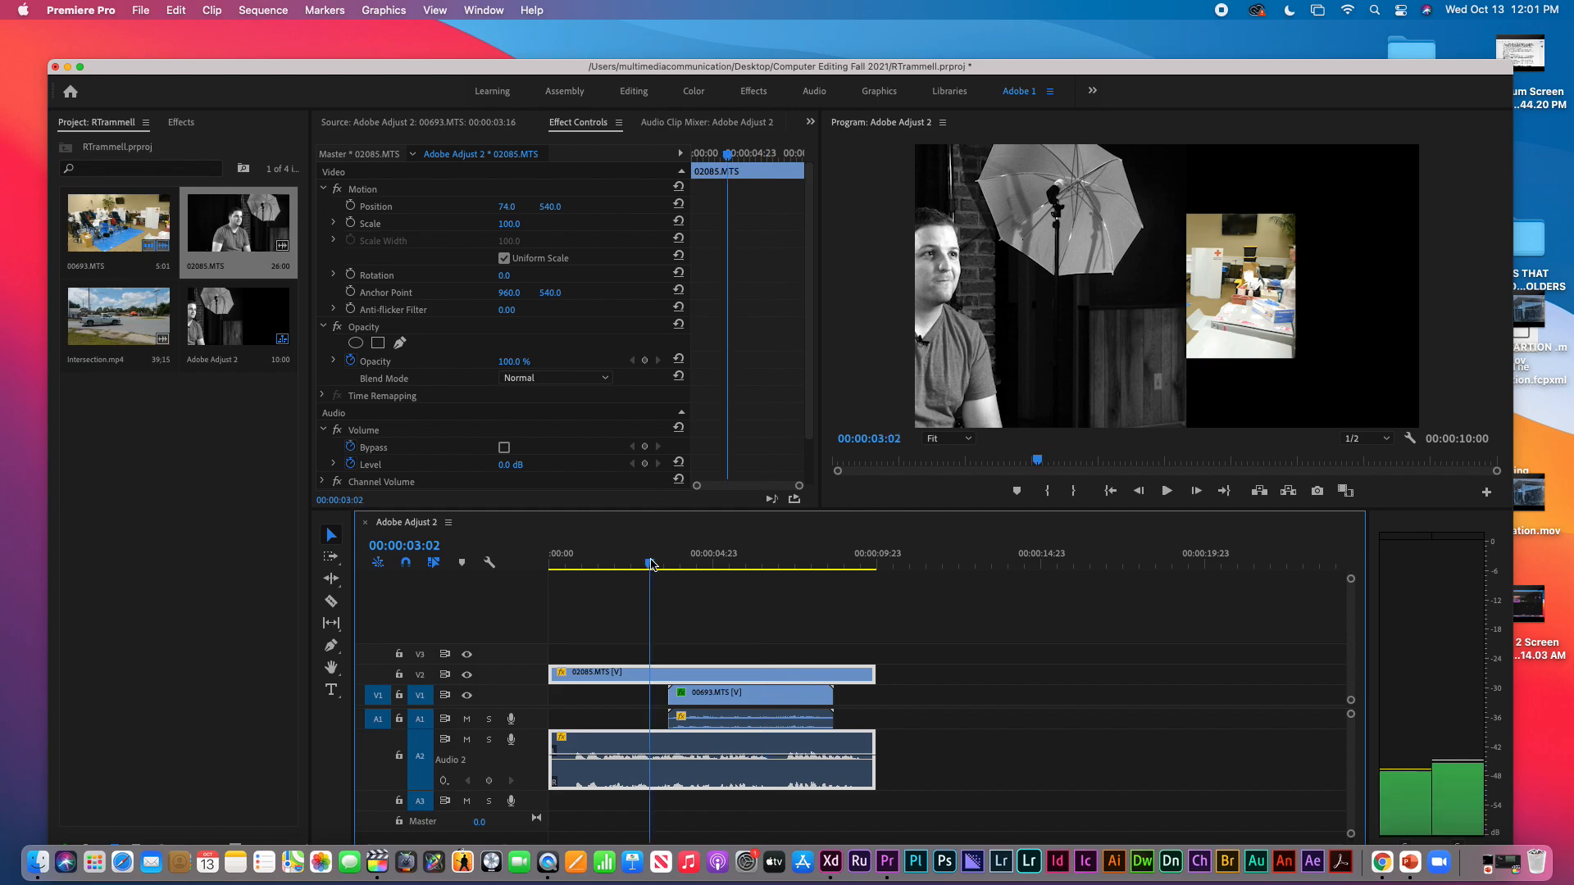
key("space")
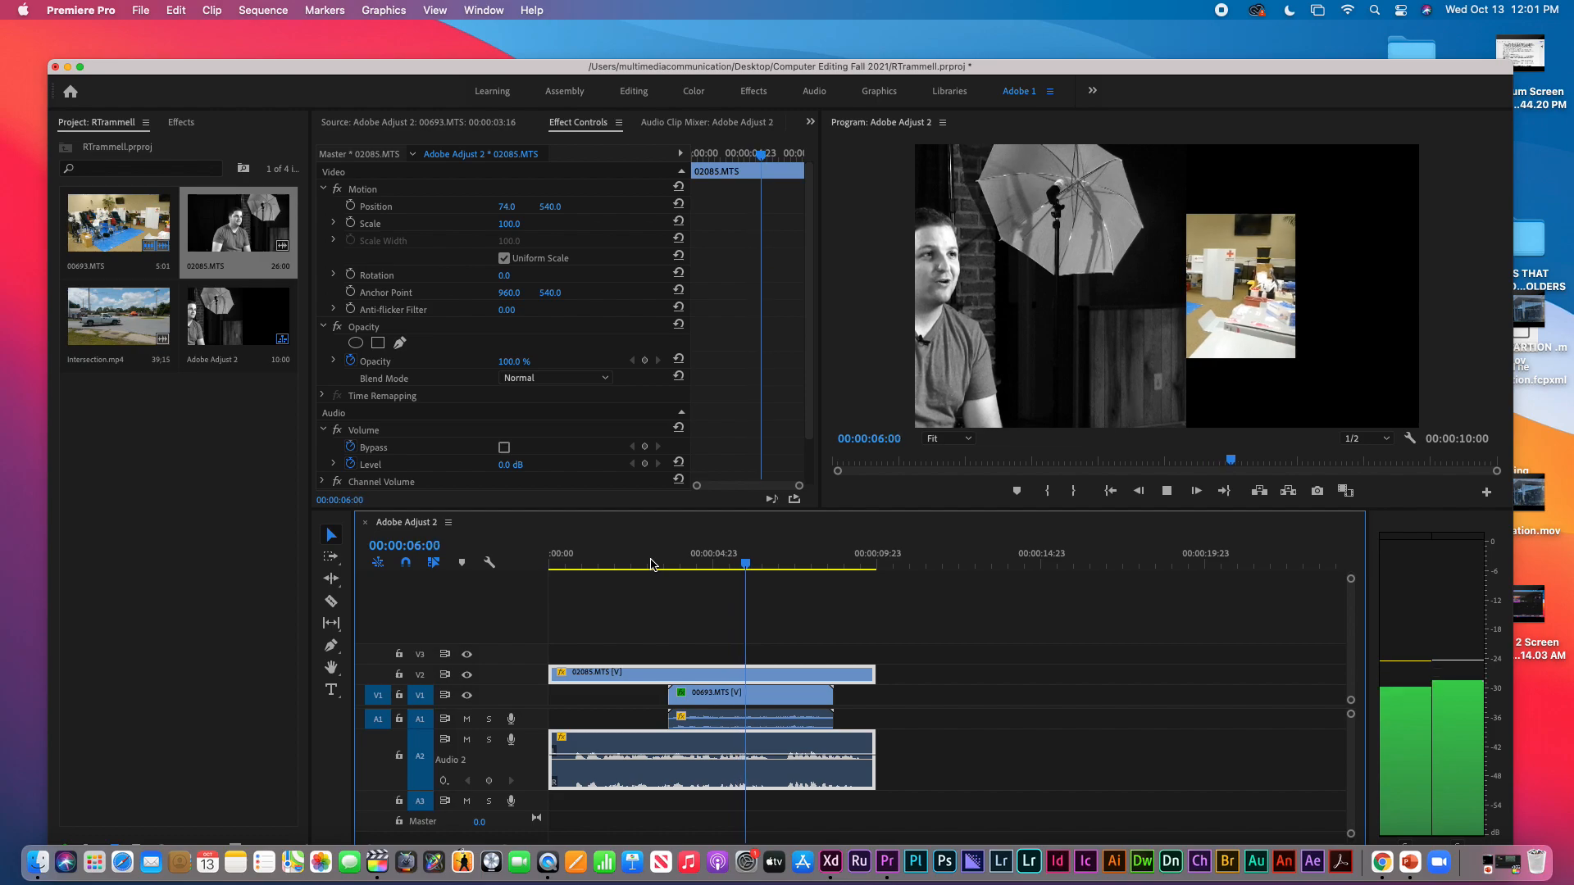
key("space")
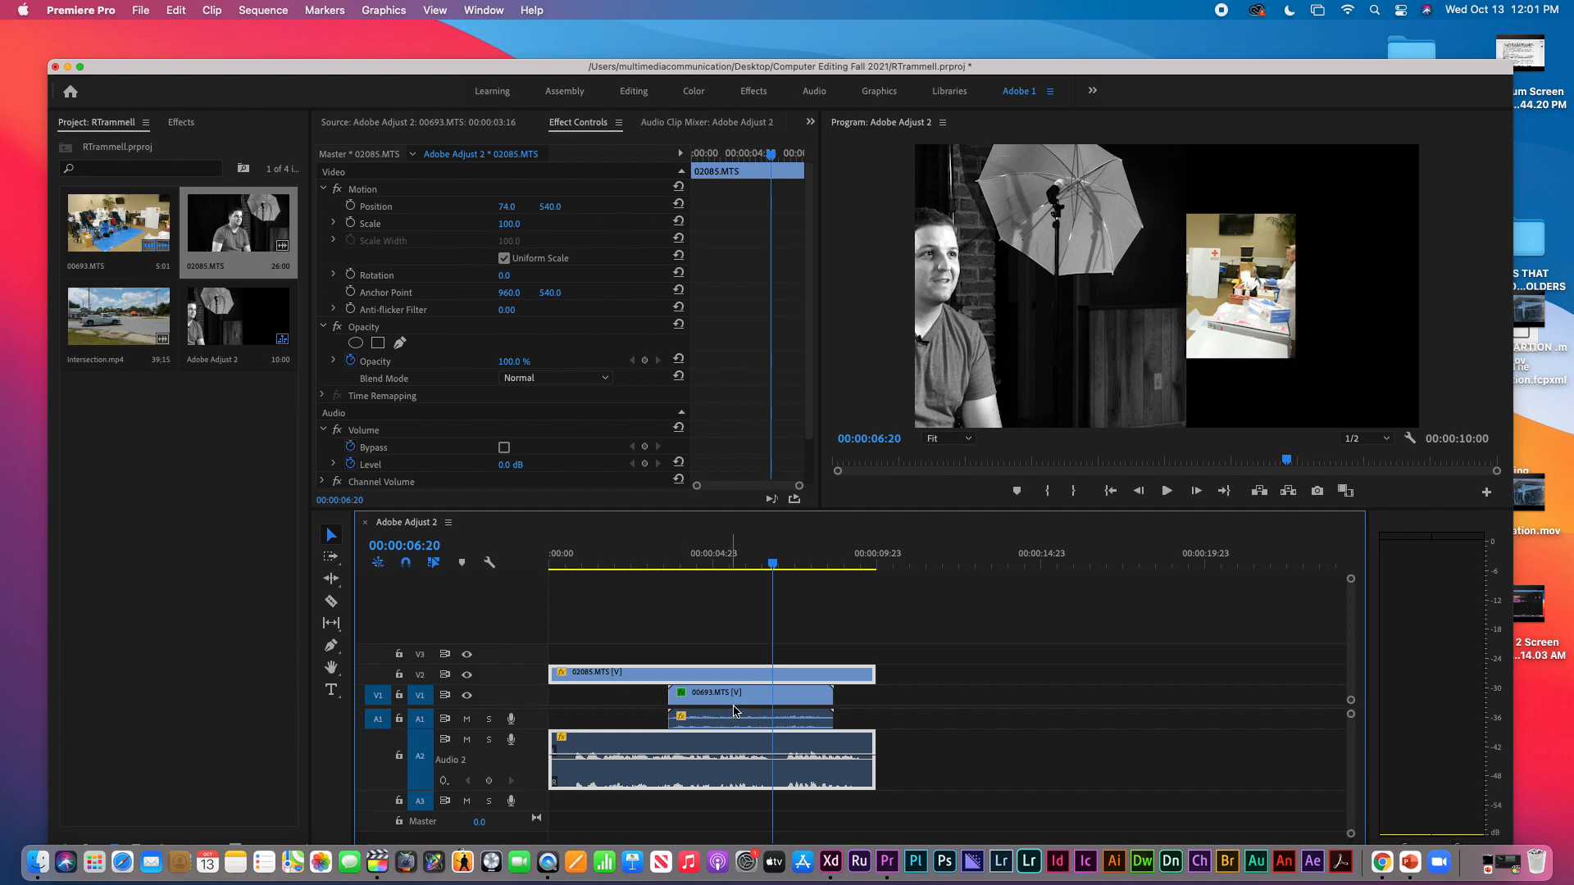
left_click(796, 697)
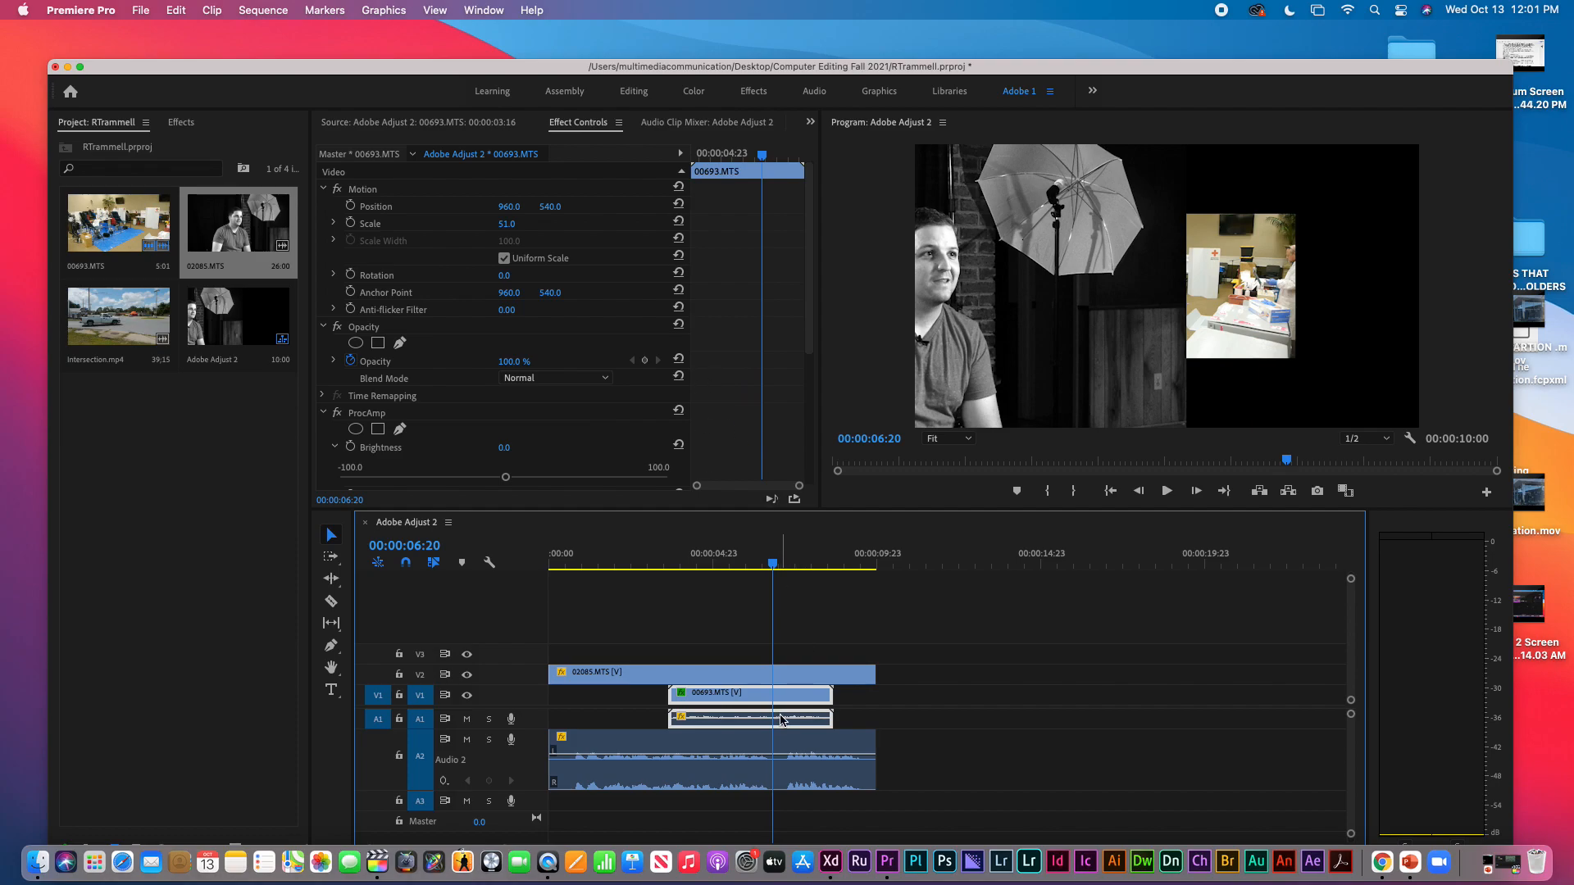
left_click(784, 675)
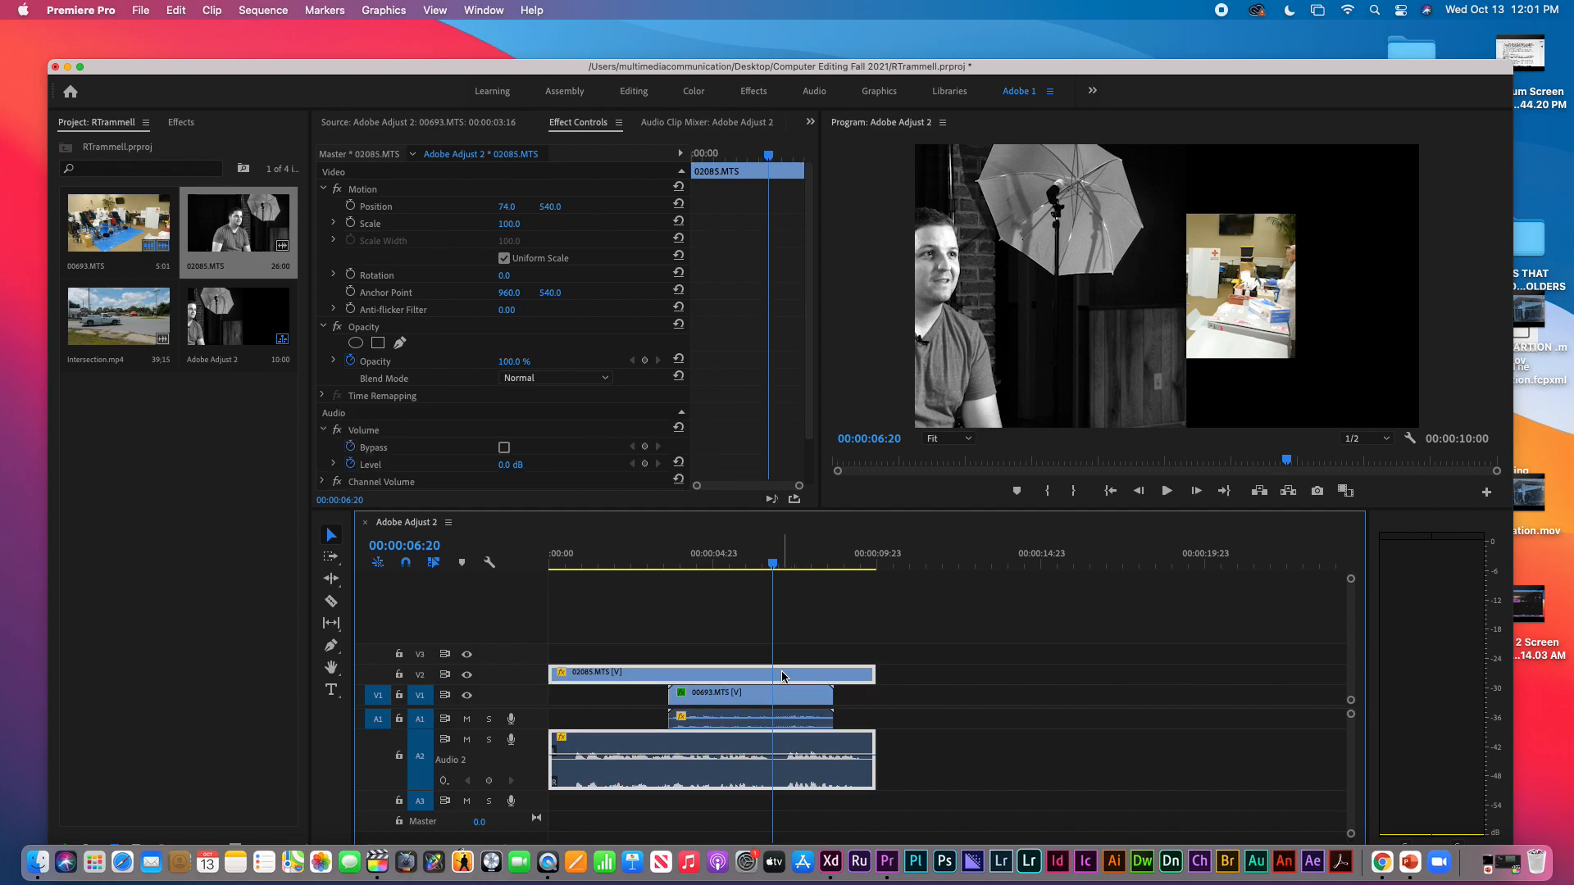
left_click(783, 715)
left_click(802, 769)
- Reduce the ProcAmp Saturation of the 00693.MTS clip on V1 to 2.0 so it matches the black-and-white clip
left_click(799, 703)
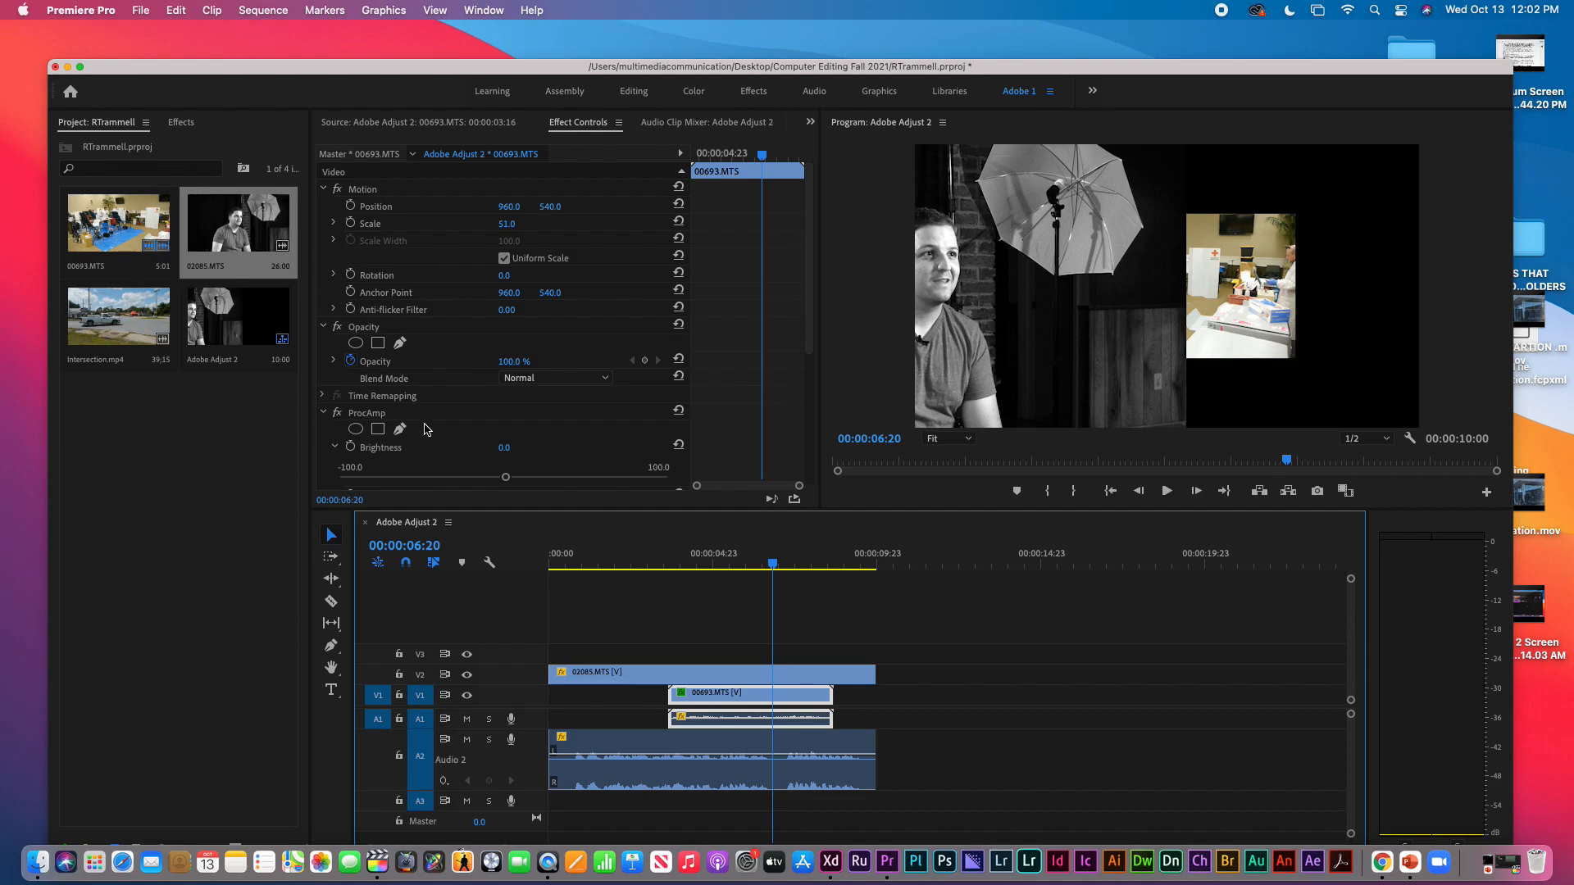
scroll(425, 430, "down", 5)
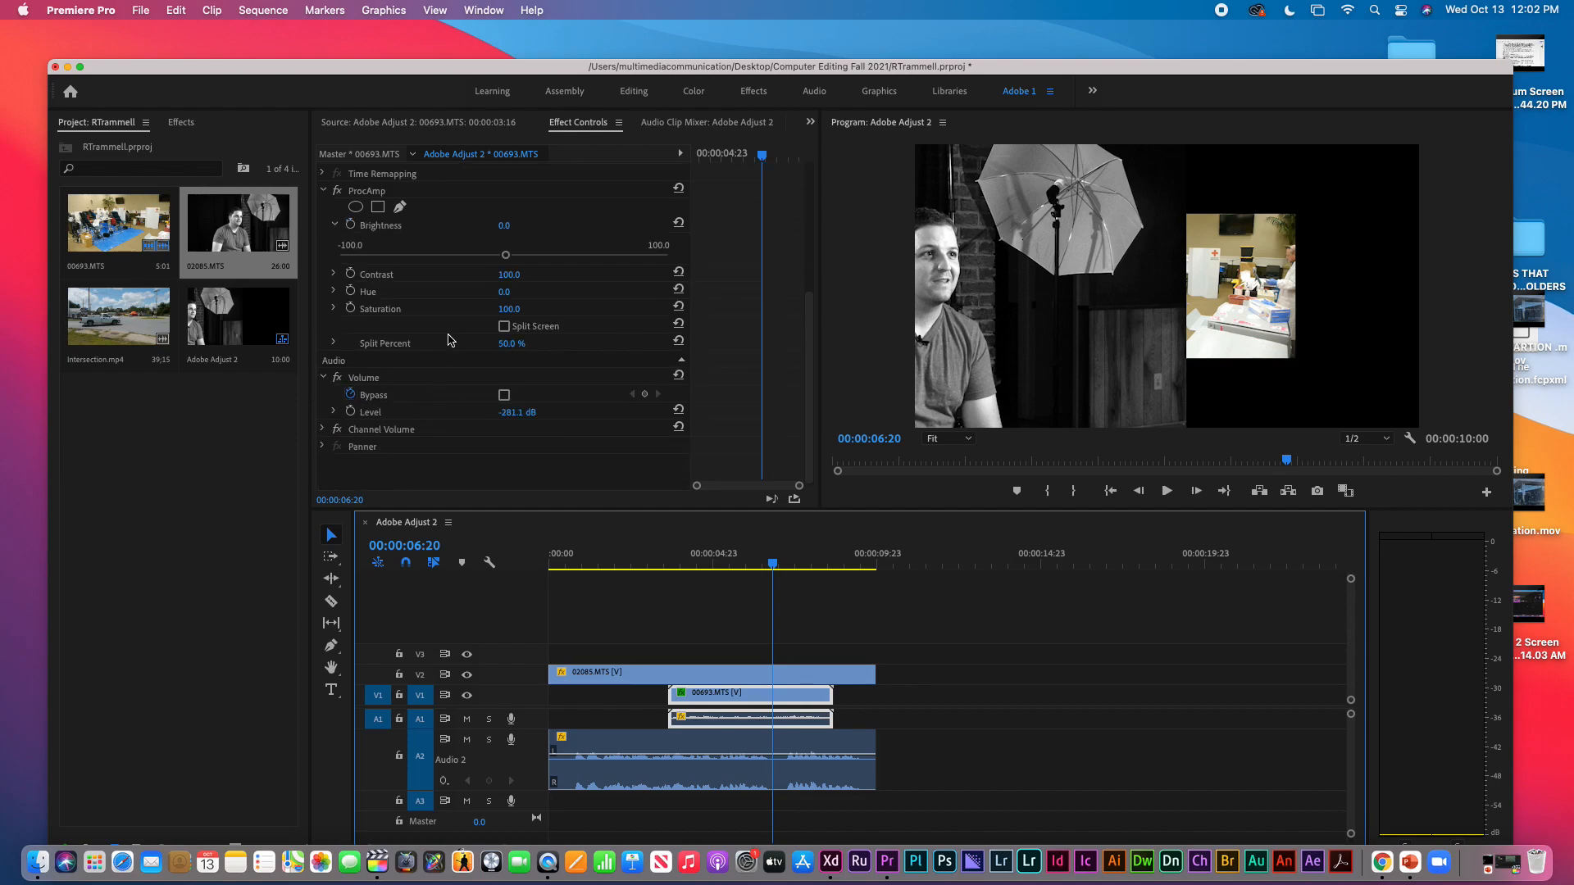
left_click(509, 309)
type("0")
key("Return")
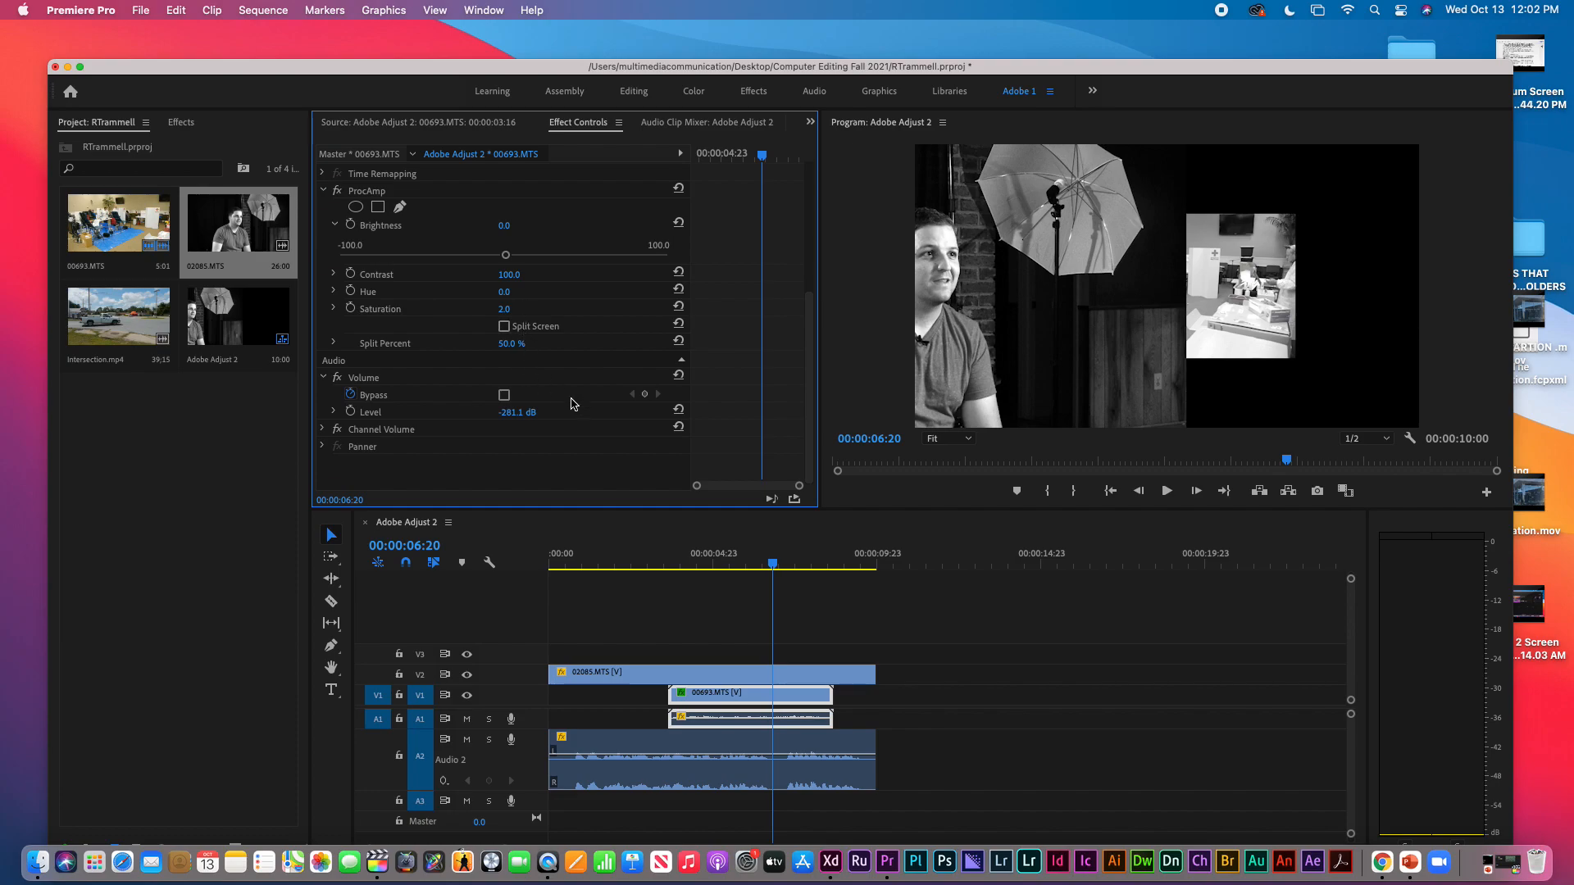
- Play the sequence from 00:00:05:02 to check the desaturated 00693.MTS clip beside the 02085.MTS clip
left_click(748, 560)
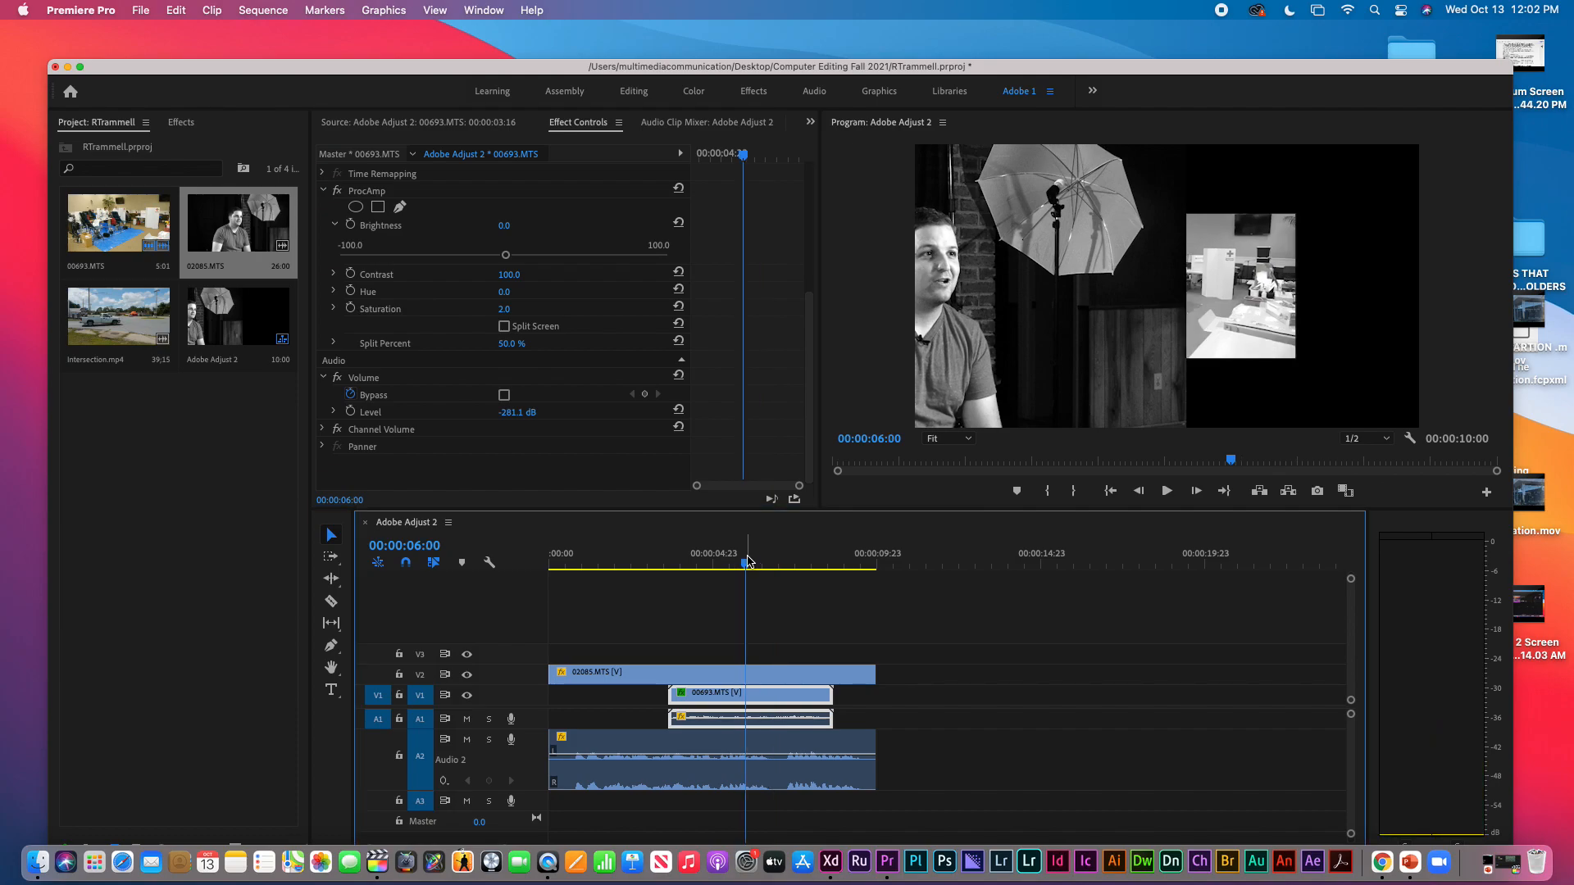
left_click_drag(748, 561, 716, 555)
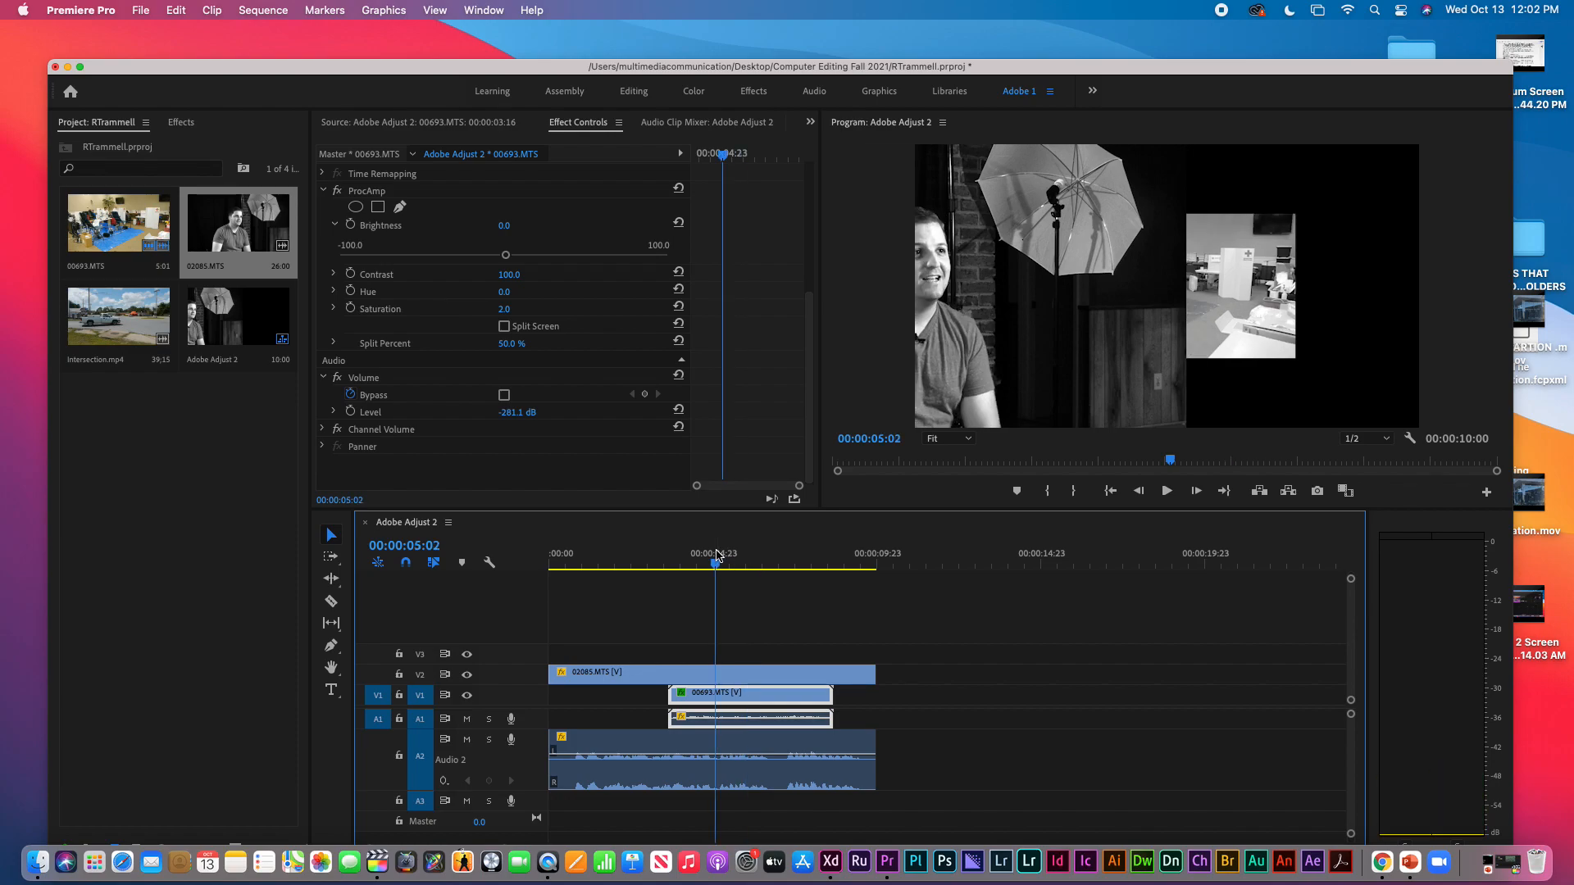
key("space")
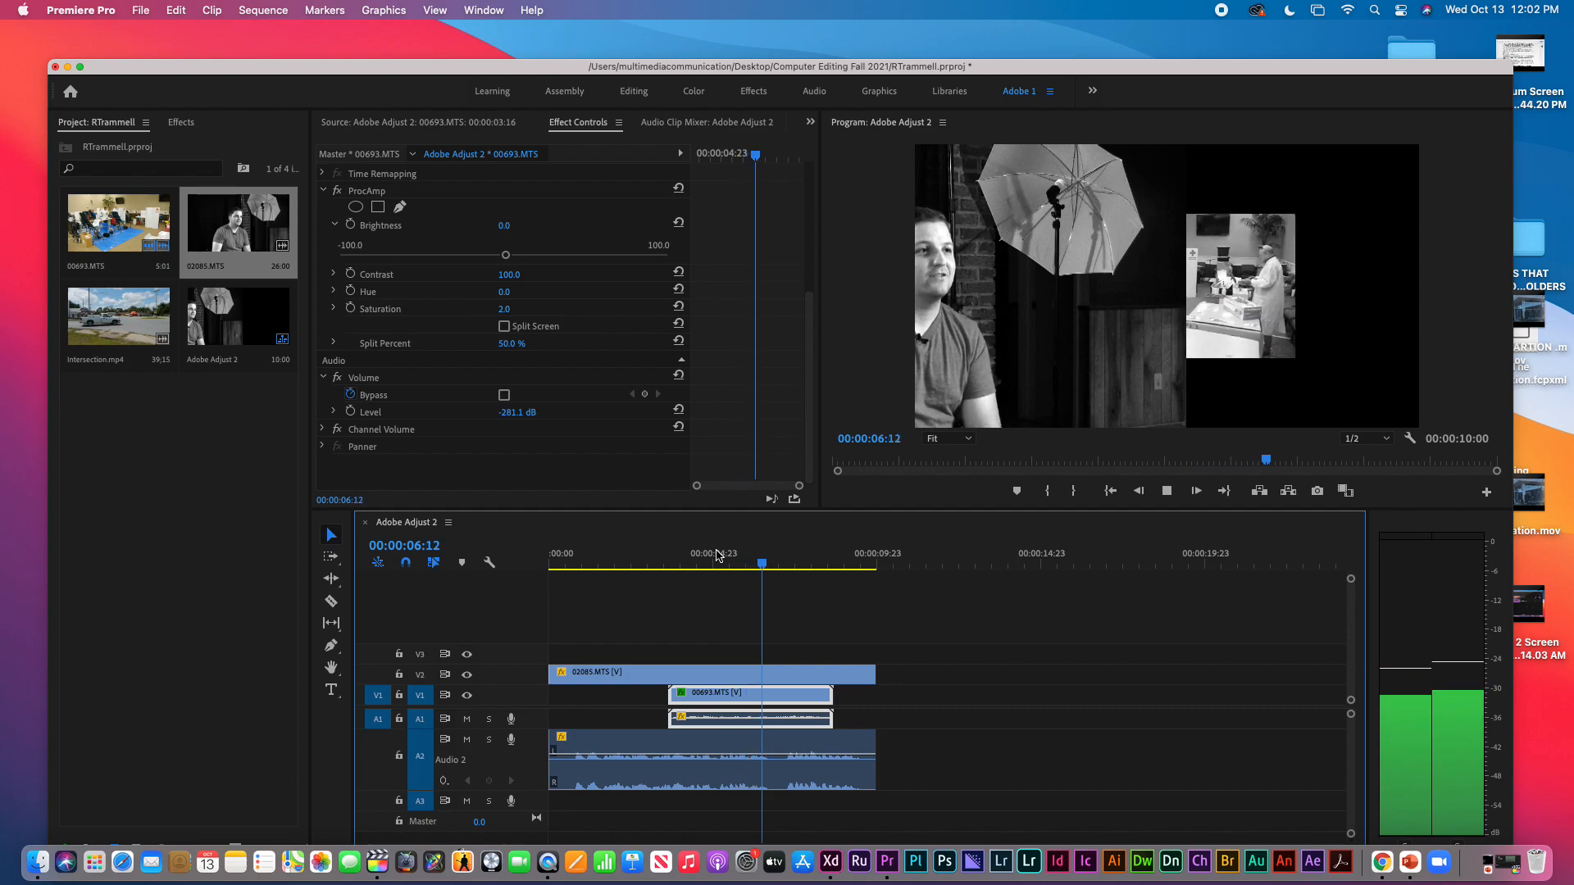
key("space")
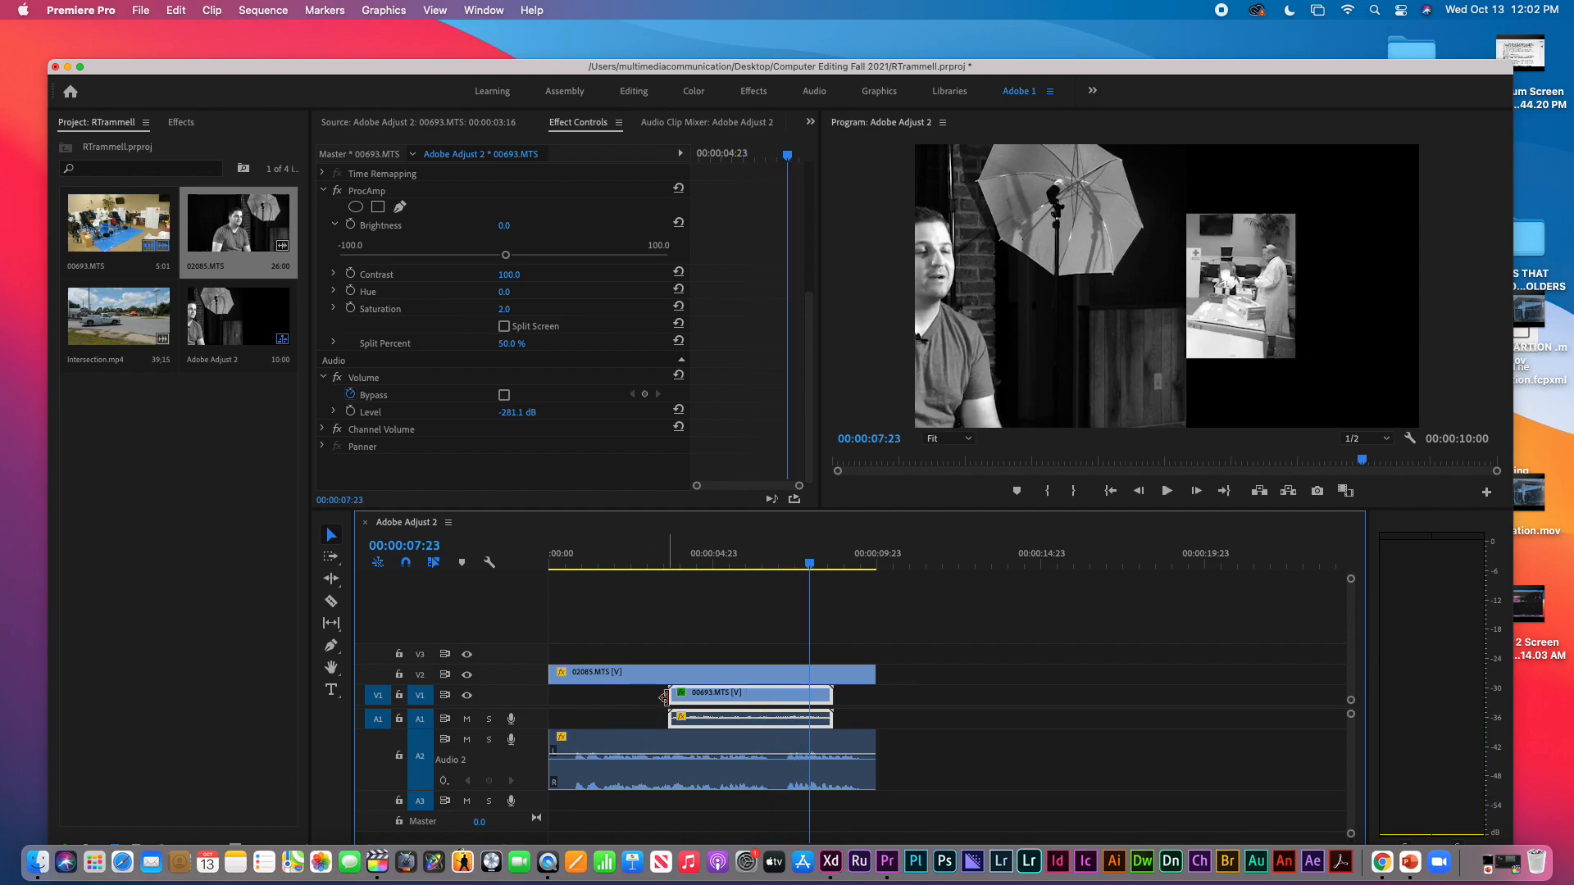
- Try to extend both ends of the 00693.MTS clip, and mark In and Out points around it
left_click_drag(670, 698, 635, 699)
left_click_drag(826, 694, 851, 701)
key("x")
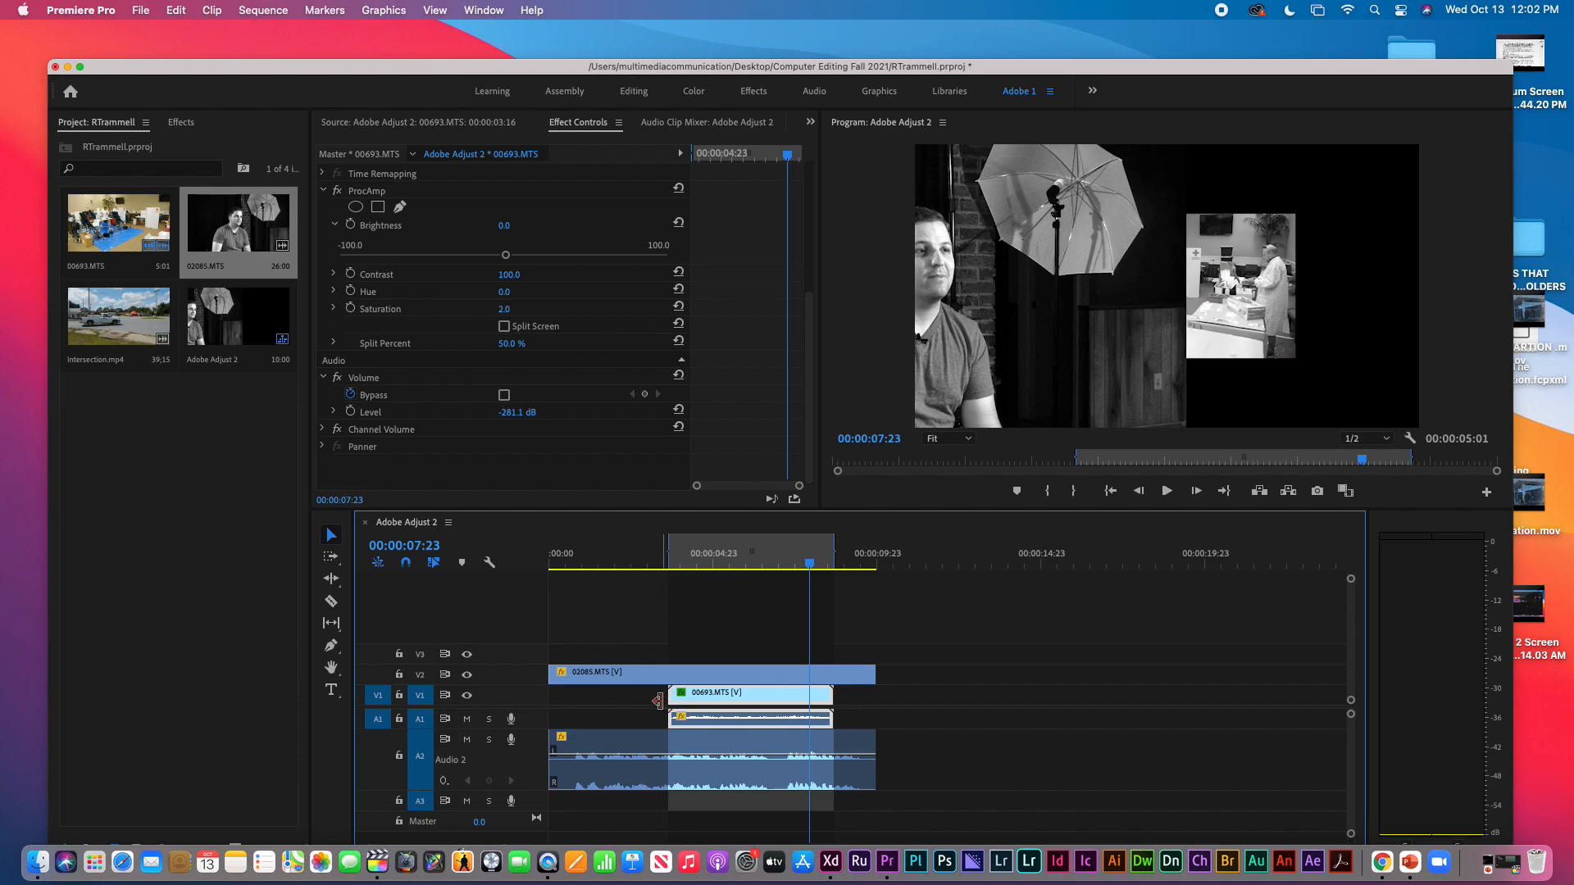
- Try to lengthen the 00693.MTS clip at its start and end with the Ripple Edit tool, and move the playhead to 00:00:05:05
key("a")
key("b")
left_click_drag(669, 706, 623, 701)
mouse_move(837, 701)
left_mouse_down()
mouse_move(901, 719)
mouse_move(861, 710)
left_mouse_up()
left_click_drag(833, 701, 894, 715)
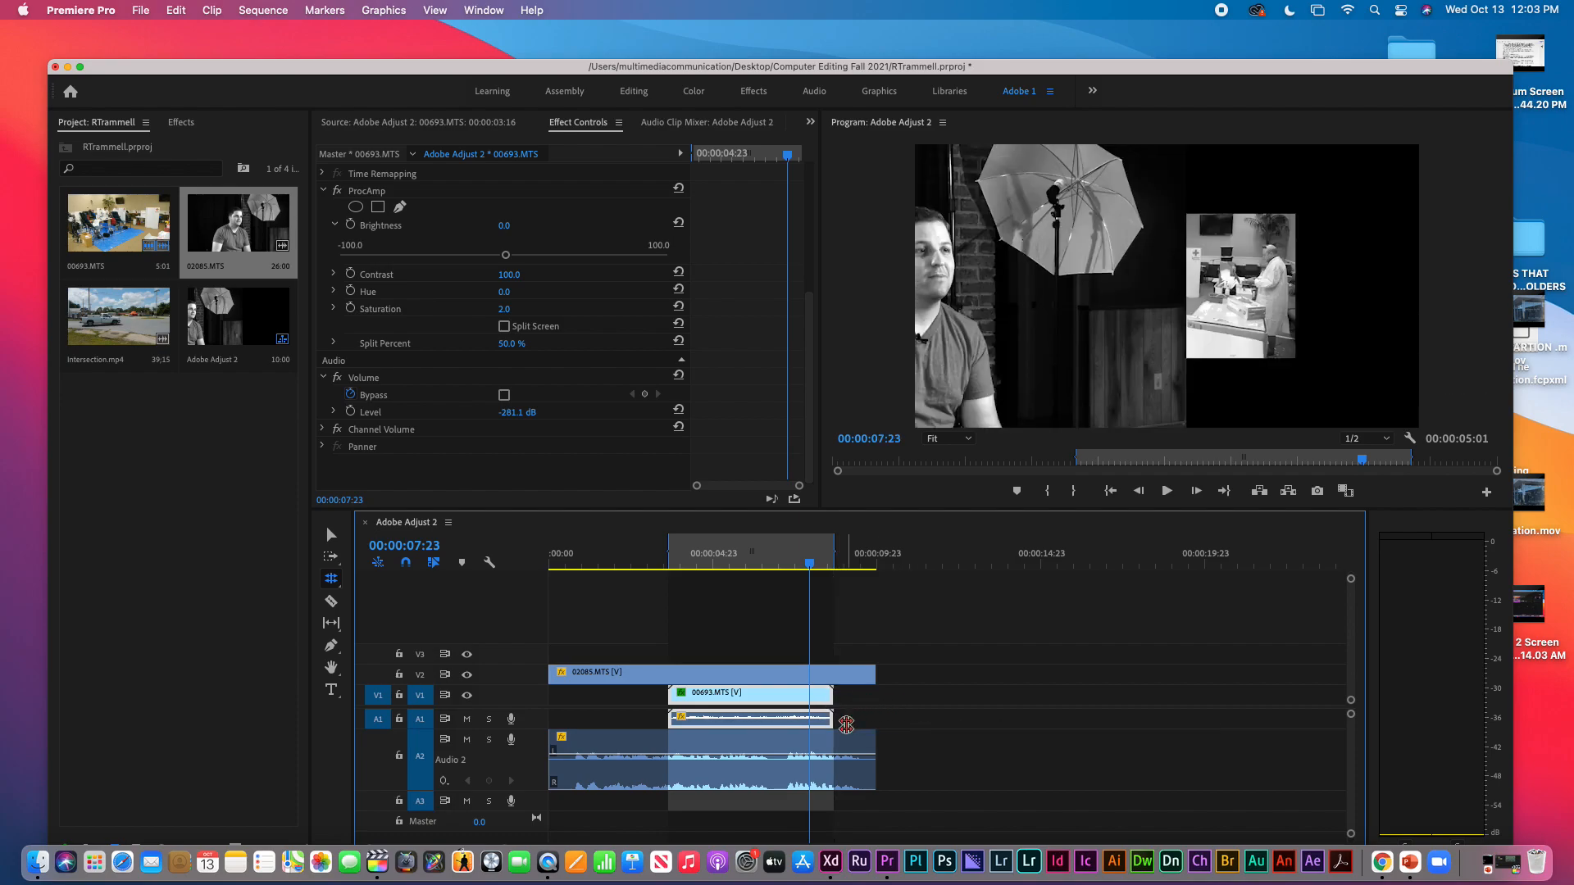
left_click(720, 547)
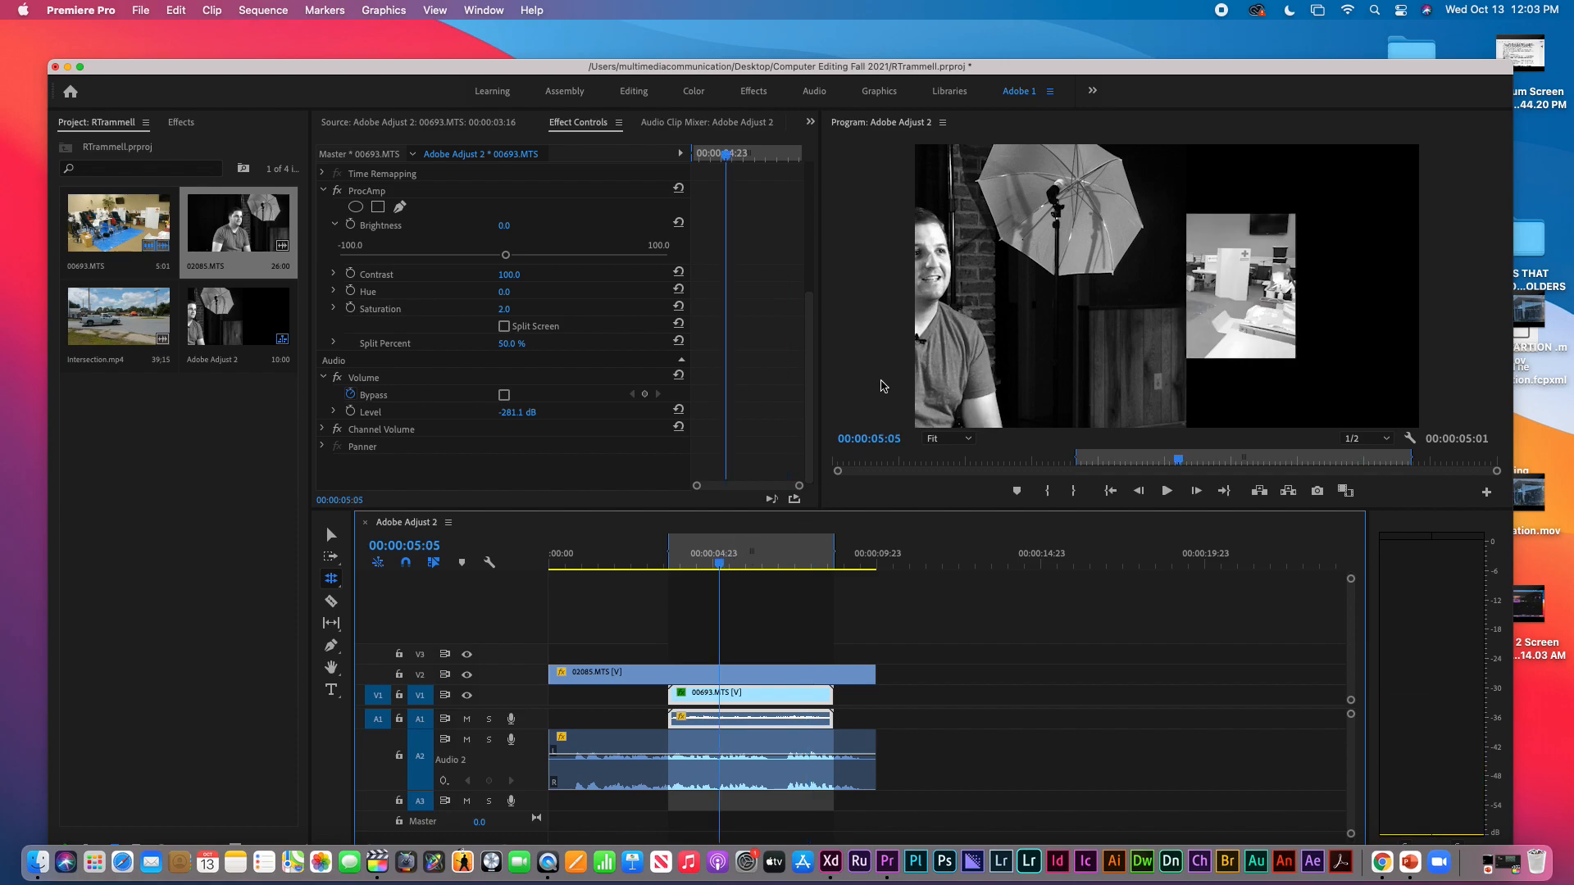